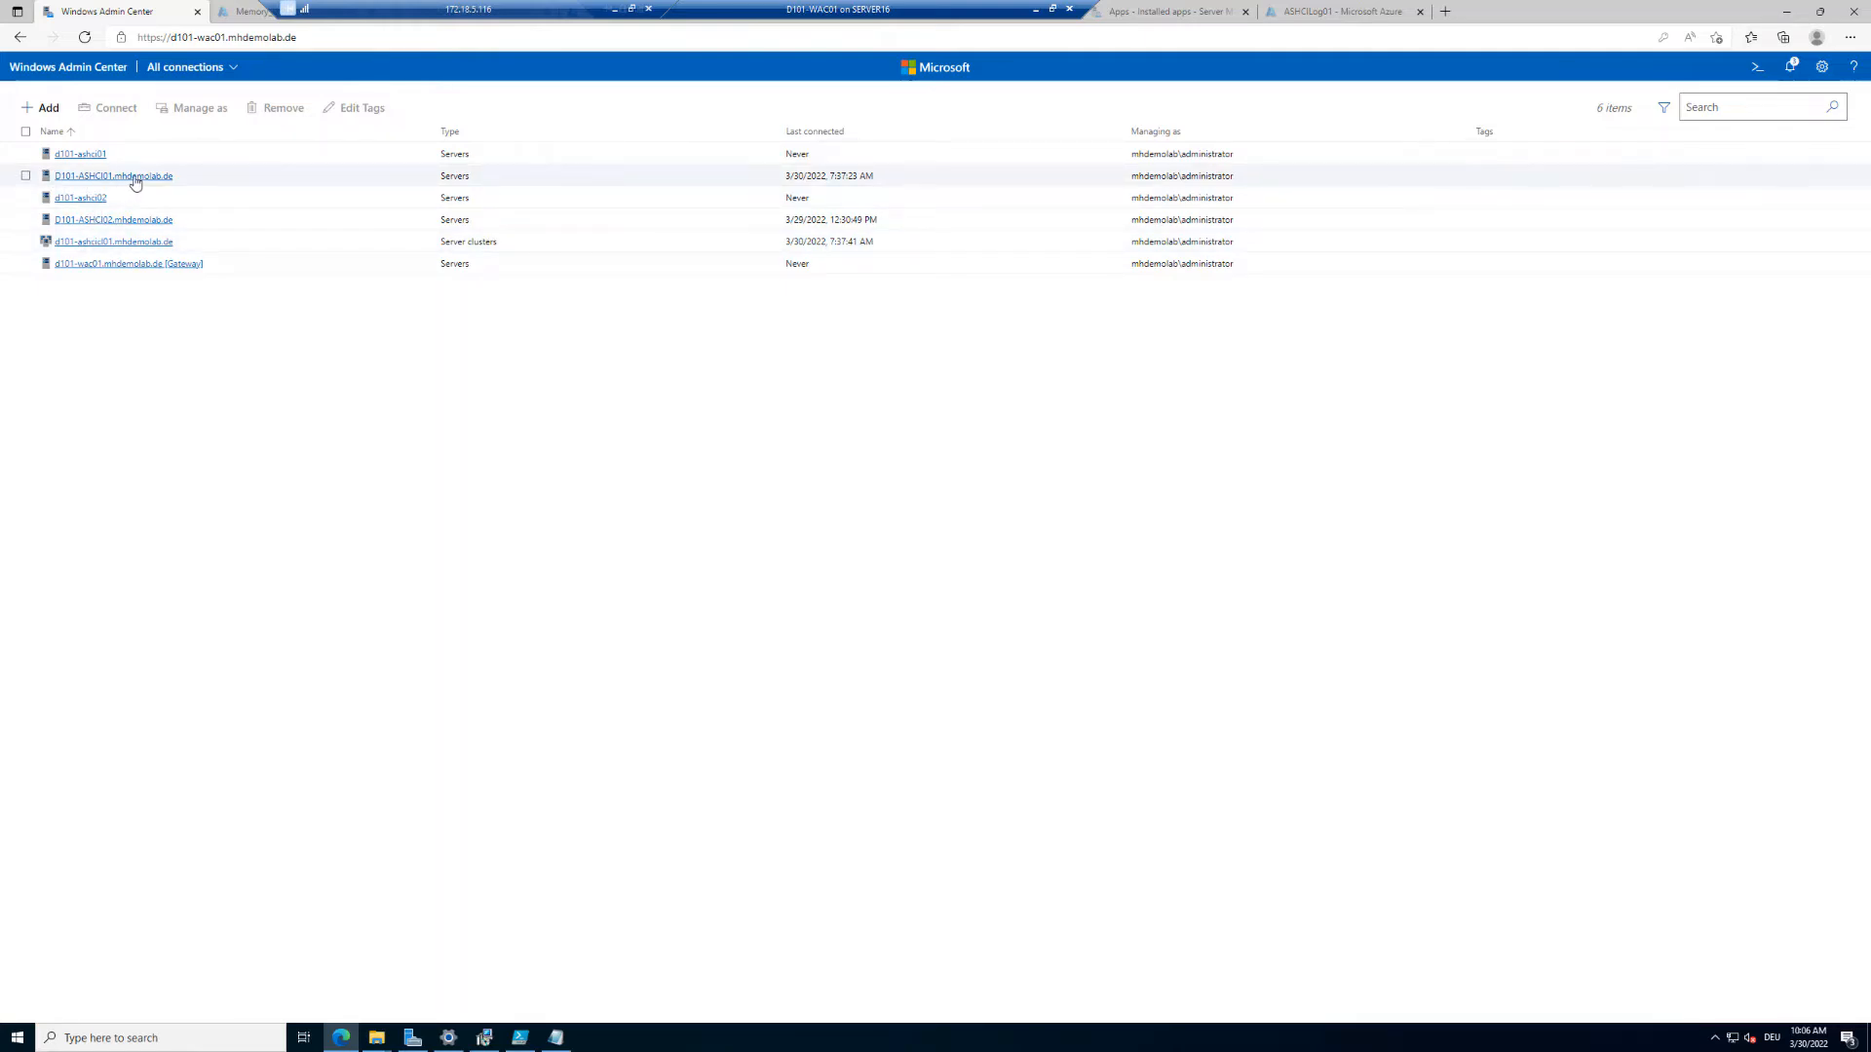
# Connect to the D101-ASHCI01.mhdemolab.de server and start the Azure Backup setup from its Azure hybrid center.
pyautogui.click(135, 180)
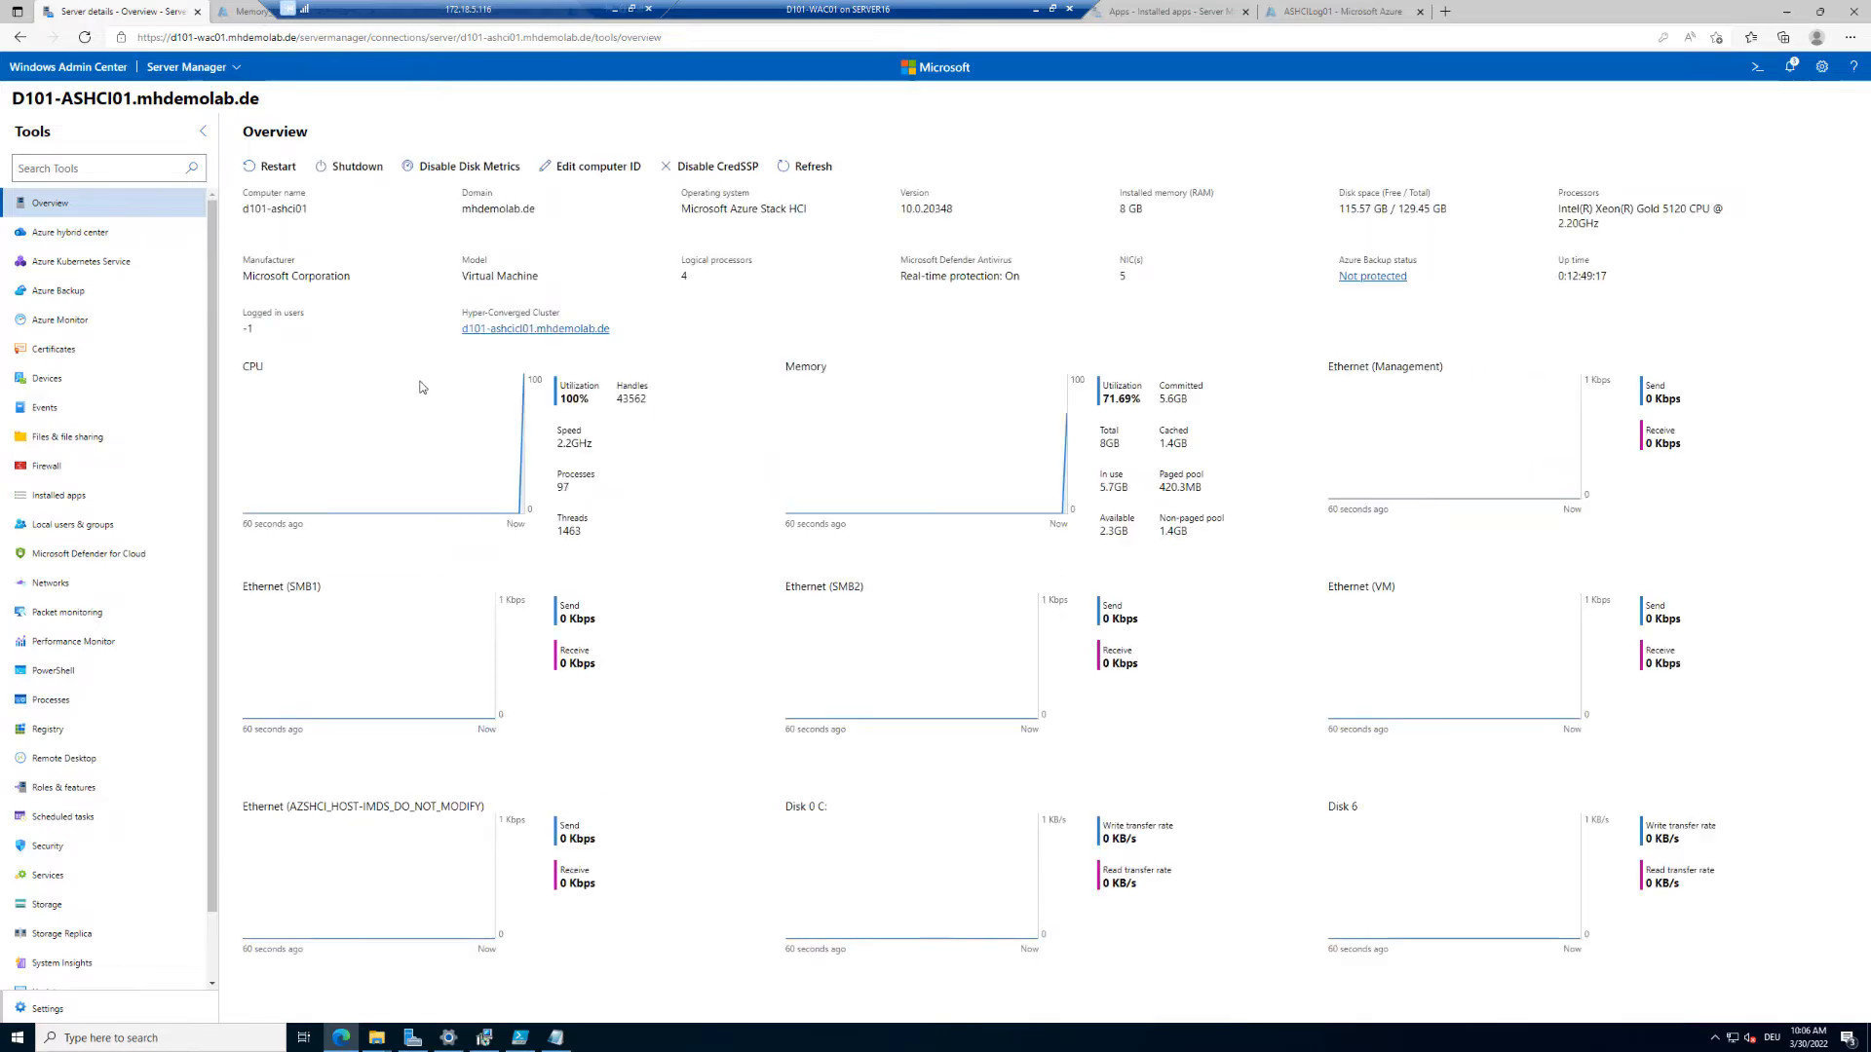
pyautogui.click(80, 236)
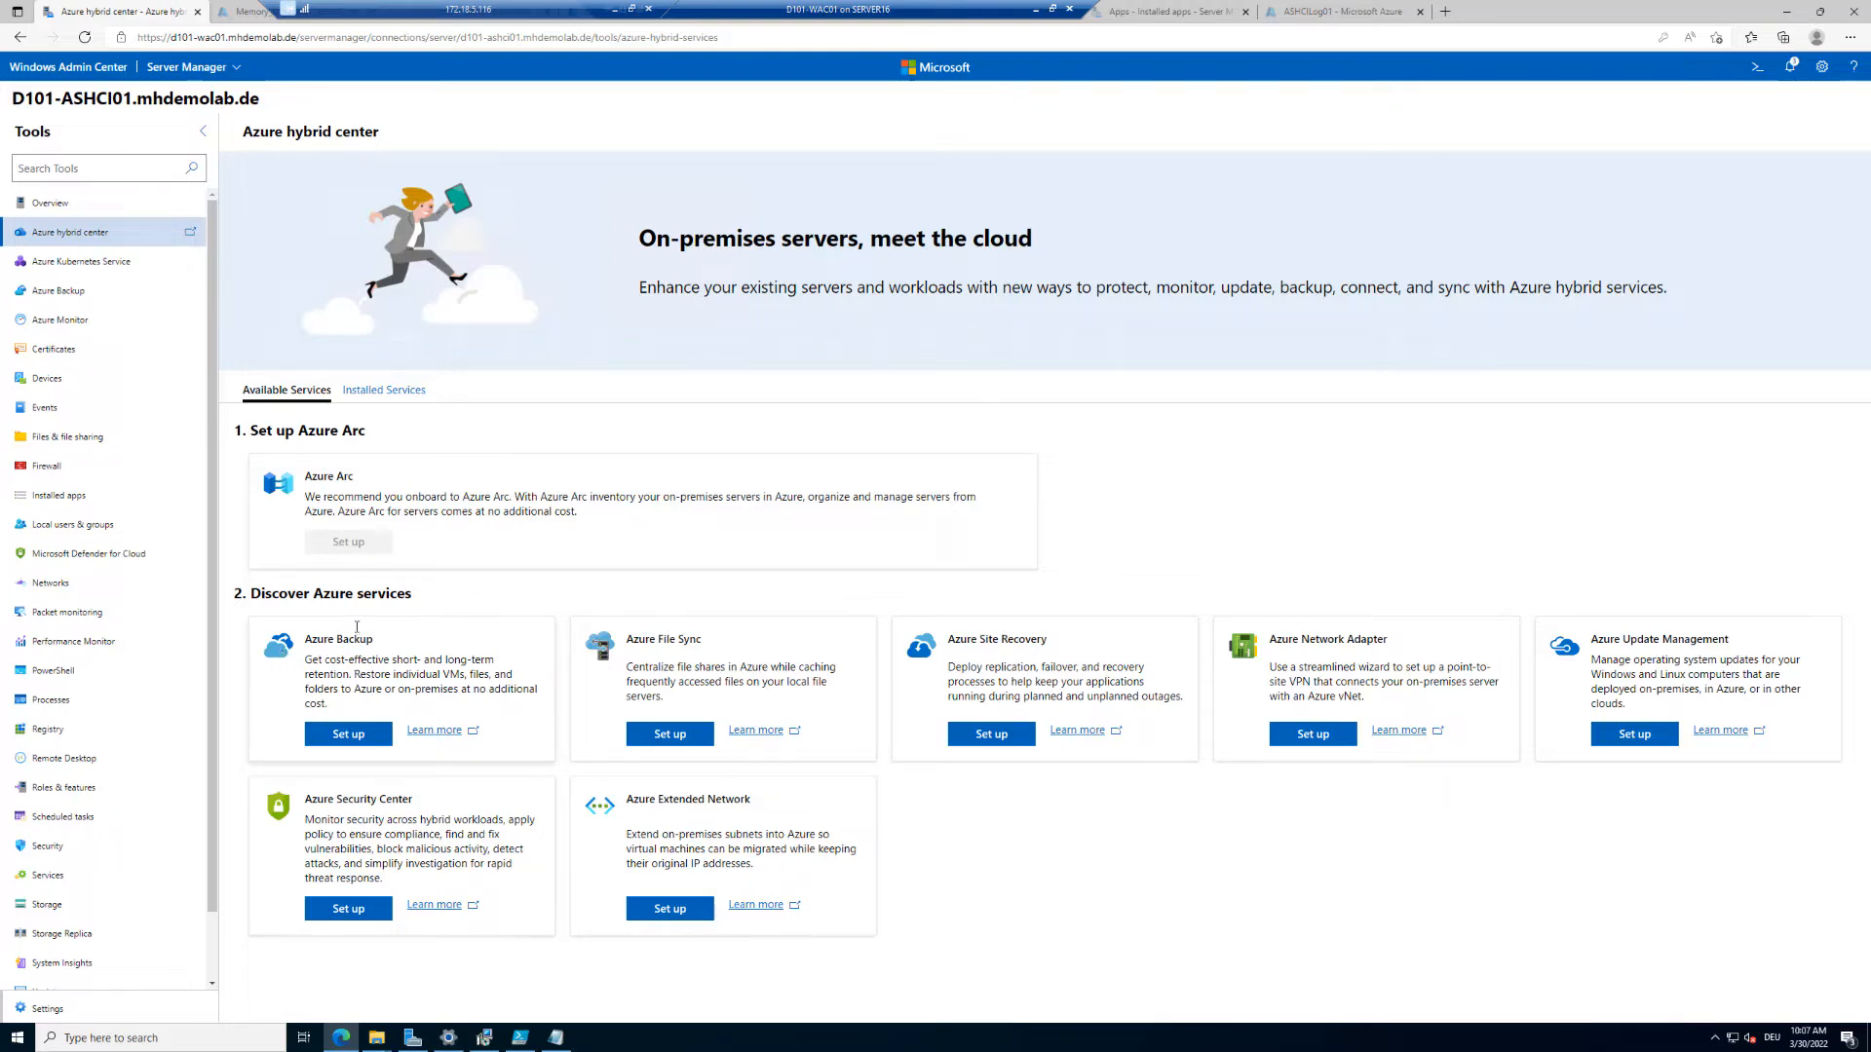
pyautogui.moveTo(306, 640); pyautogui.dragTo(396, 646)
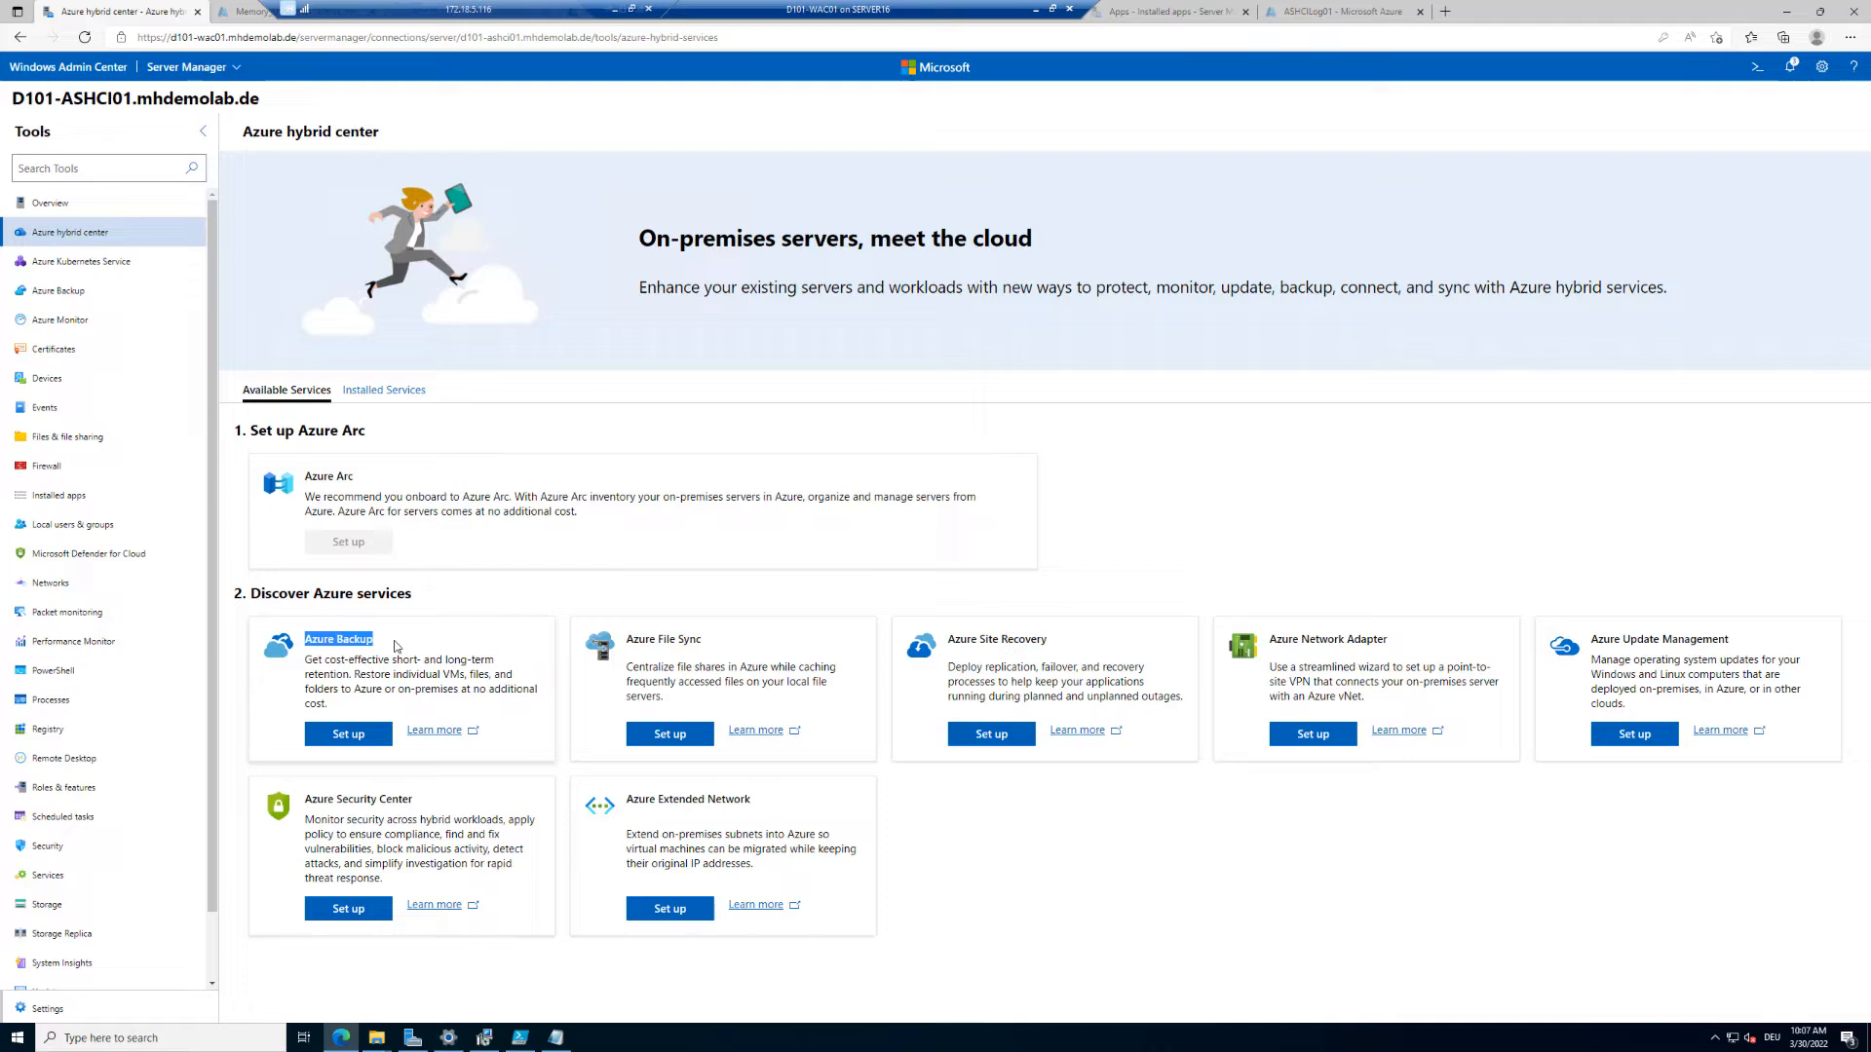
pyautogui.click(350, 745)
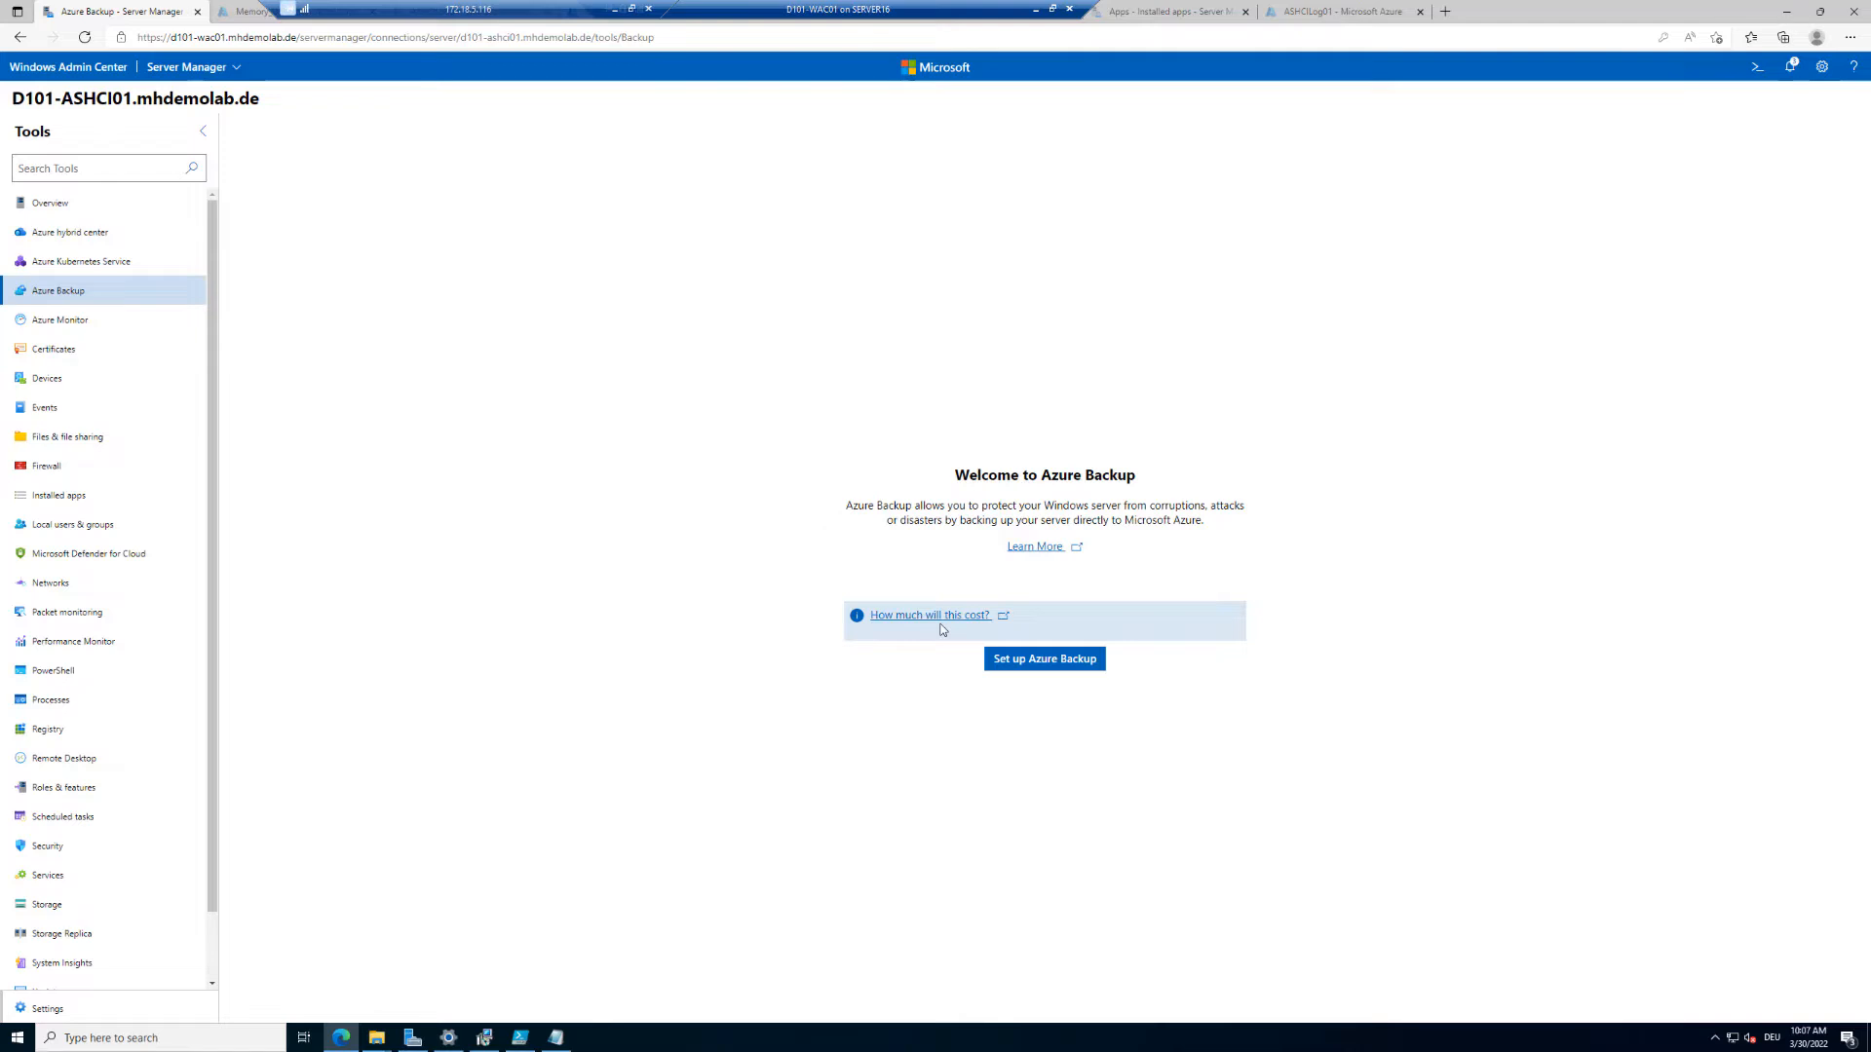
pyautogui.click(1048, 669)
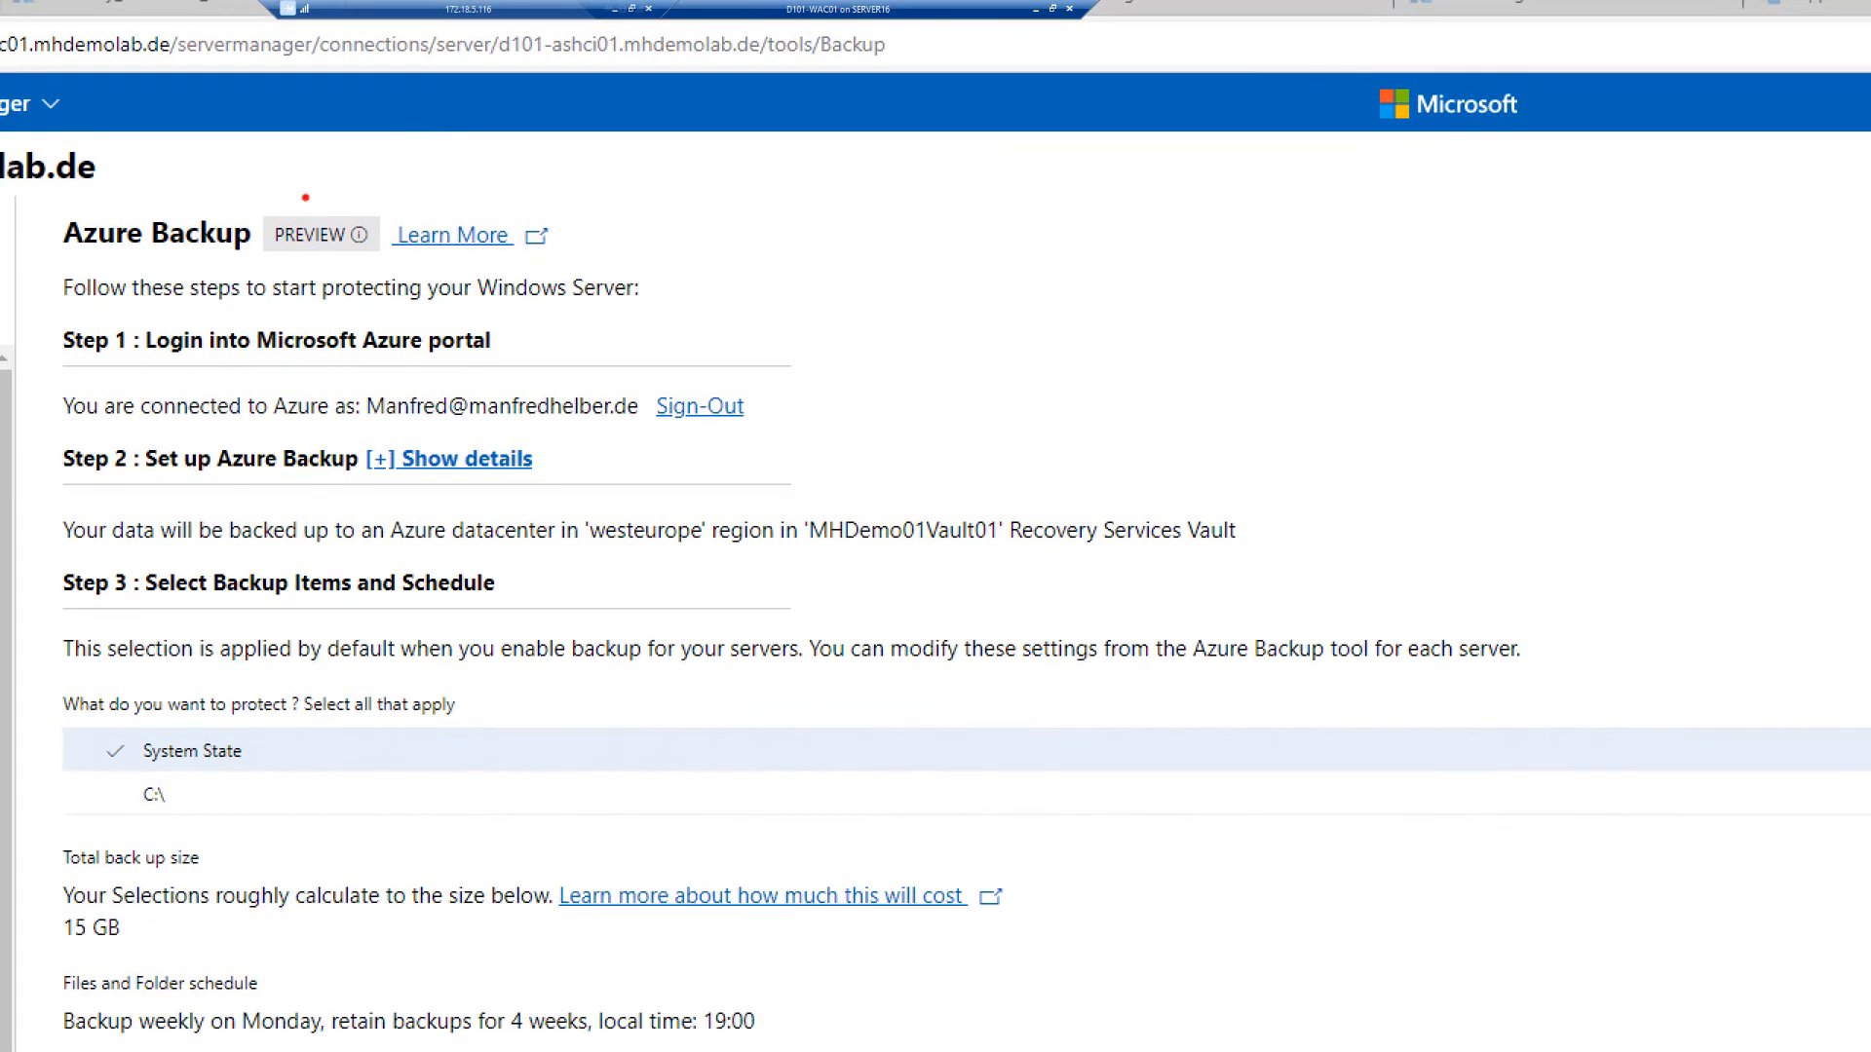
pyautogui.moveTo(37, 324)
pyautogui.mouseDown()
pyautogui.moveTo(230, 390)
pyautogui.moveTo(857, 429)
pyautogui.mouseUp()
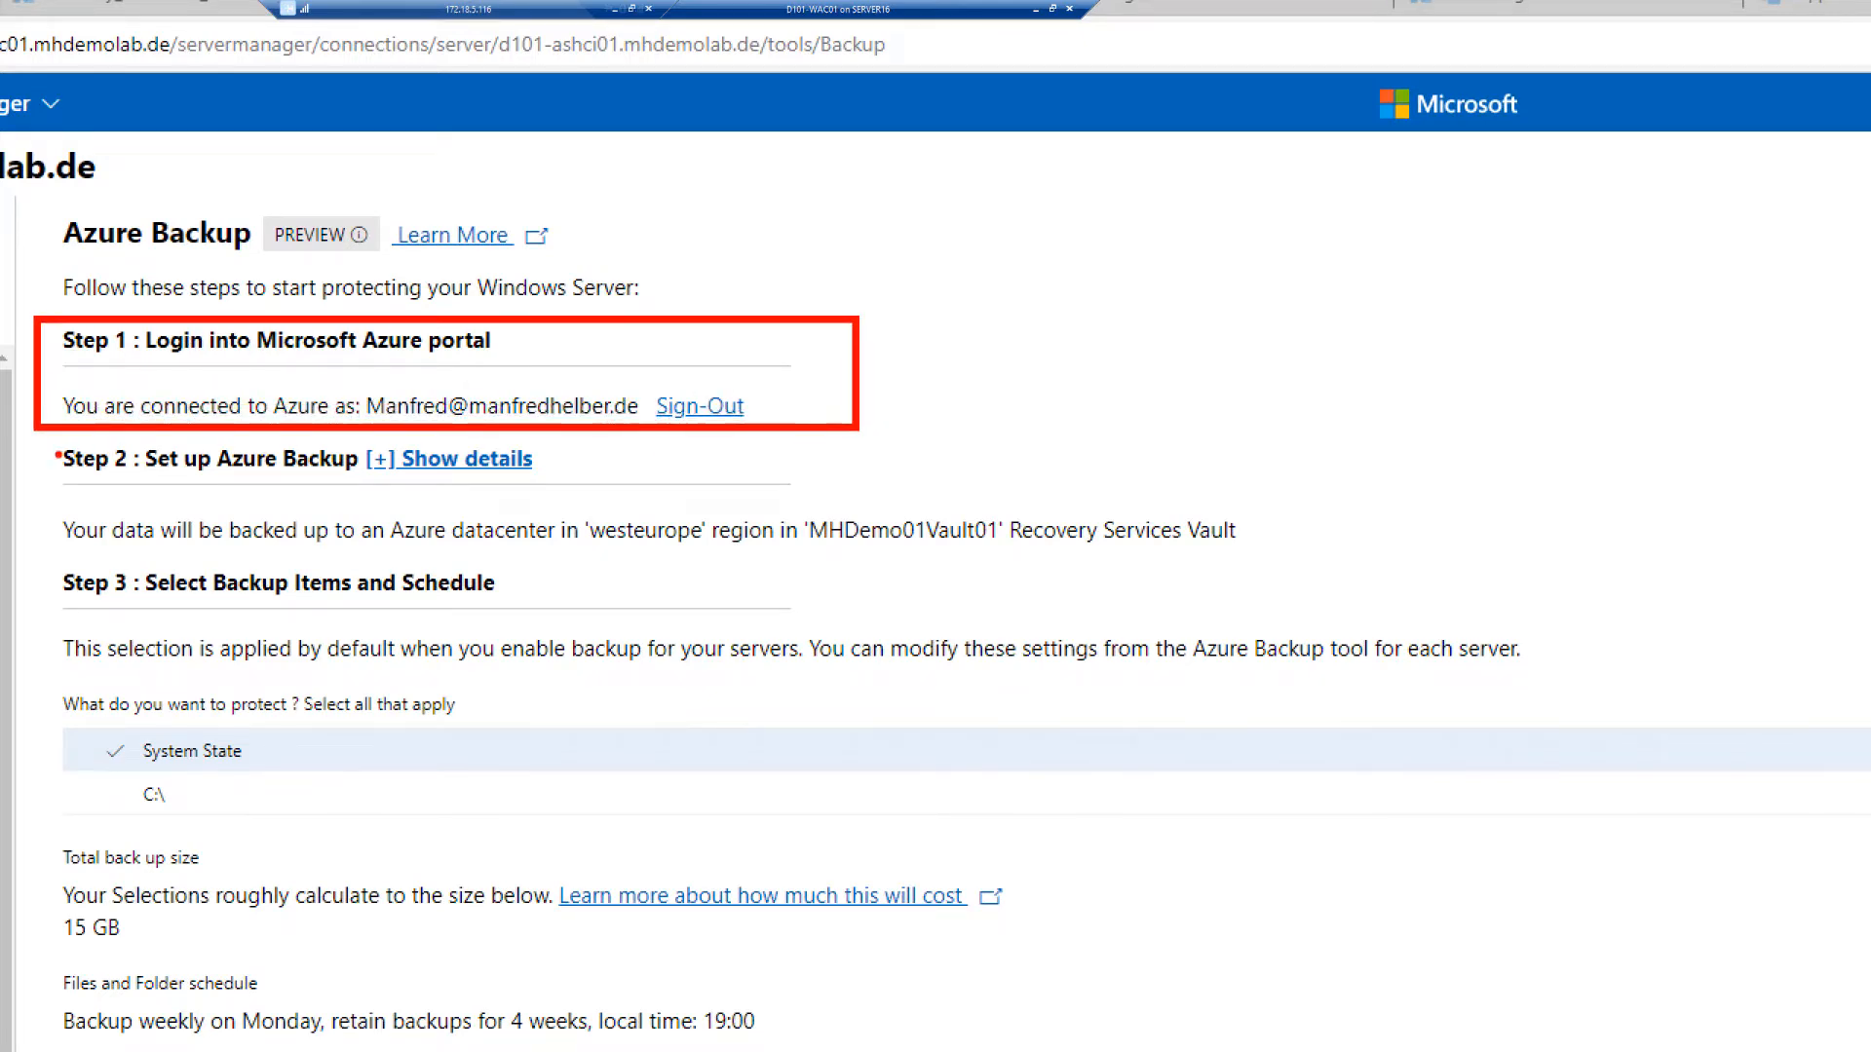
pyautogui.moveTo(44, 438)
pyautogui.mouseDown()
pyautogui.moveTo(308, 495)
pyautogui.moveTo(1313, 576)
pyautogui.moveTo(1359, 576)
pyautogui.moveTo(1352, 559)
pyautogui.mouseUp()
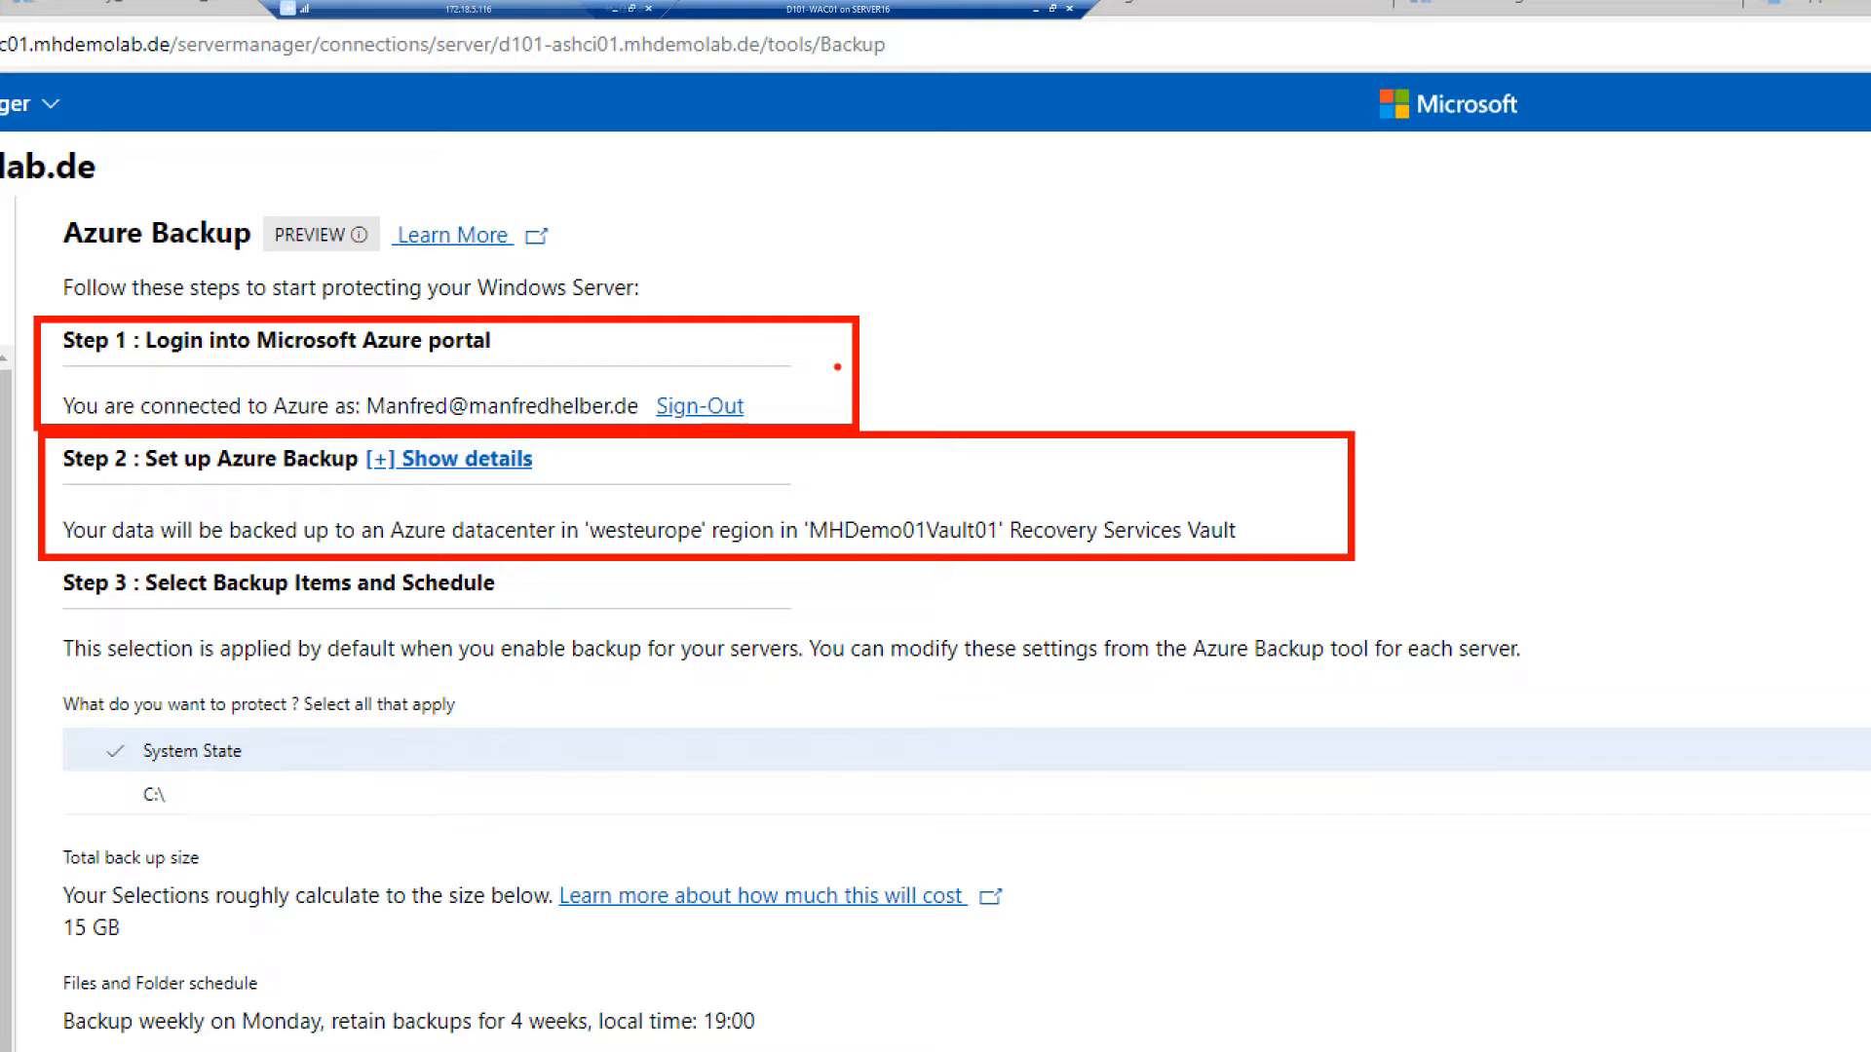
pyautogui.moveTo(837, 367); pyautogui.dragTo(1332, 244)
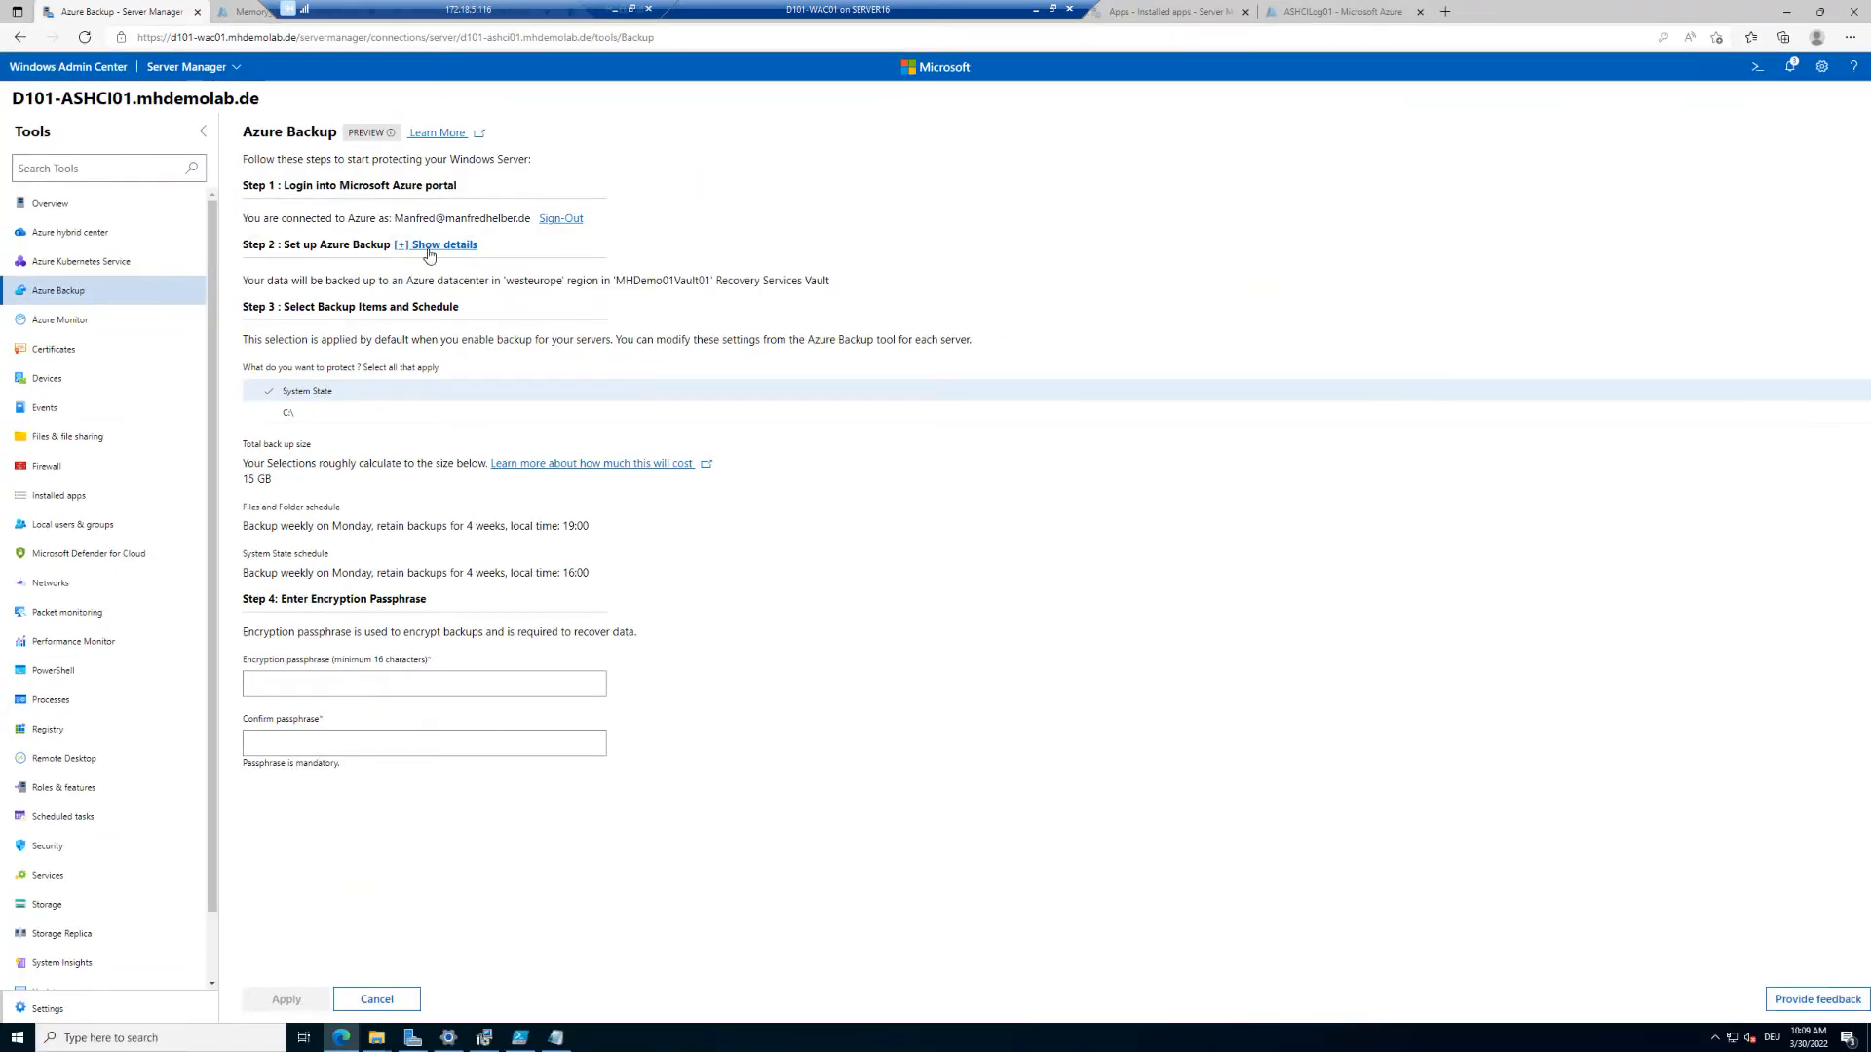
# Show the Azure Backup setup details, choose the Microsoft Azure Sponsorship subscription and select WACvault6 (new) as the vault.
pyautogui.click(442, 249)
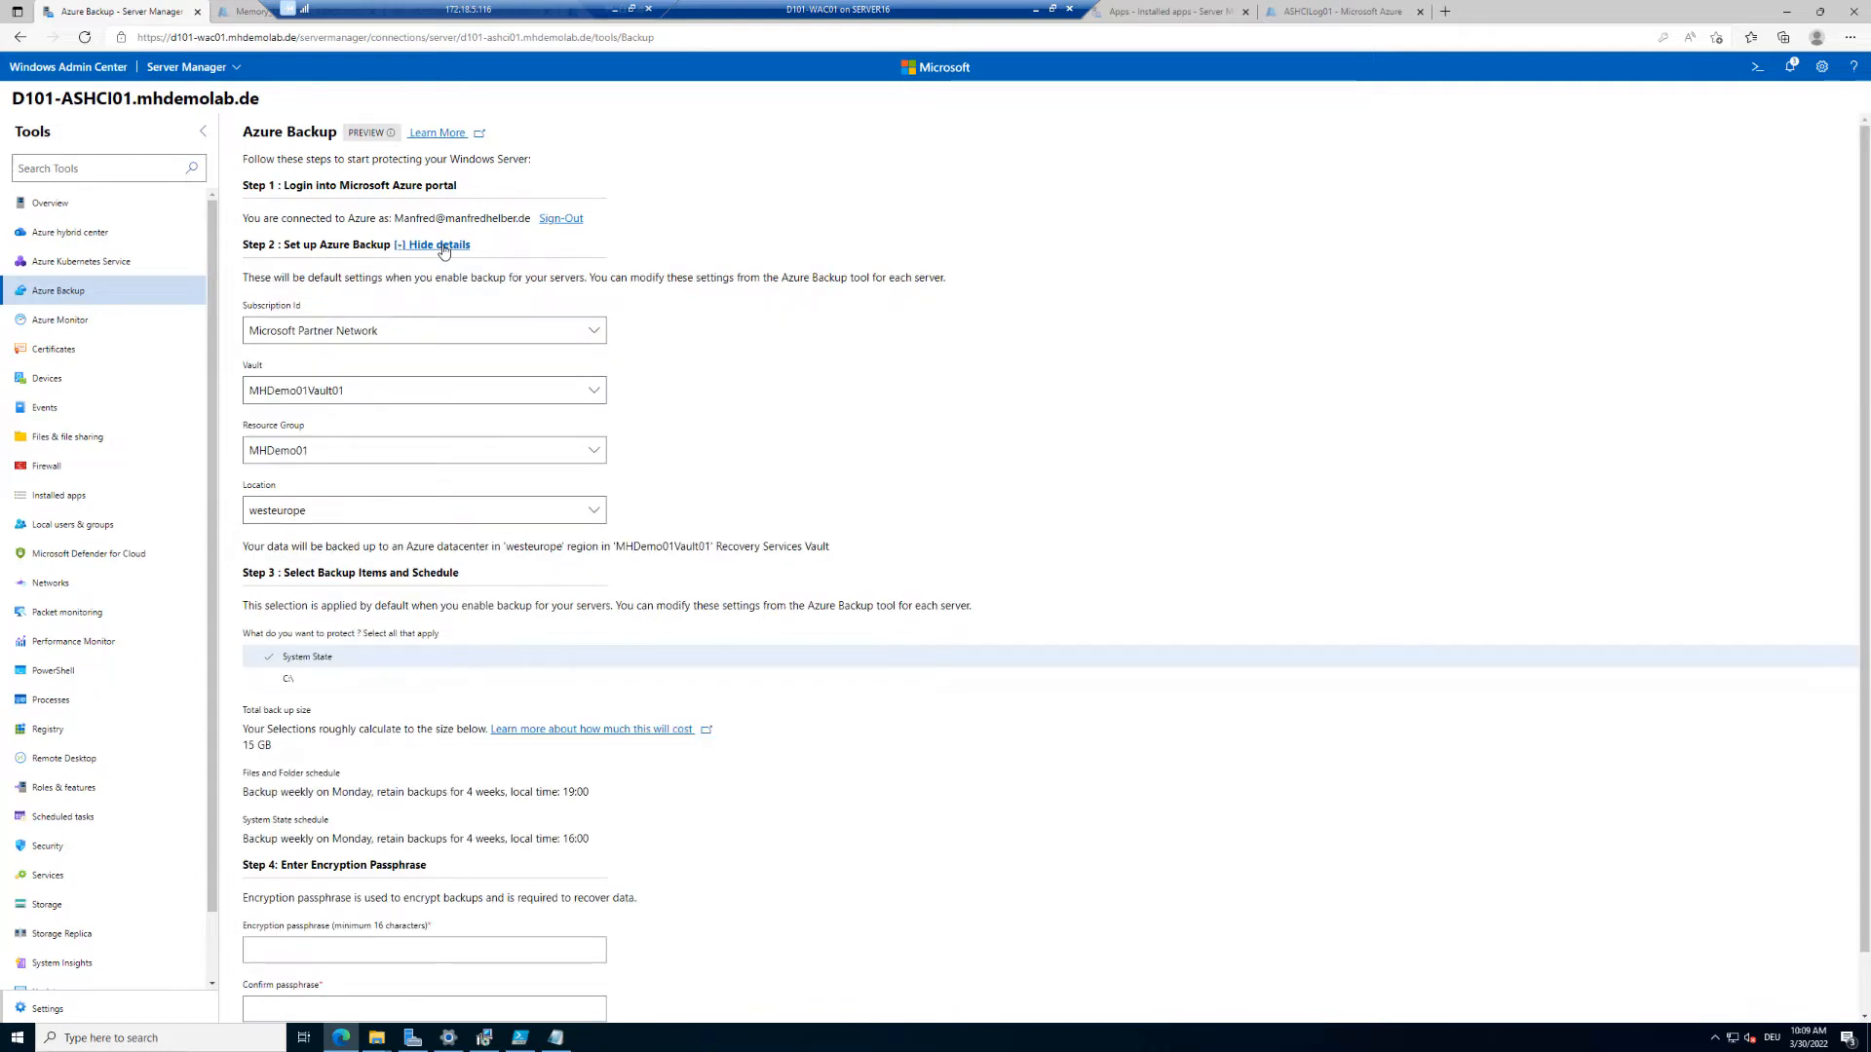
pyautogui.click(421, 250)
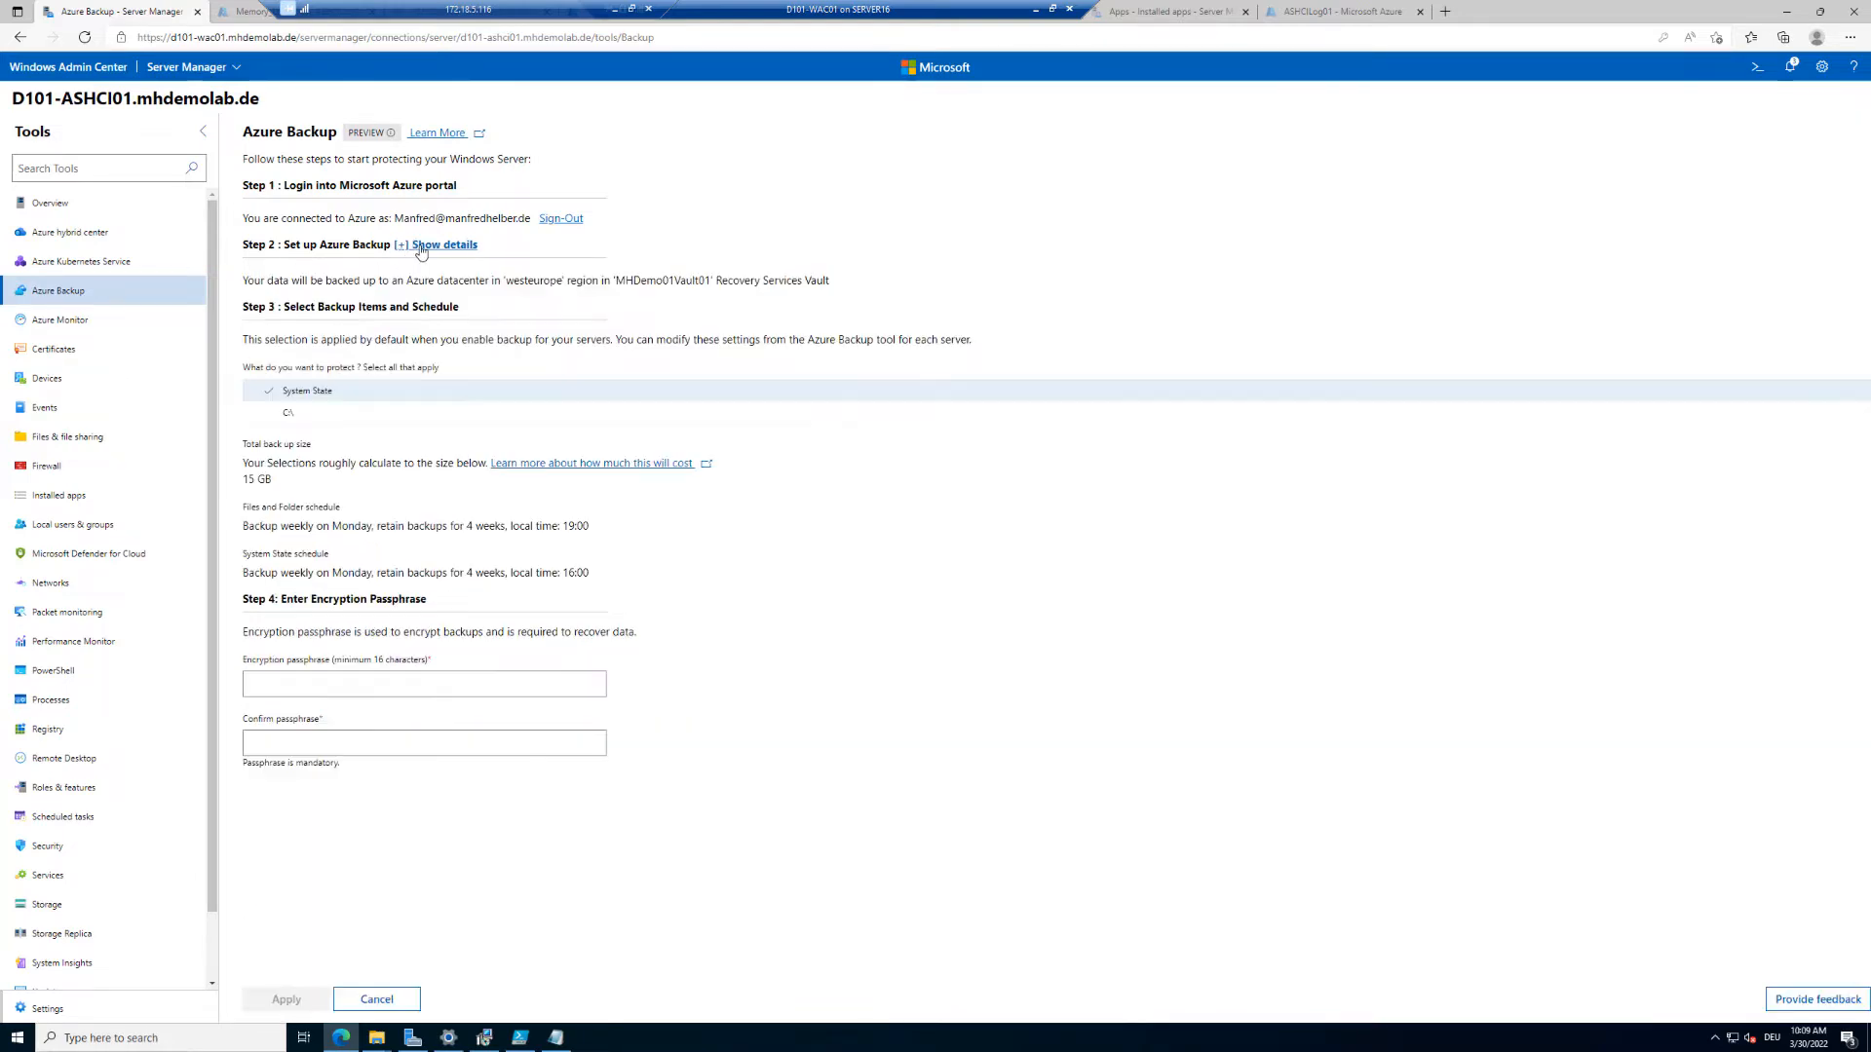
pyautogui.click(421, 250)
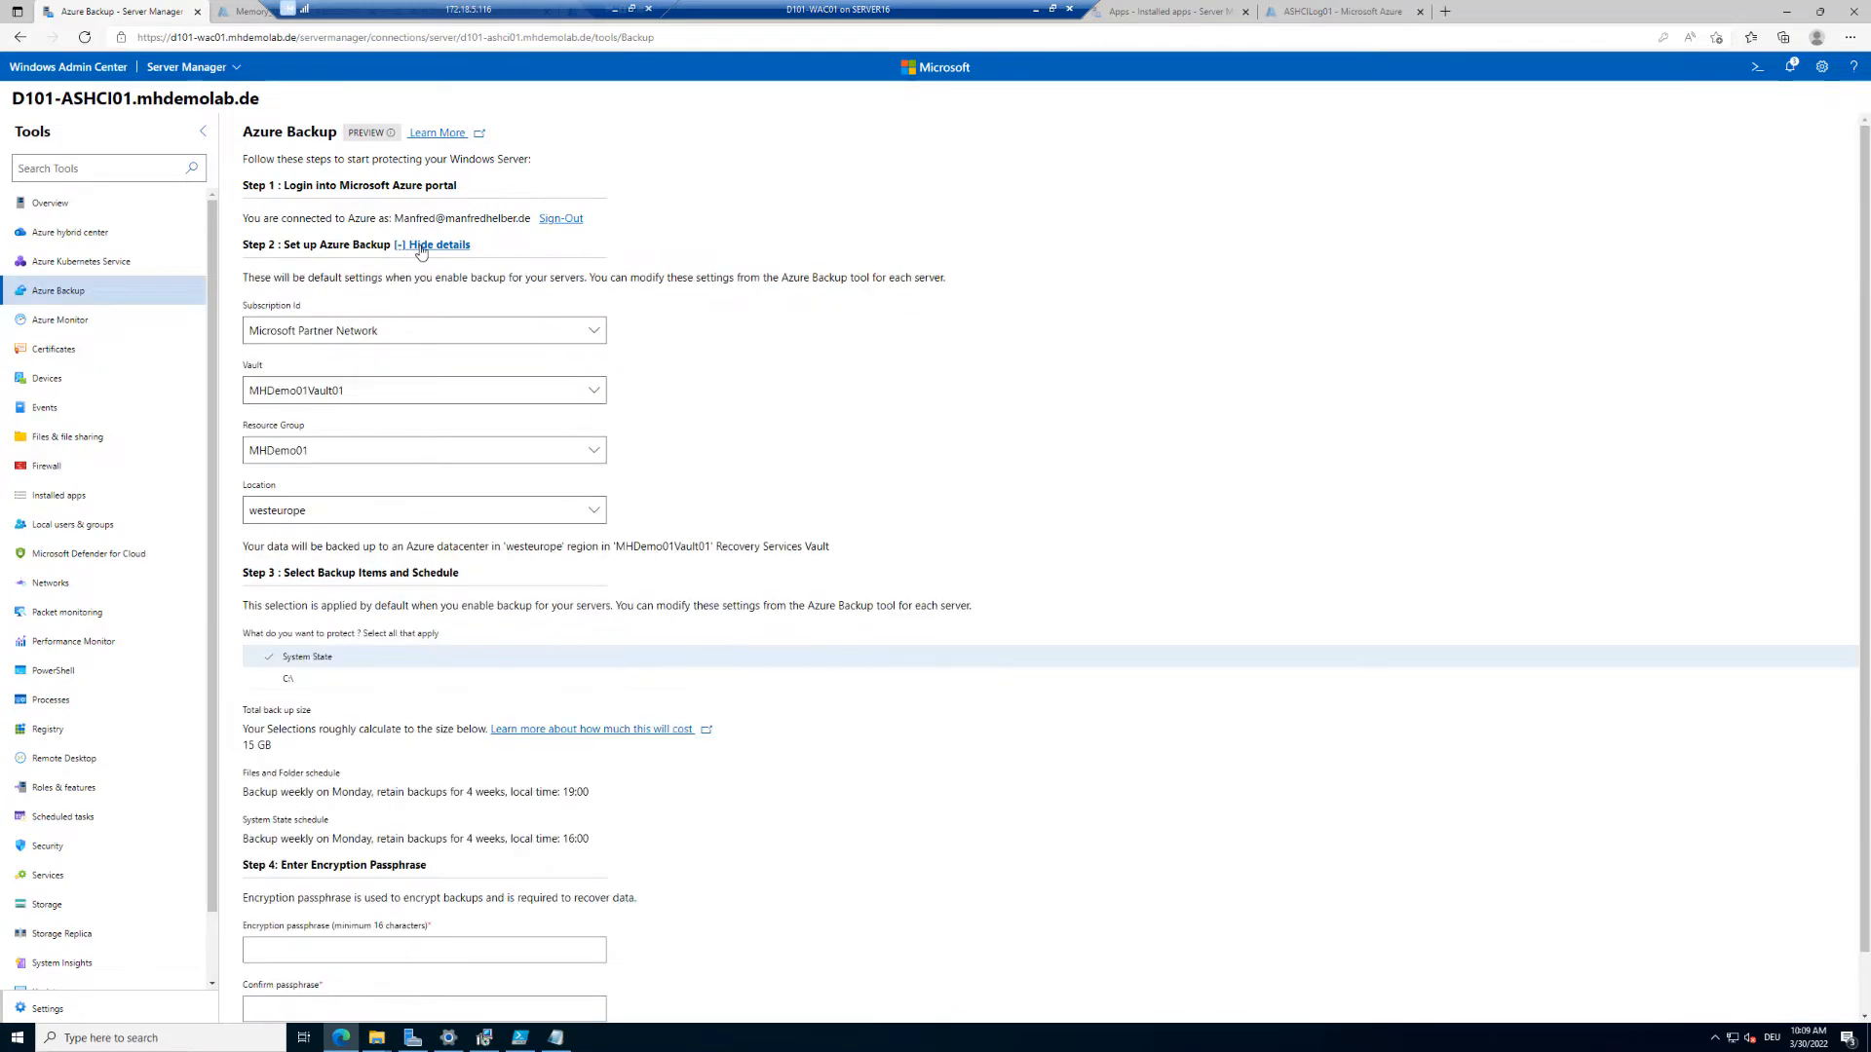
pyautogui.click(583, 334)
pyautogui.click(405, 372)
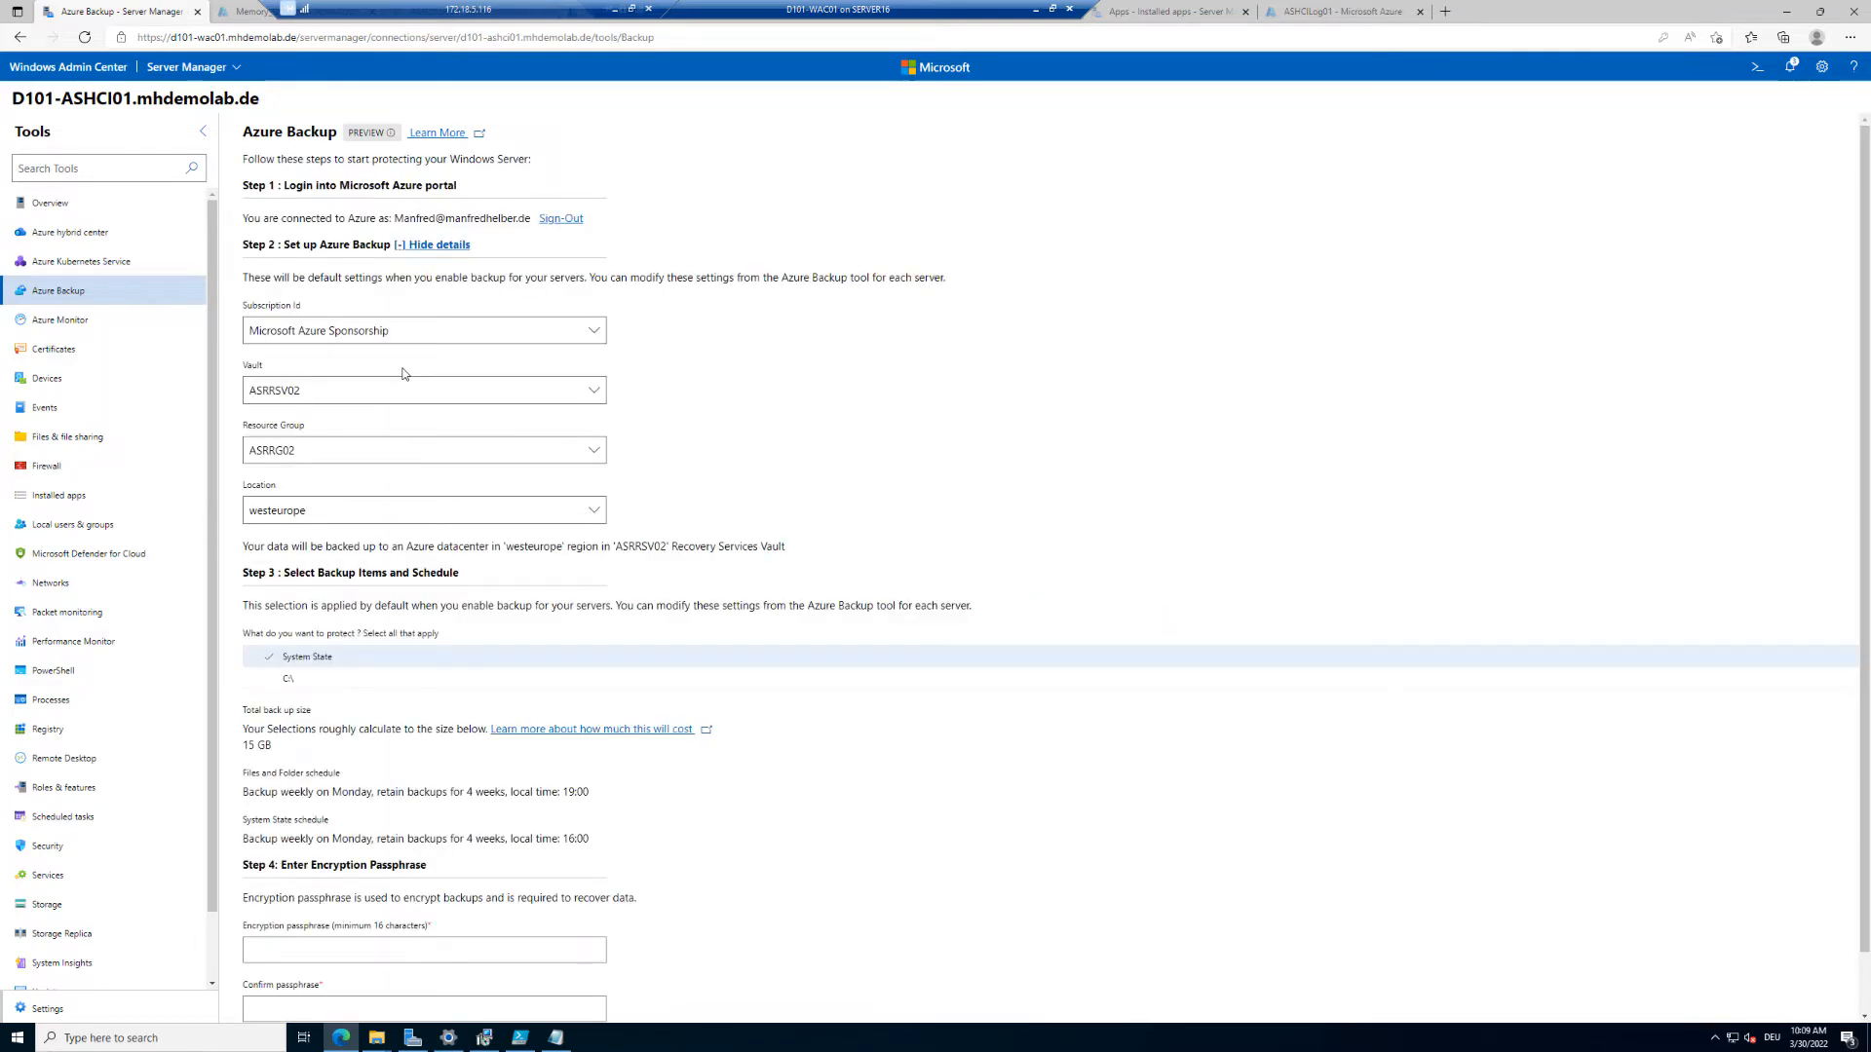
pyautogui.click(380, 387)
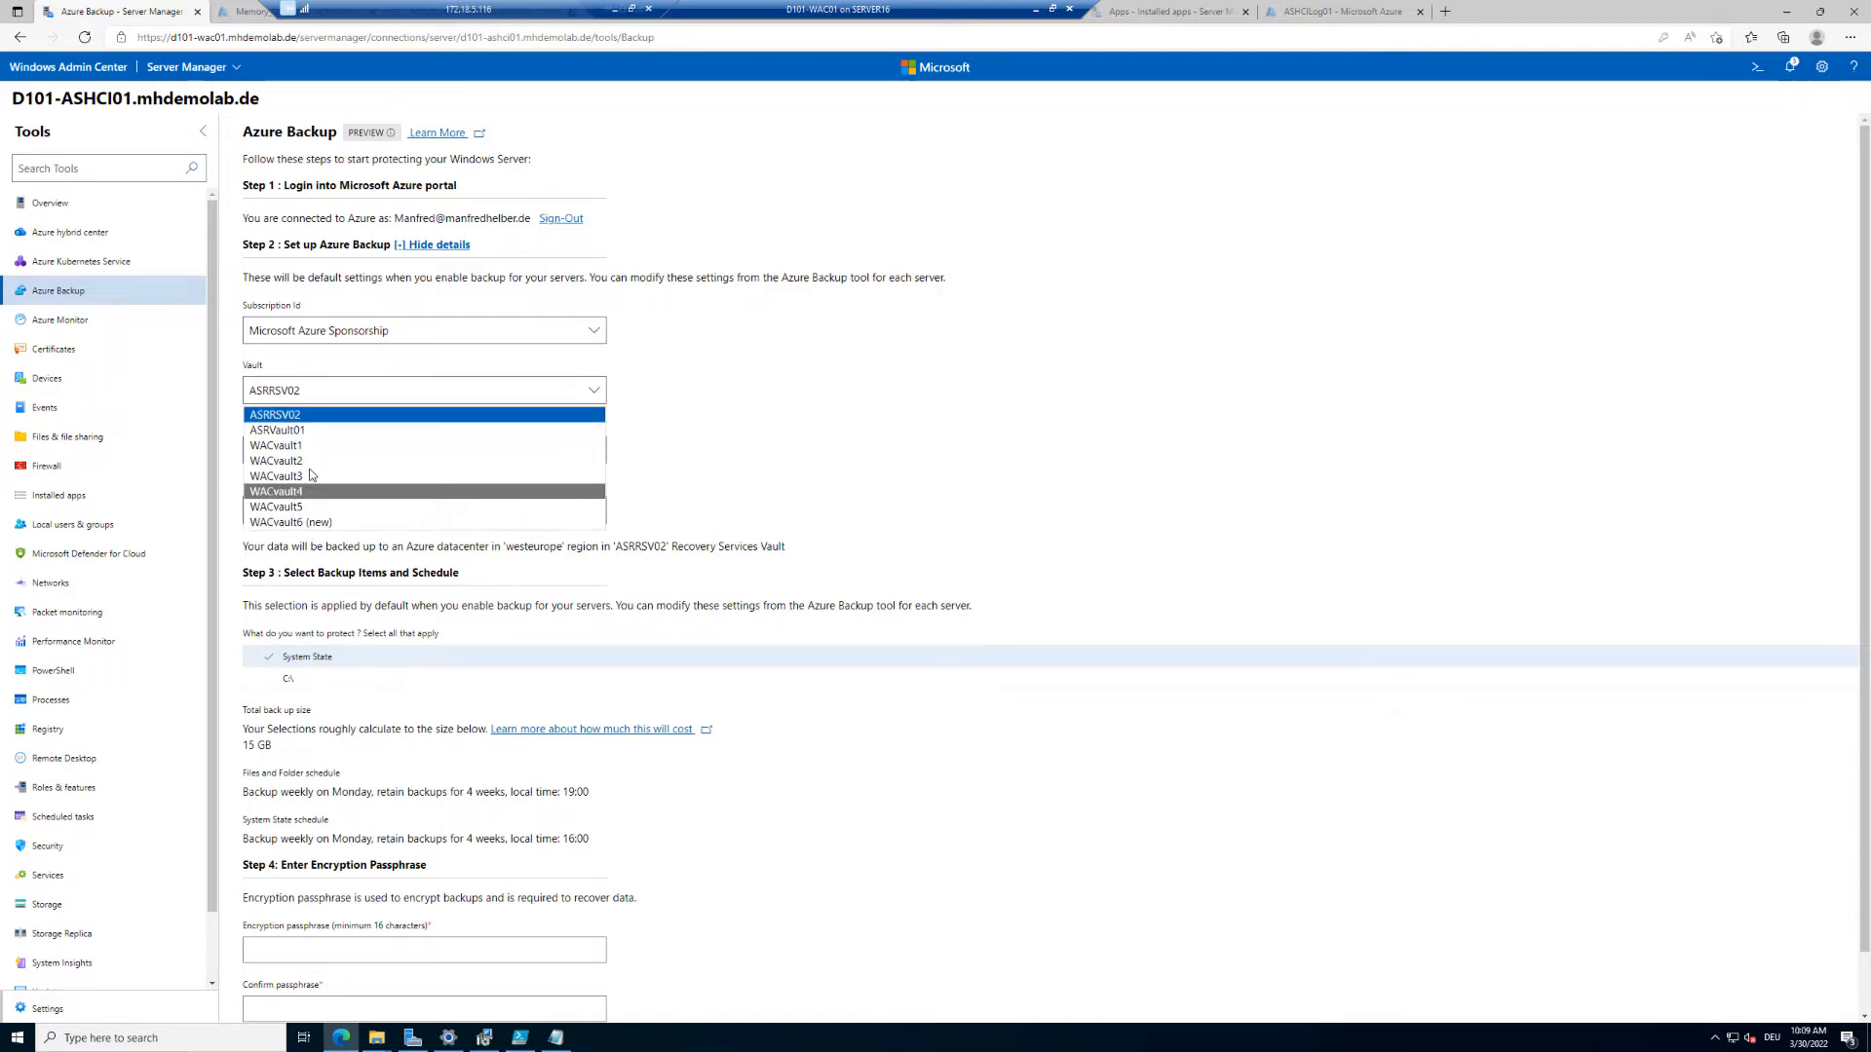
pyautogui.click(308, 524)
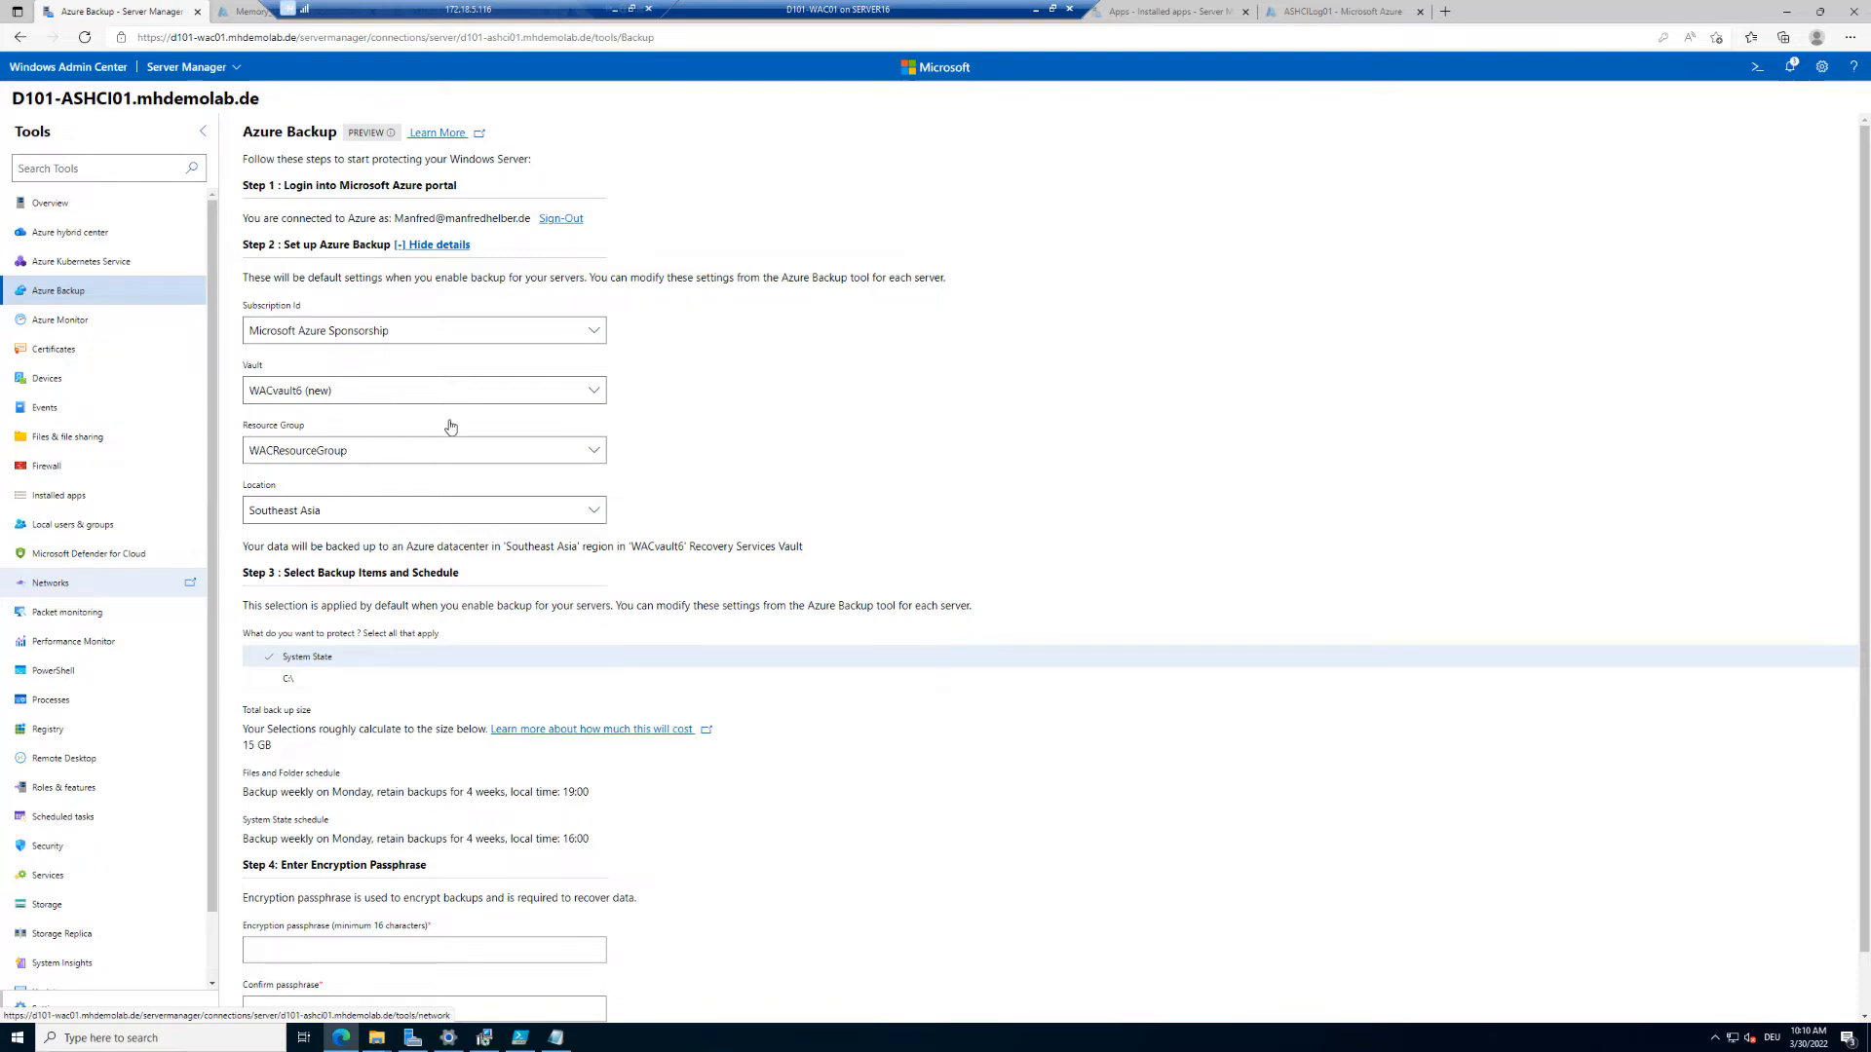
# Set the resource group for the backup vault to ASHCIRG.
pyautogui.click(586, 455)
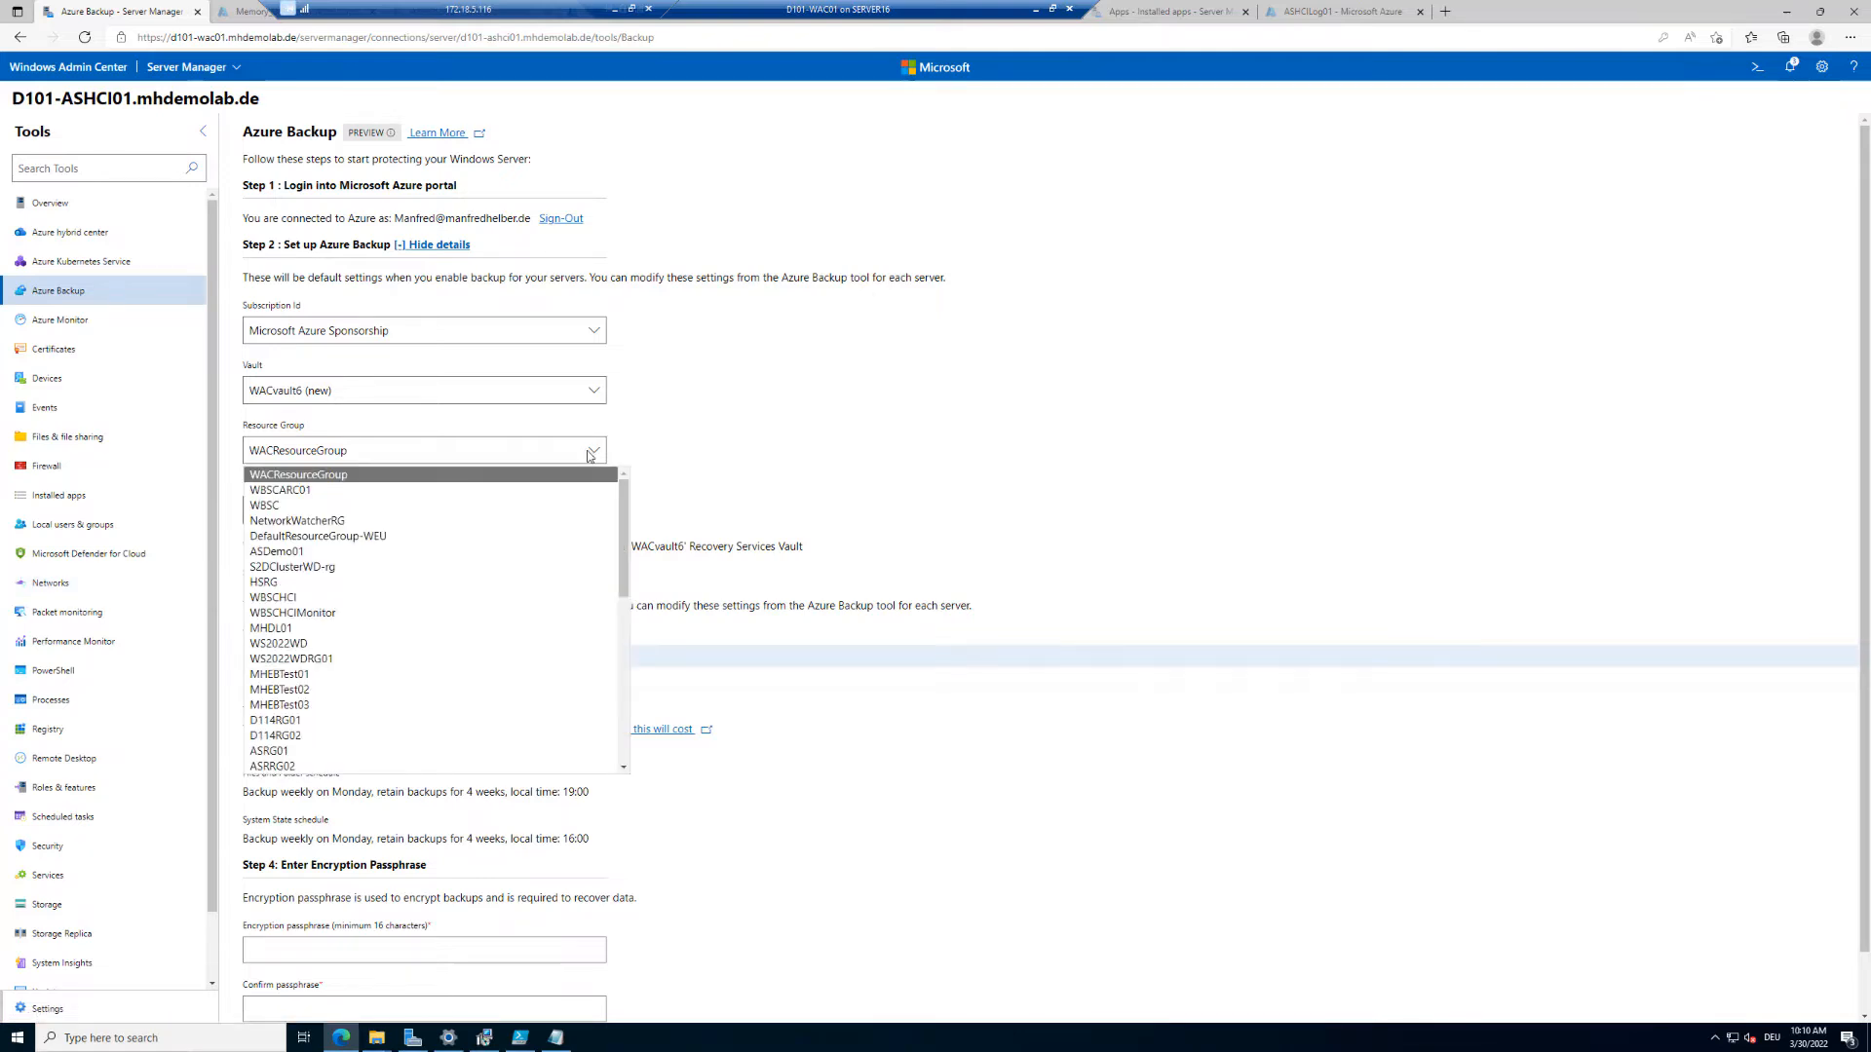
pyautogui.scroll(-8, 565, 546)
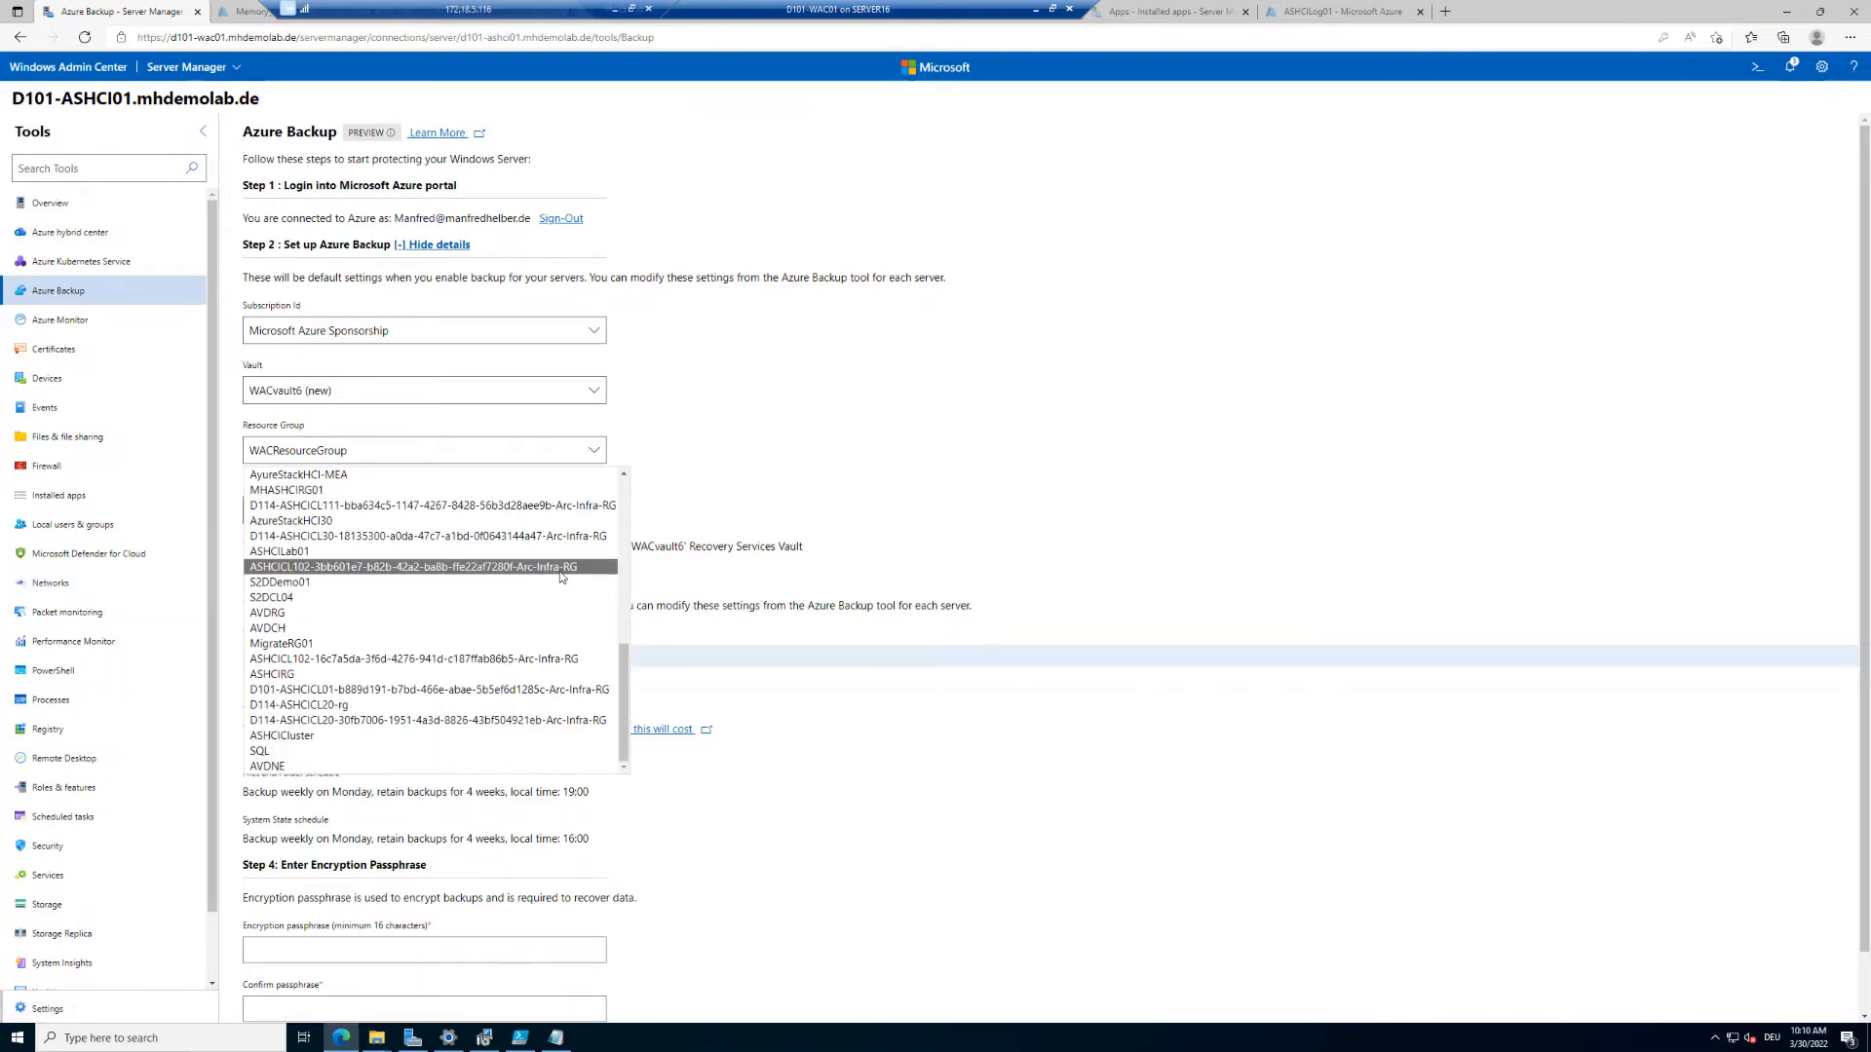
pyautogui.scroll(8, 560, 577)
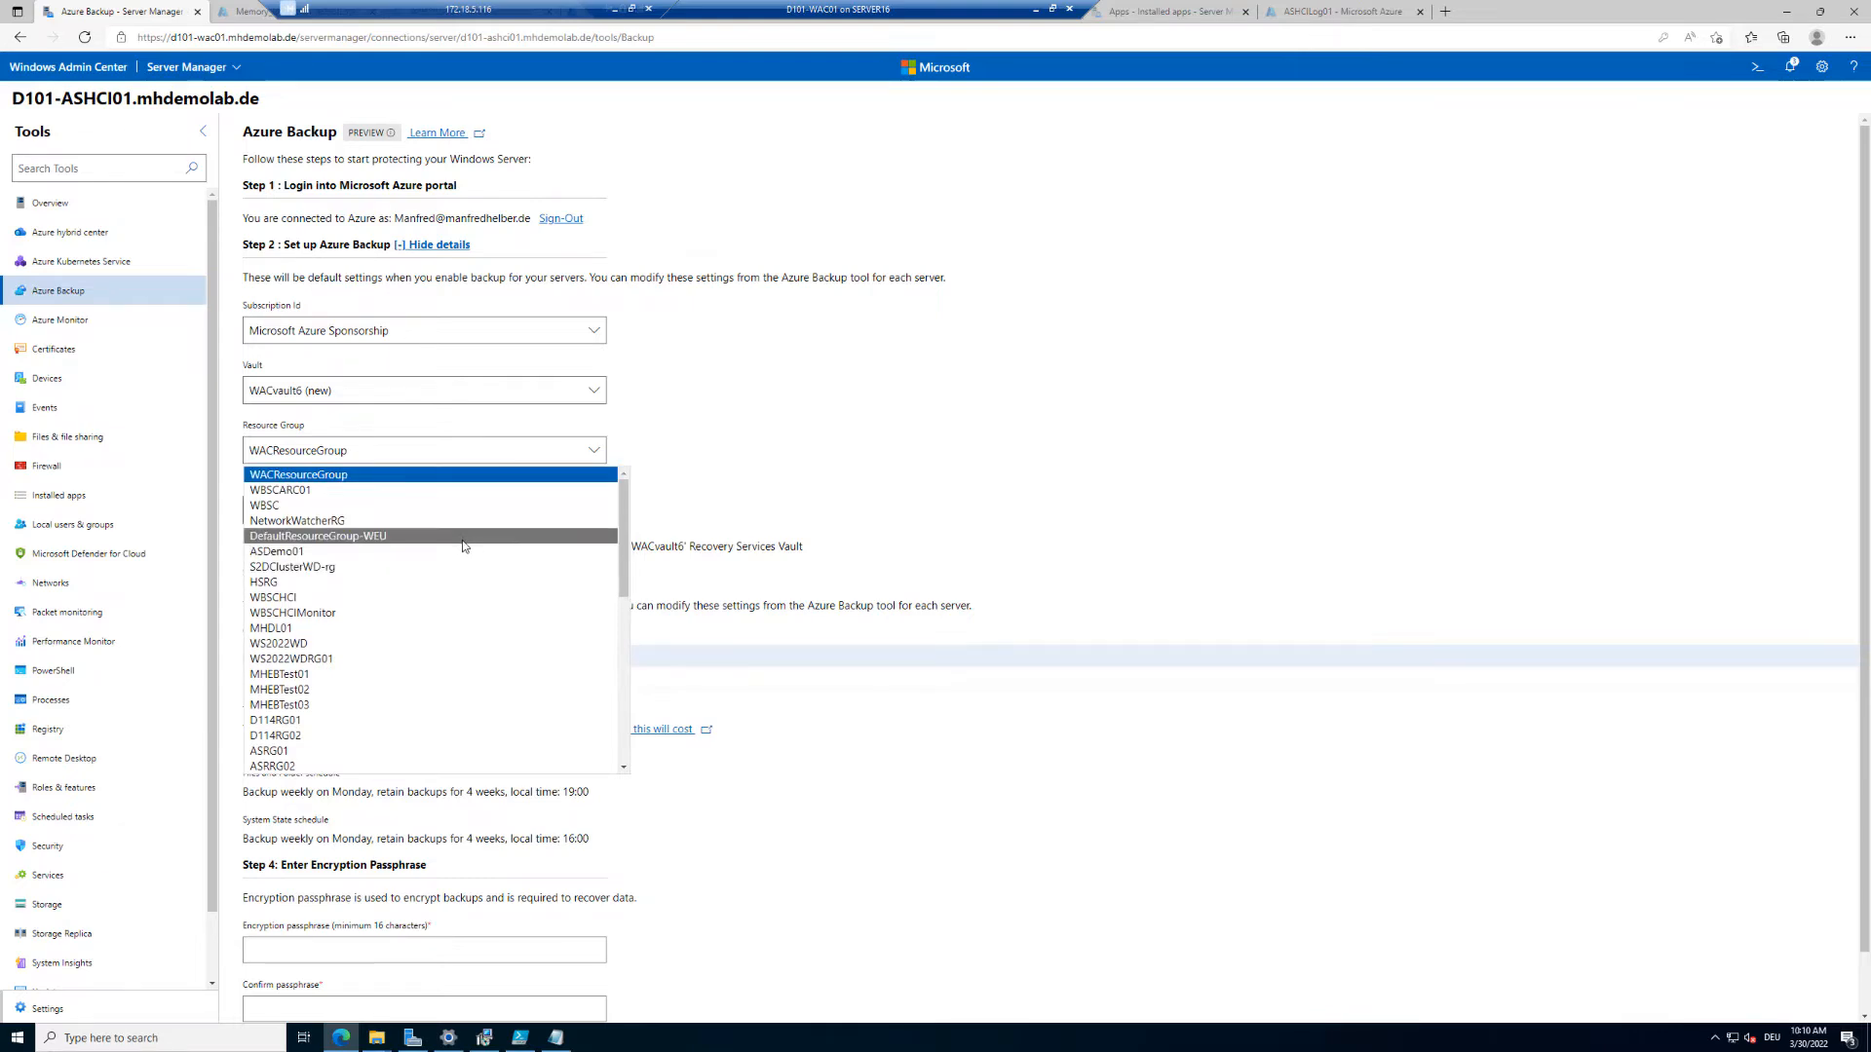
pyautogui.scroll(-3, 464, 548)
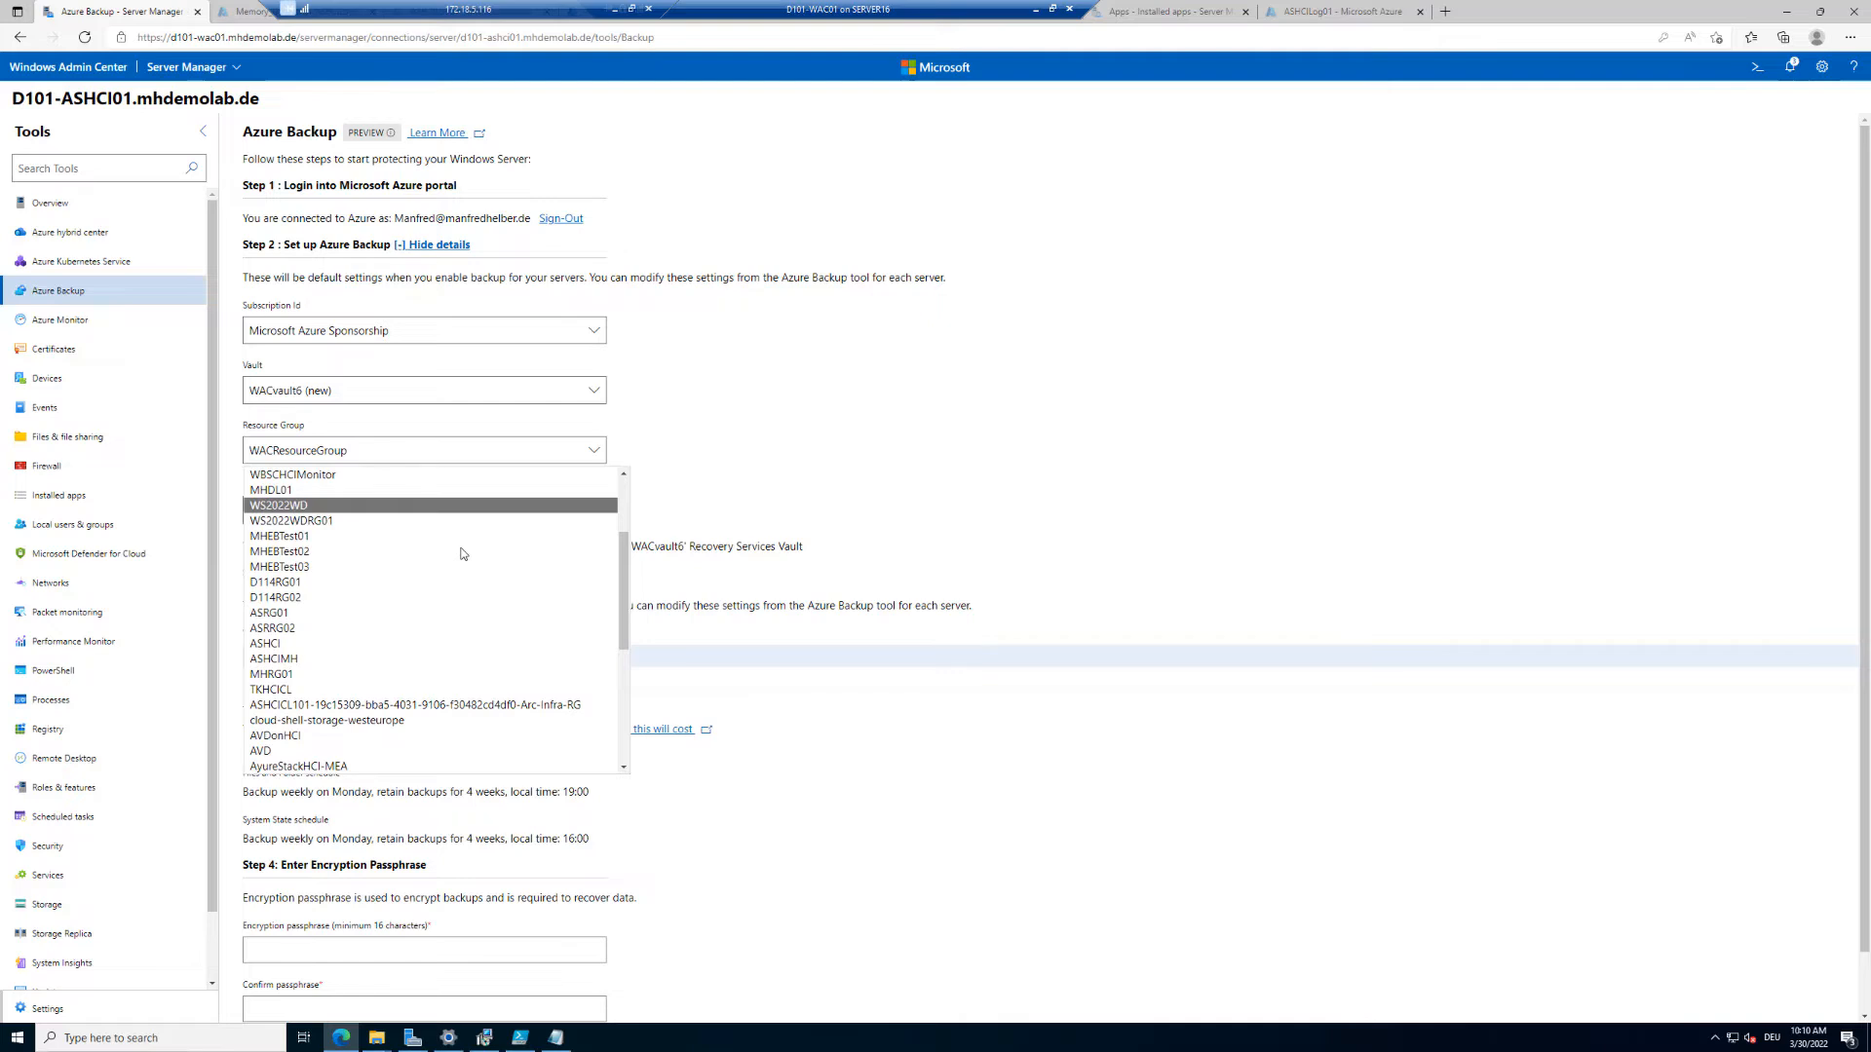
pyautogui.scroll(-4, 463, 553)
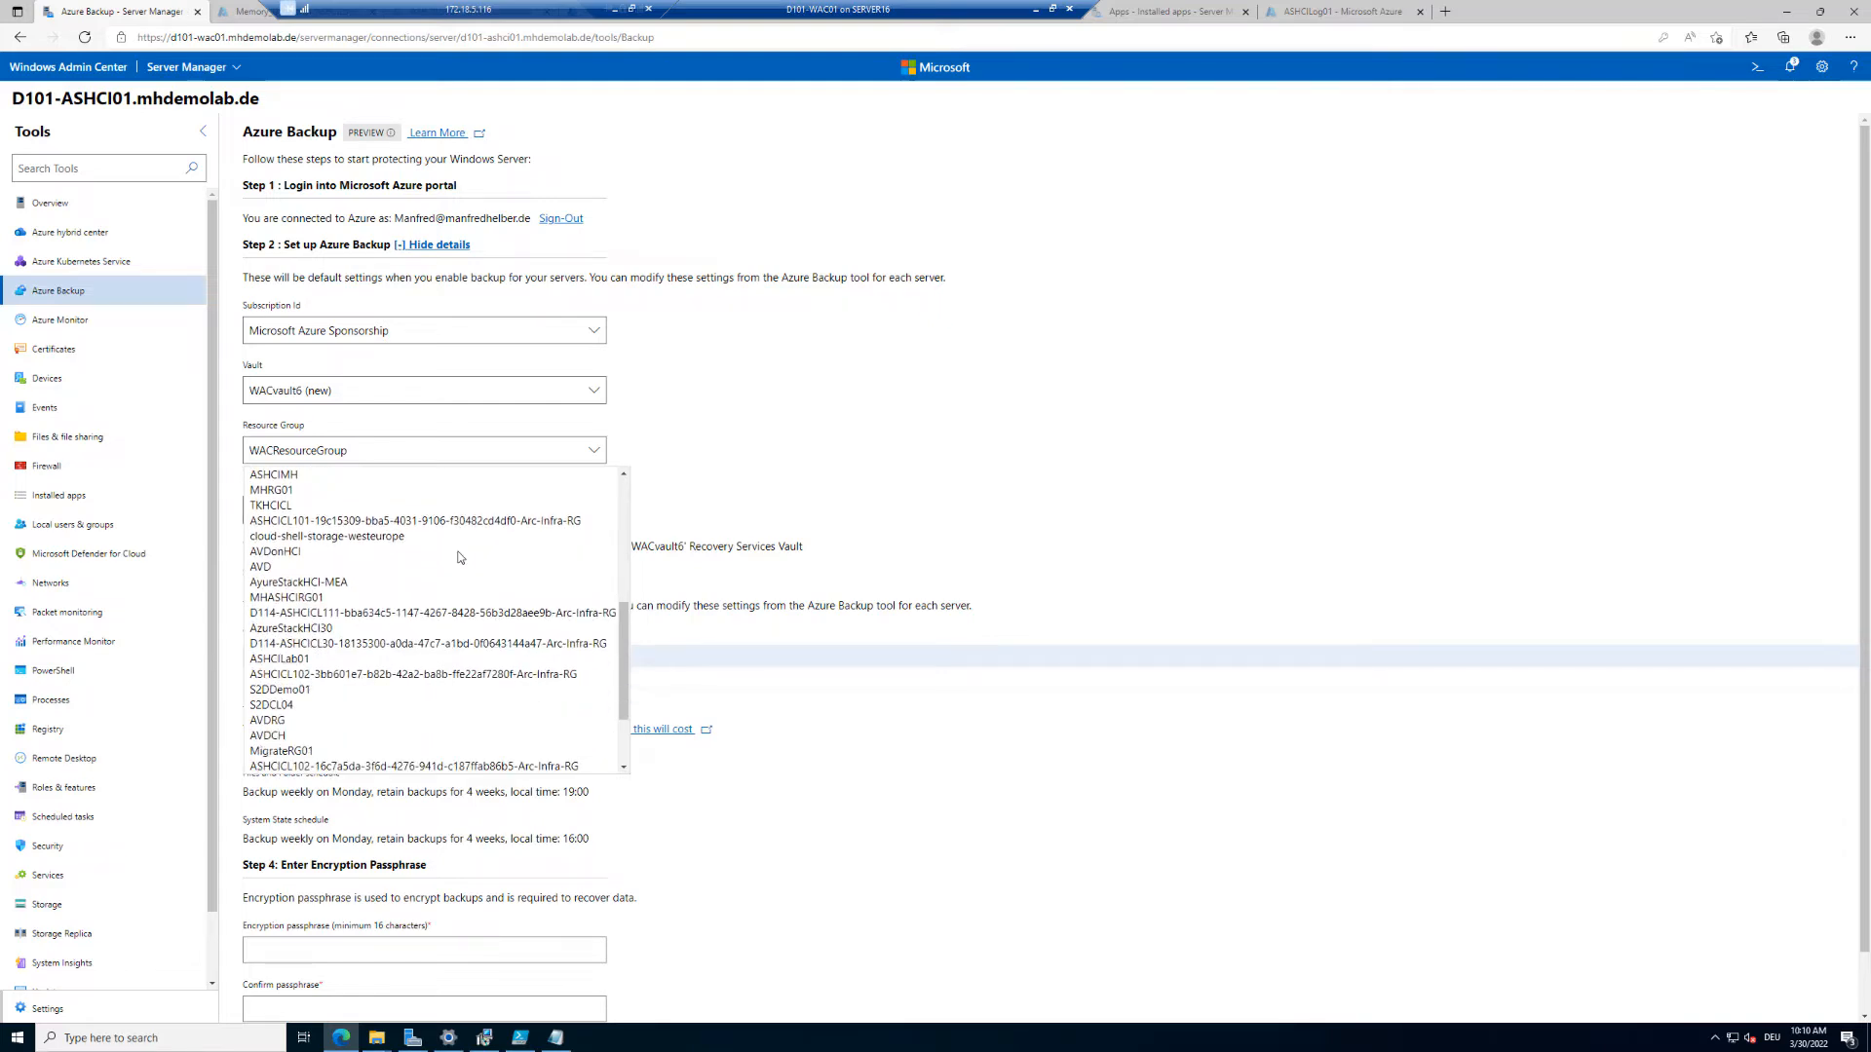
pyautogui.scroll(-2, 458, 557)
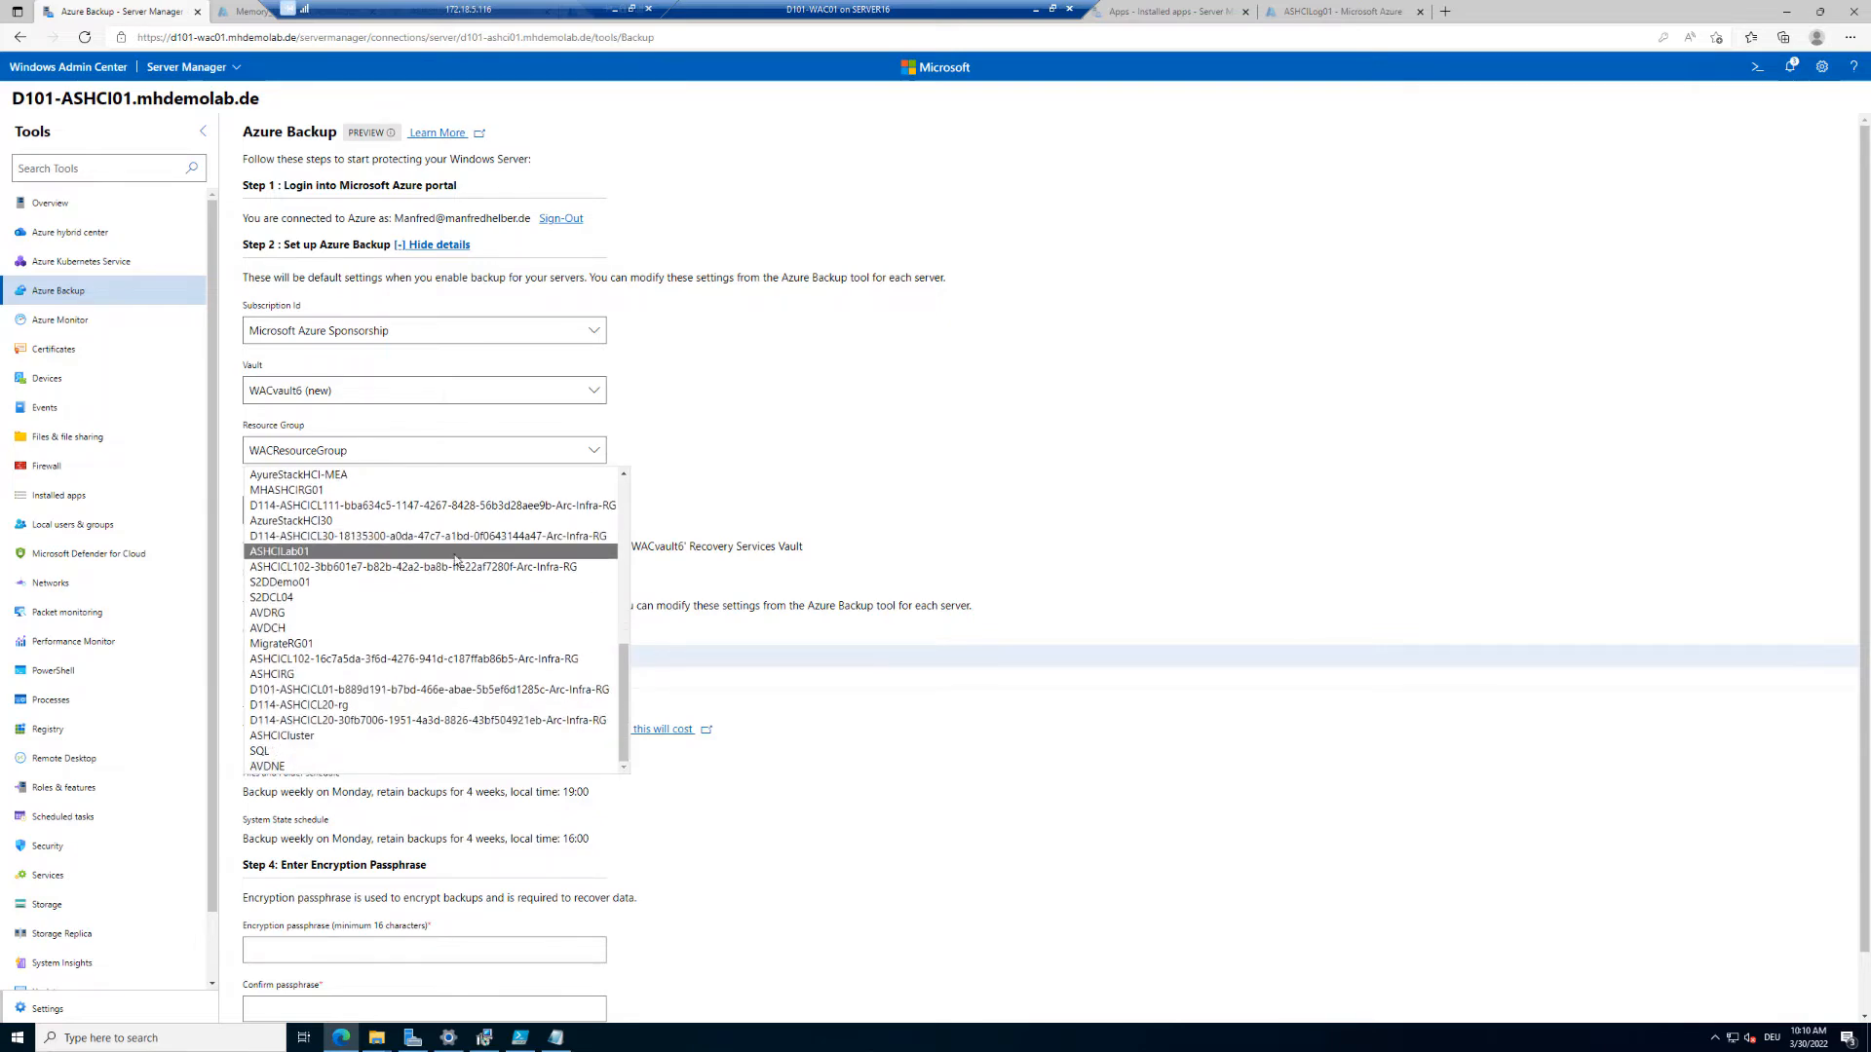
pyautogui.click(298, 679)
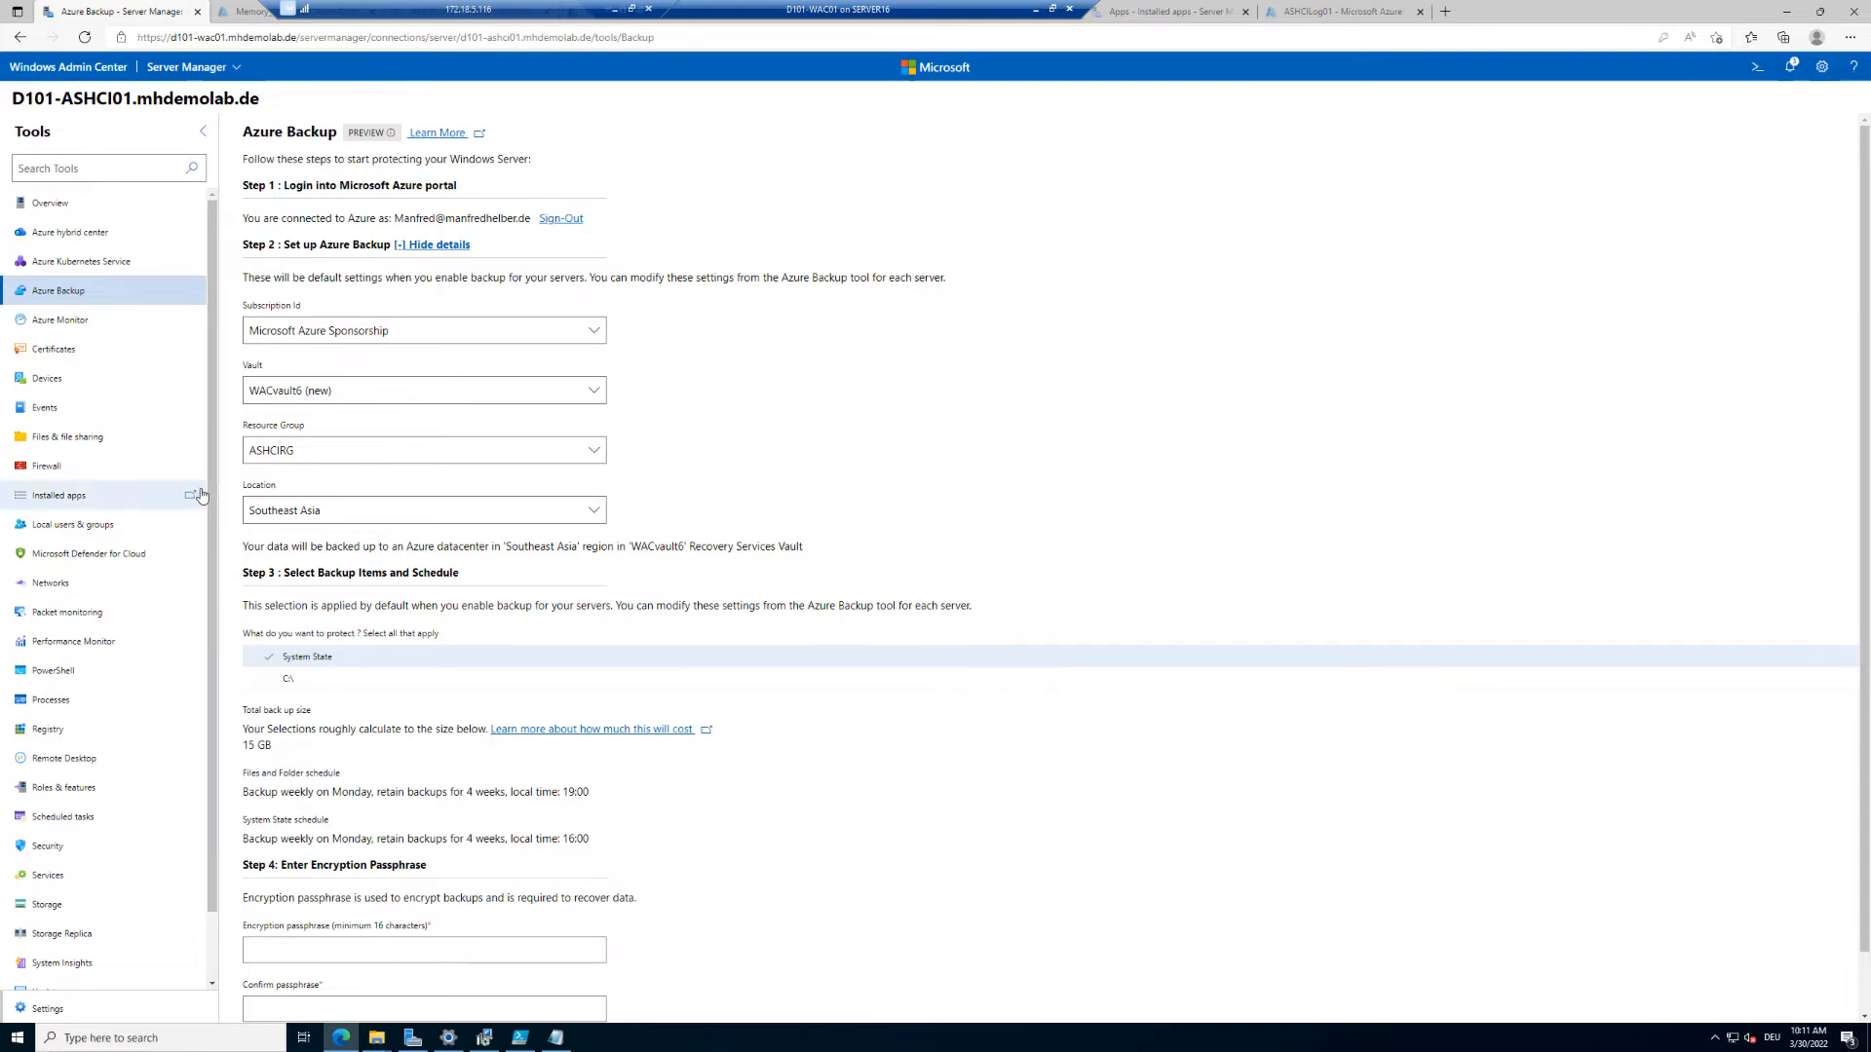
# Set the backup vault's location to West Europe.
pyautogui.click(347, 517)
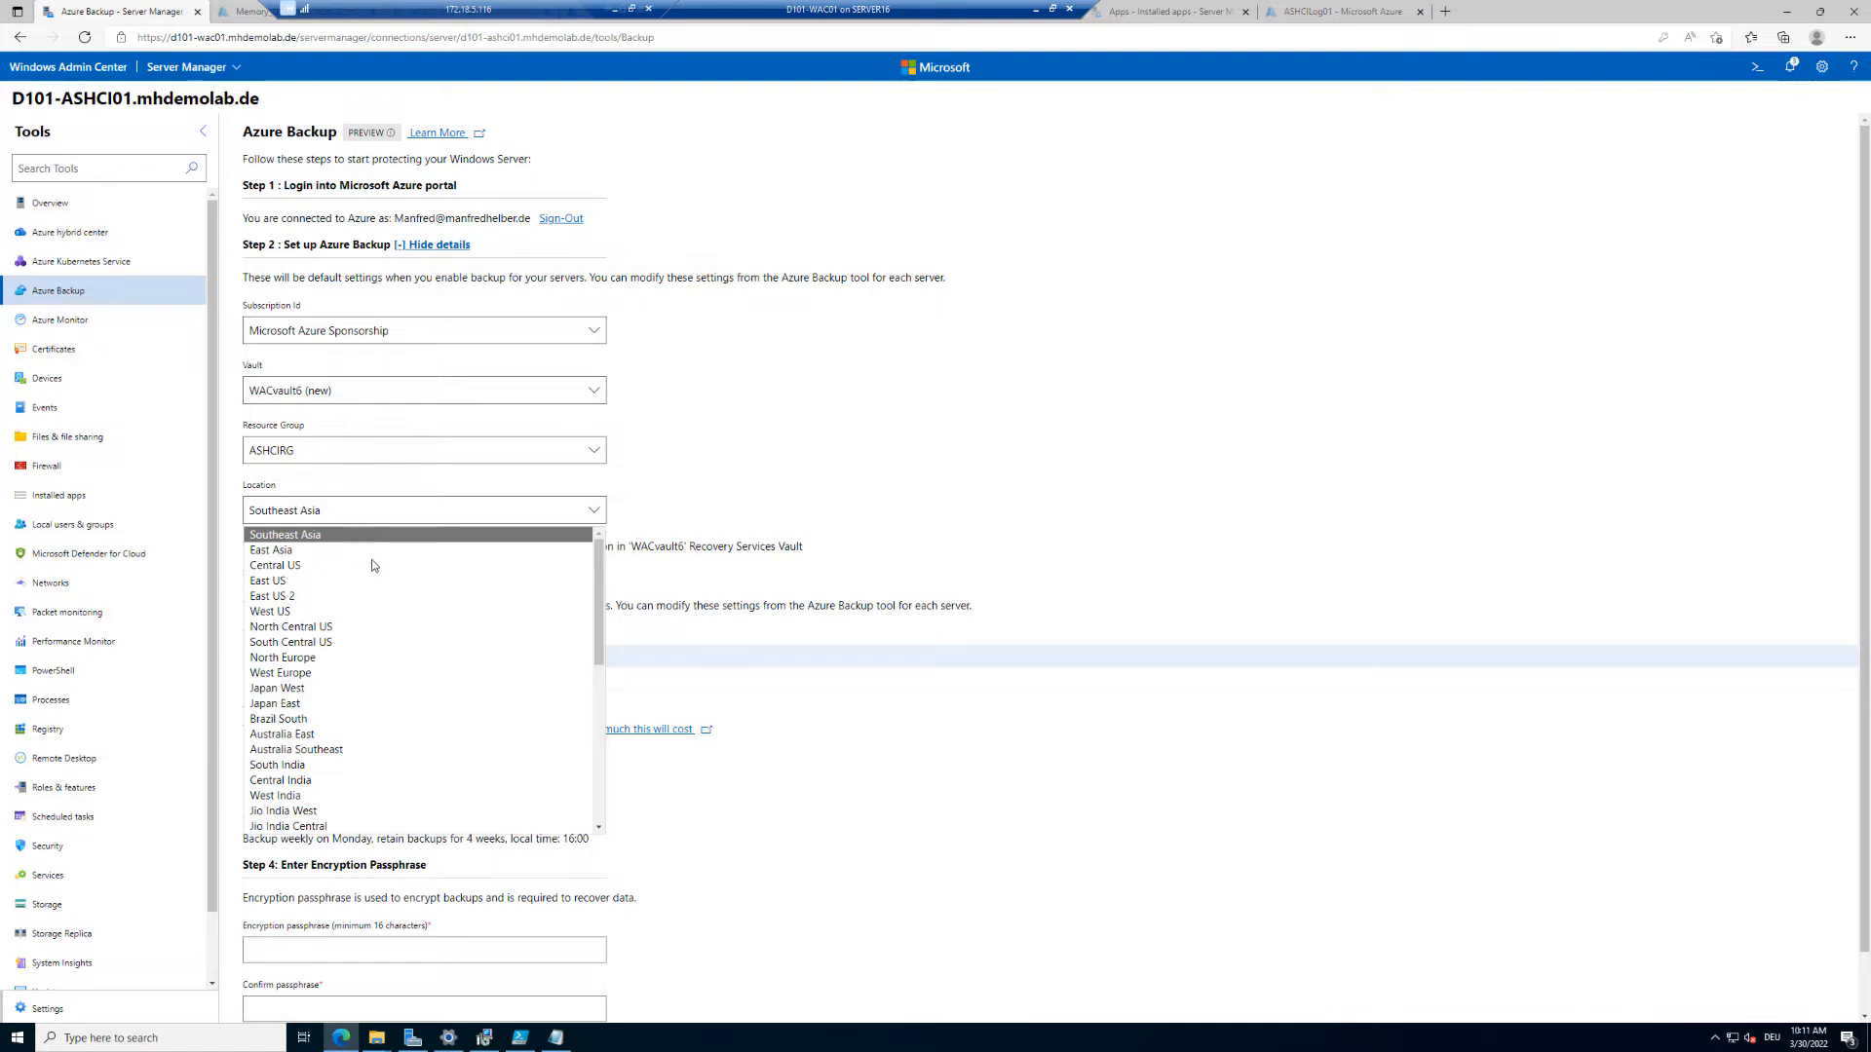
pyautogui.scroll(-1, 412, 601)
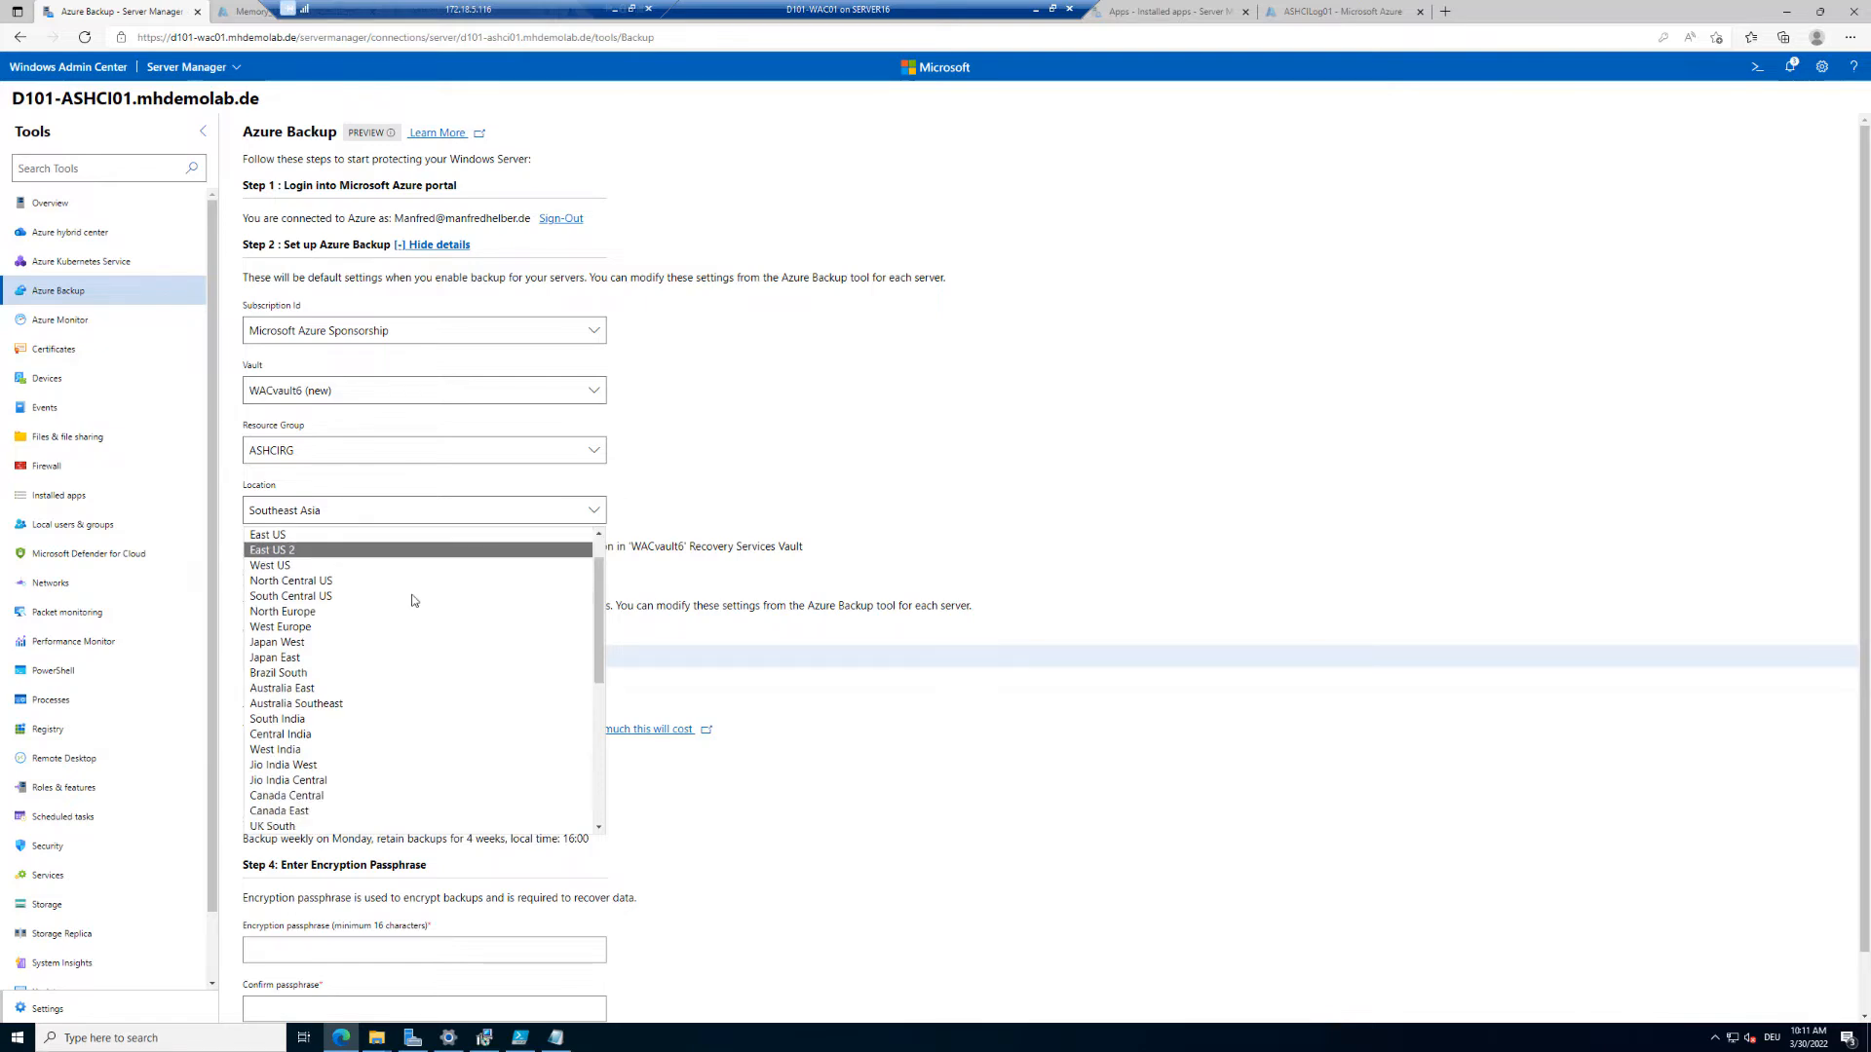
pyautogui.scroll(-3, 413, 600)
pyautogui.scroll(-1, 419, 662)
pyautogui.scroll(-3, 394, 690)
pyautogui.scroll(-1, 396, 691)
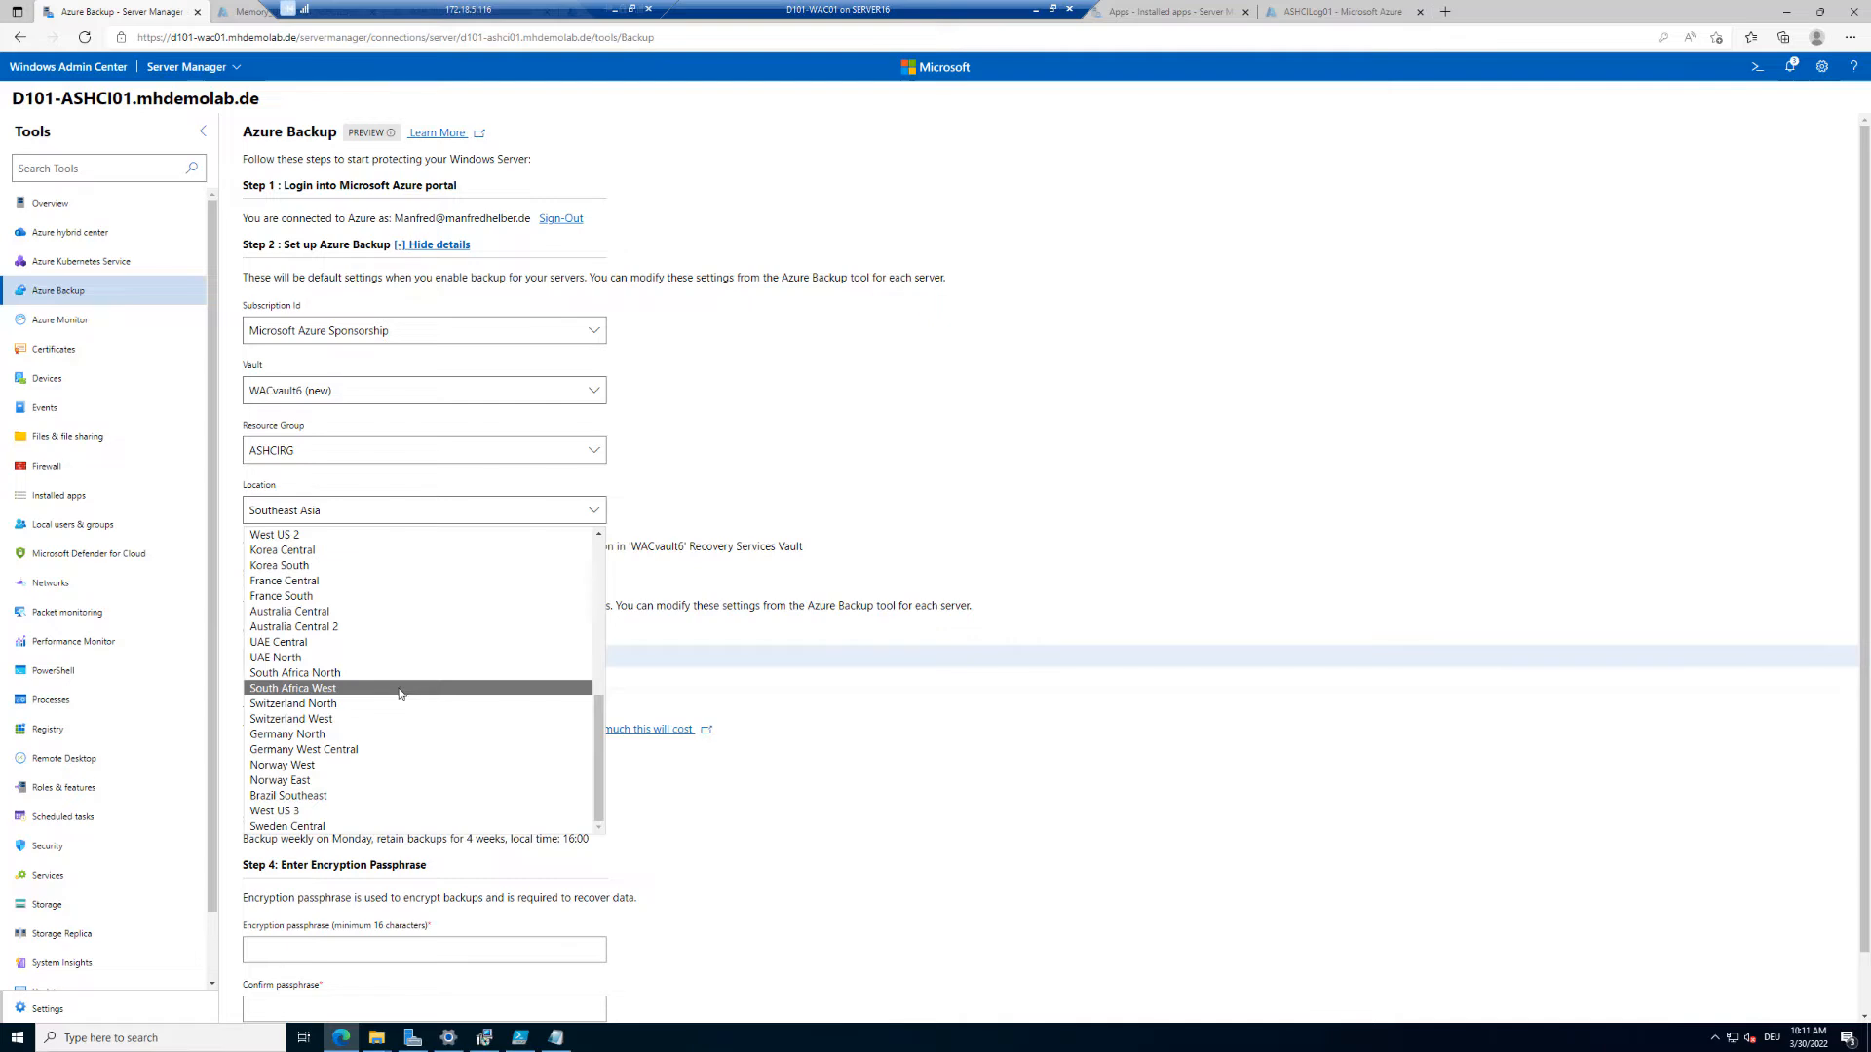
pyautogui.scroll(5, 415, 704)
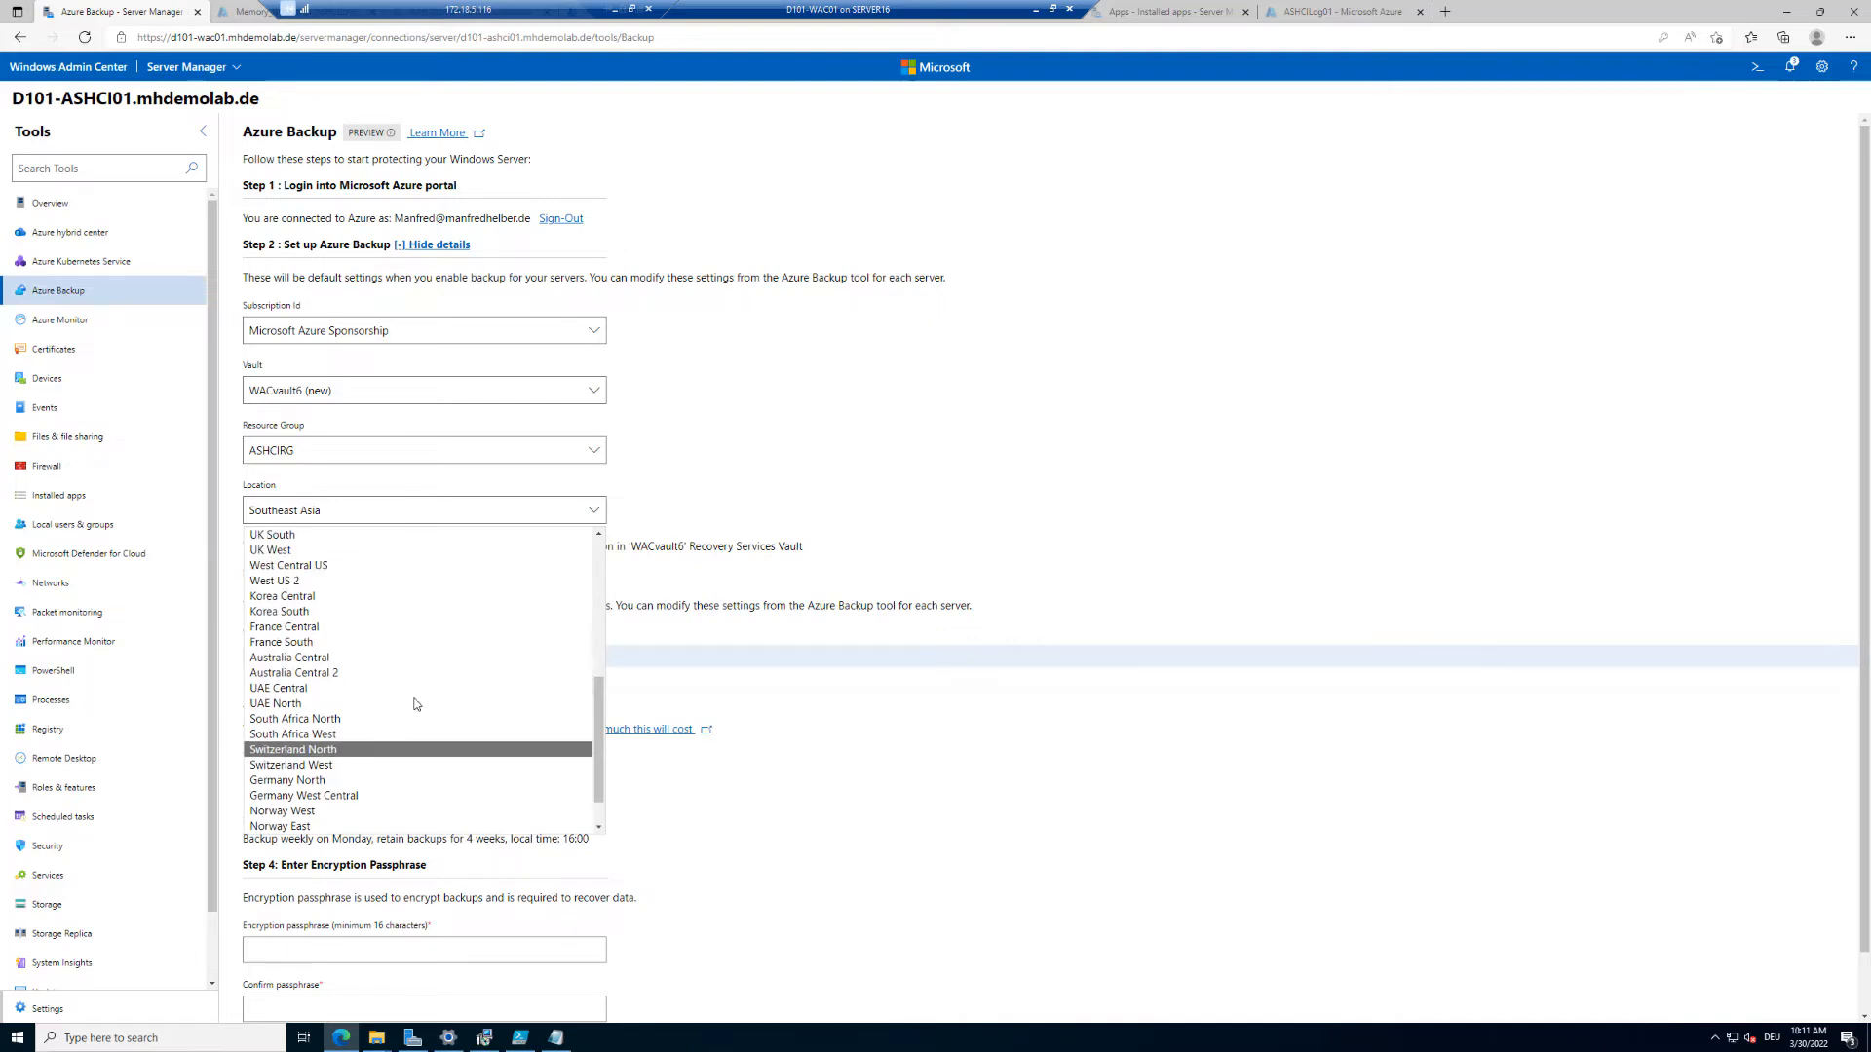
pyautogui.scroll(1, 415, 703)
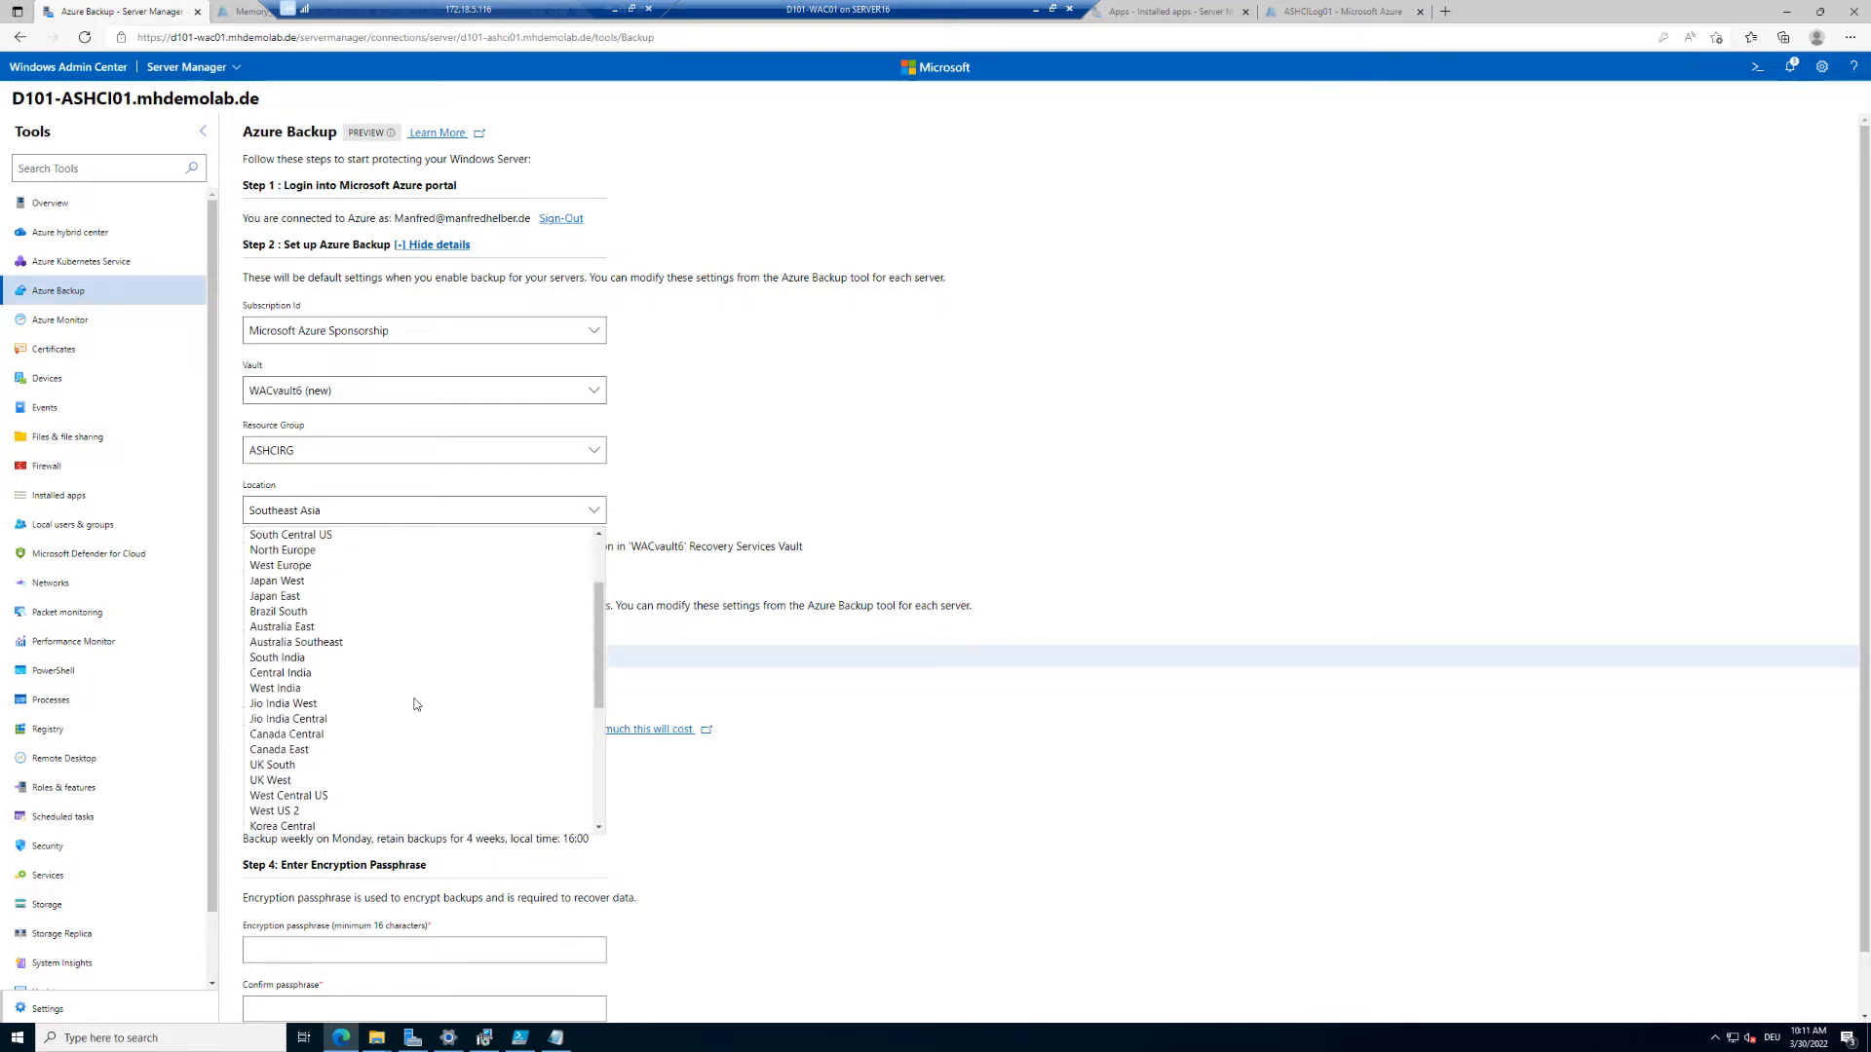
pyautogui.scroll(2, 321, 672)
pyautogui.click(315, 662)
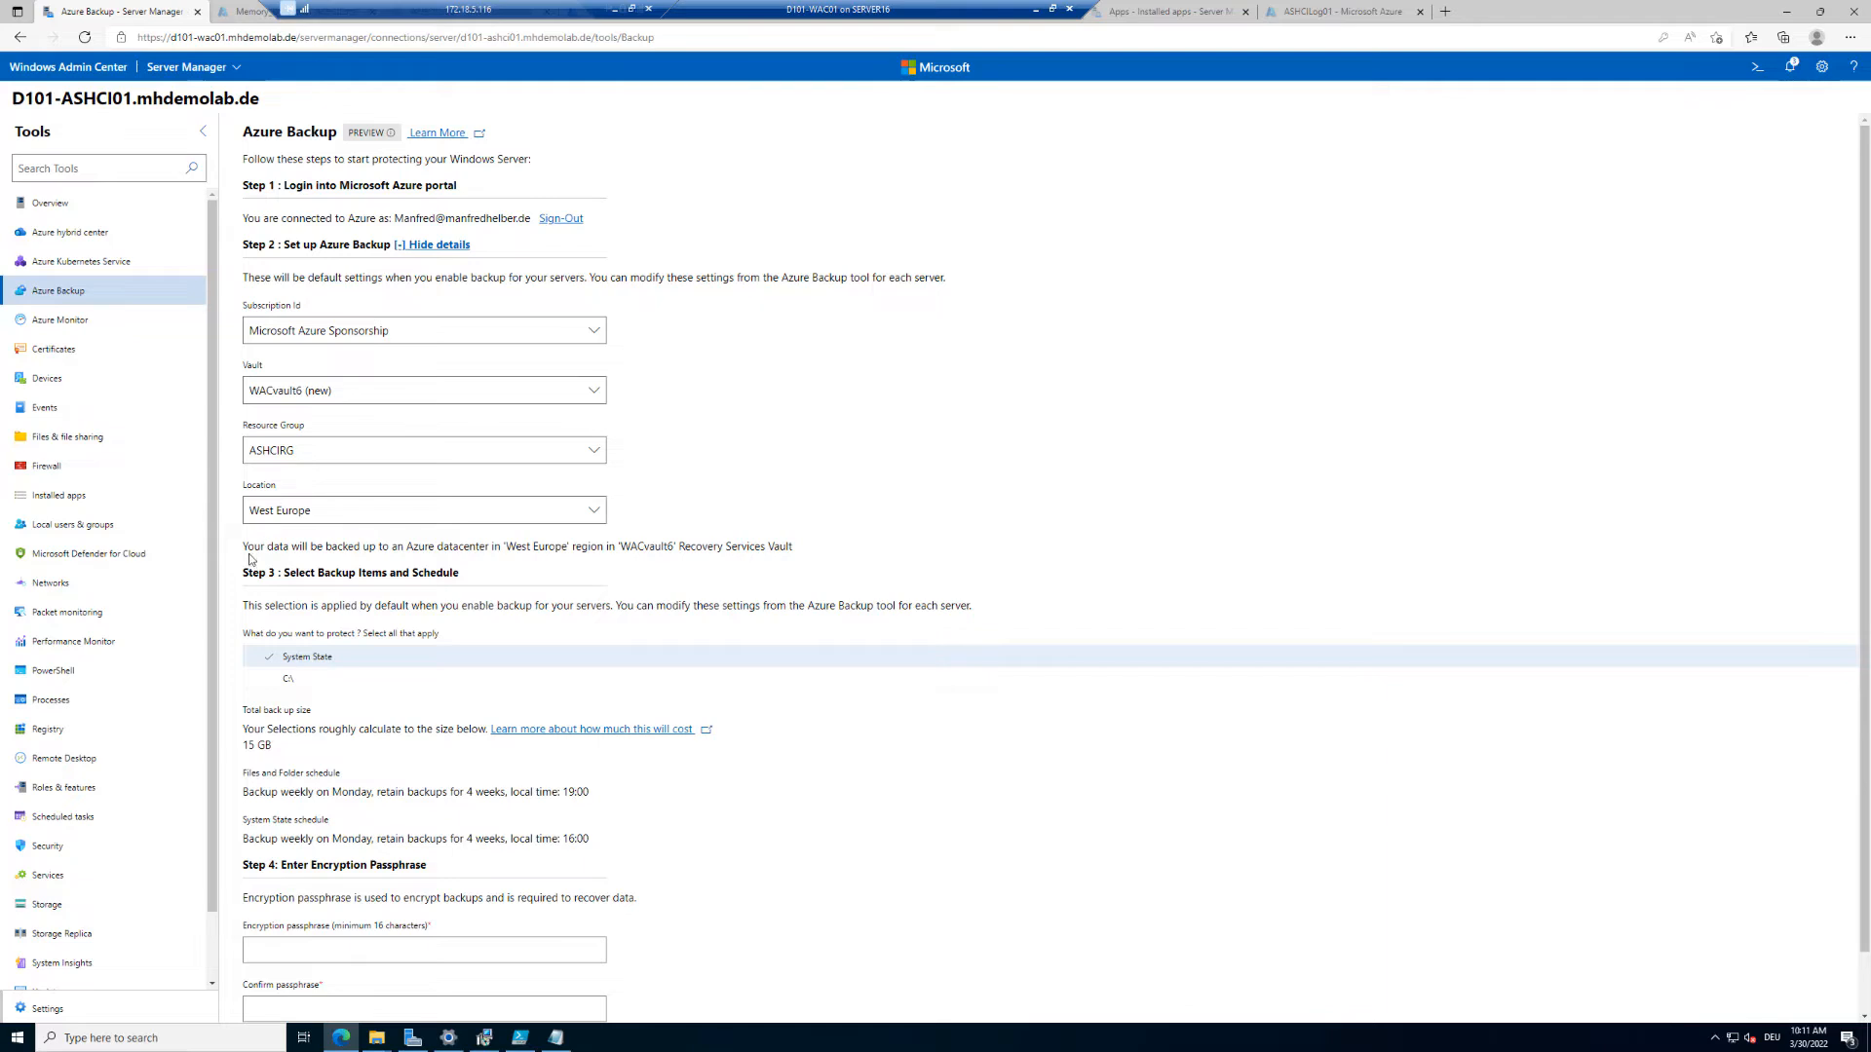
# Include the C:\ volume in the items to protect, alongside System State.
pyautogui.click(282, 679)
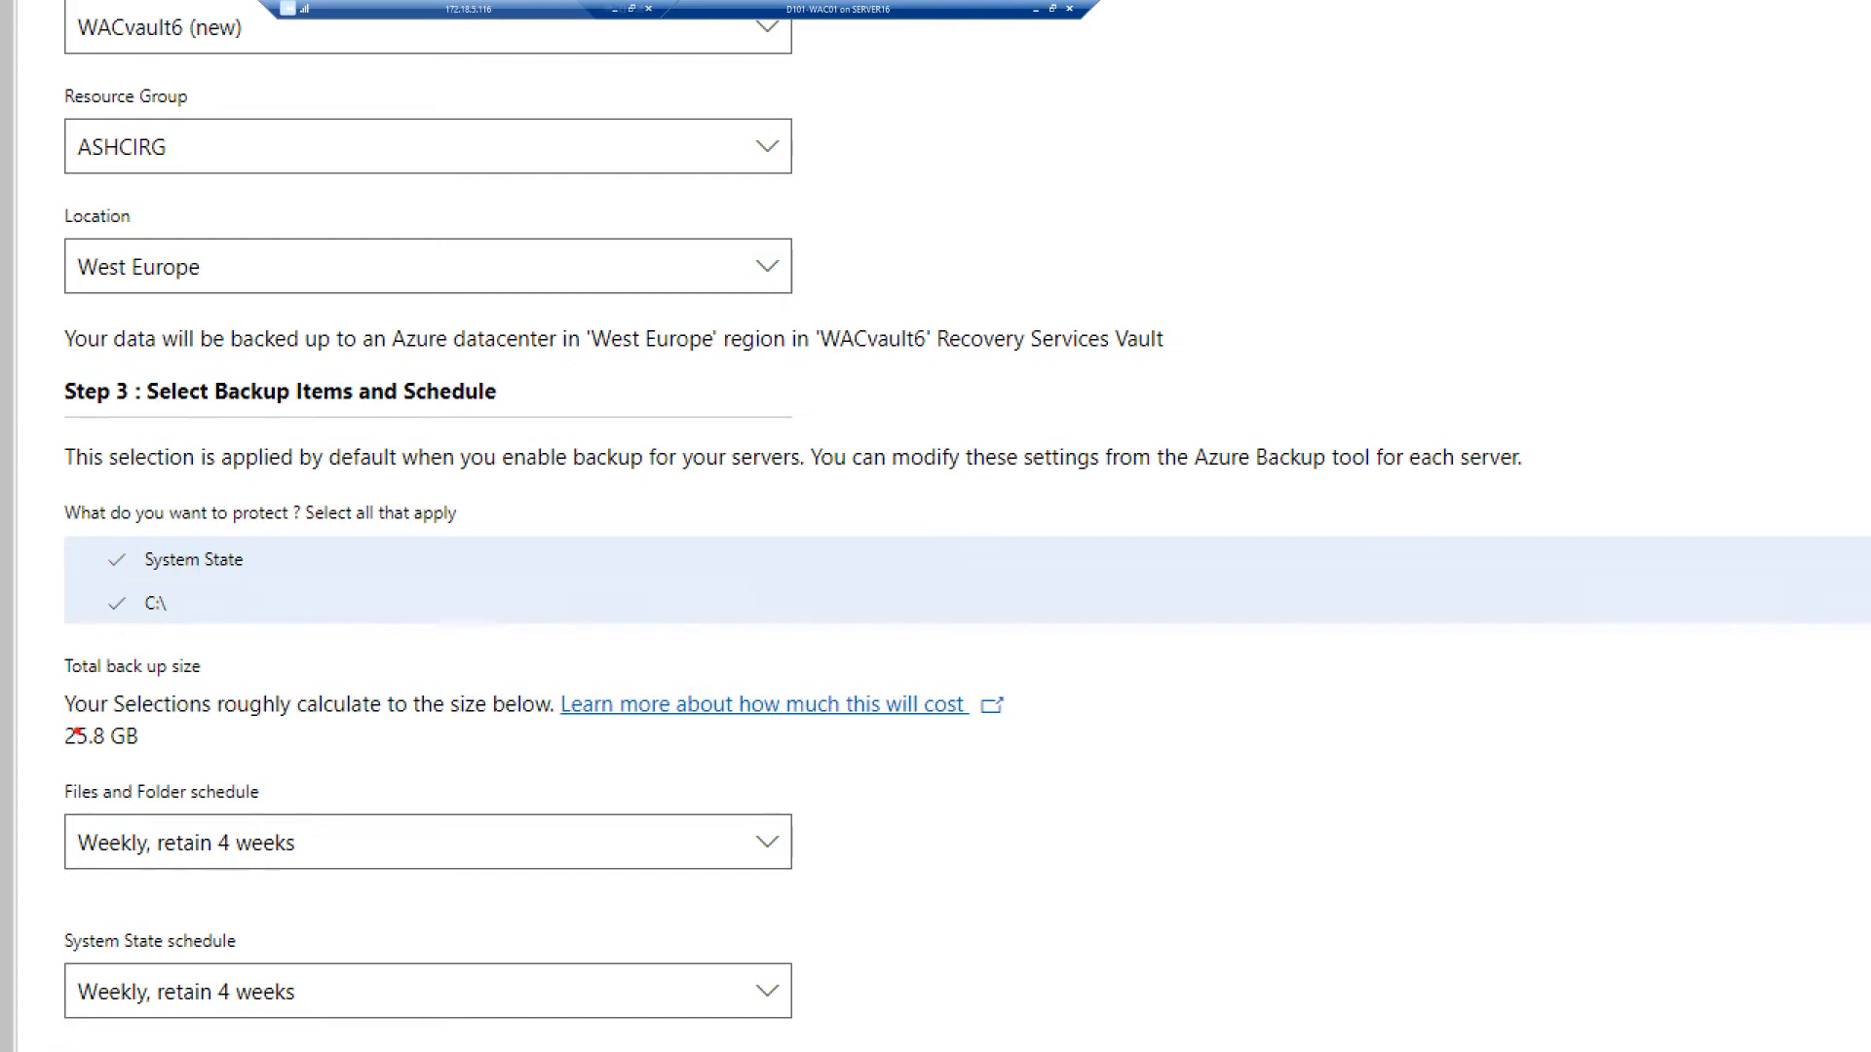
pyautogui.moveTo(48, 719); pyautogui.dragTo(212, 770)
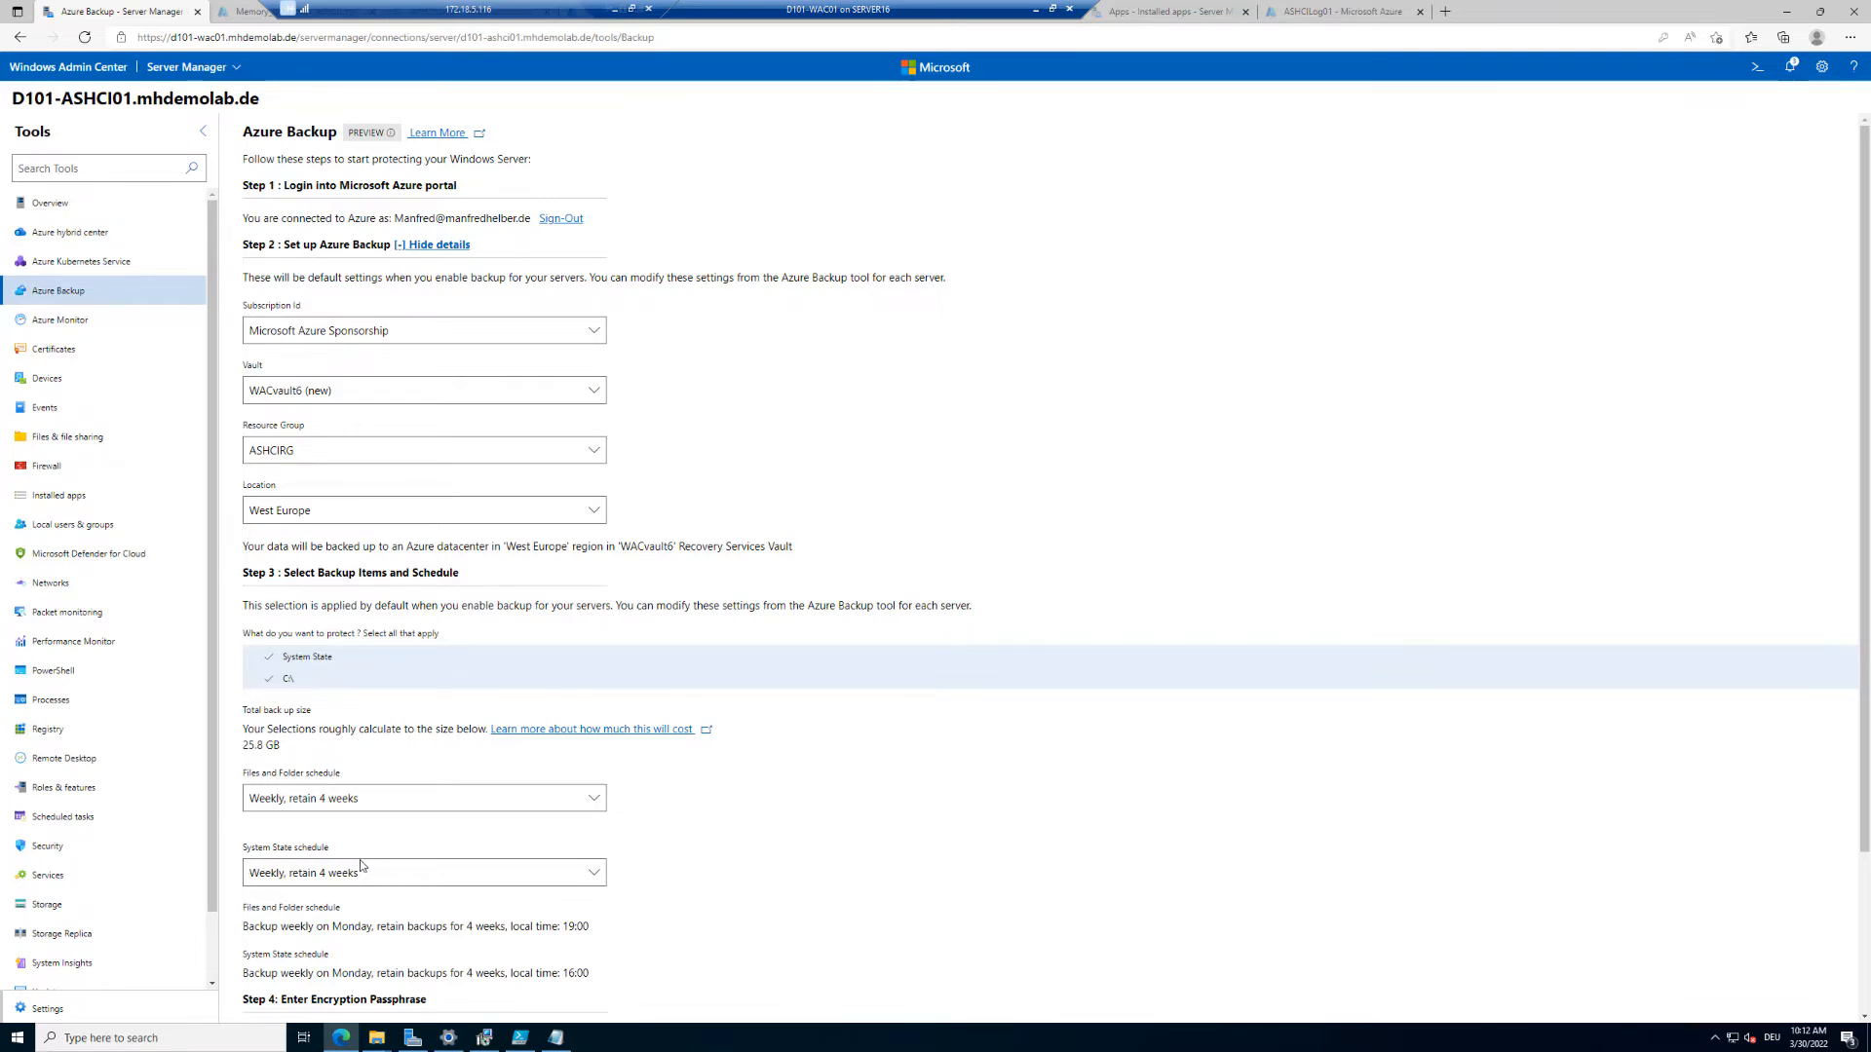
# Enter an encryption passphrase of at least 16 characters for the backups and repeat it in the confirmation field.
pyautogui.scroll(-1, 914, 912)
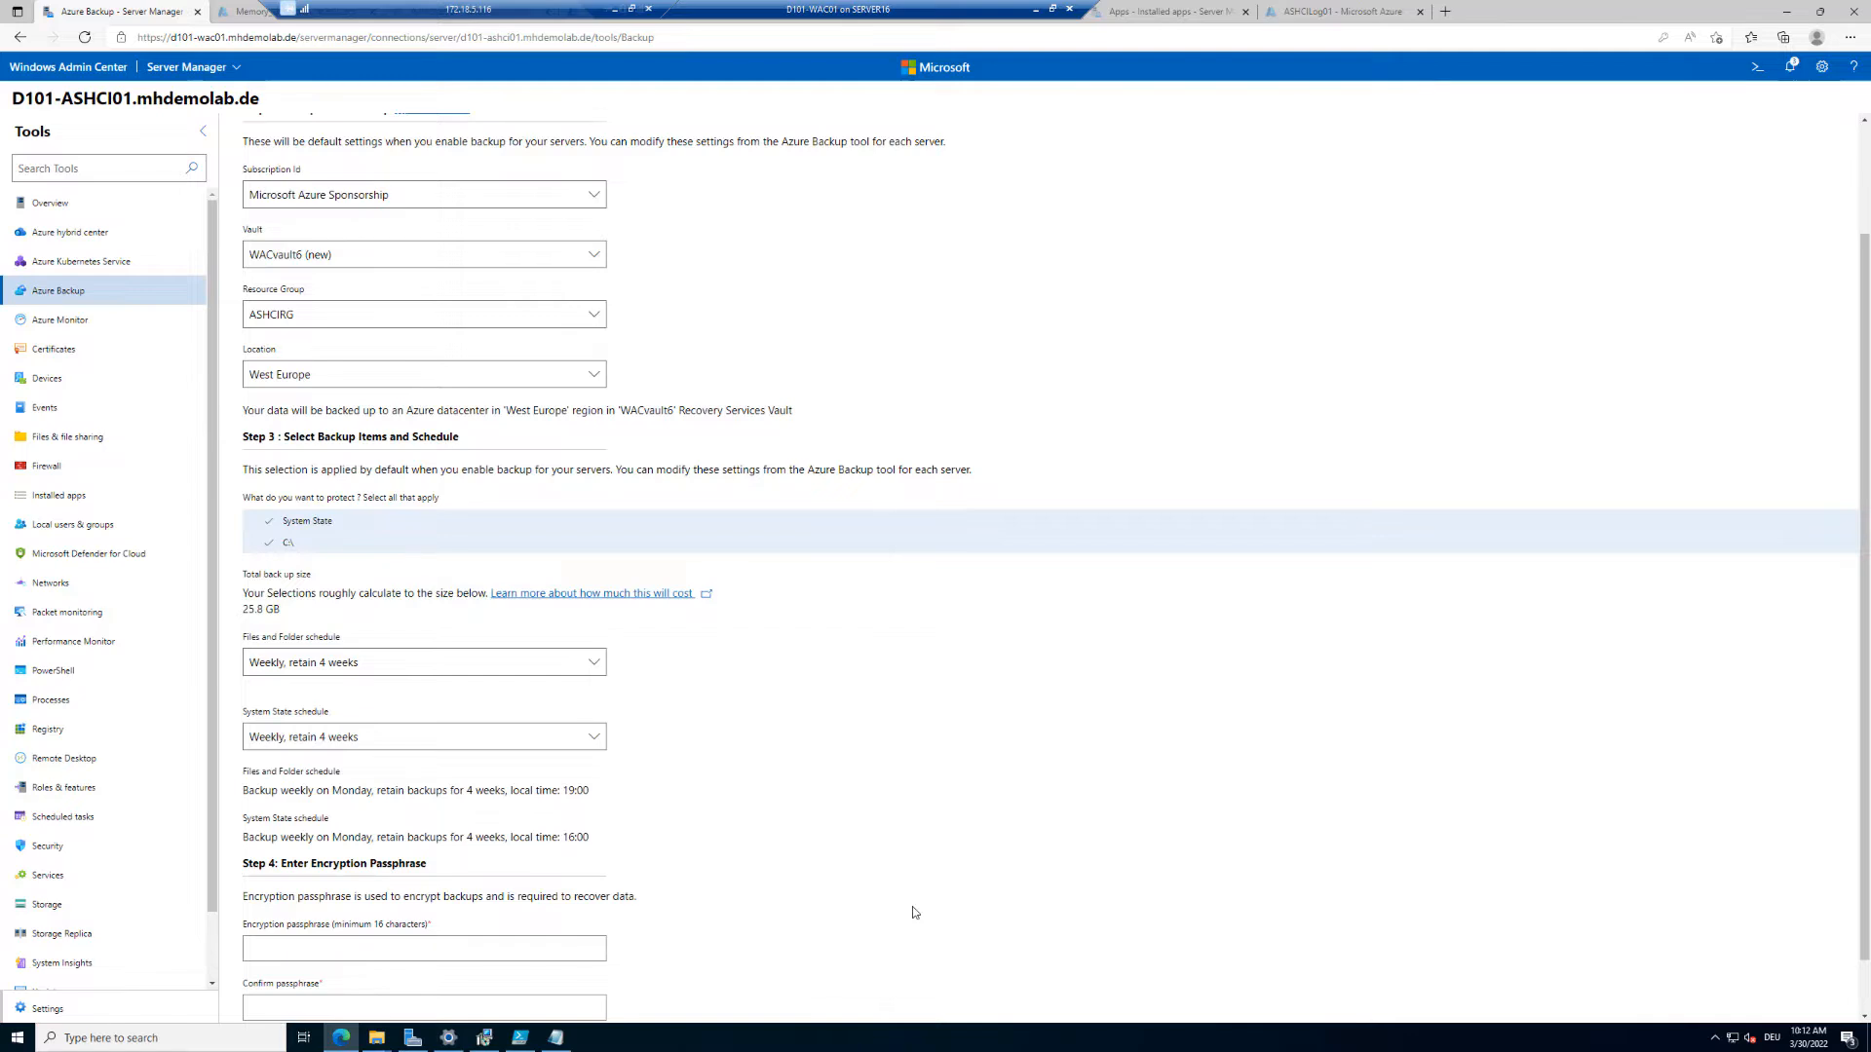
pyautogui.scroll(-1, 914, 912)
pyautogui.click(509, 887)
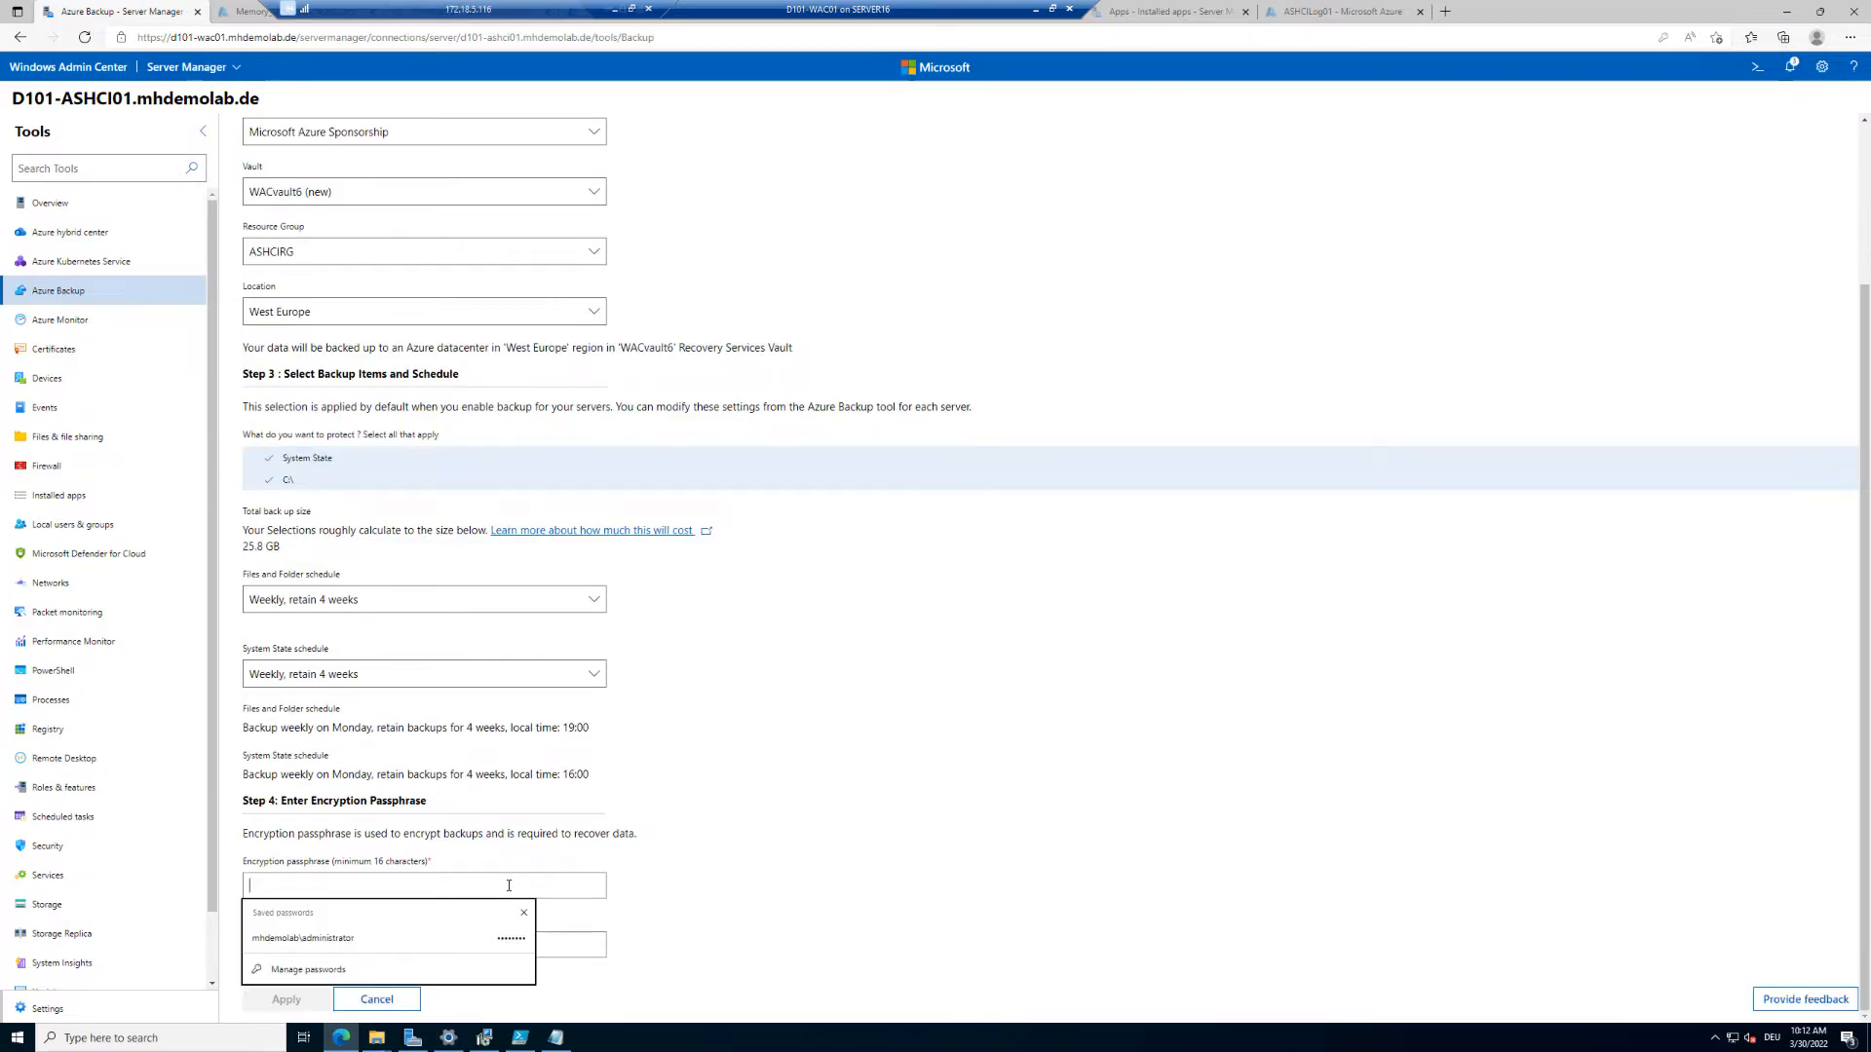
pyautogui.write('••••••')
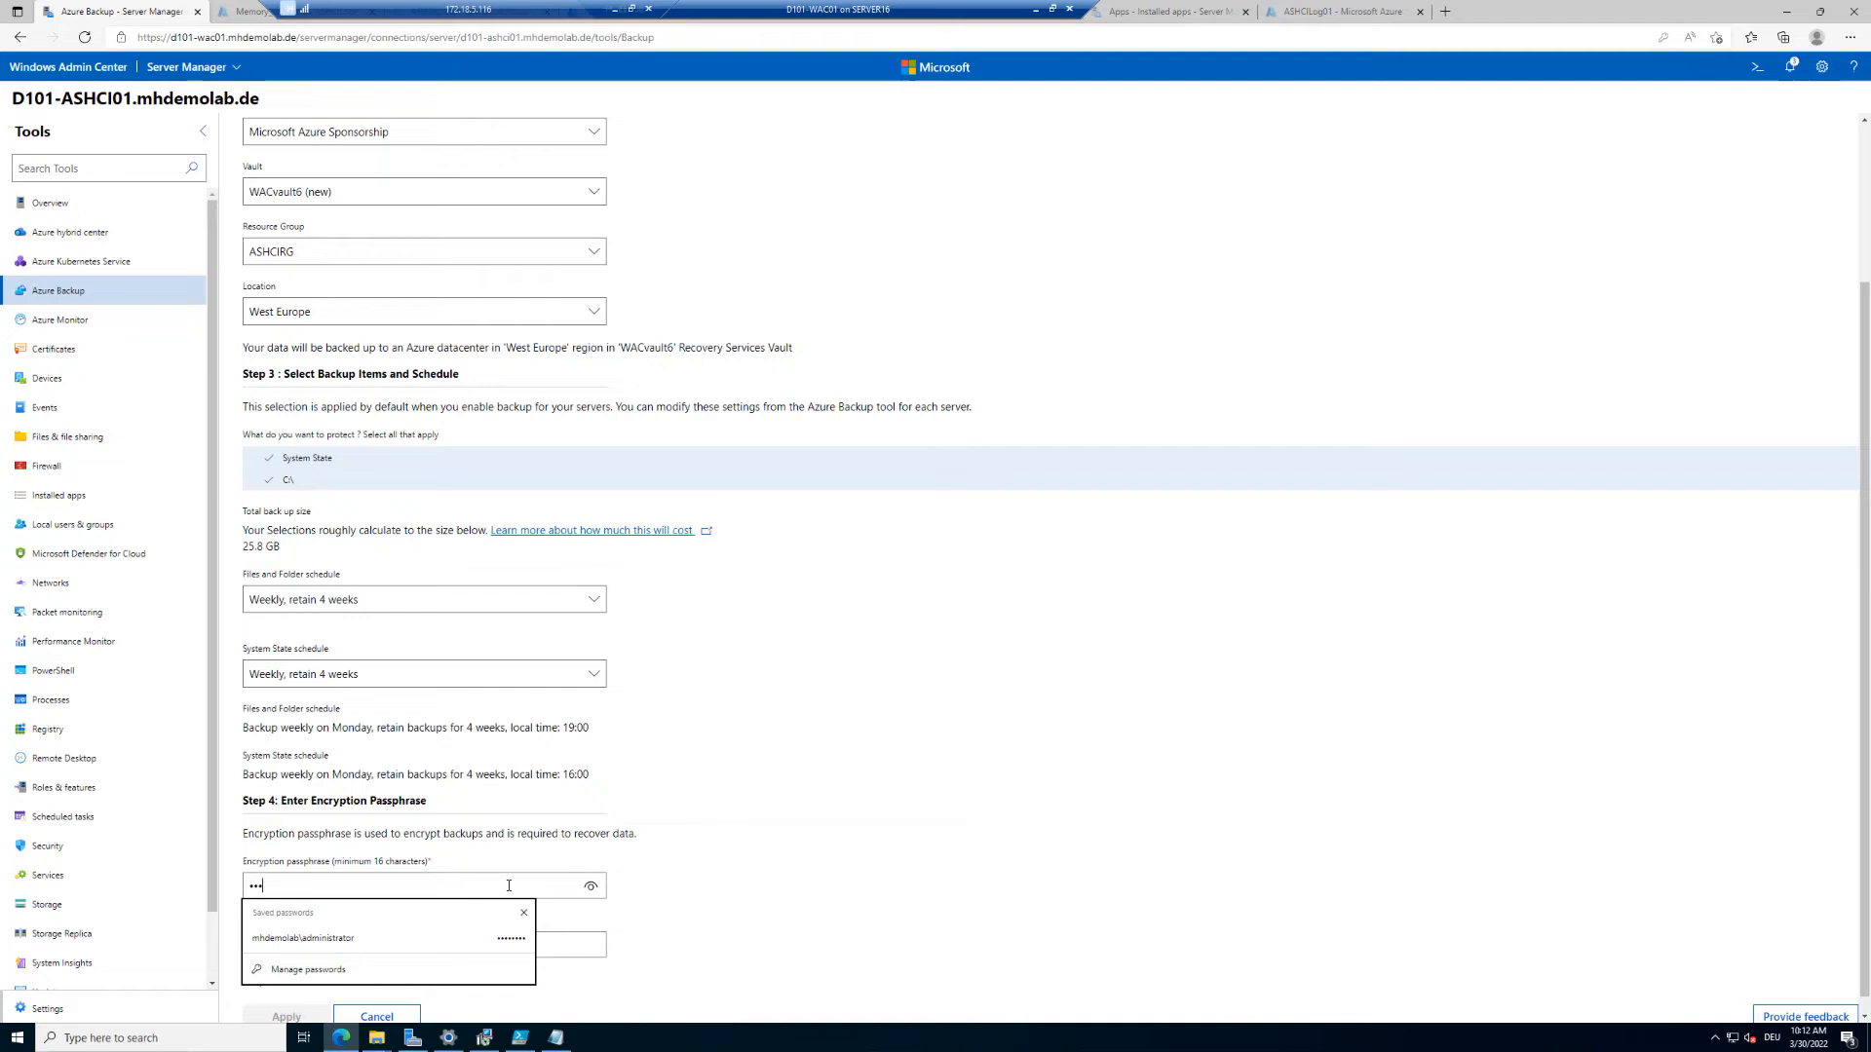
pyautogui.press('BackSpace')
pyautogui.press('BackSpace')
pyautogui.press('BackSpace')
pyautogui.press('BackSpace')
pyautogui.press('BackSpace')
pyautogui.press('BackSpace')
pyautogui.write('••••••••••••••••')
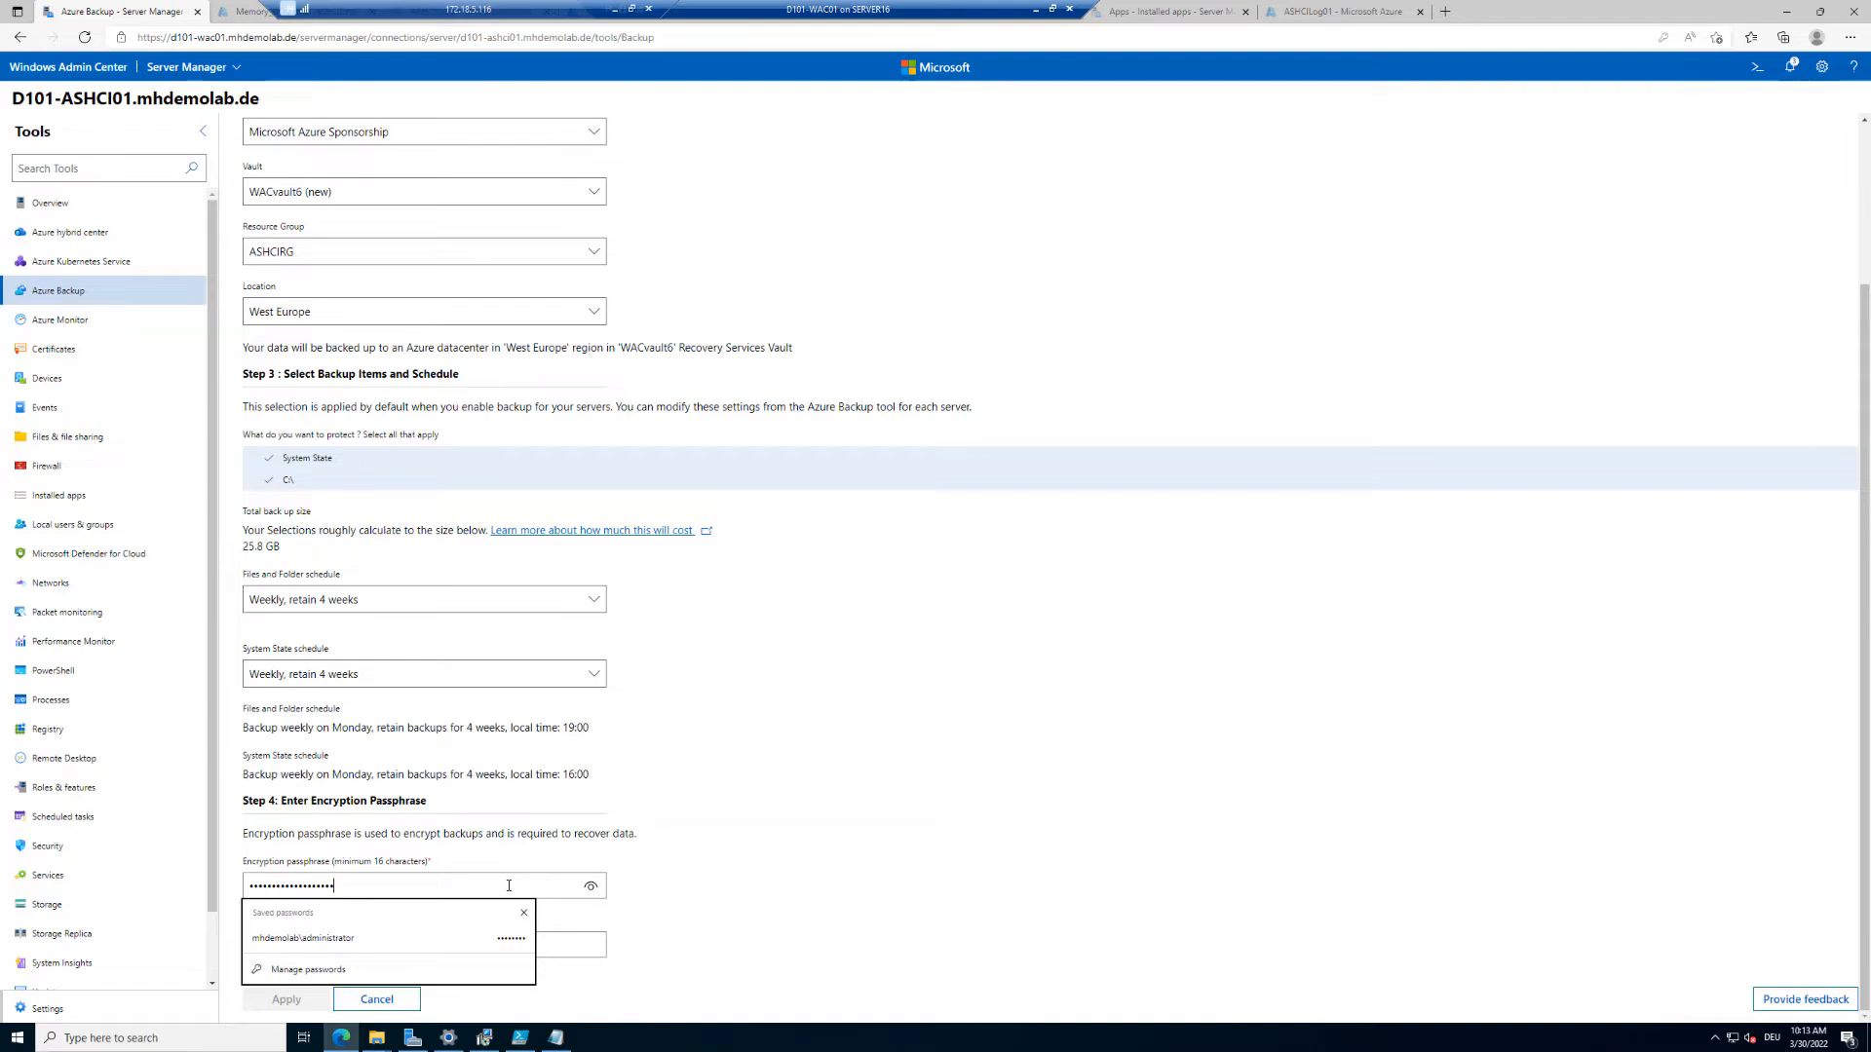
pyautogui.press('Tab')
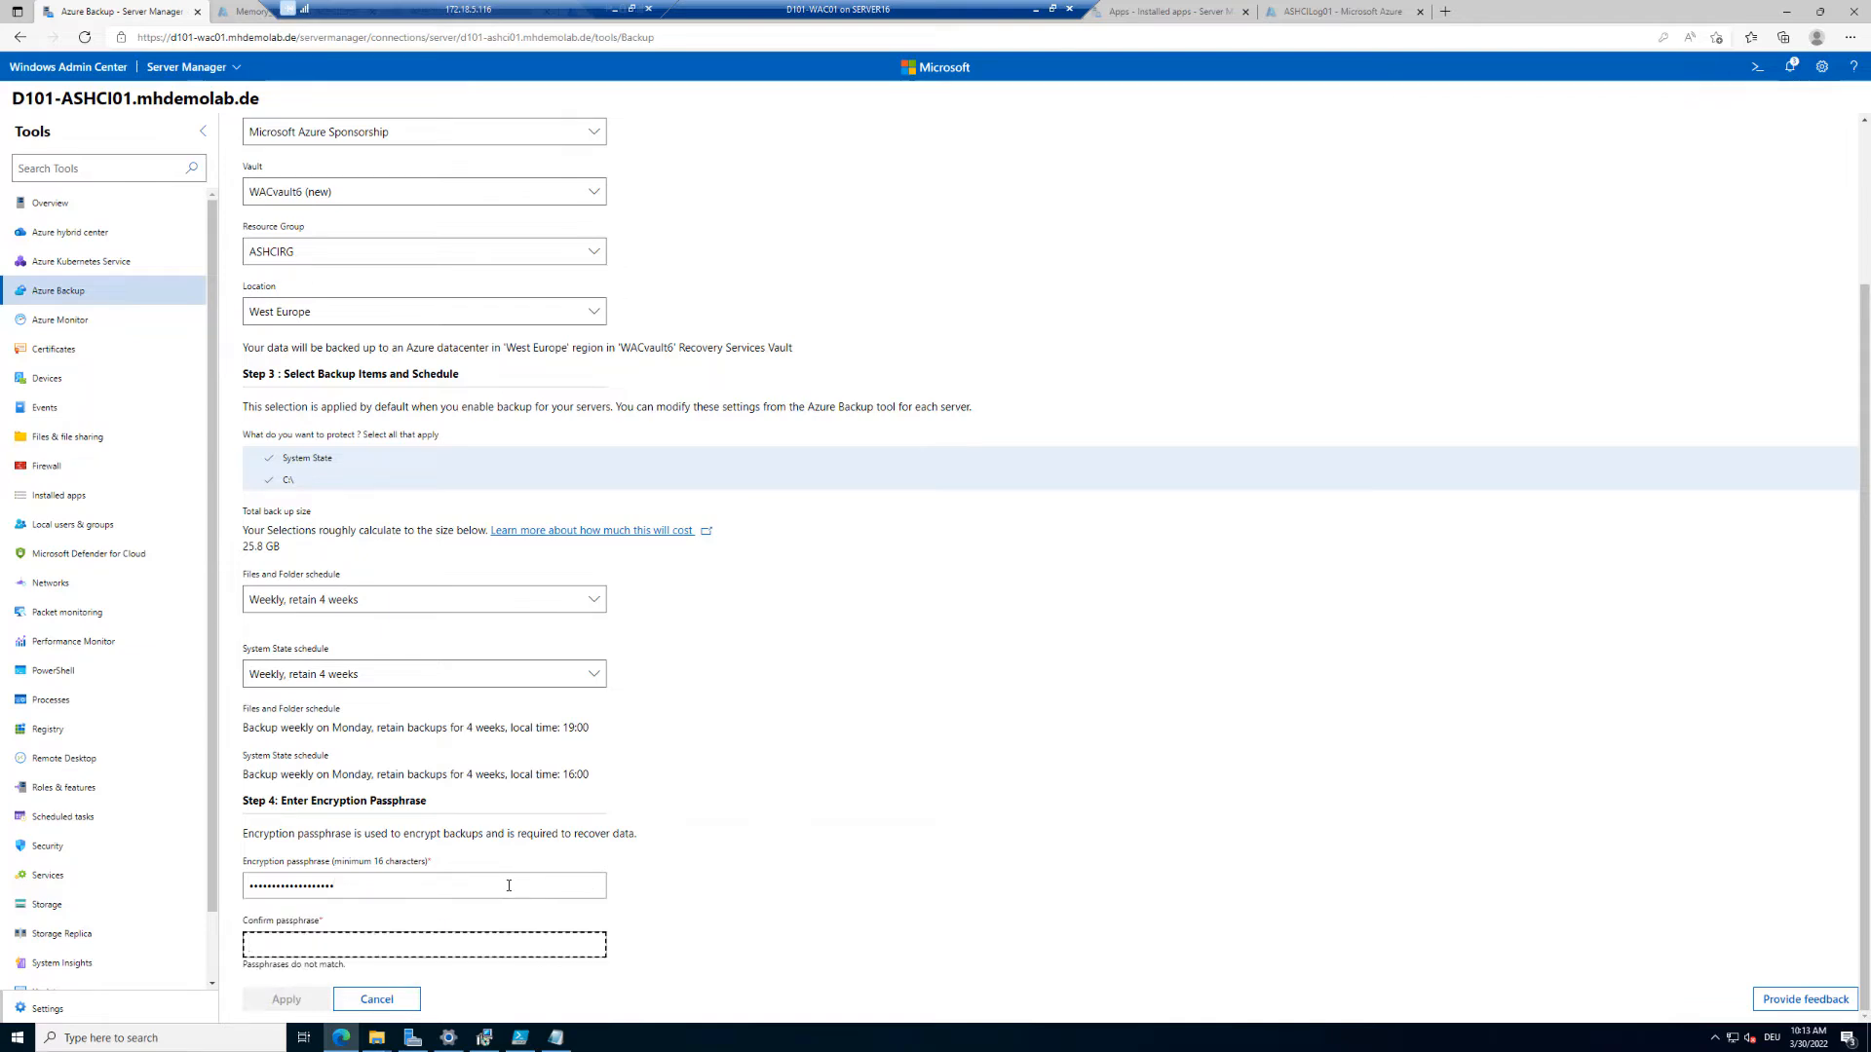
pyautogui.write('••••••••••••••••')
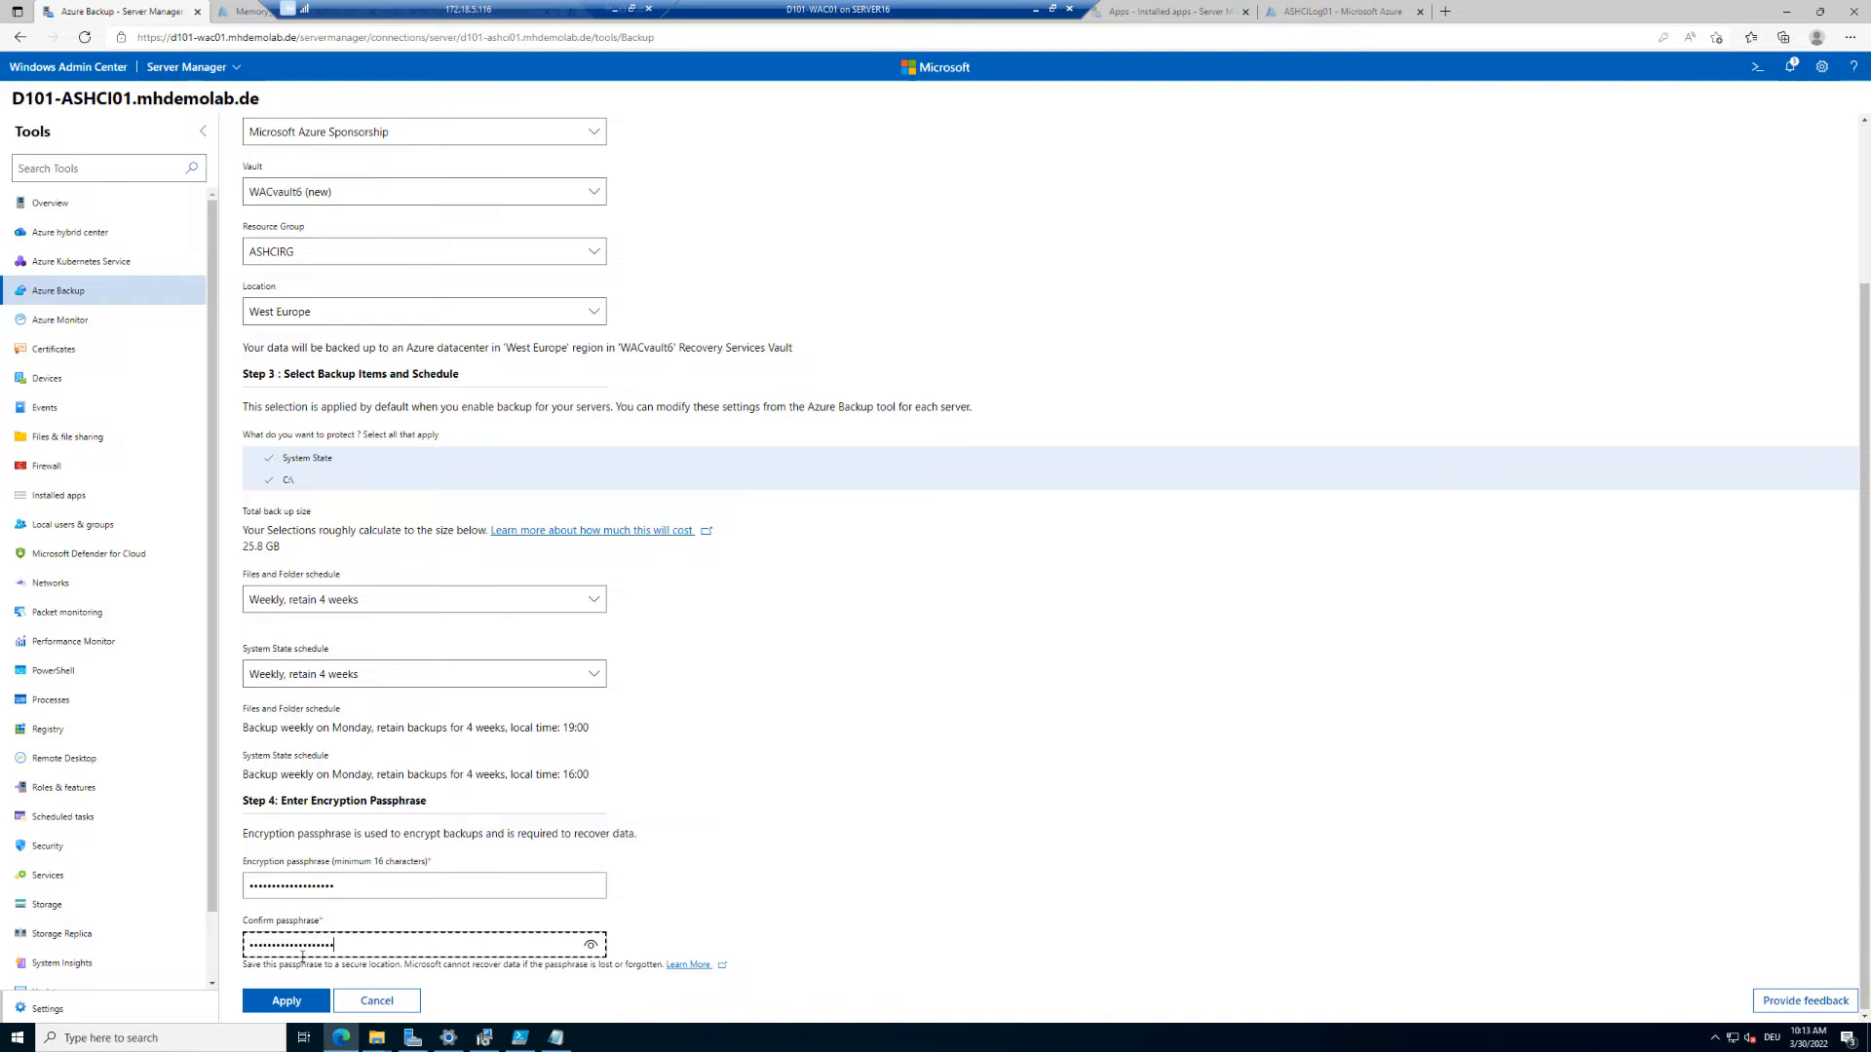
# Apply the Azure Backup configuration and open the server's Installed apps tool in a separate browser tab.
pyautogui.click(293, 999)
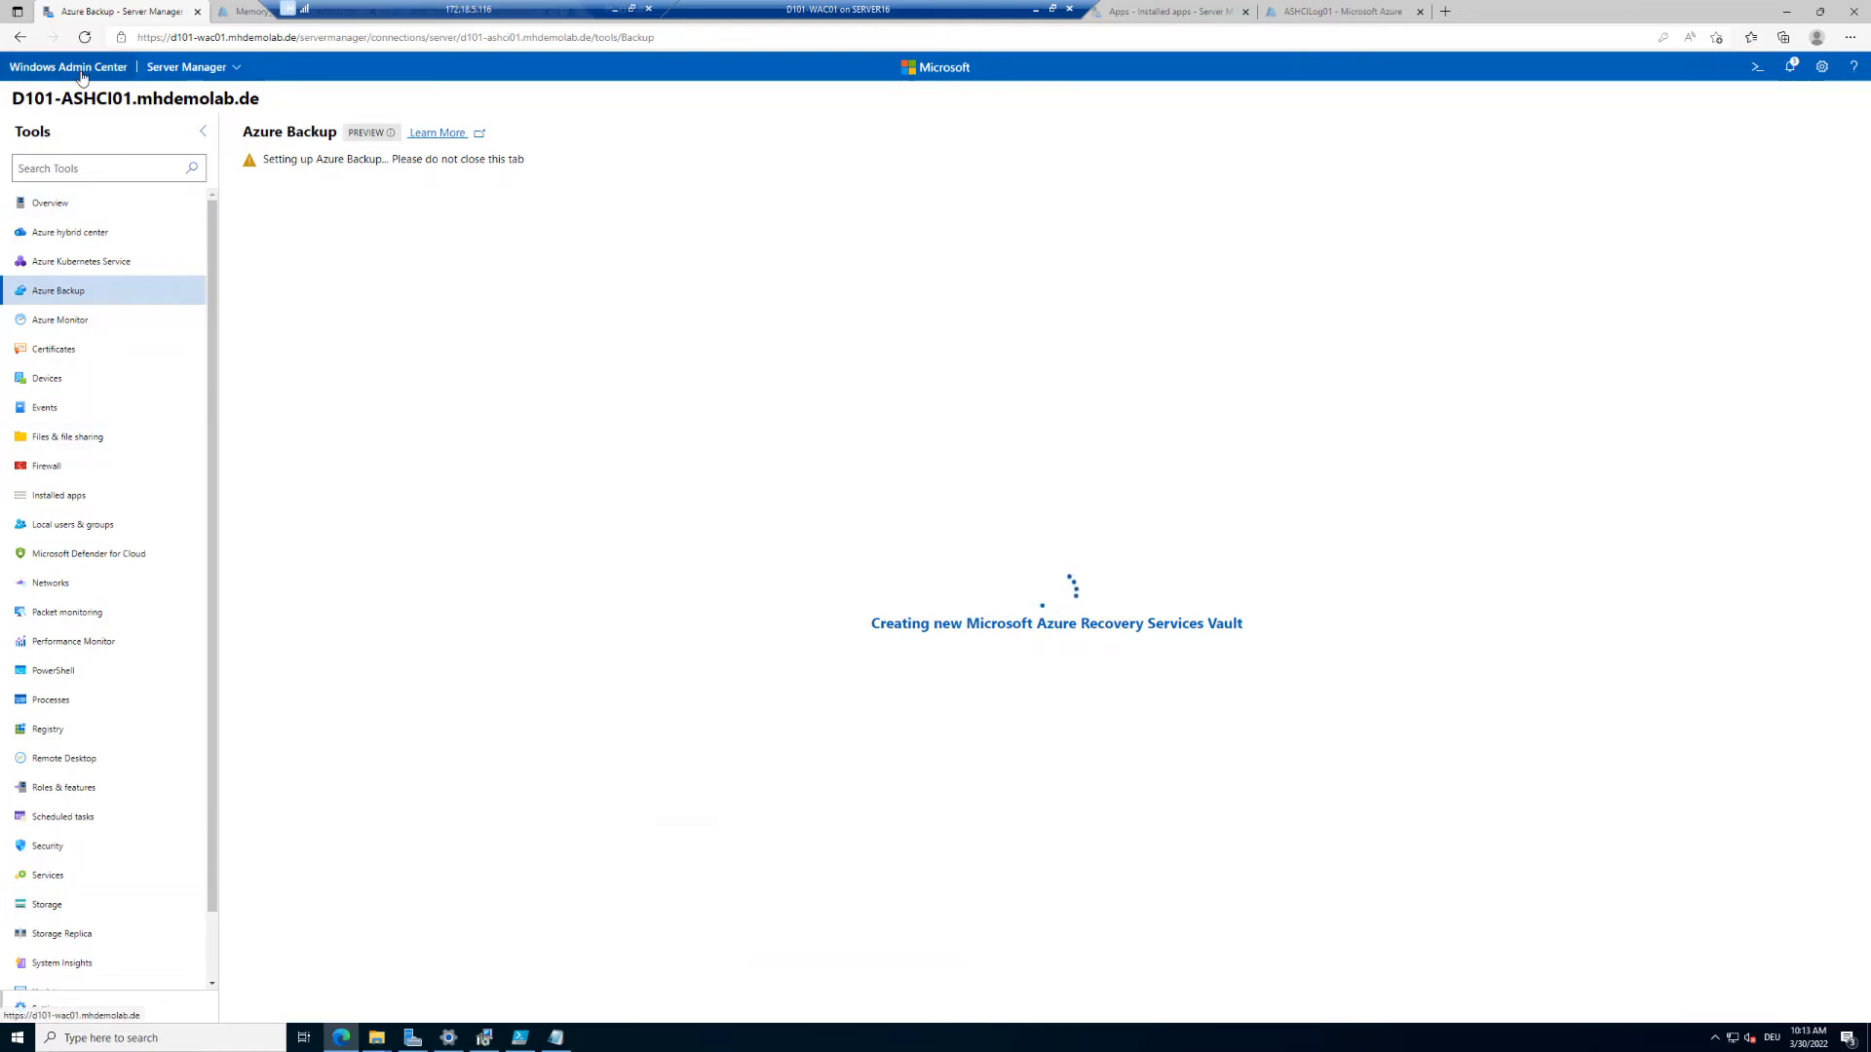
pyautogui.rightClick(66, 500)
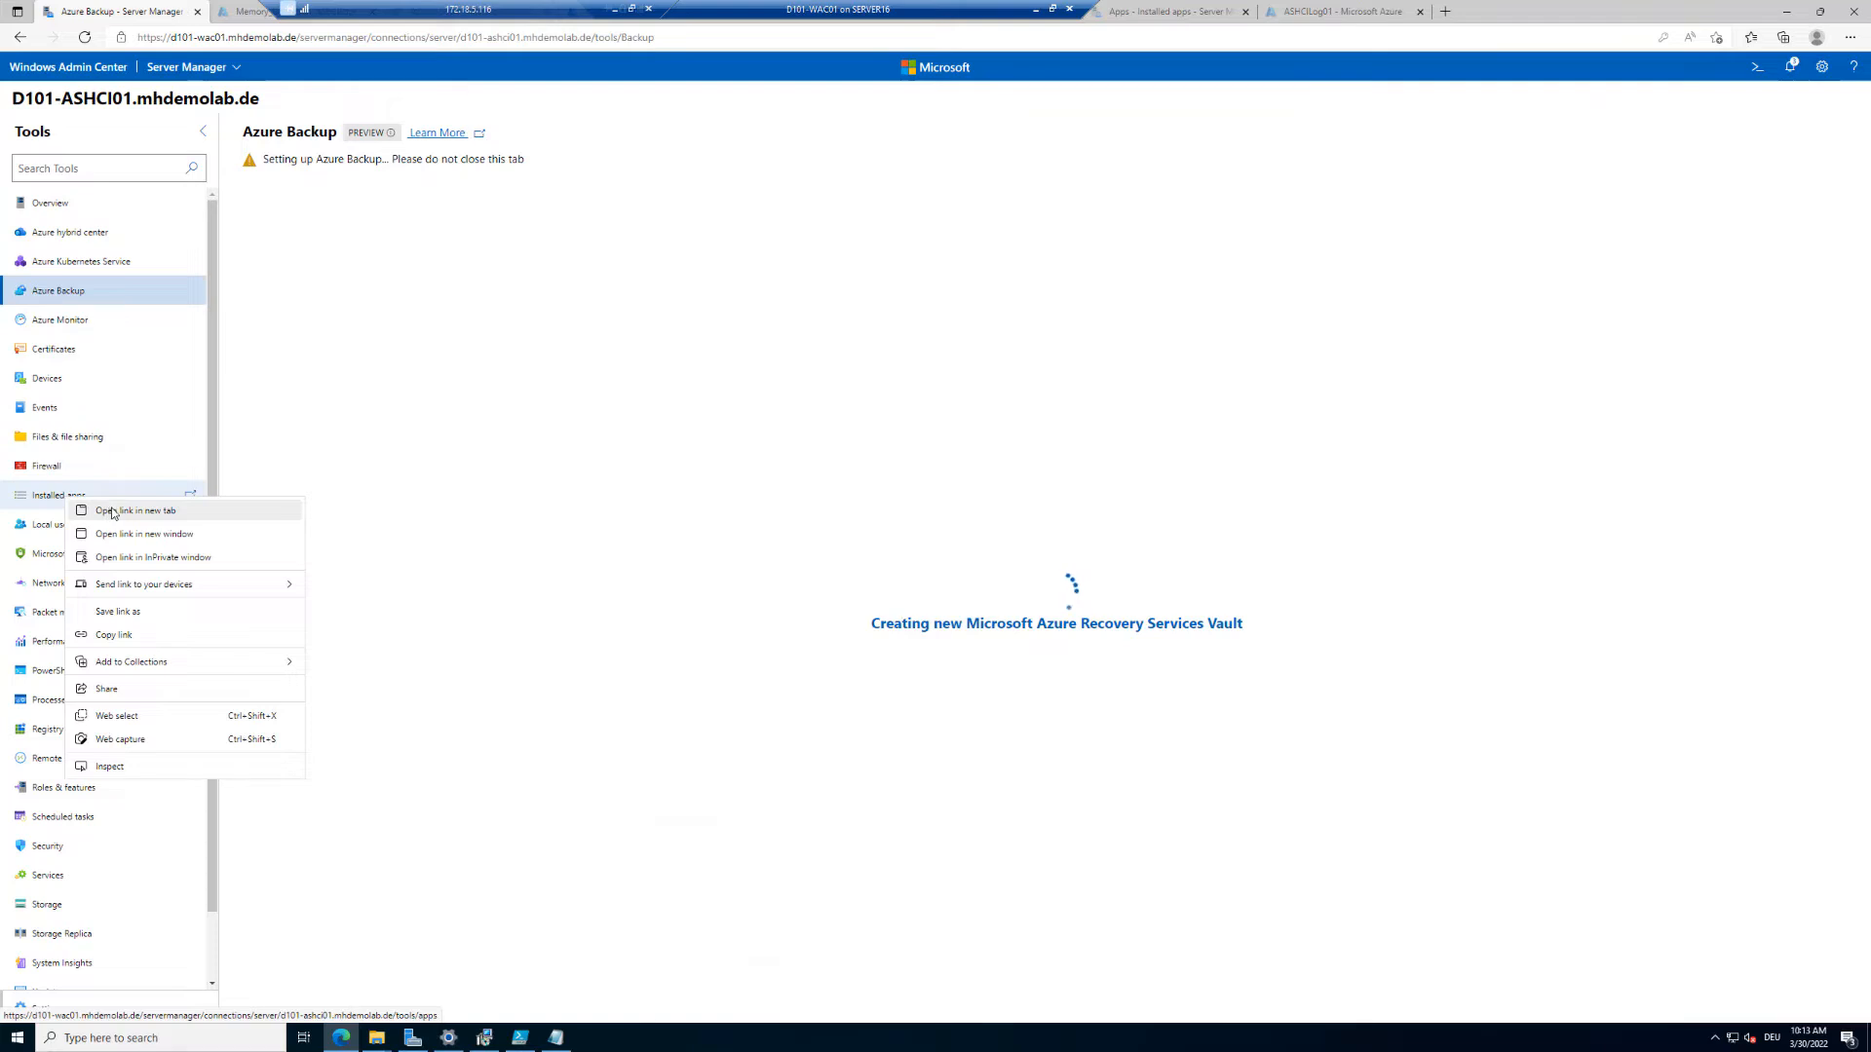
pyautogui.click(122, 510)
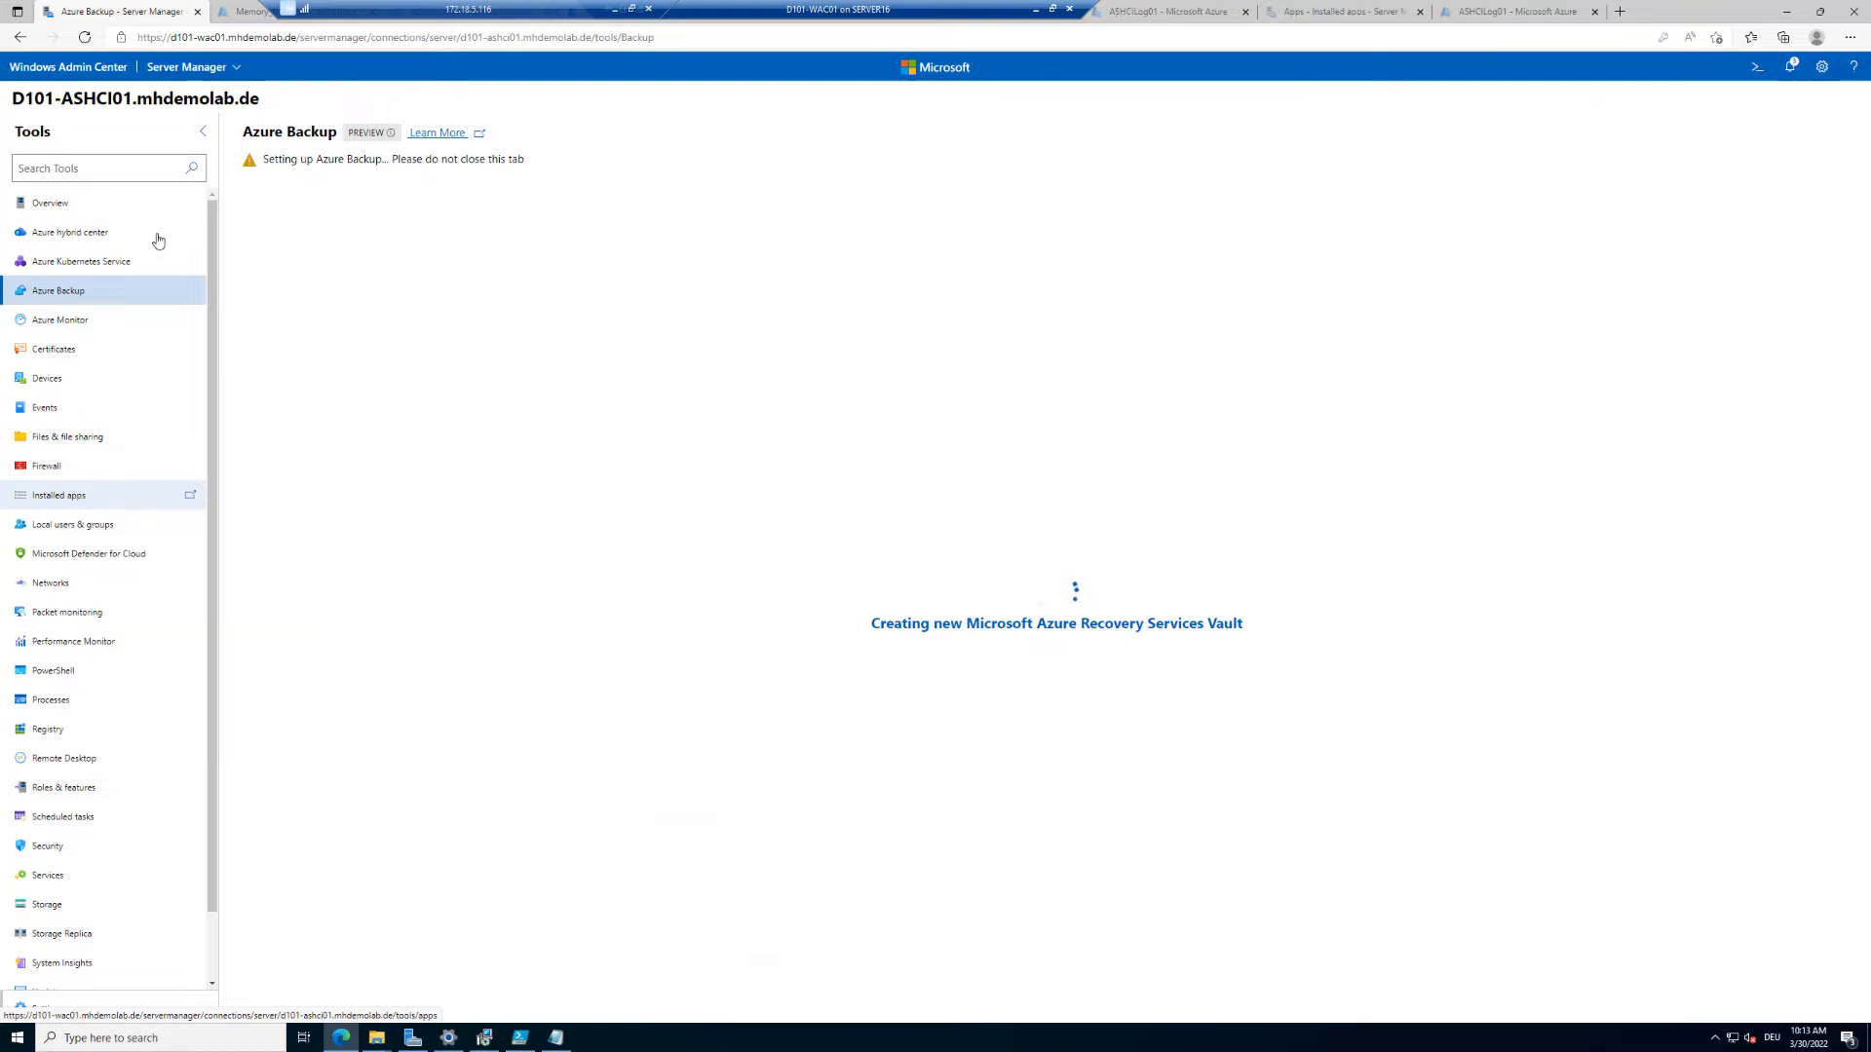
pyautogui.click(468, 10)
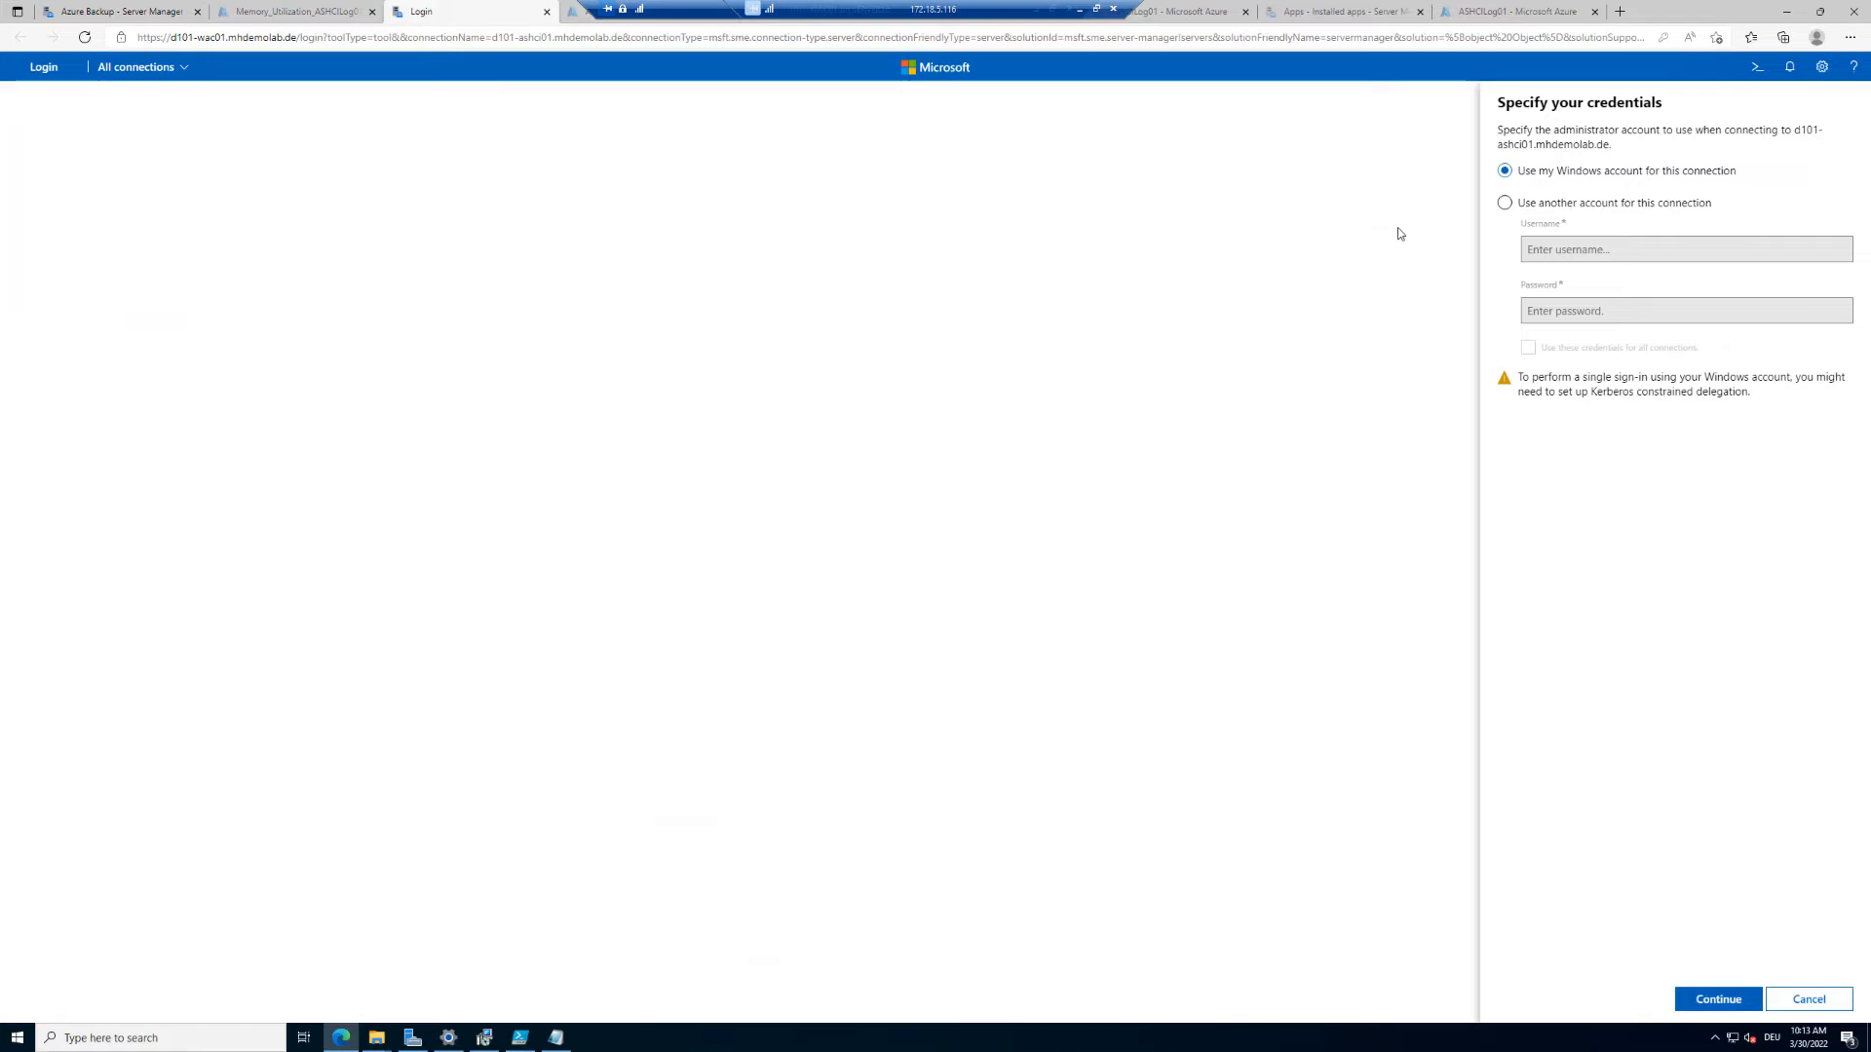
# Connect to D101-ASHCI01 with another account, filling in the domain administrator's username and the account password.
pyautogui.click(1526, 203)
pyautogui.click(1570, 245)
pyautogui.click(1610, 302)
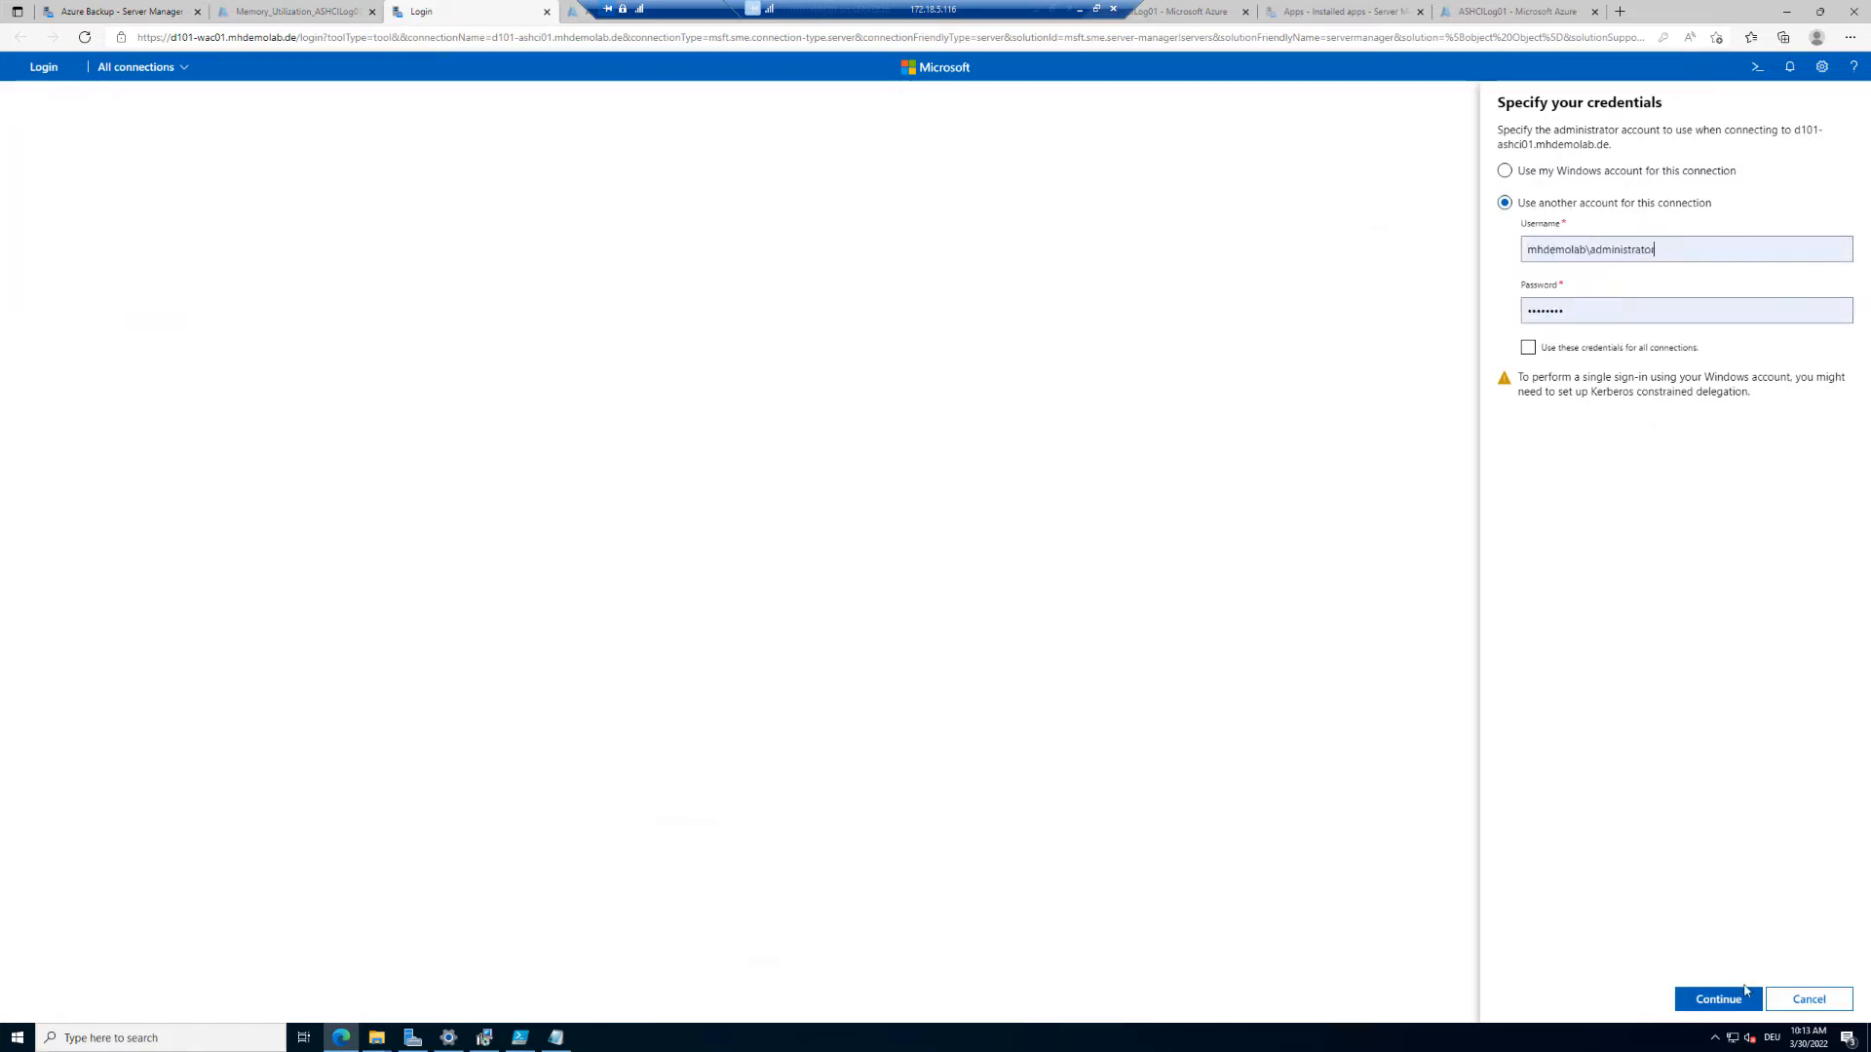
pyautogui.click(1720, 996)
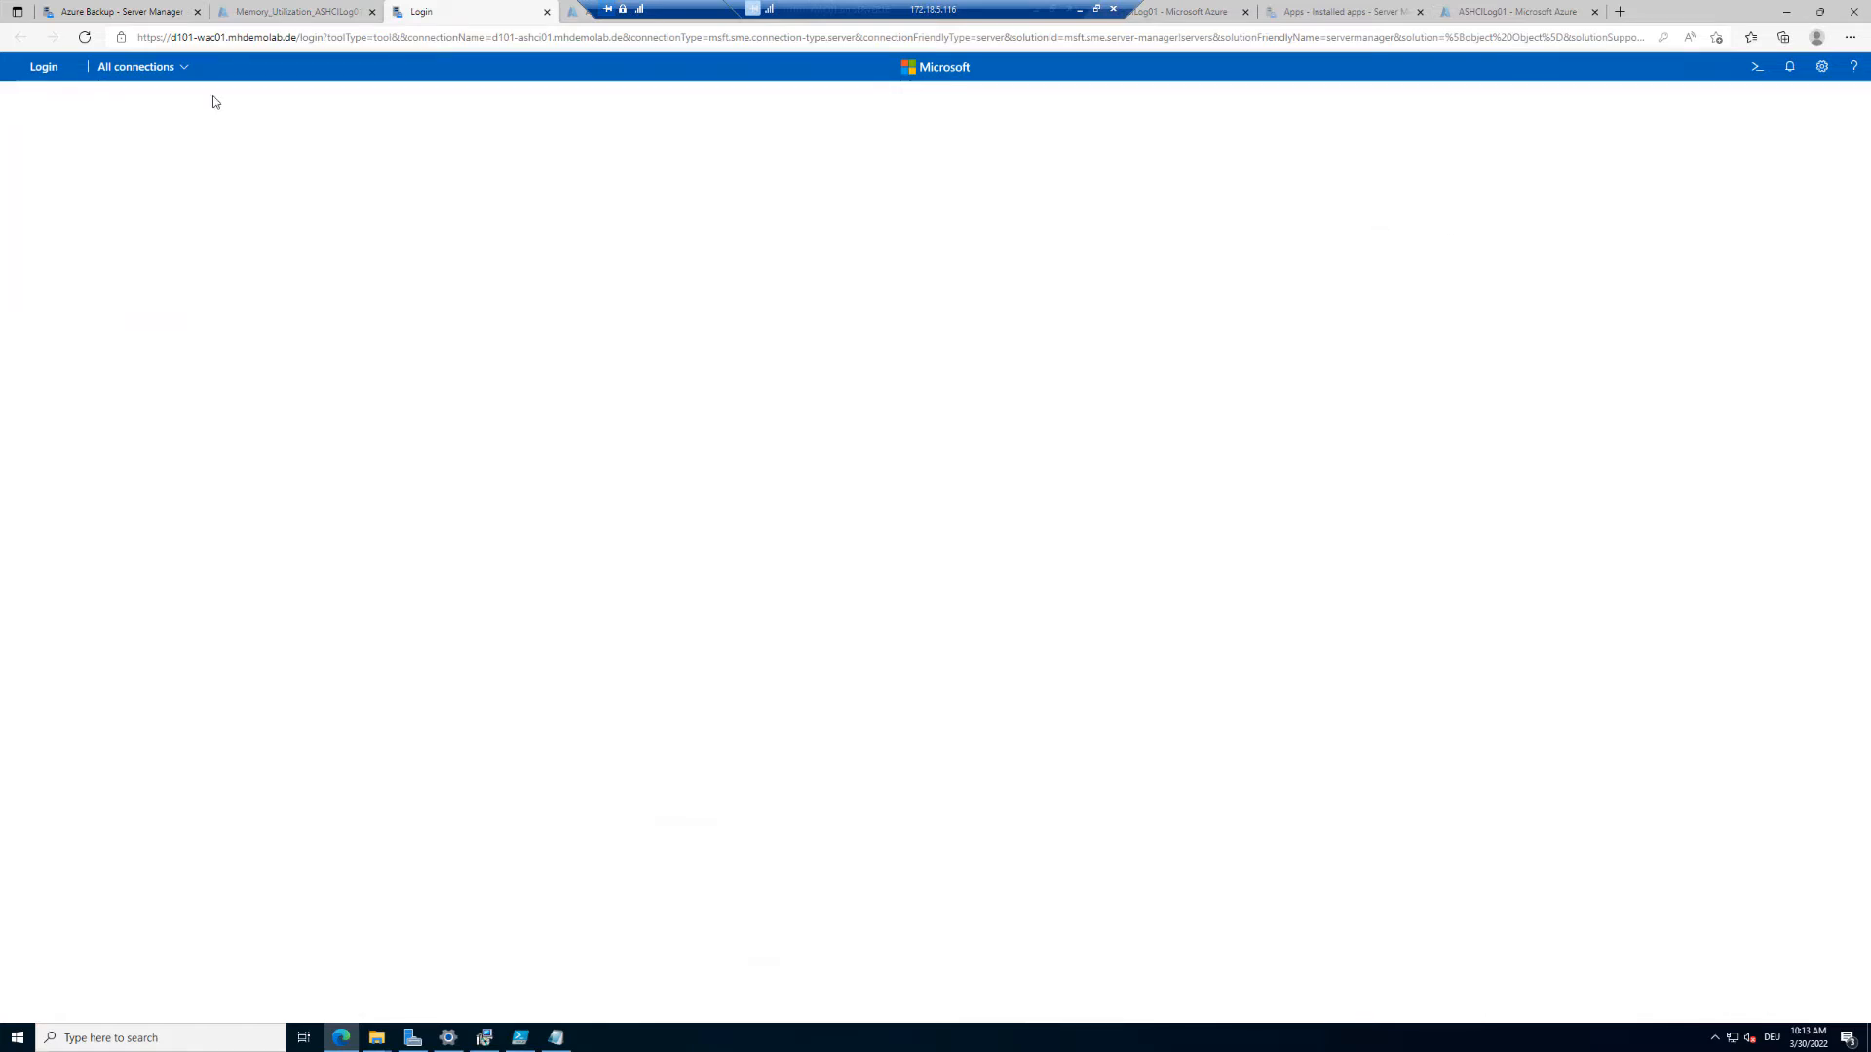
# Reopen D101-ASHCI01 from the list of all connections to view its installed apps, and return to the Azure Backup page.
pyautogui.click(132, 11)
pyautogui.click(496, 8)
pyautogui.click(114, 68)
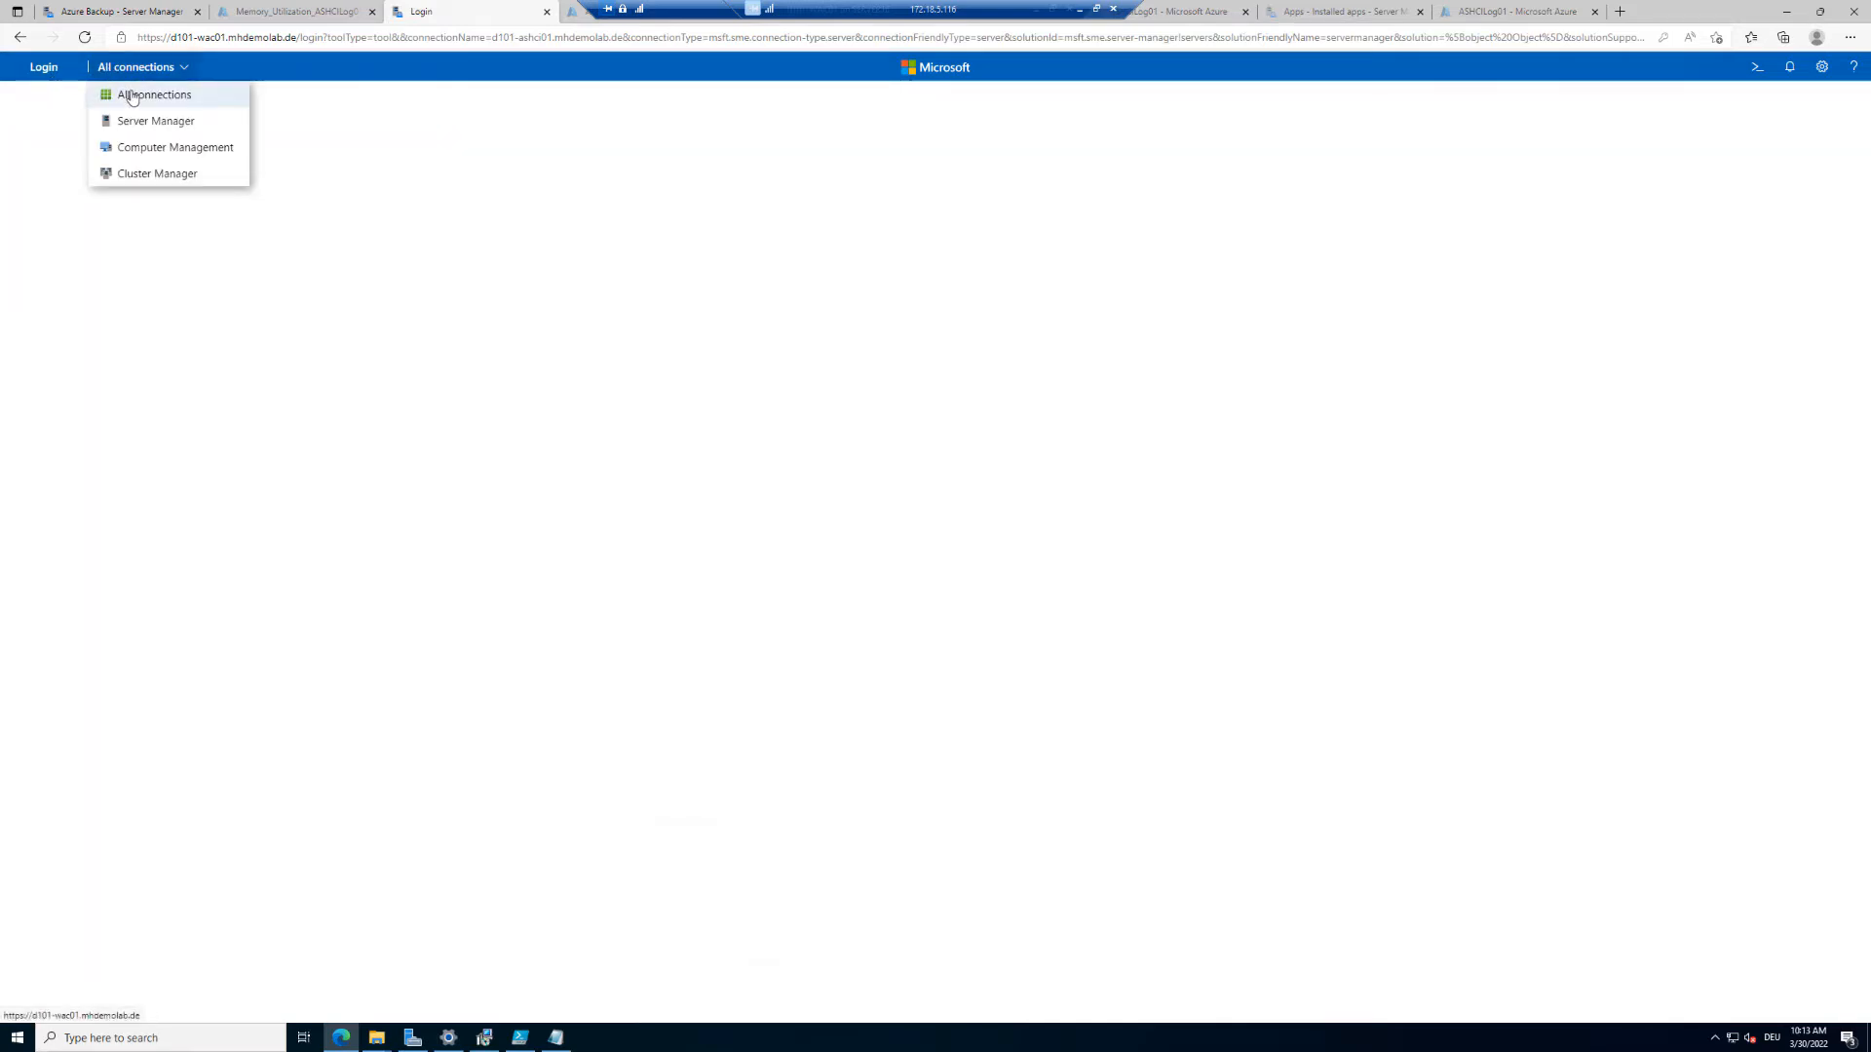
pyautogui.click(131, 94)
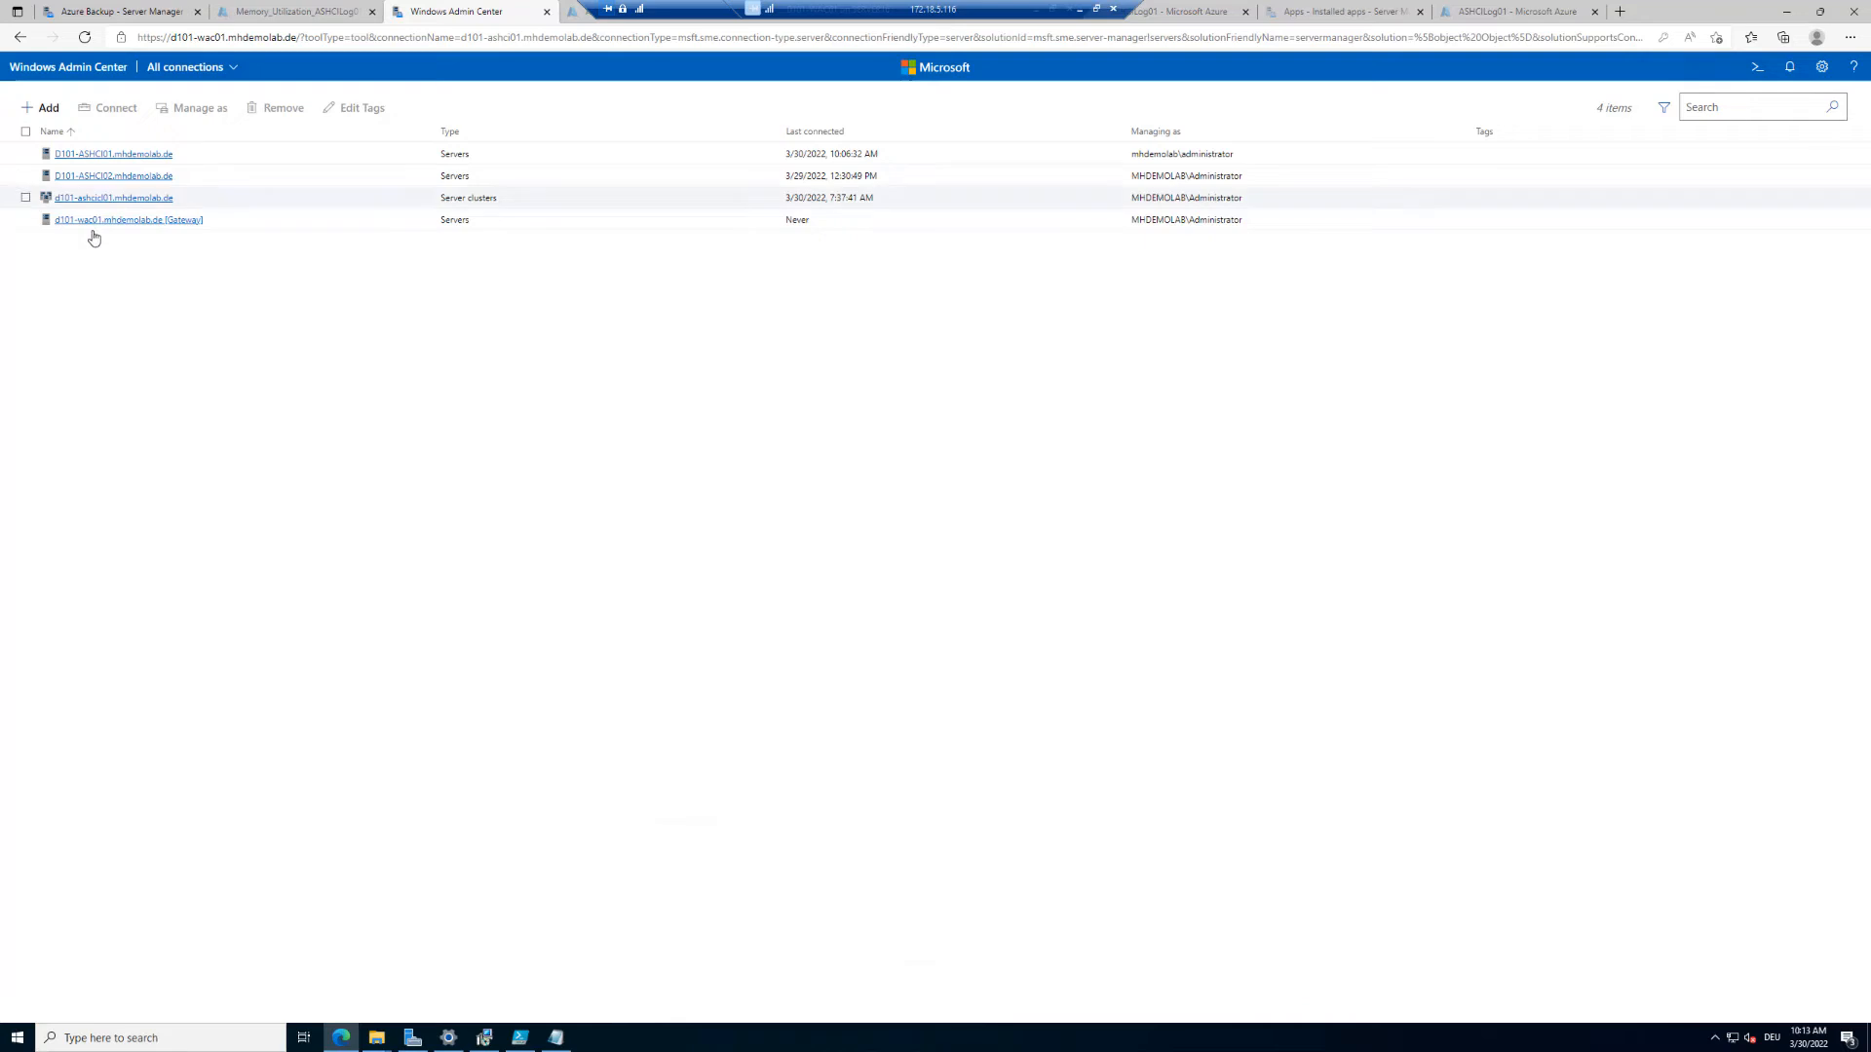
pyautogui.click(113, 156)
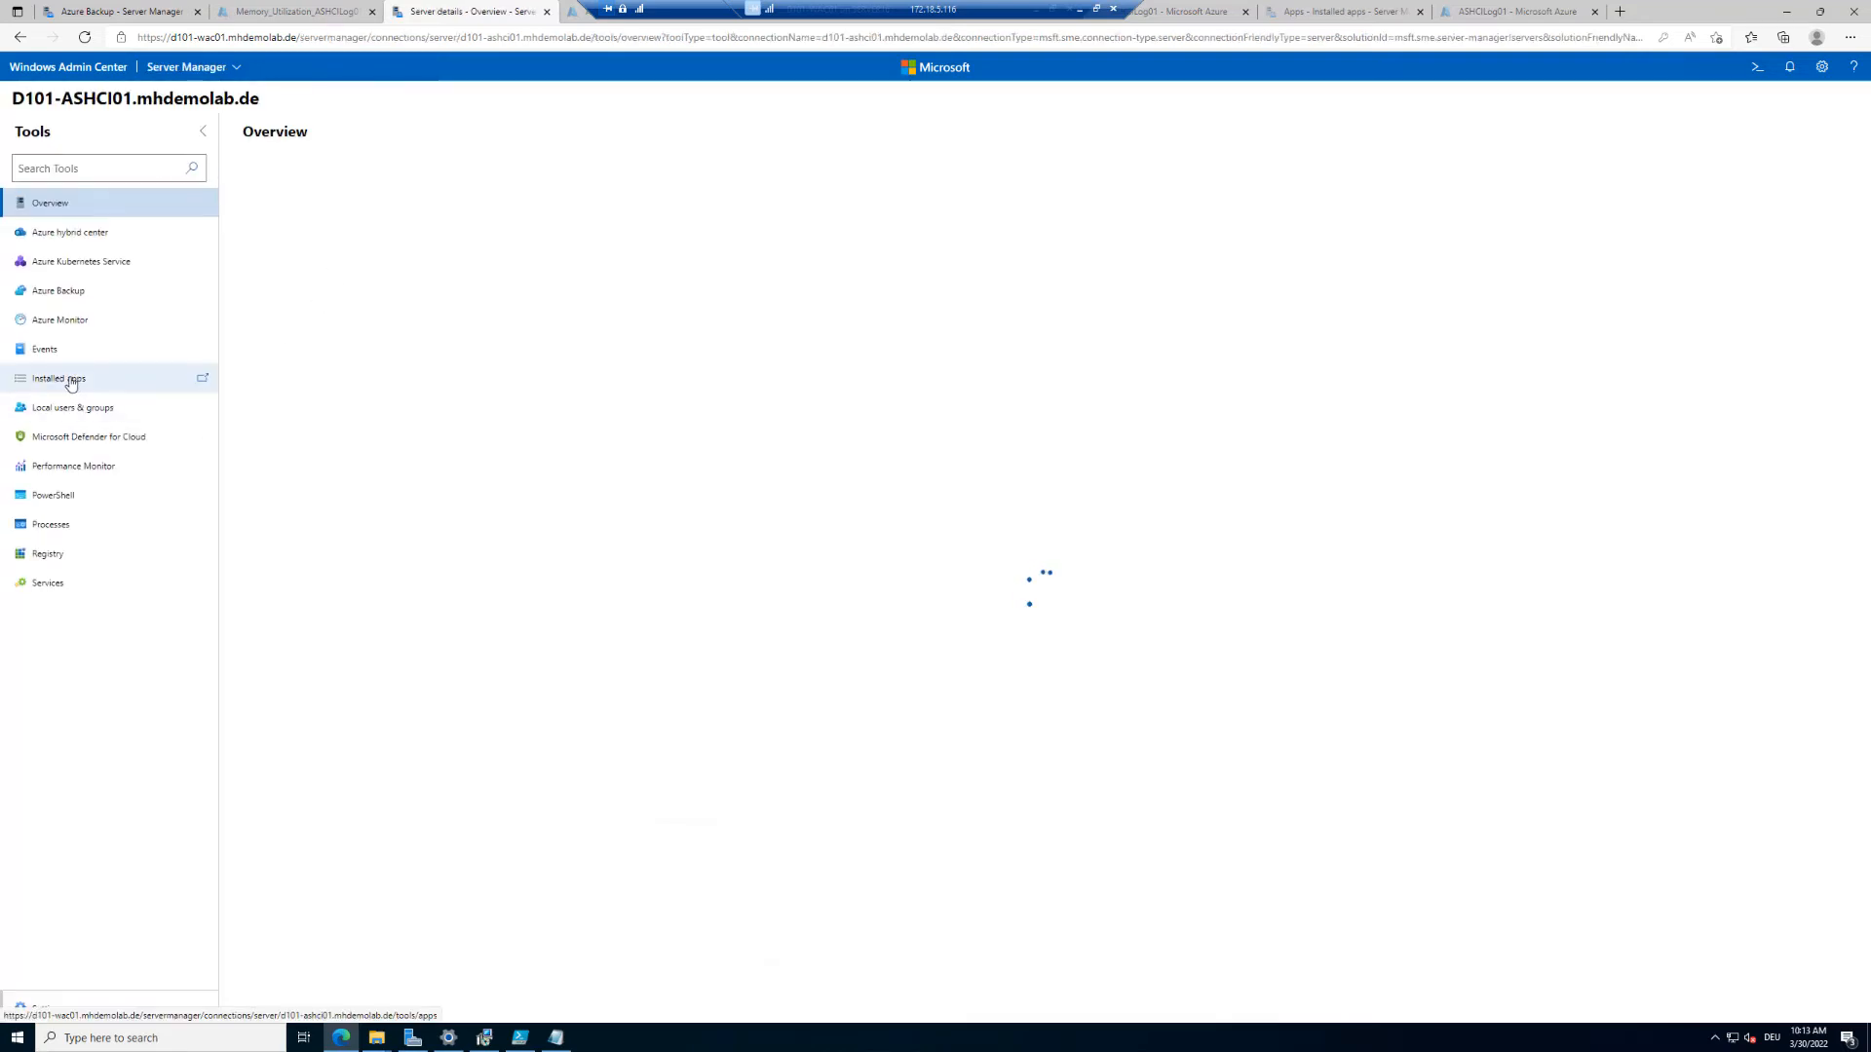
pyautogui.click(72, 381)
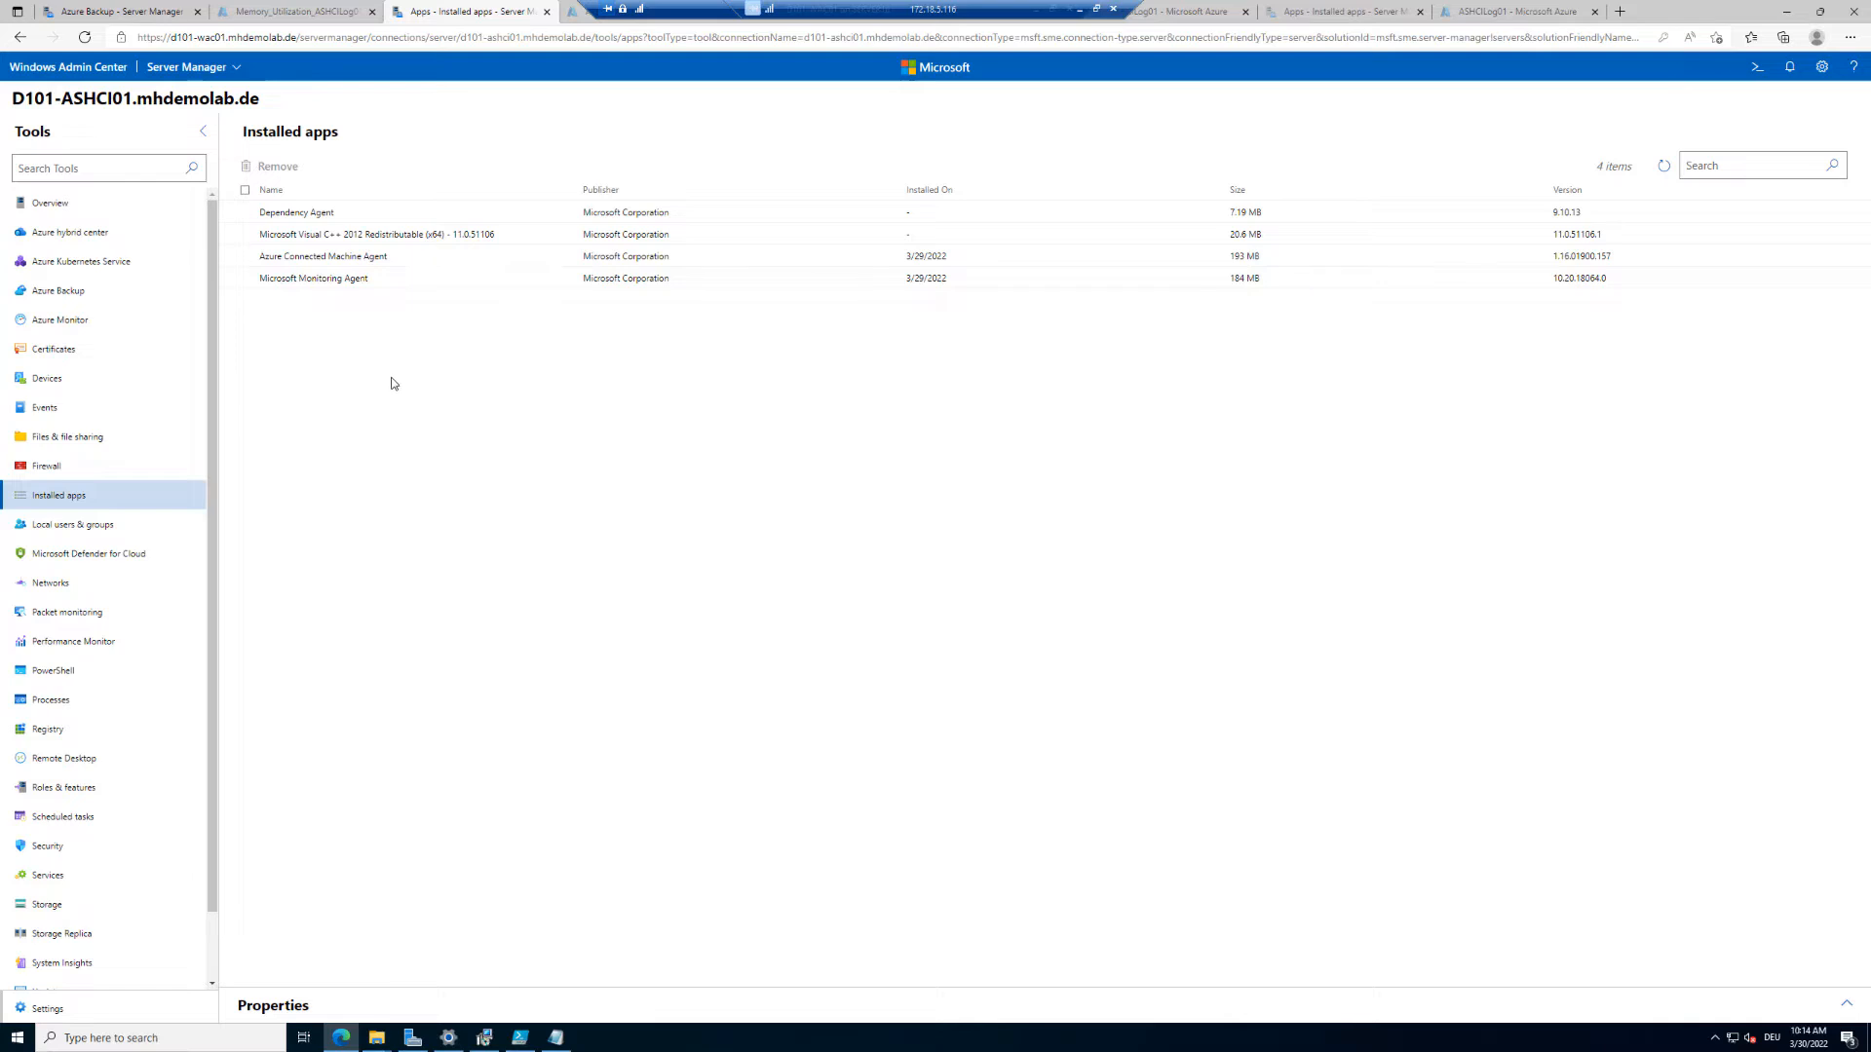
pyautogui.click(91, 9)
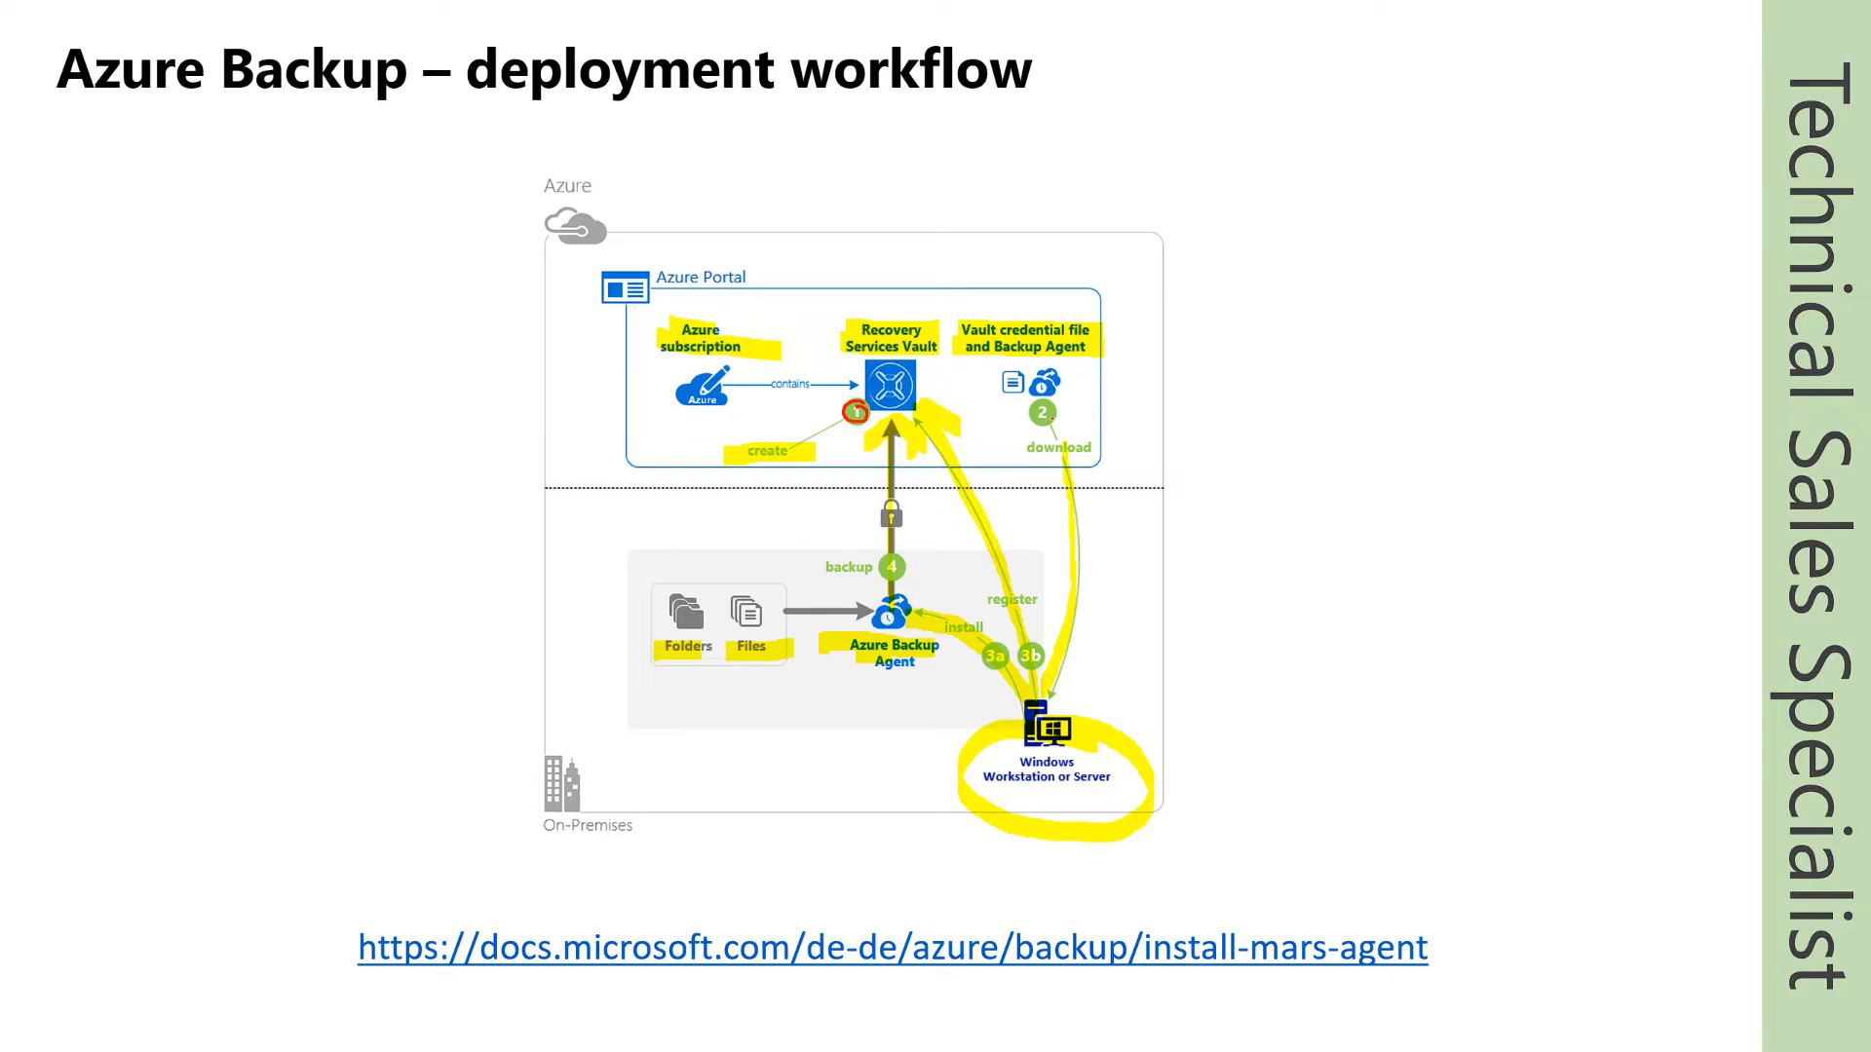
pyautogui.moveTo(1049, 407)
pyautogui.mouseDown()
pyautogui.moveTo(1027, 403)
pyautogui.moveTo(1039, 423)
pyautogui.moveTo(1055, 411)
pyautogui.mouseUp()
pyautogui.moveTo(980, 651); pyautogui.dragTo(1046, 656)
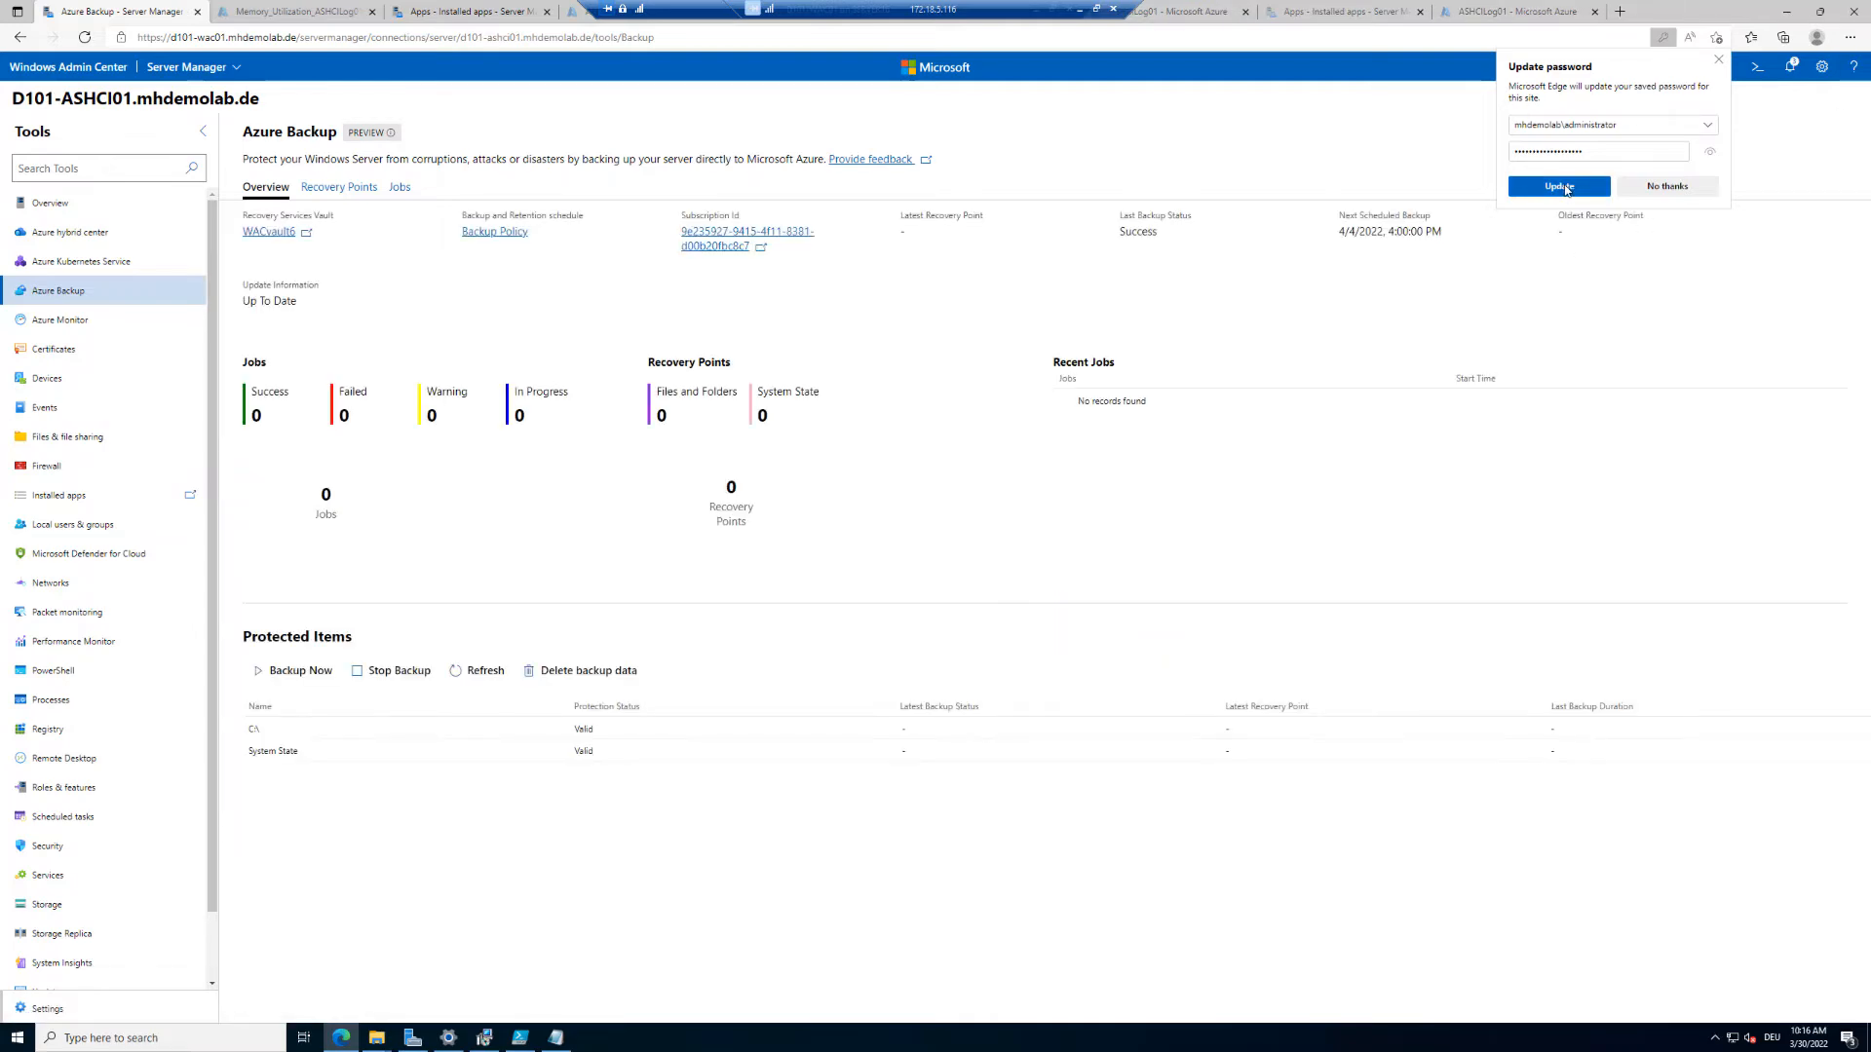
# Accept the browser's saved-password update and check the server's installed apps for the Microsoft Azure Recovery Services Agent and its update.
pyautogui.click(1559, 186)
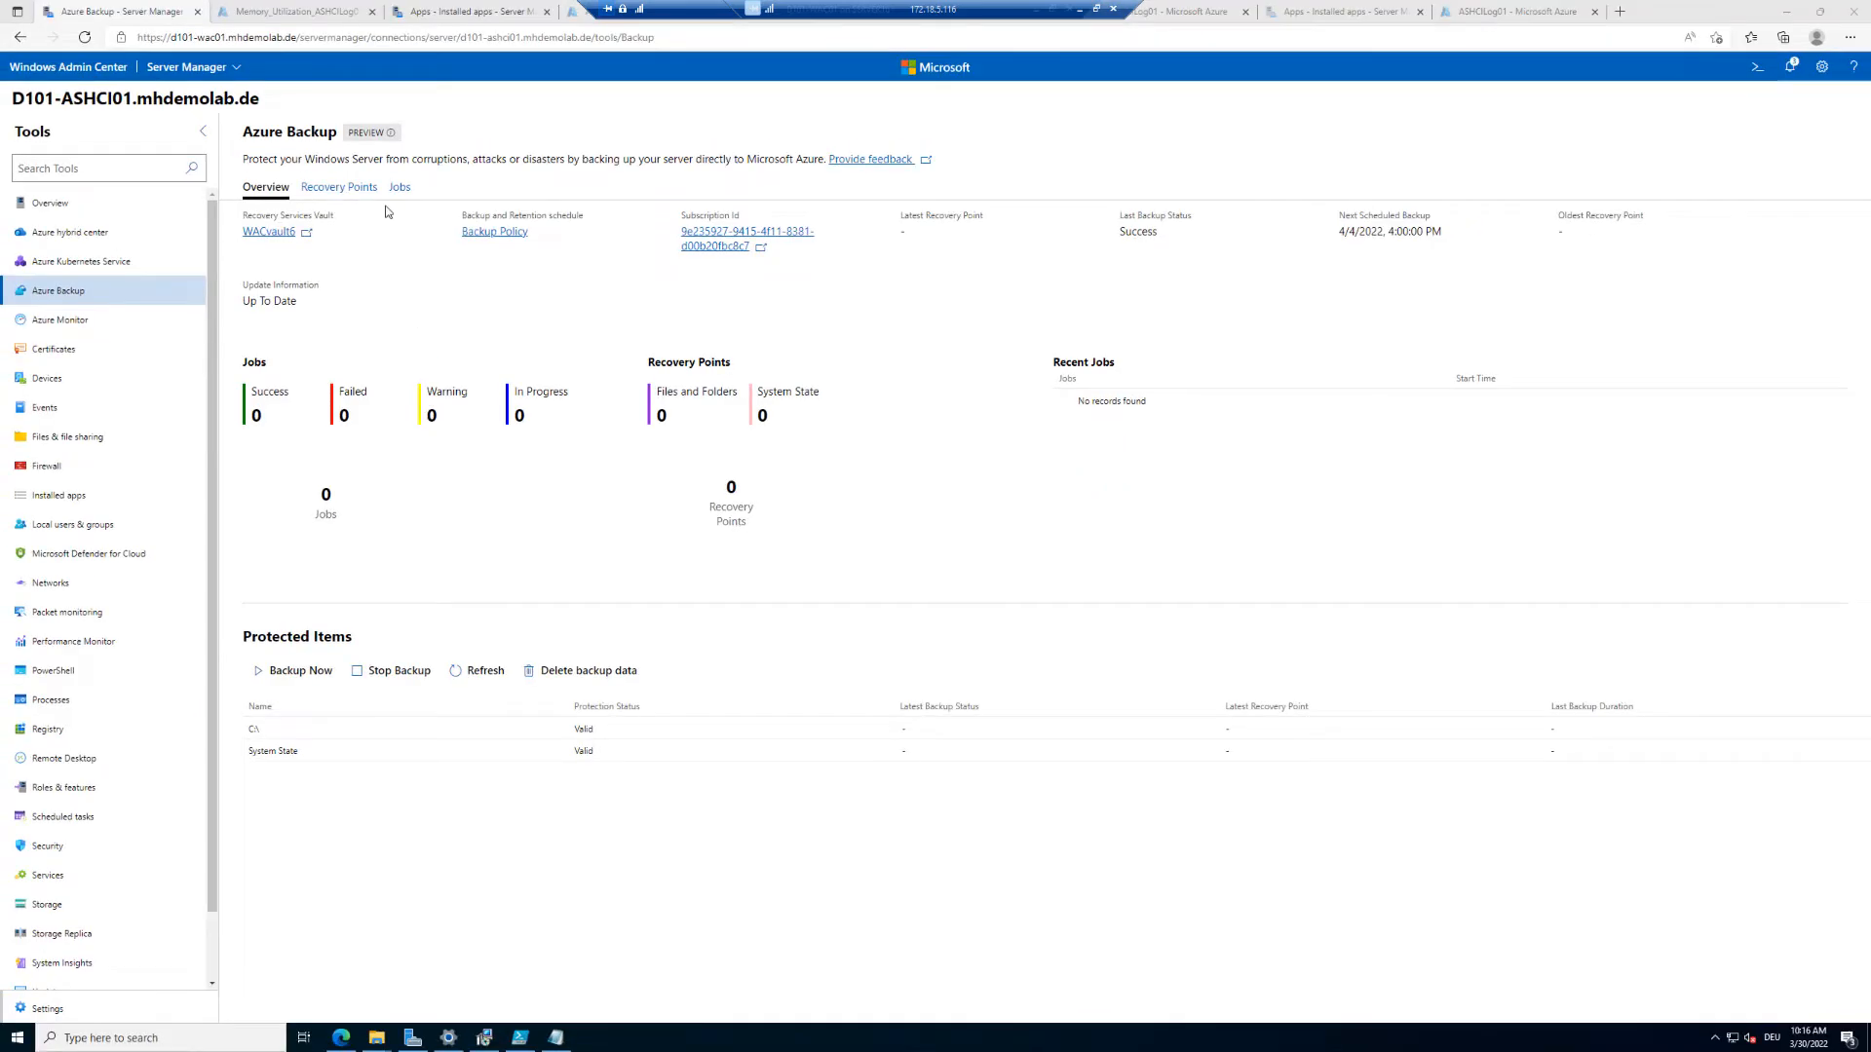
pyautogui.click(452, 13)
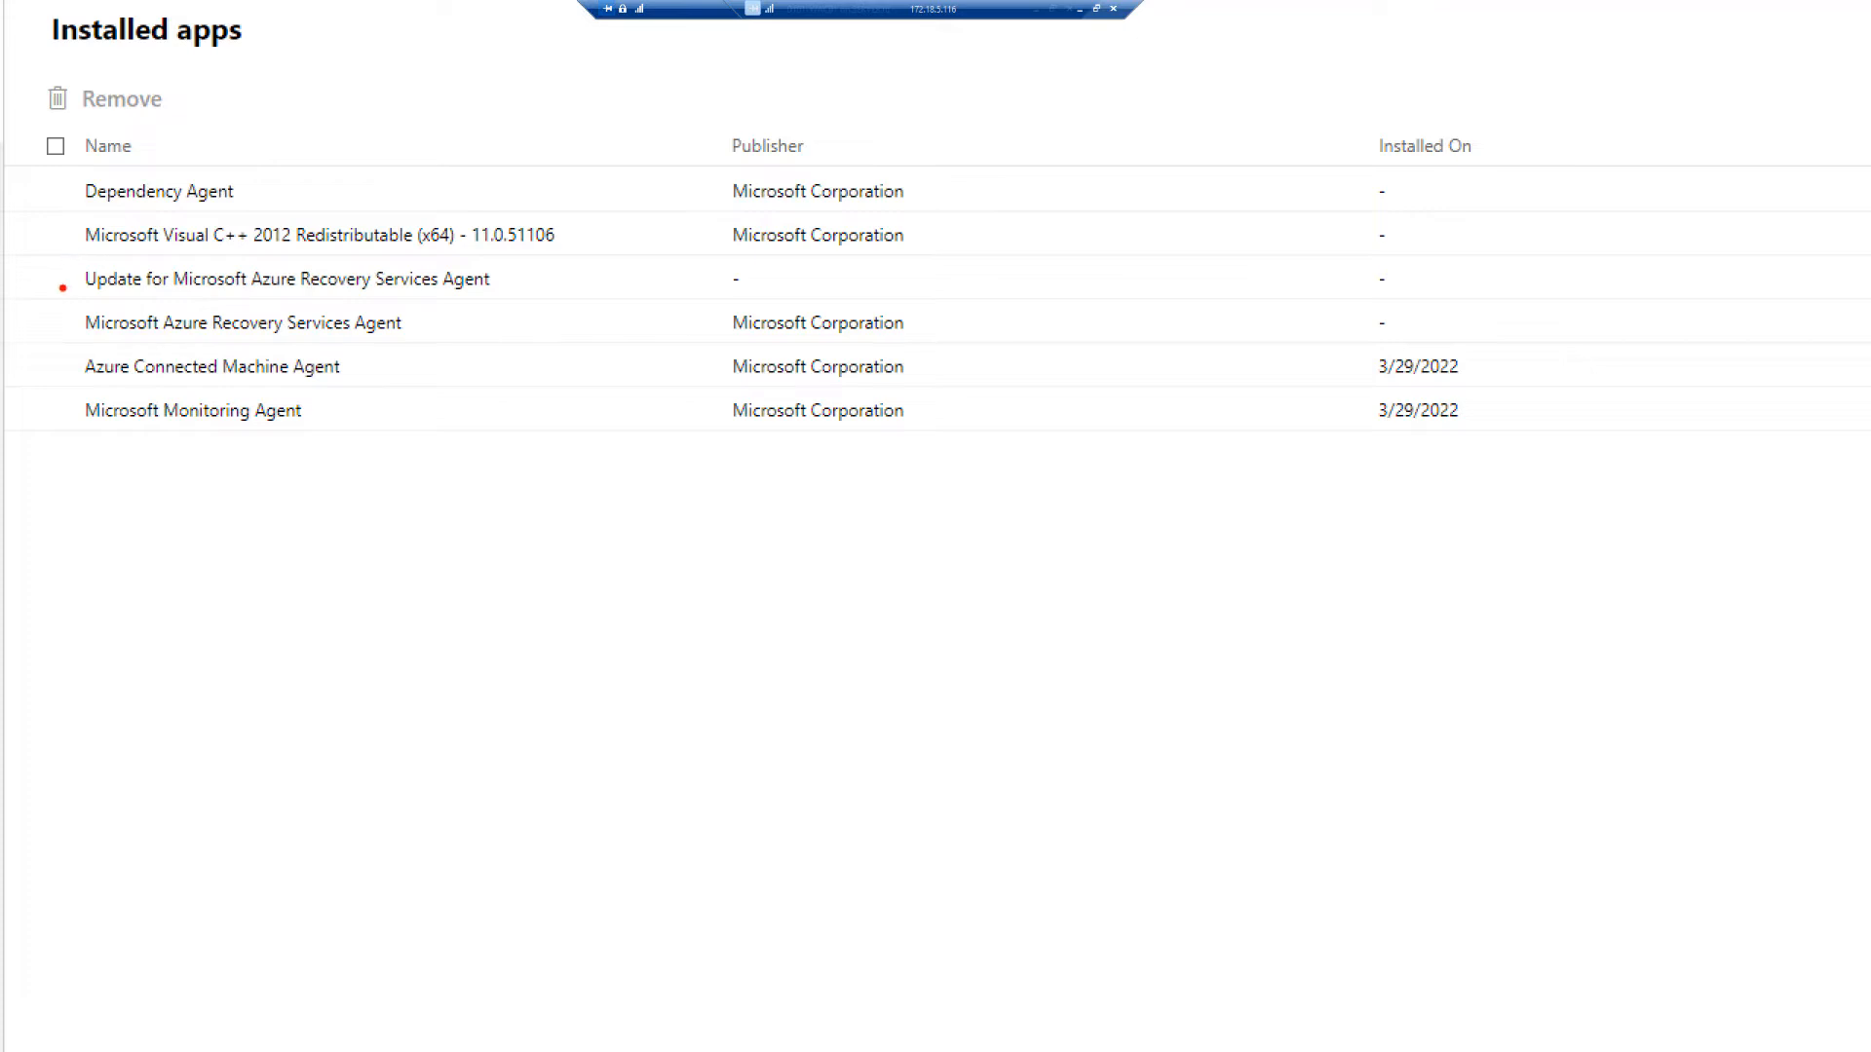
pyautogui.moveTo(71, 301)
pyautogui.mouseDown()
pyautogui.moveTo(157, 340)
pyautogui.moveTo(569, 344)
pyautogui.mouseUp()
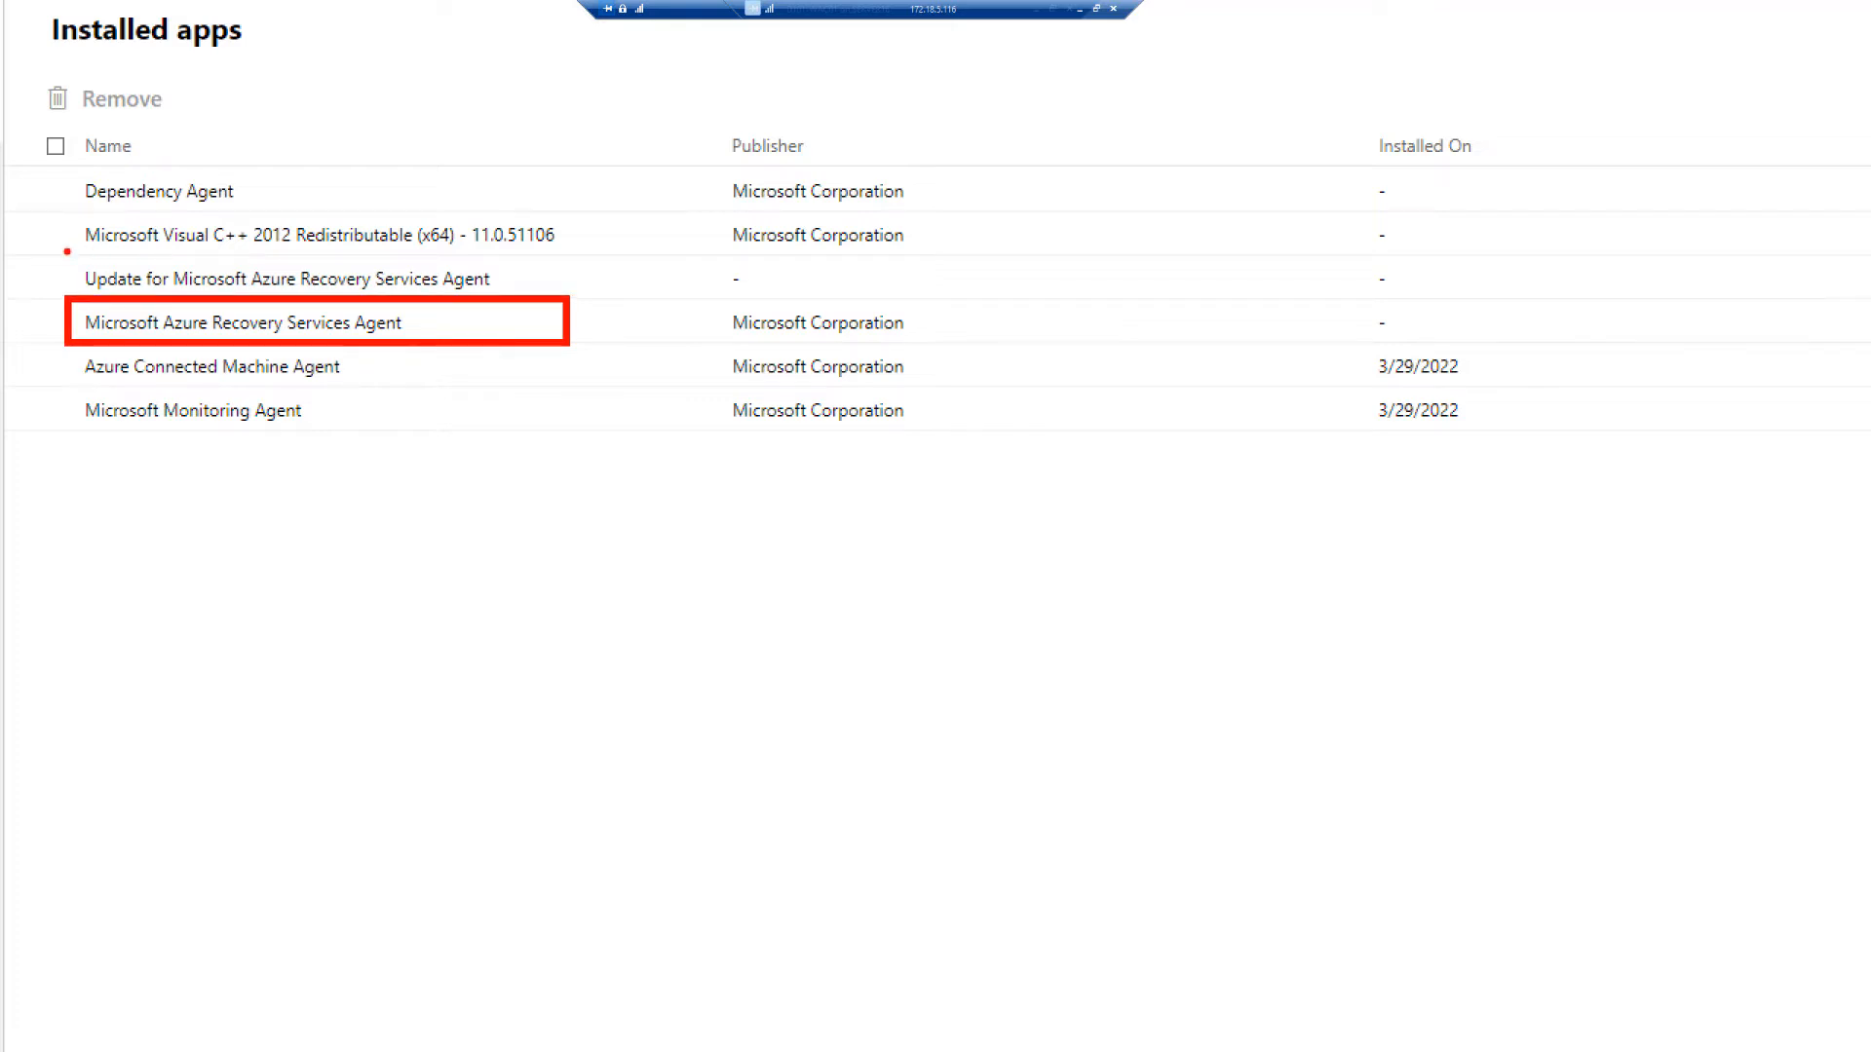
pyautogui.moveTo(67, 251)
pyautogui.mouseDown()
pyautogui.moveTo(173, 278)
pyautogui.moveTo(651, 307)
pyautogui.mouseUp()
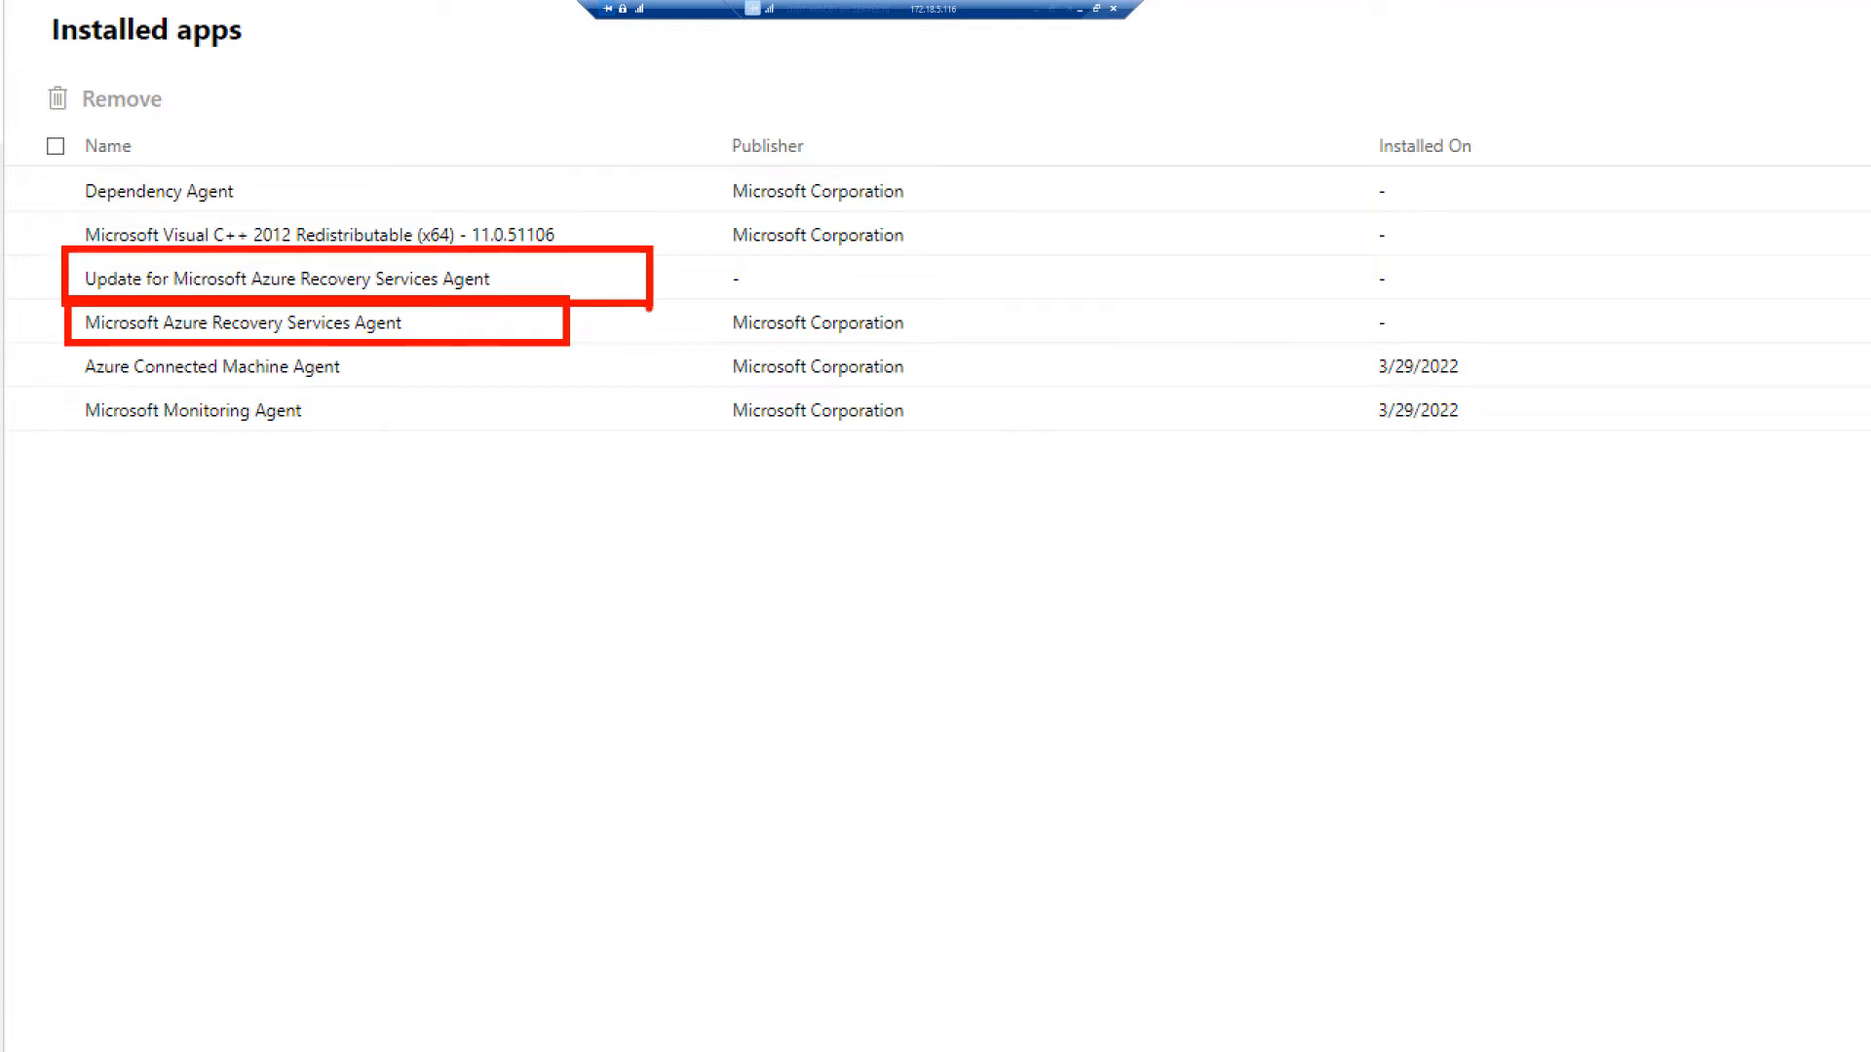
pyautogui.press('Escape')
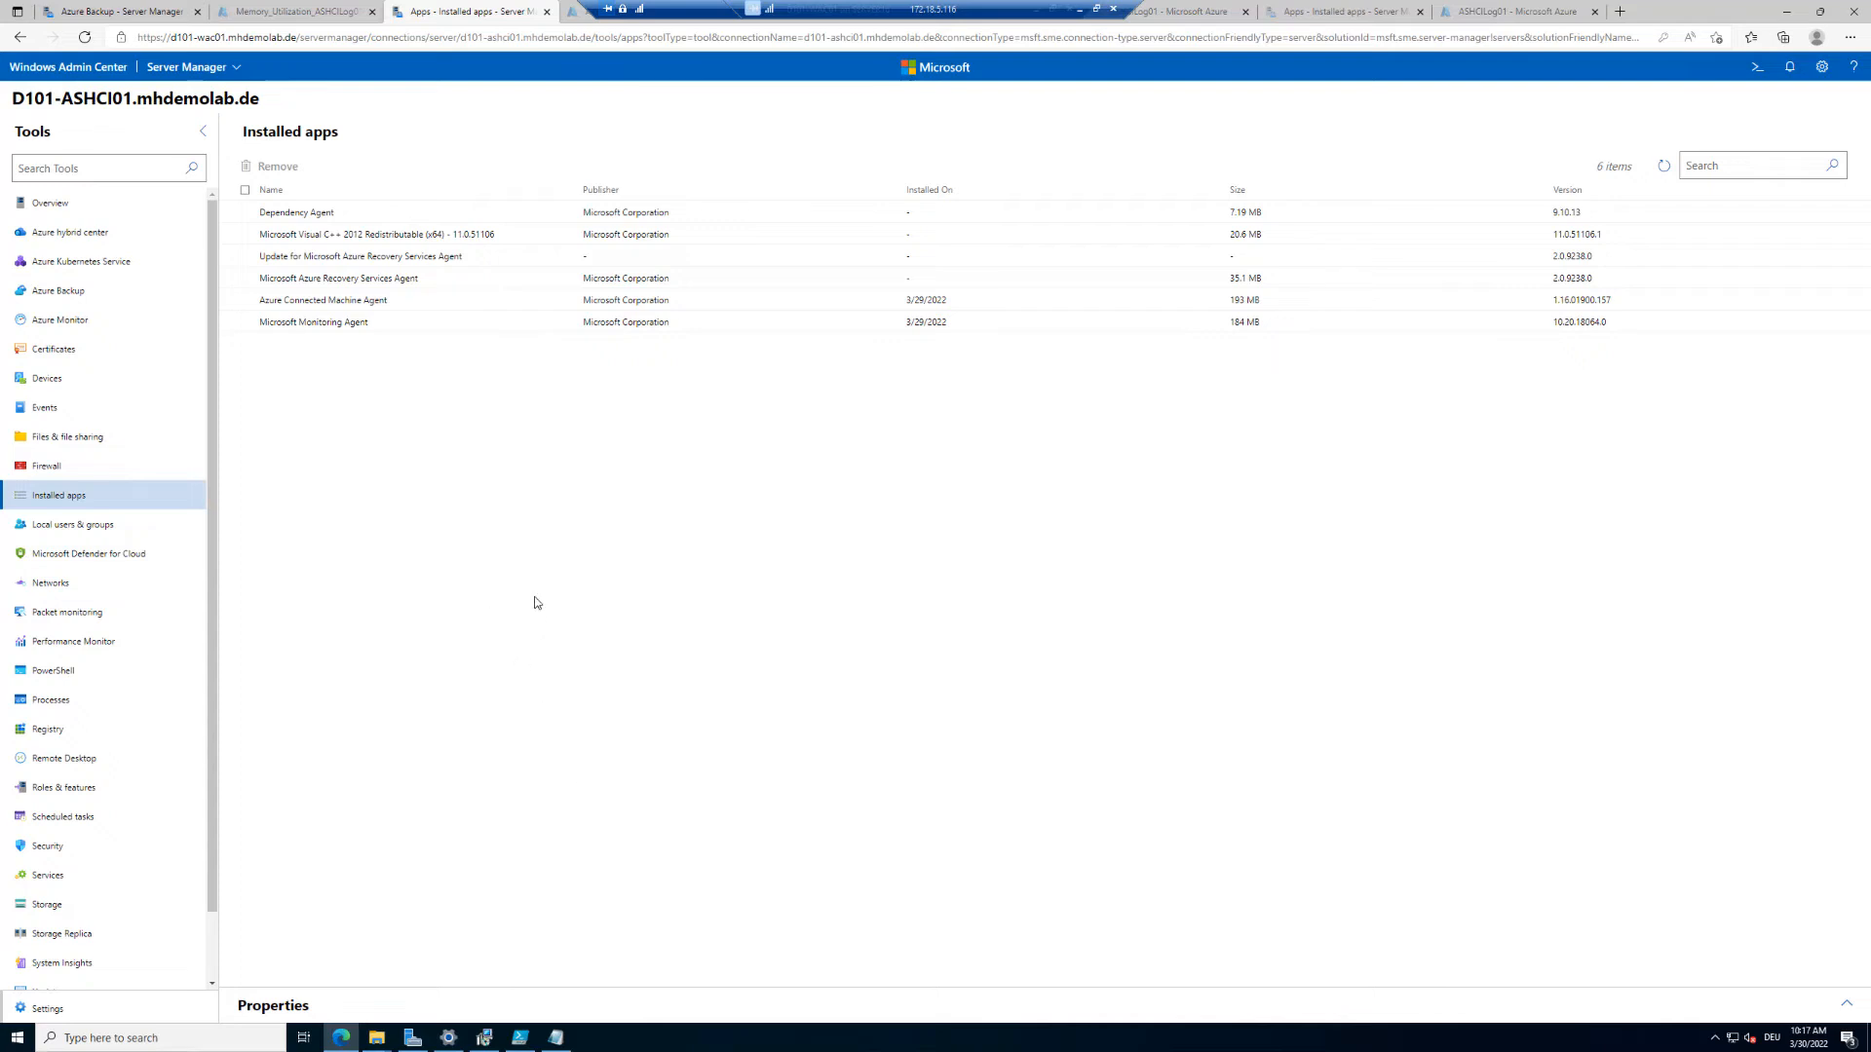
# Start an immediate Azure Backup of System State on D101-ASHCI01 and open the notifications.
pyautogui.click(161, 11)
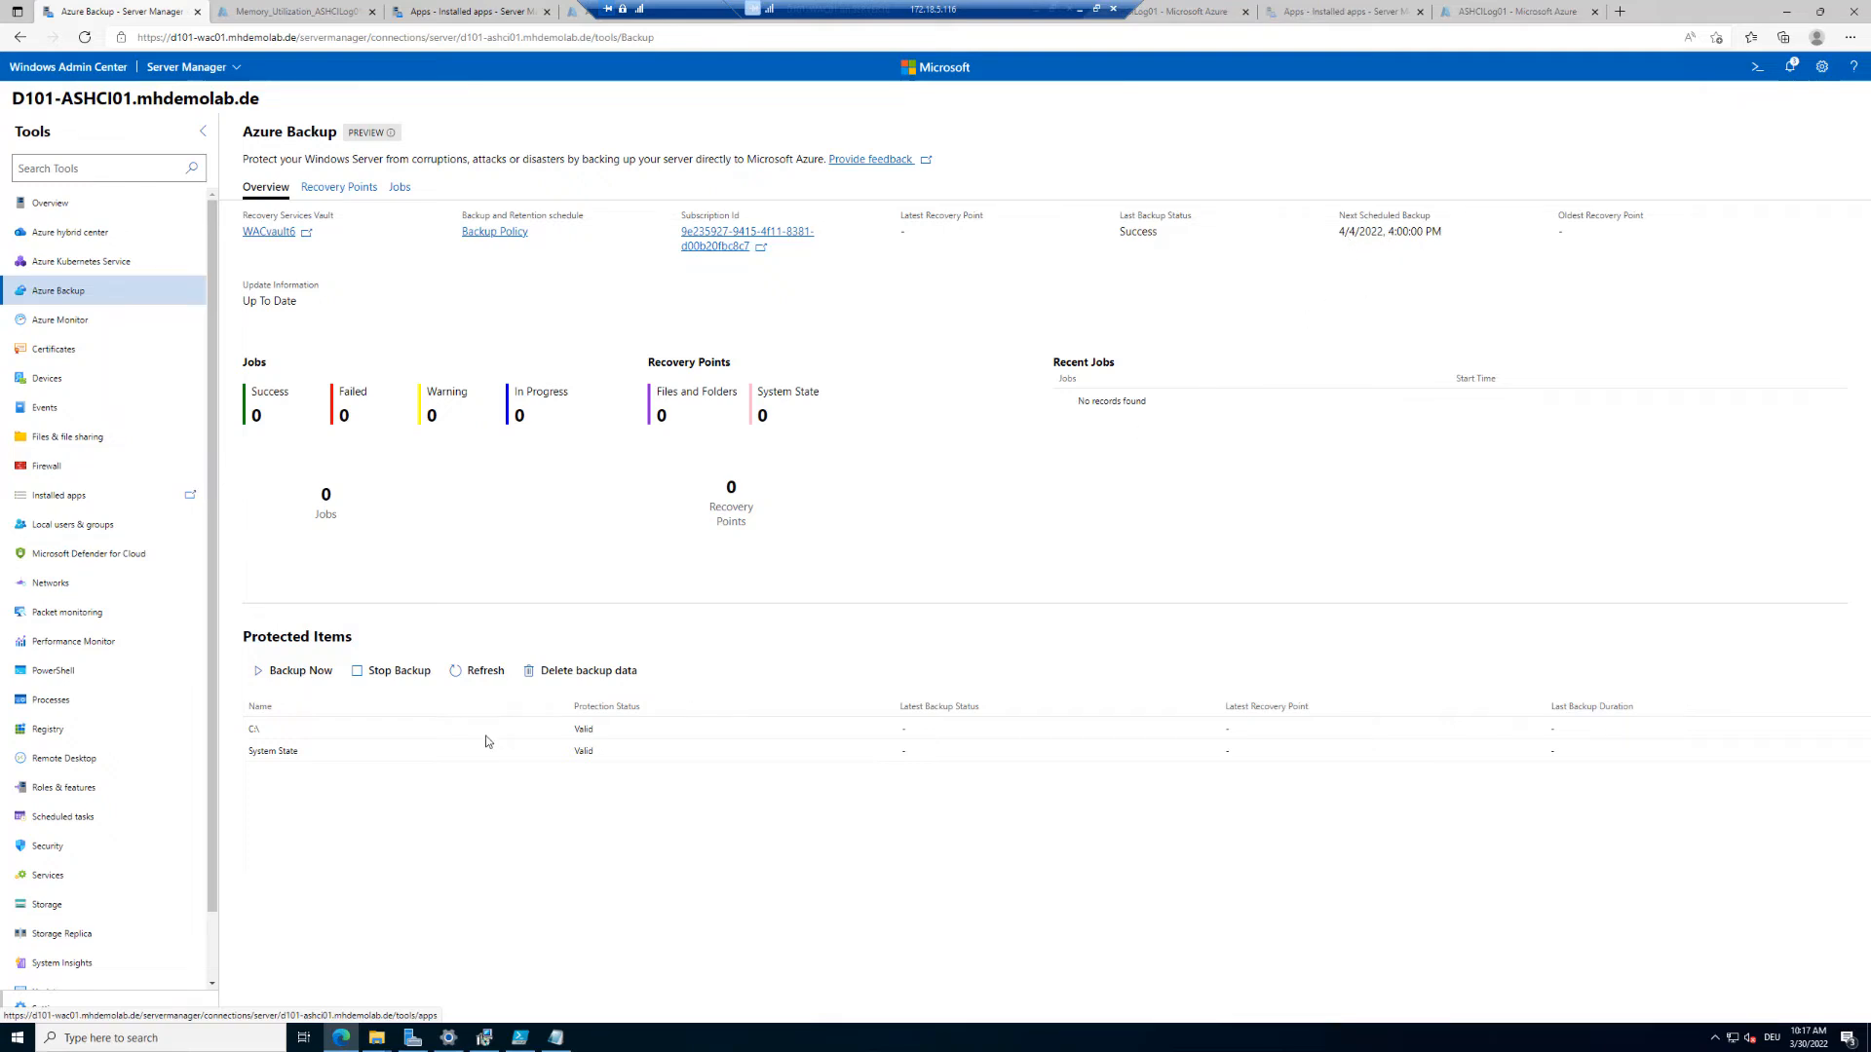
pyautogui.click(279, 675)
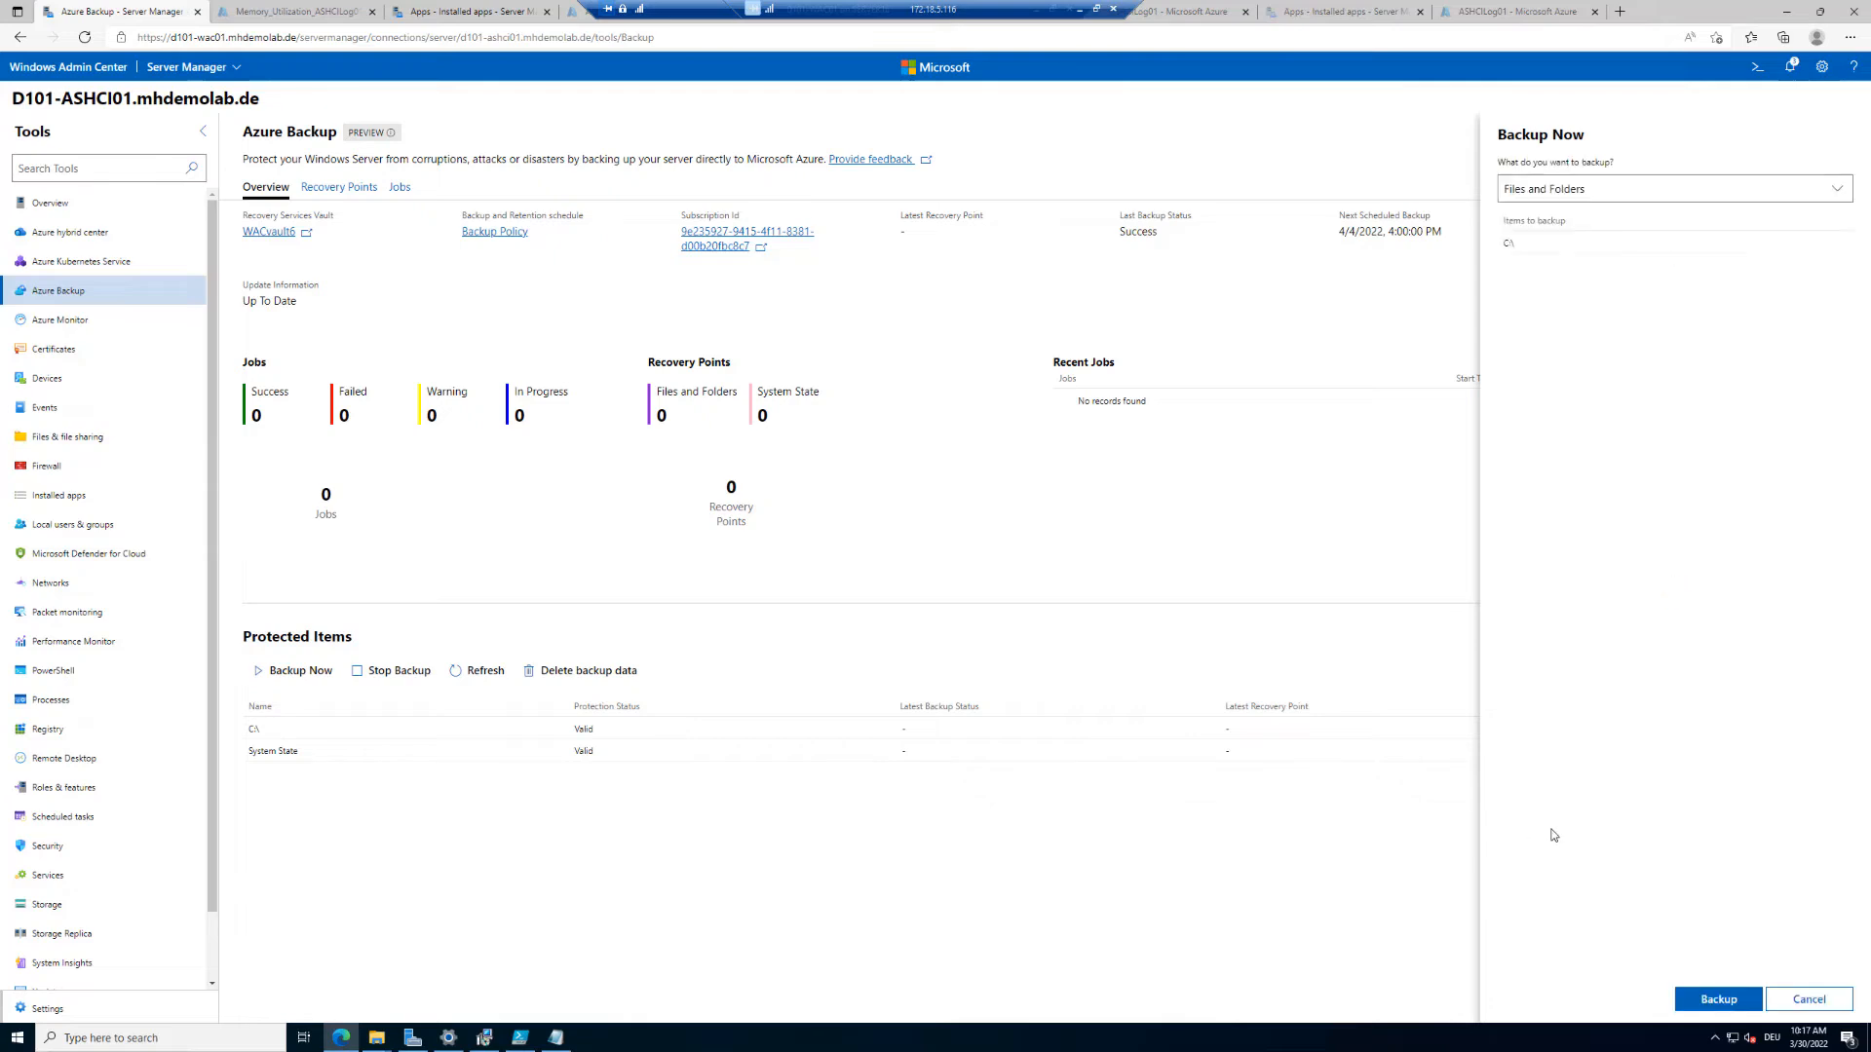
pyautogui.click(1669, 188)
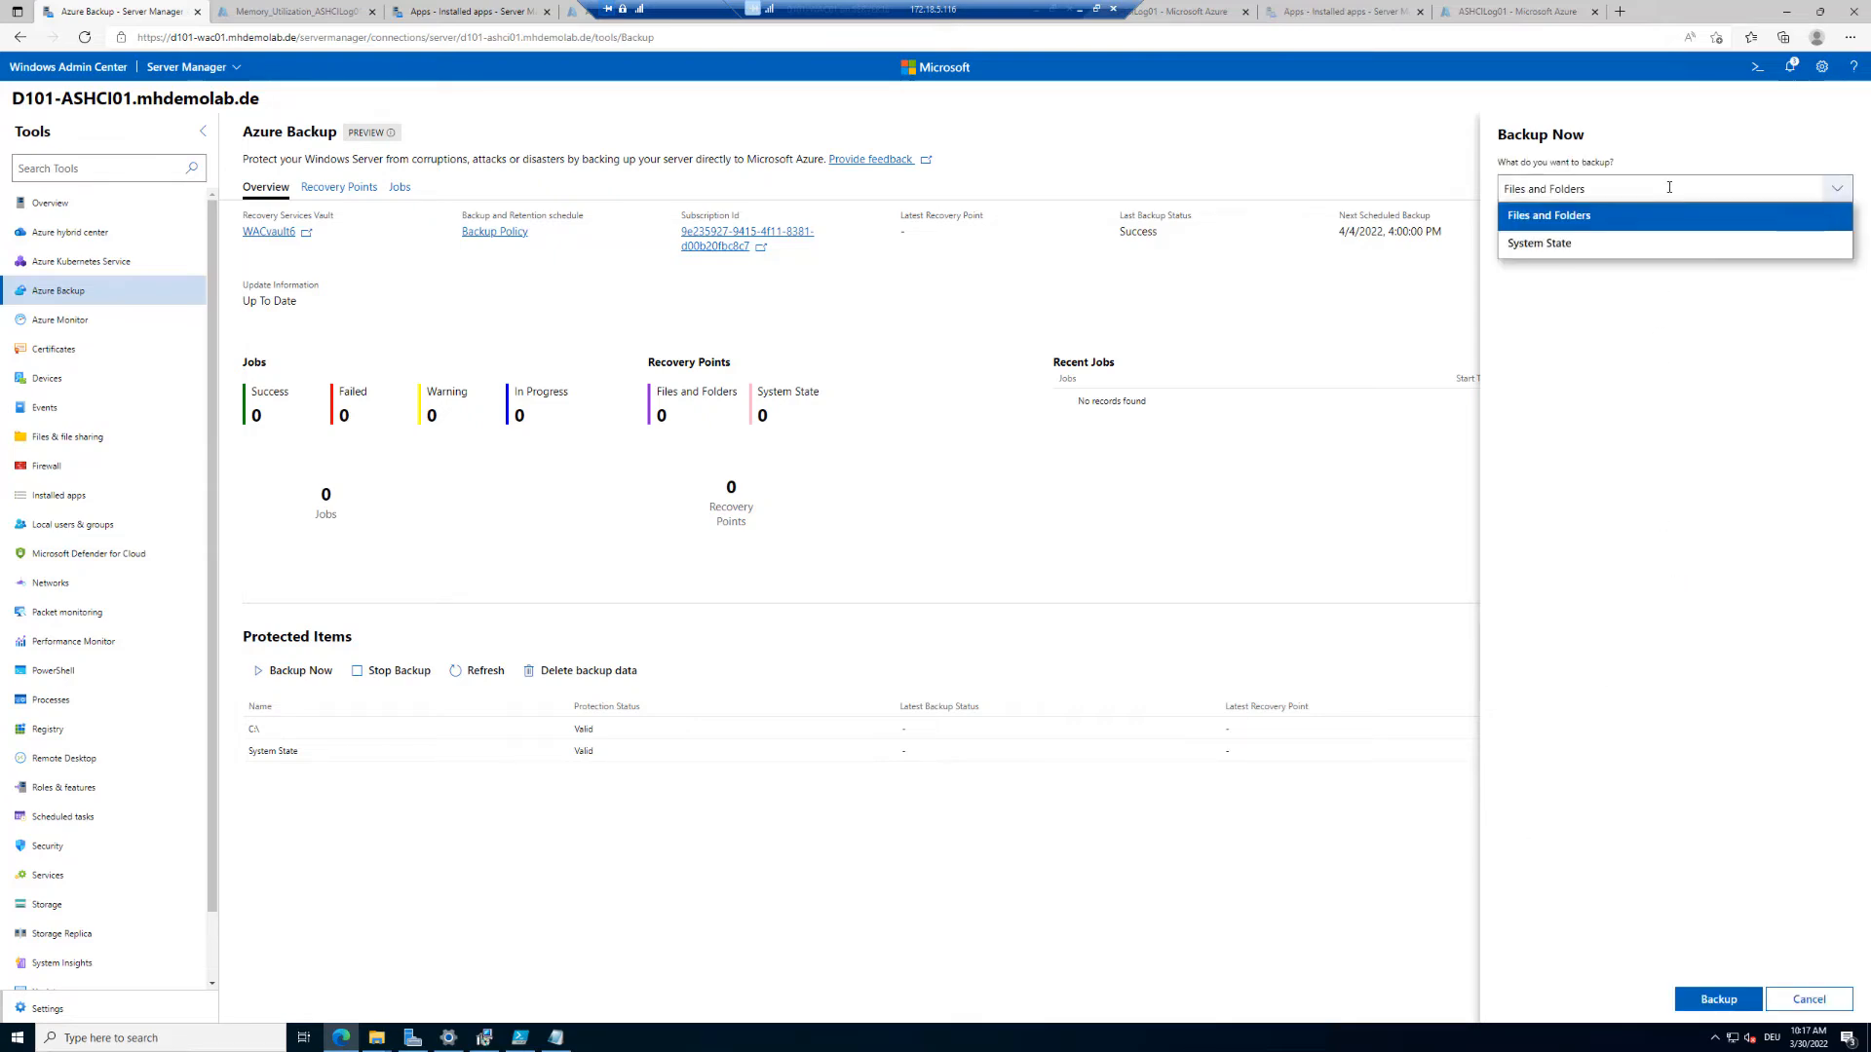
pyautogui.click(1632, 245)
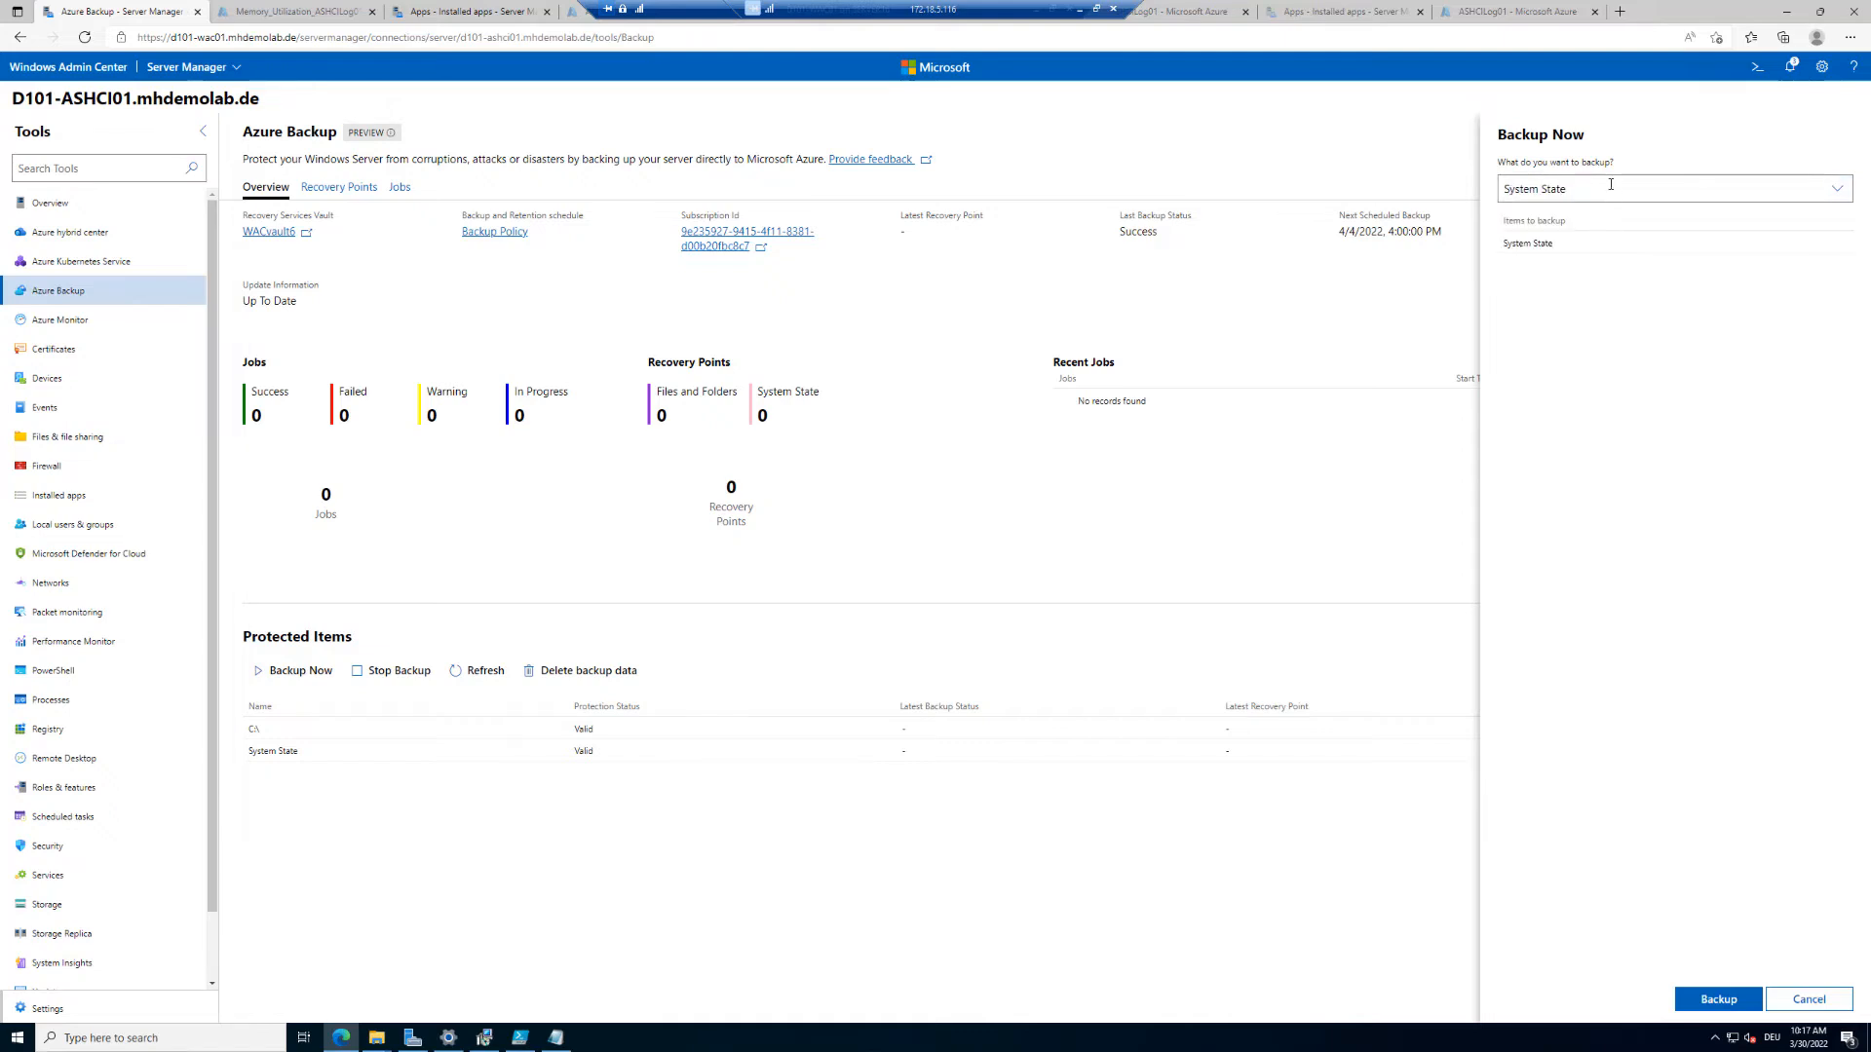
pyautogui.click(1734, 1004)
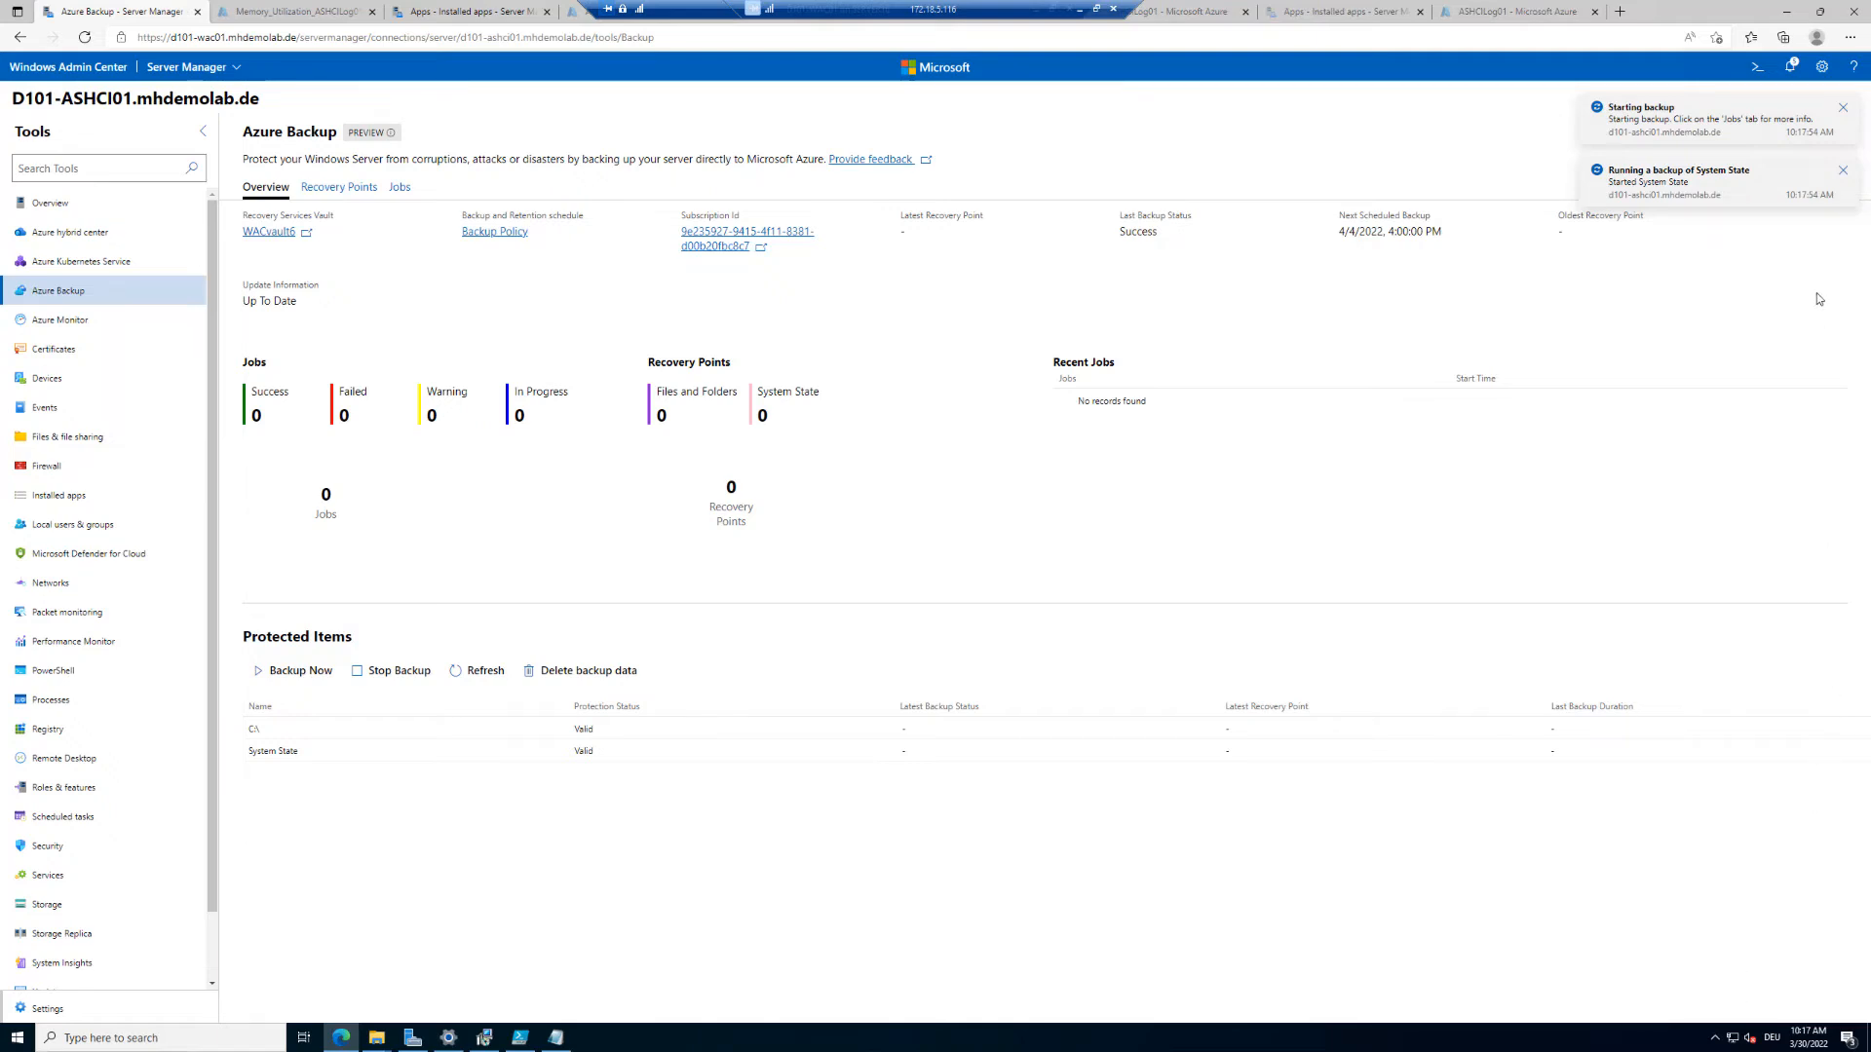
pyautogui.click(1793, 67)
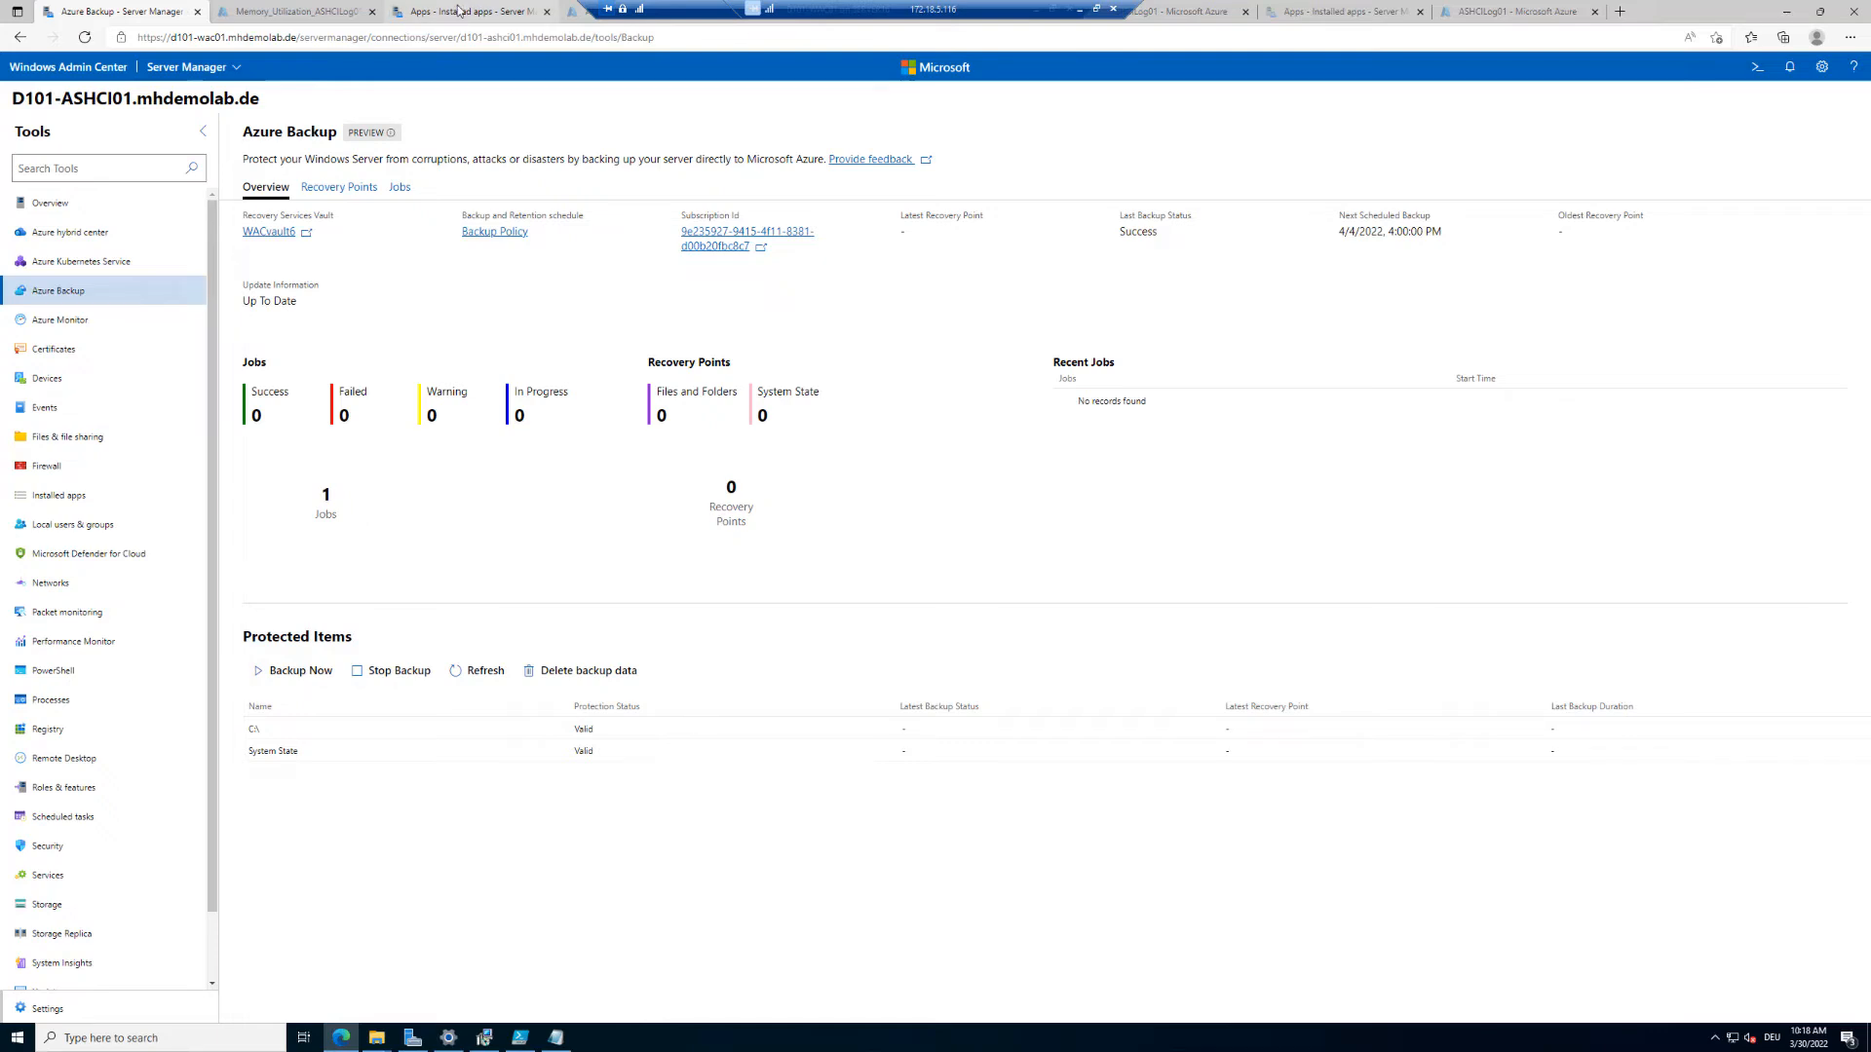
# Place the Installed apps tab beside the Azure Backup tab and use it to open a connection to server D101-ASHCI02.
pyautogui.moveTo(462, 10); pyautogui.dragTo(320, 9)
pyautogui.click(94, 68)
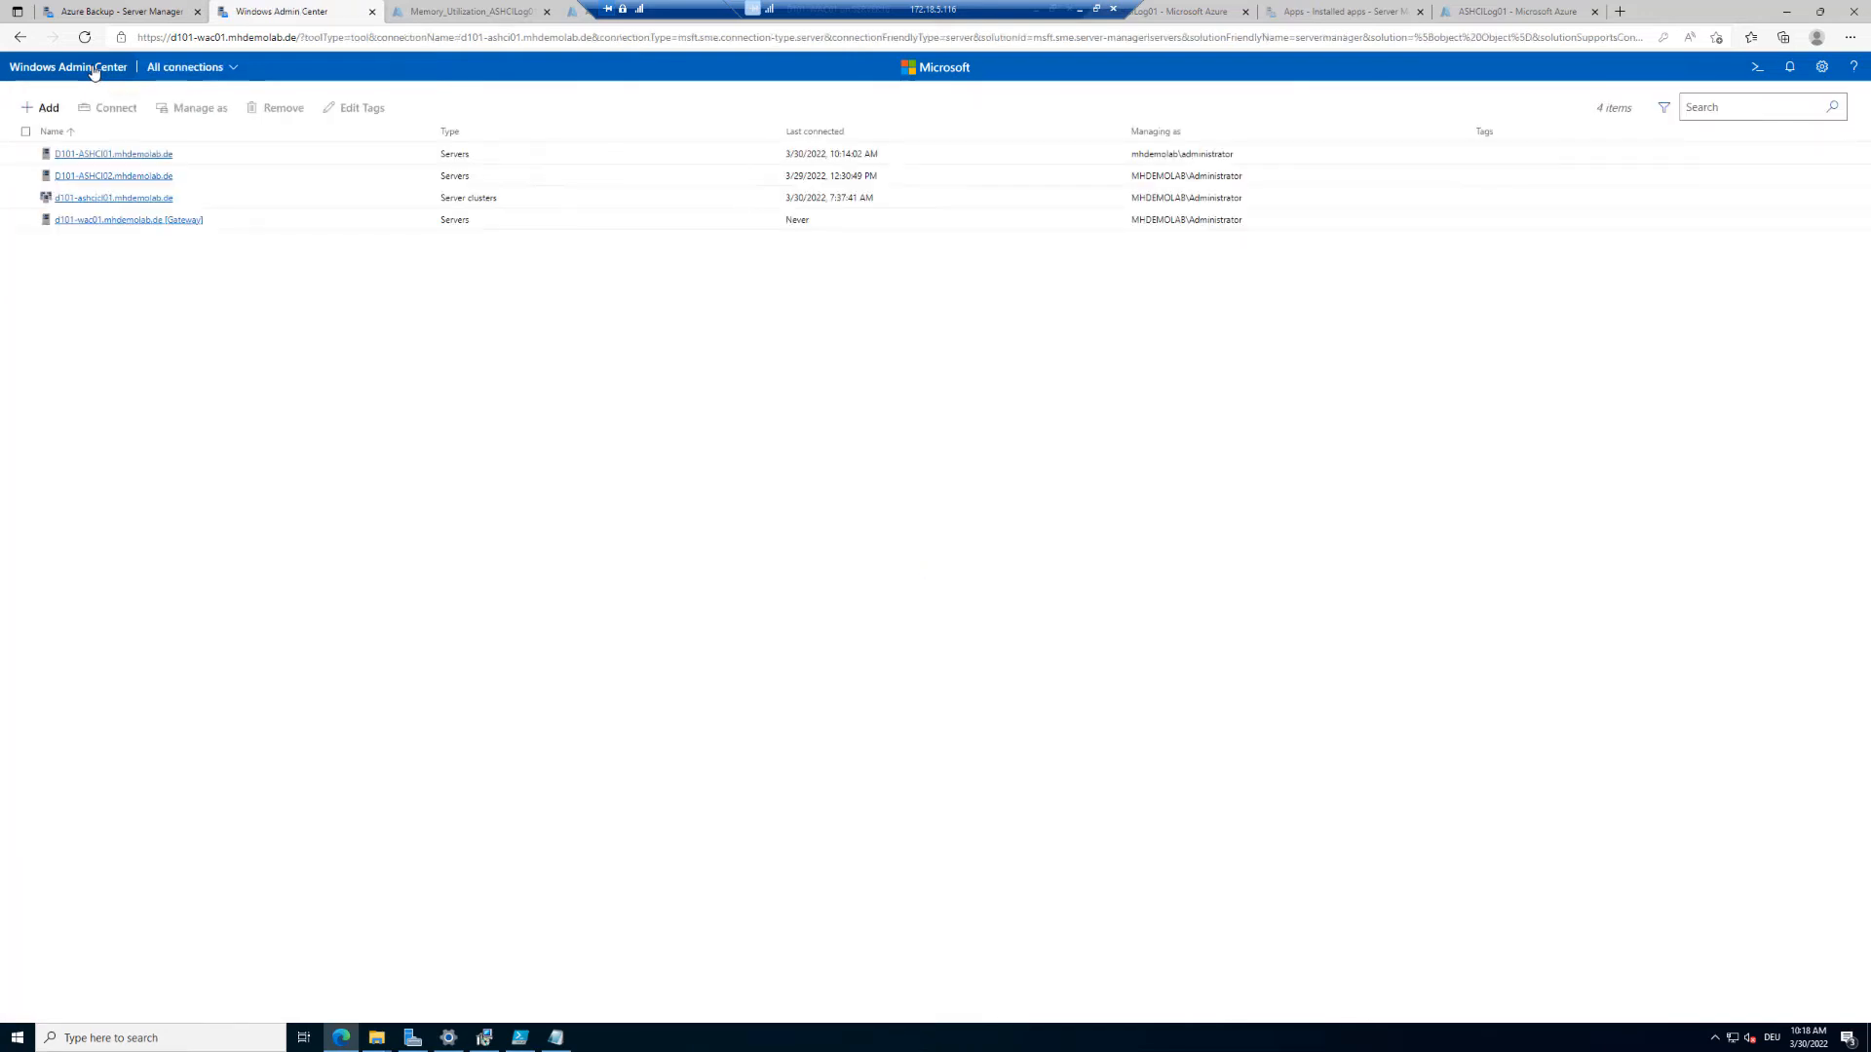
pyautogui.click(115, 177)
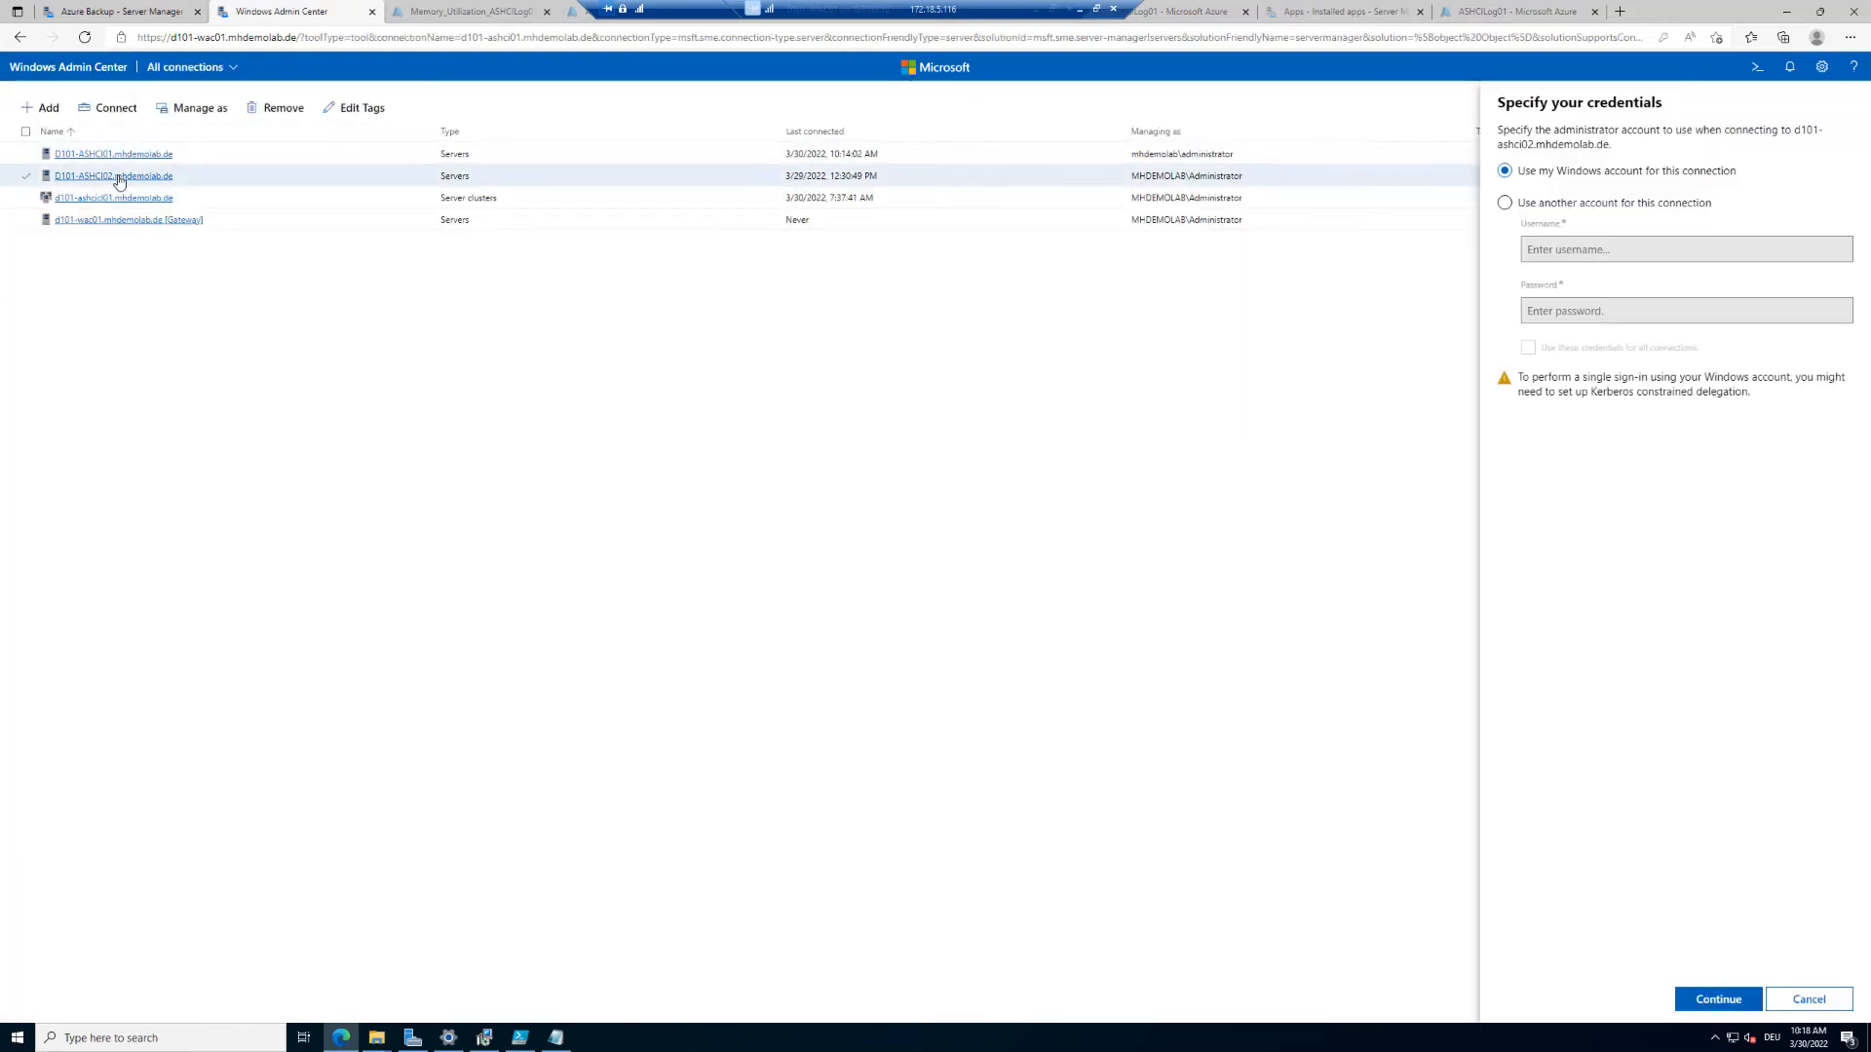
# Try to connect to D101-ASHCI02 with another account, entering the domain administrator's username and saved password for use with all connections.
pyautogui.click(1591, 205)
pyautogui.click(1591, 250)
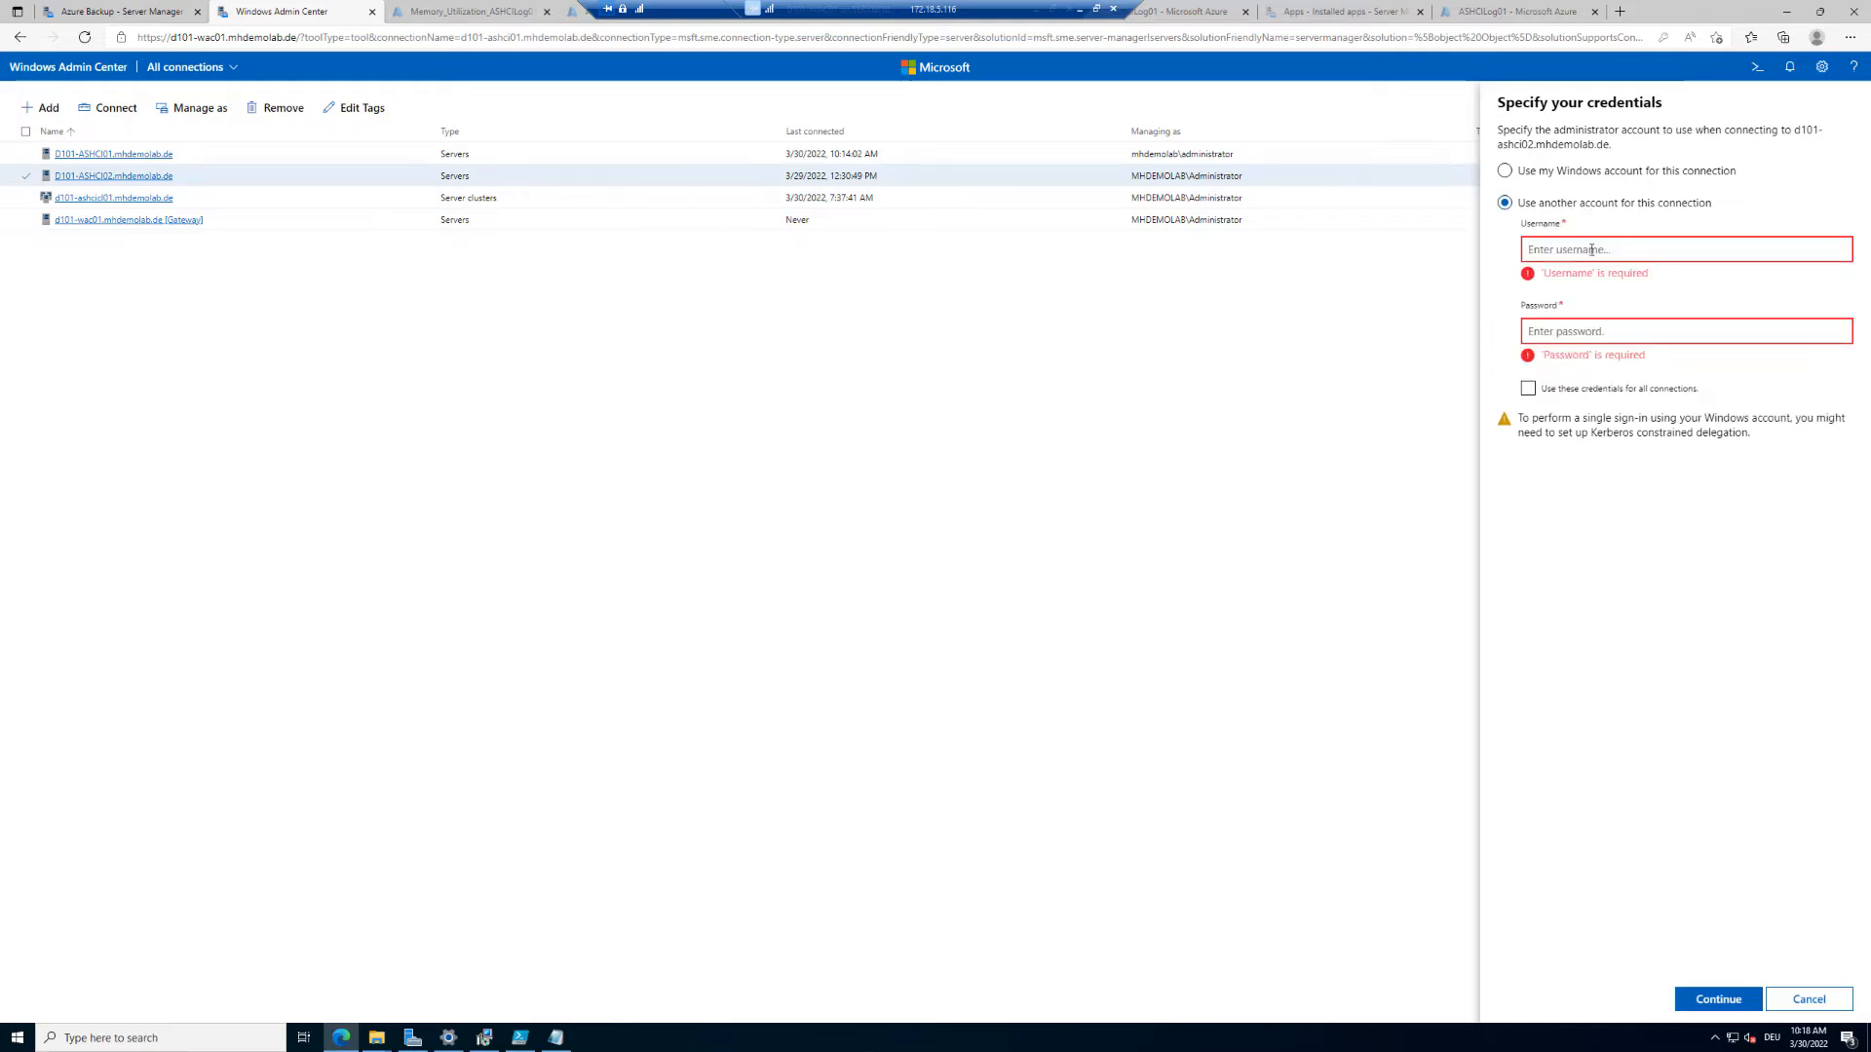
pyautogui.write('mhdemolab\\')
pyautogui.click(1634, 302)
pyautogui.click(1580, 351)
pyautogui.click(1711, 997)
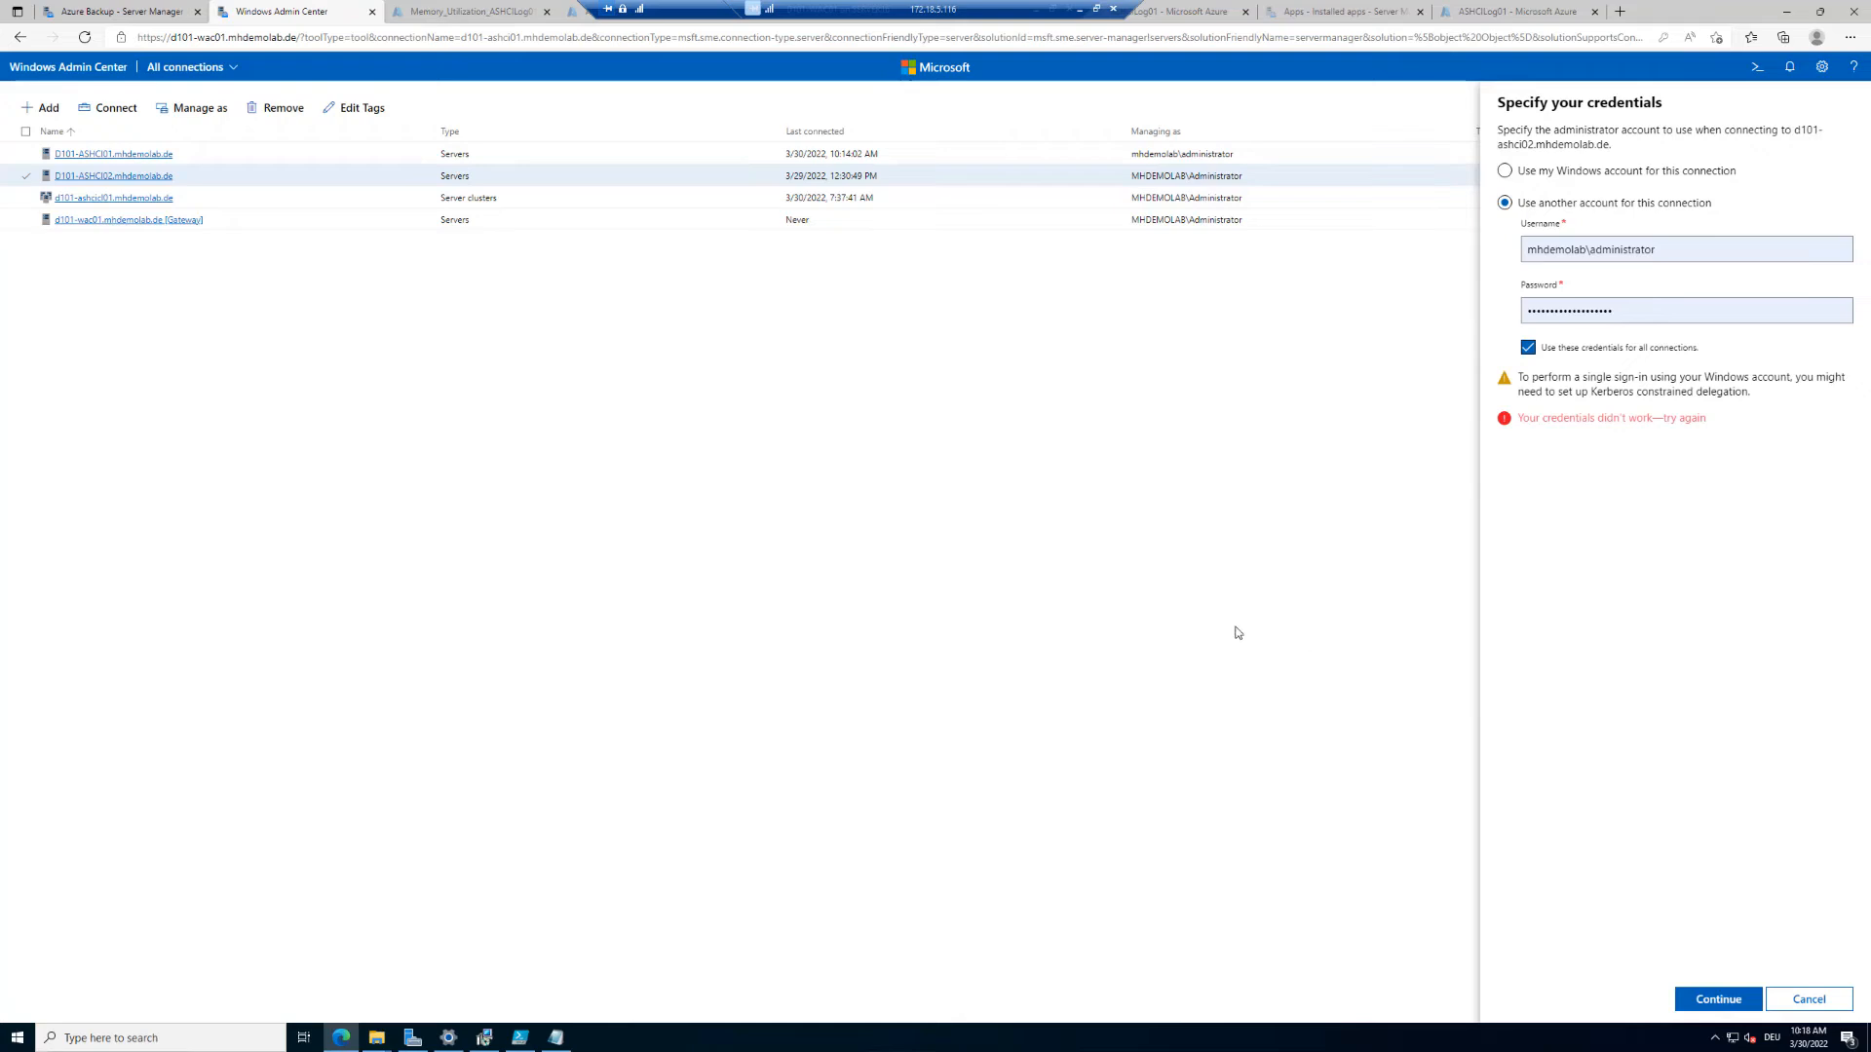
# Replace the account password, connect to D101-ASHCI02 again, and let the browser update the saved password.
pyautogui.click(1655, 312)
pyautogui.hotkey('ctrl', 'a')
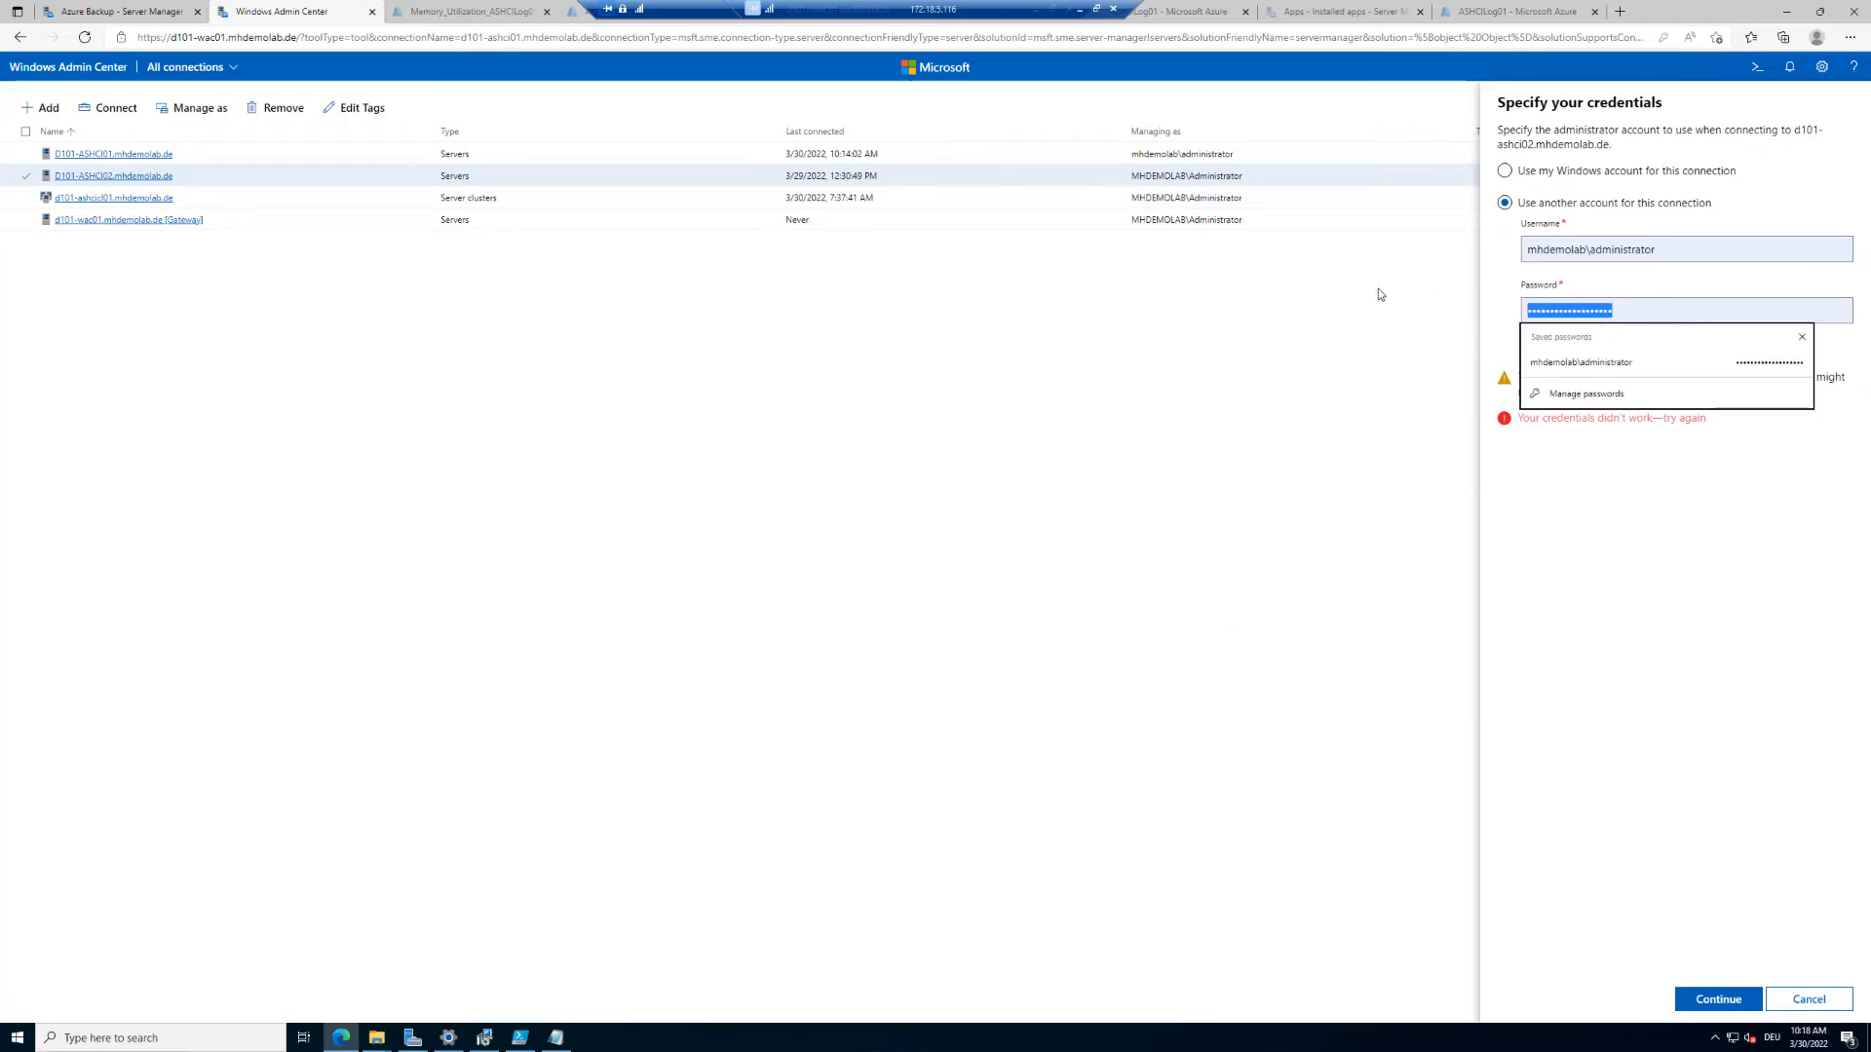
pyautogui.write('•••••••')
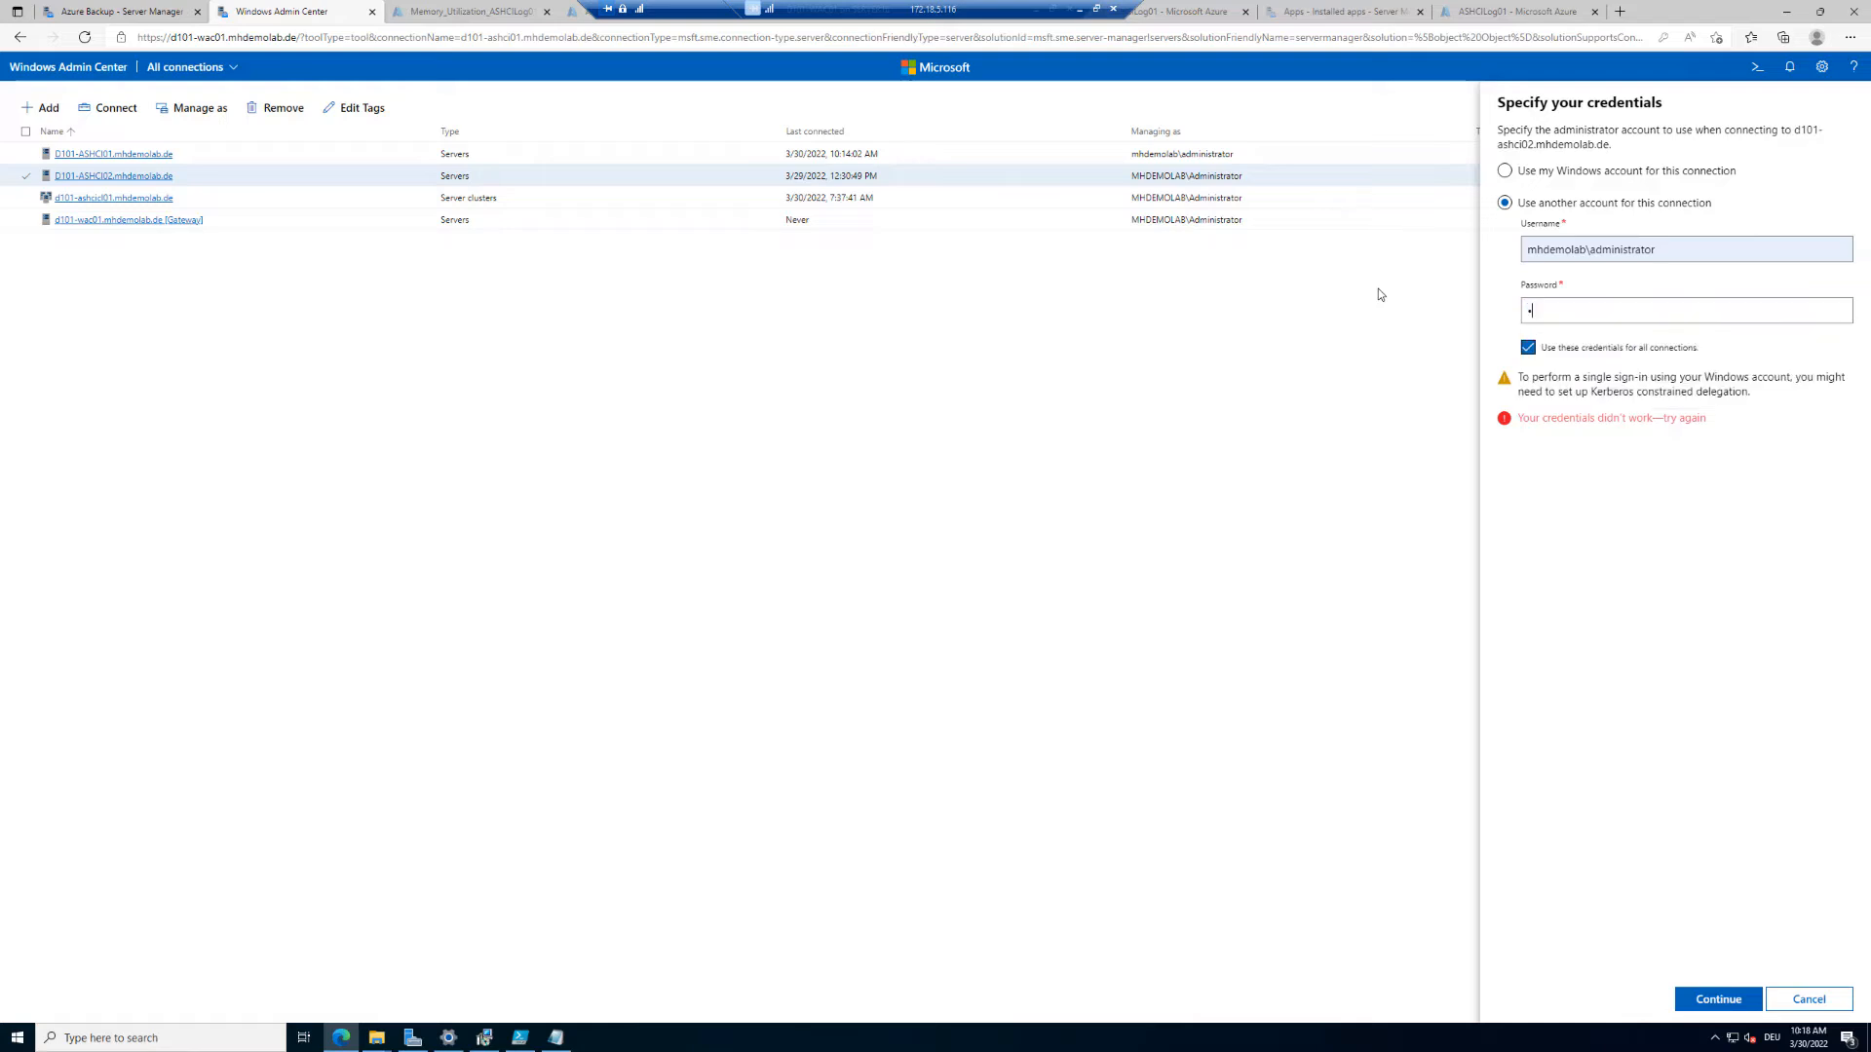
pyautogui.write('•')
pyautogui.click(1720, 1000)
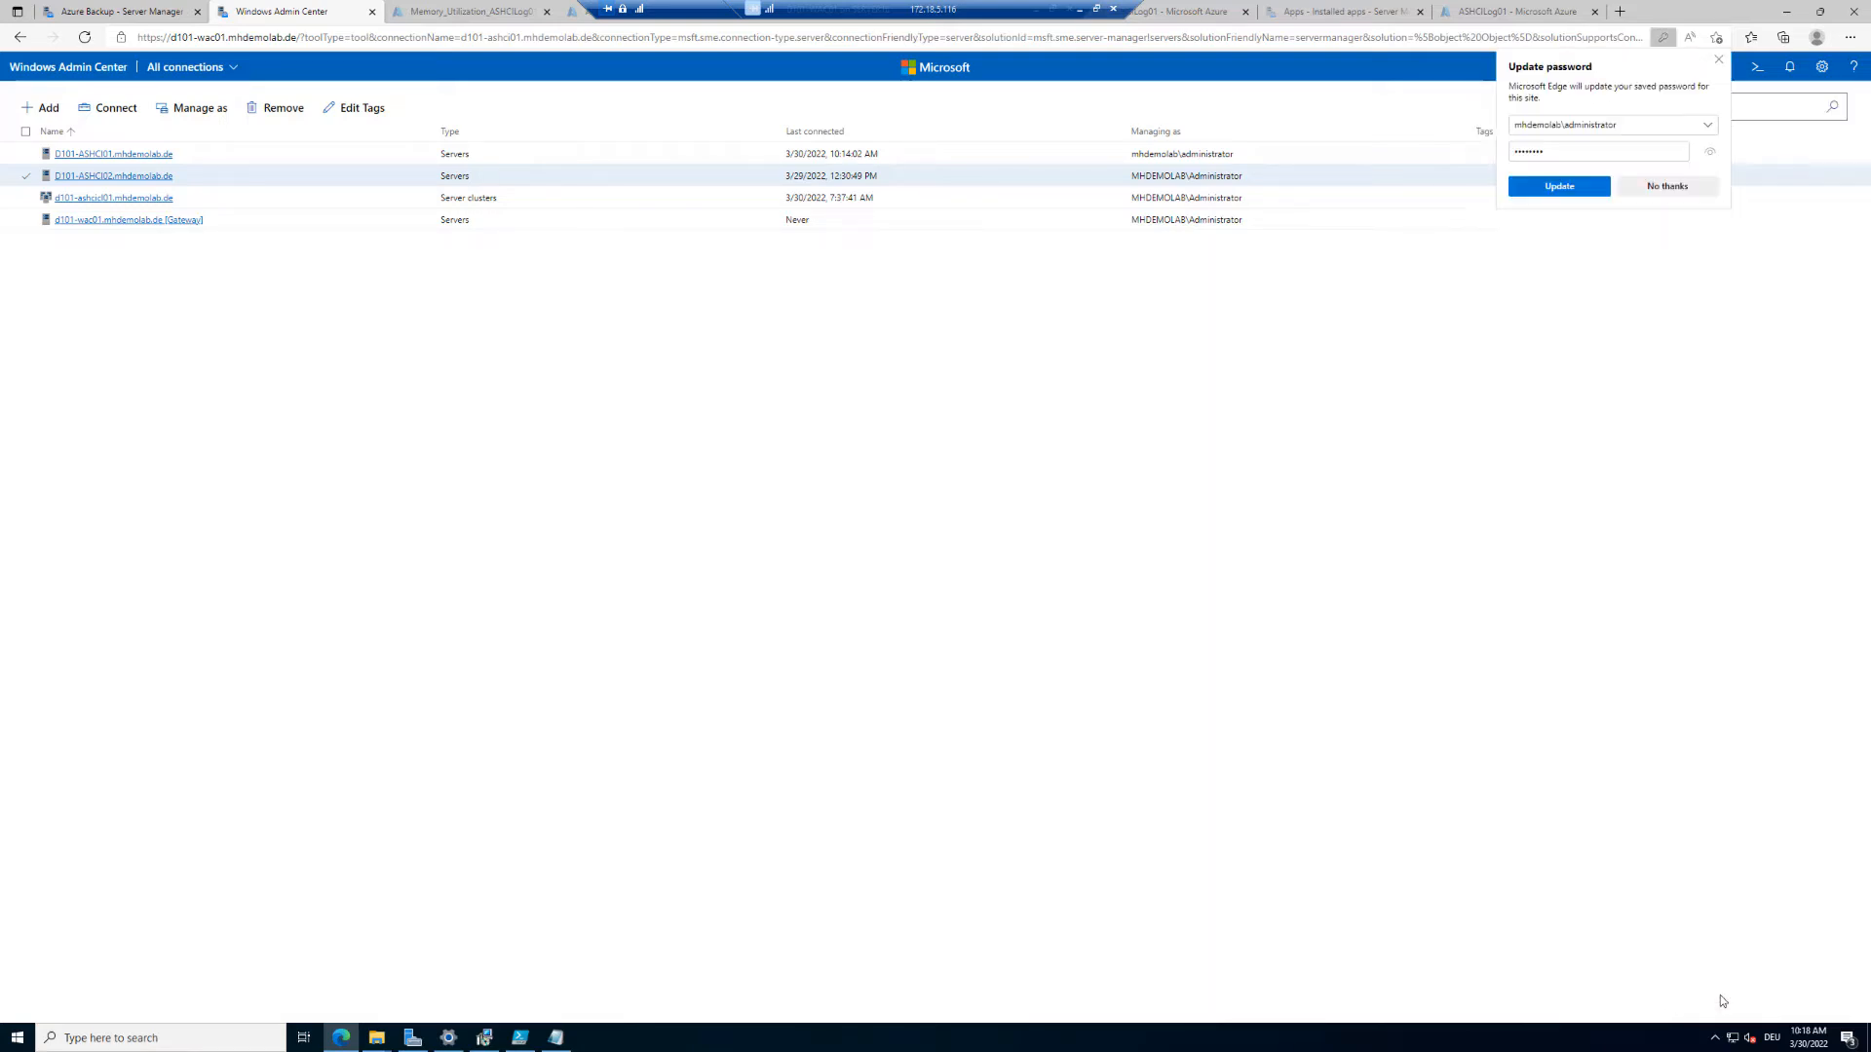
pyautogui.click(1559, 186)
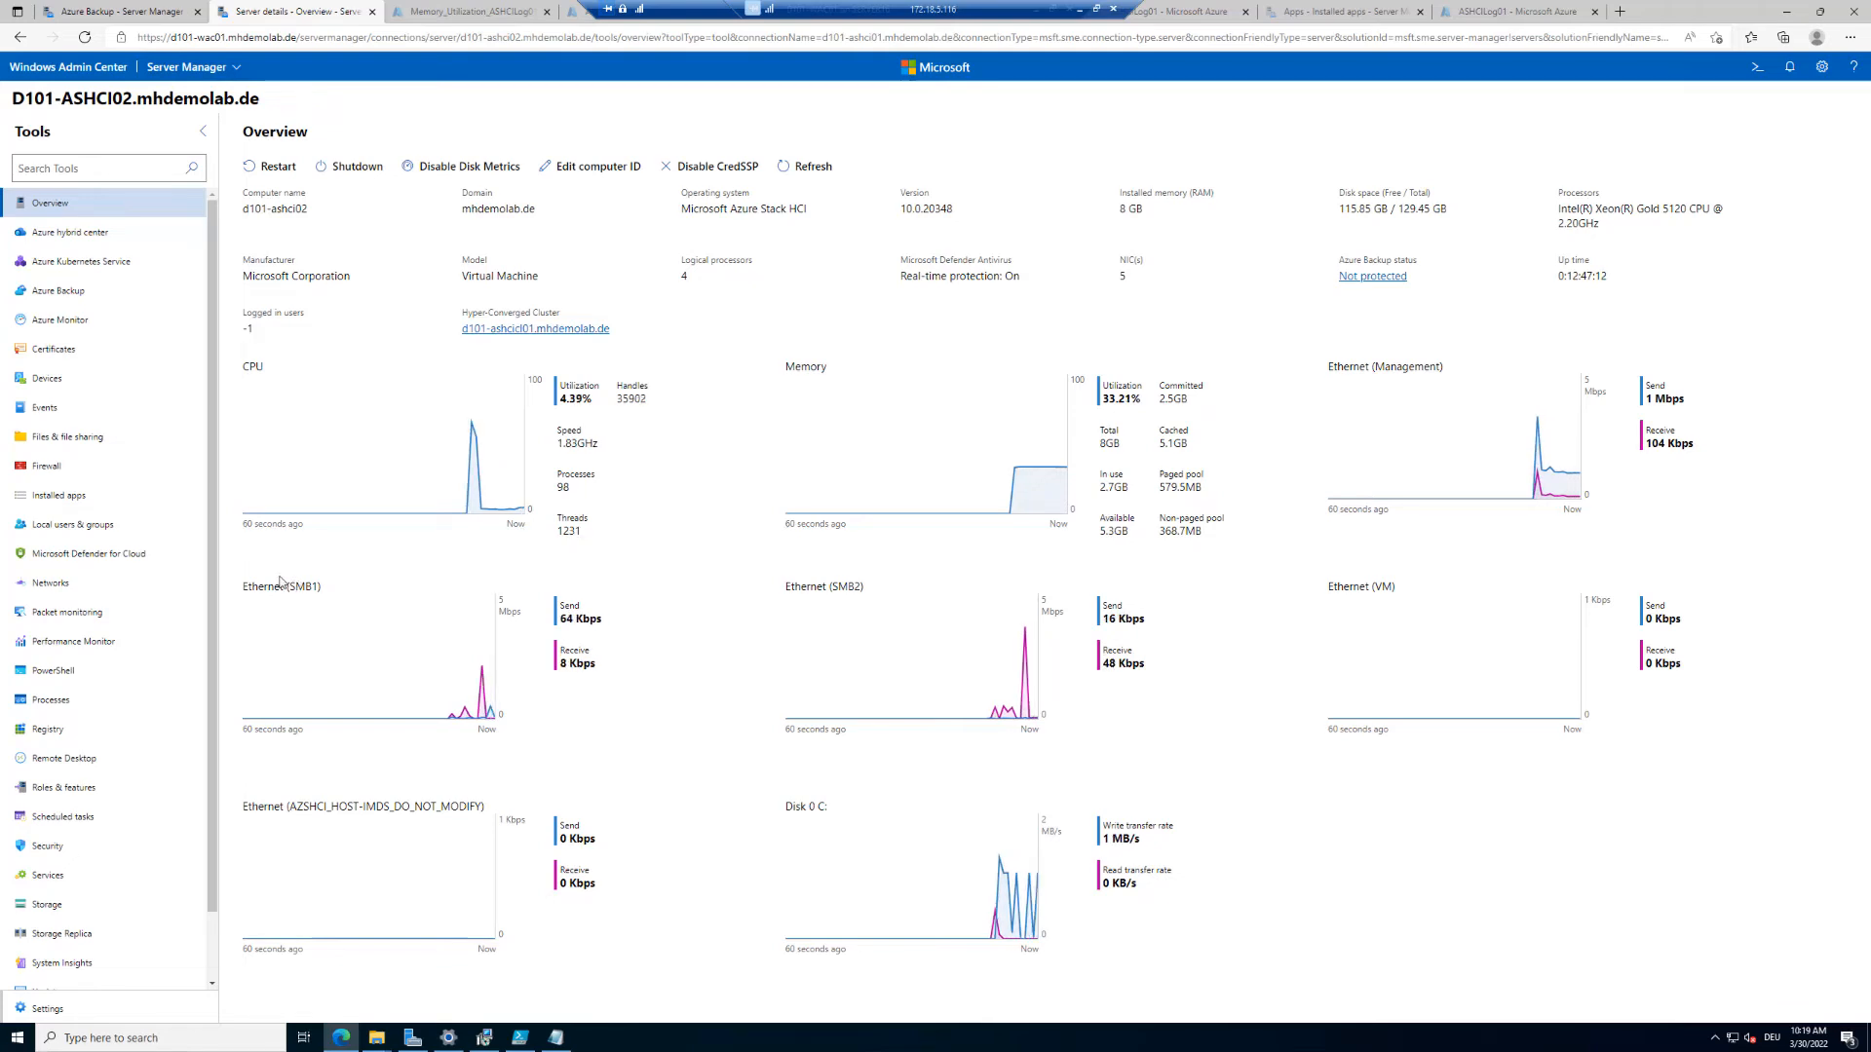
# Start the Azure Backup setup for D101-ASHCI02 from the Azure hybrid center.
pyautogui.click(95, 232)
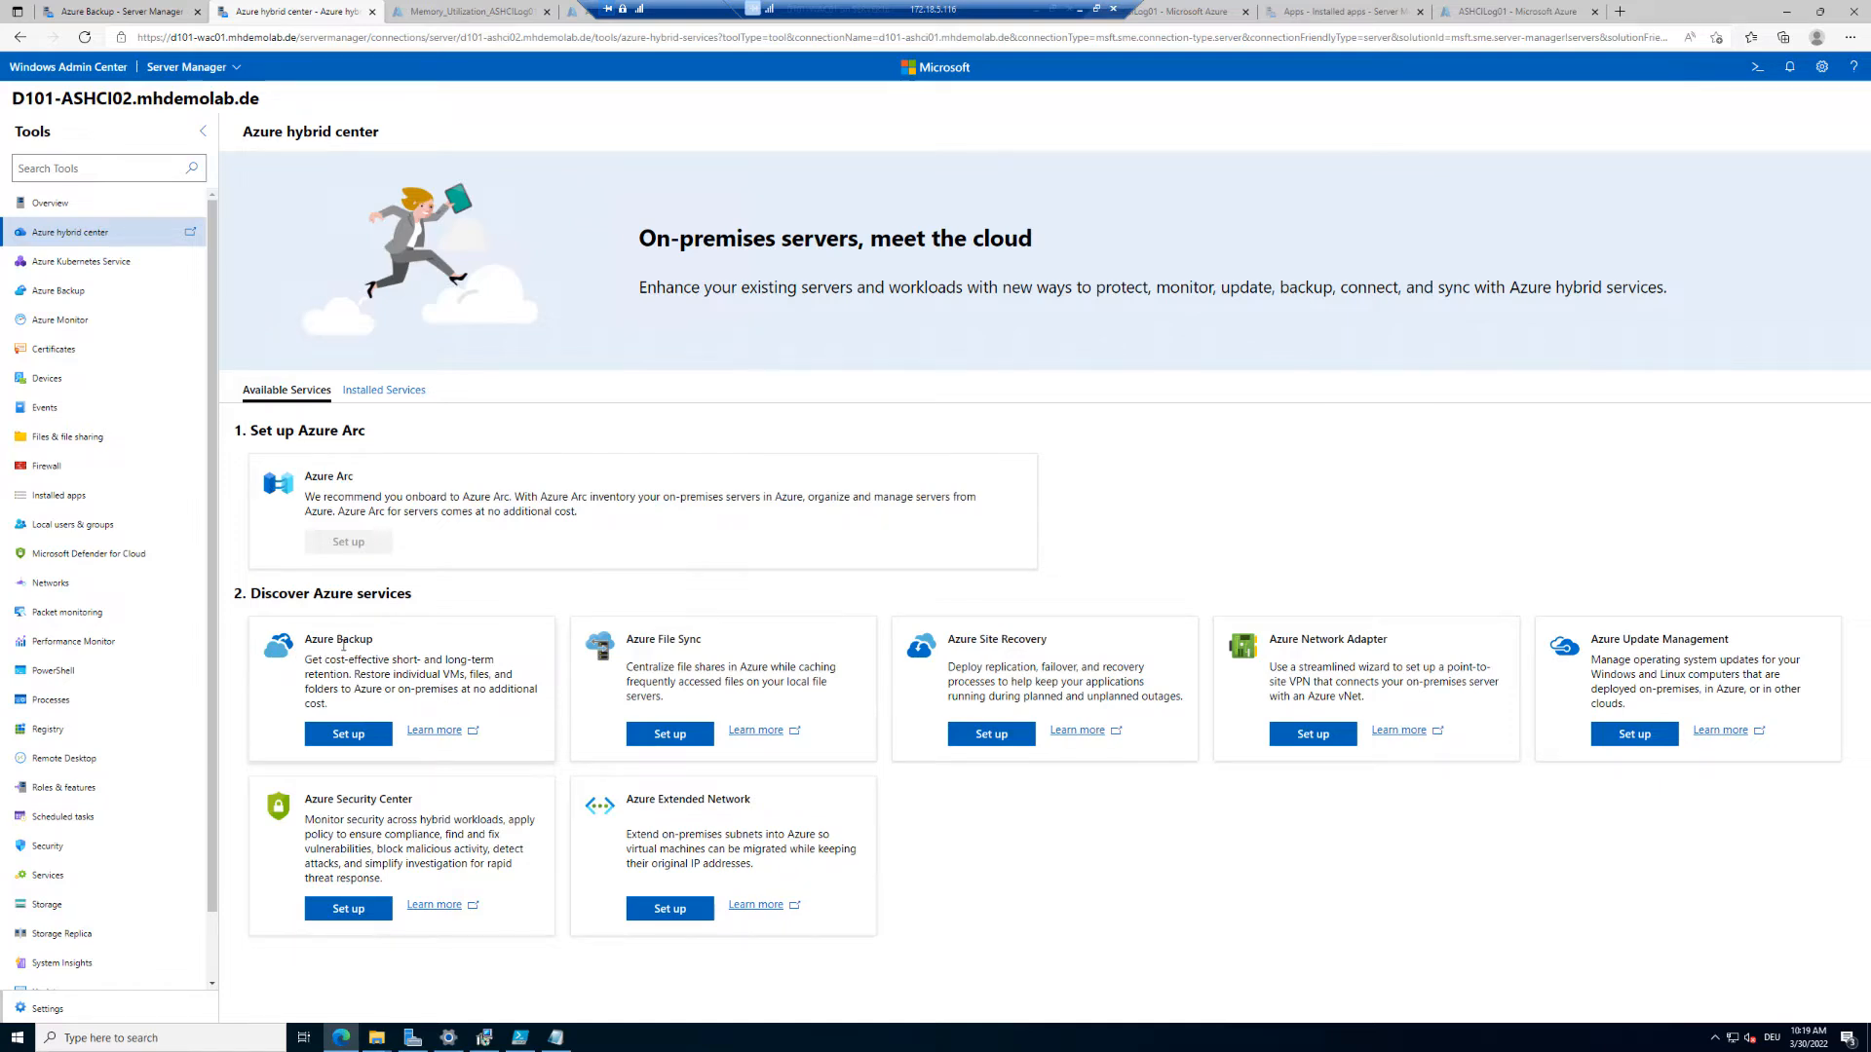
pyautogui.click(349, 736)
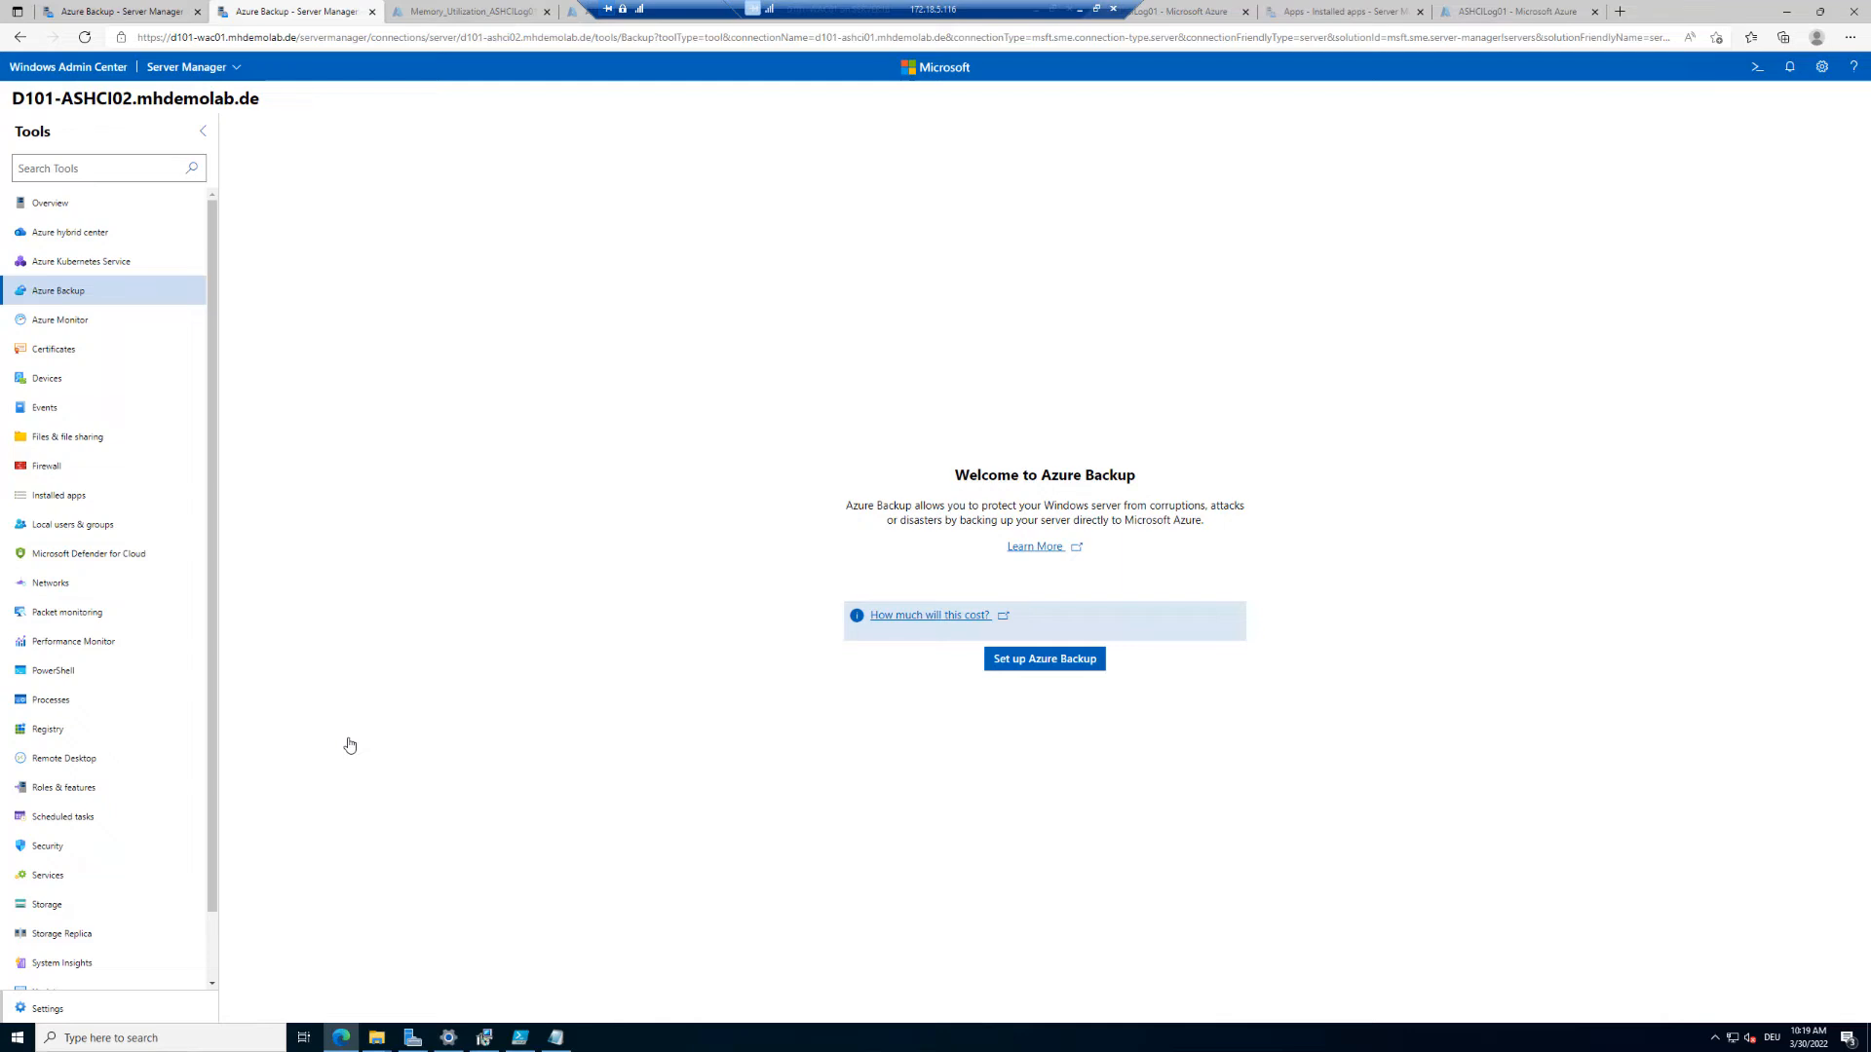
pyautogui.click(1046, 661)
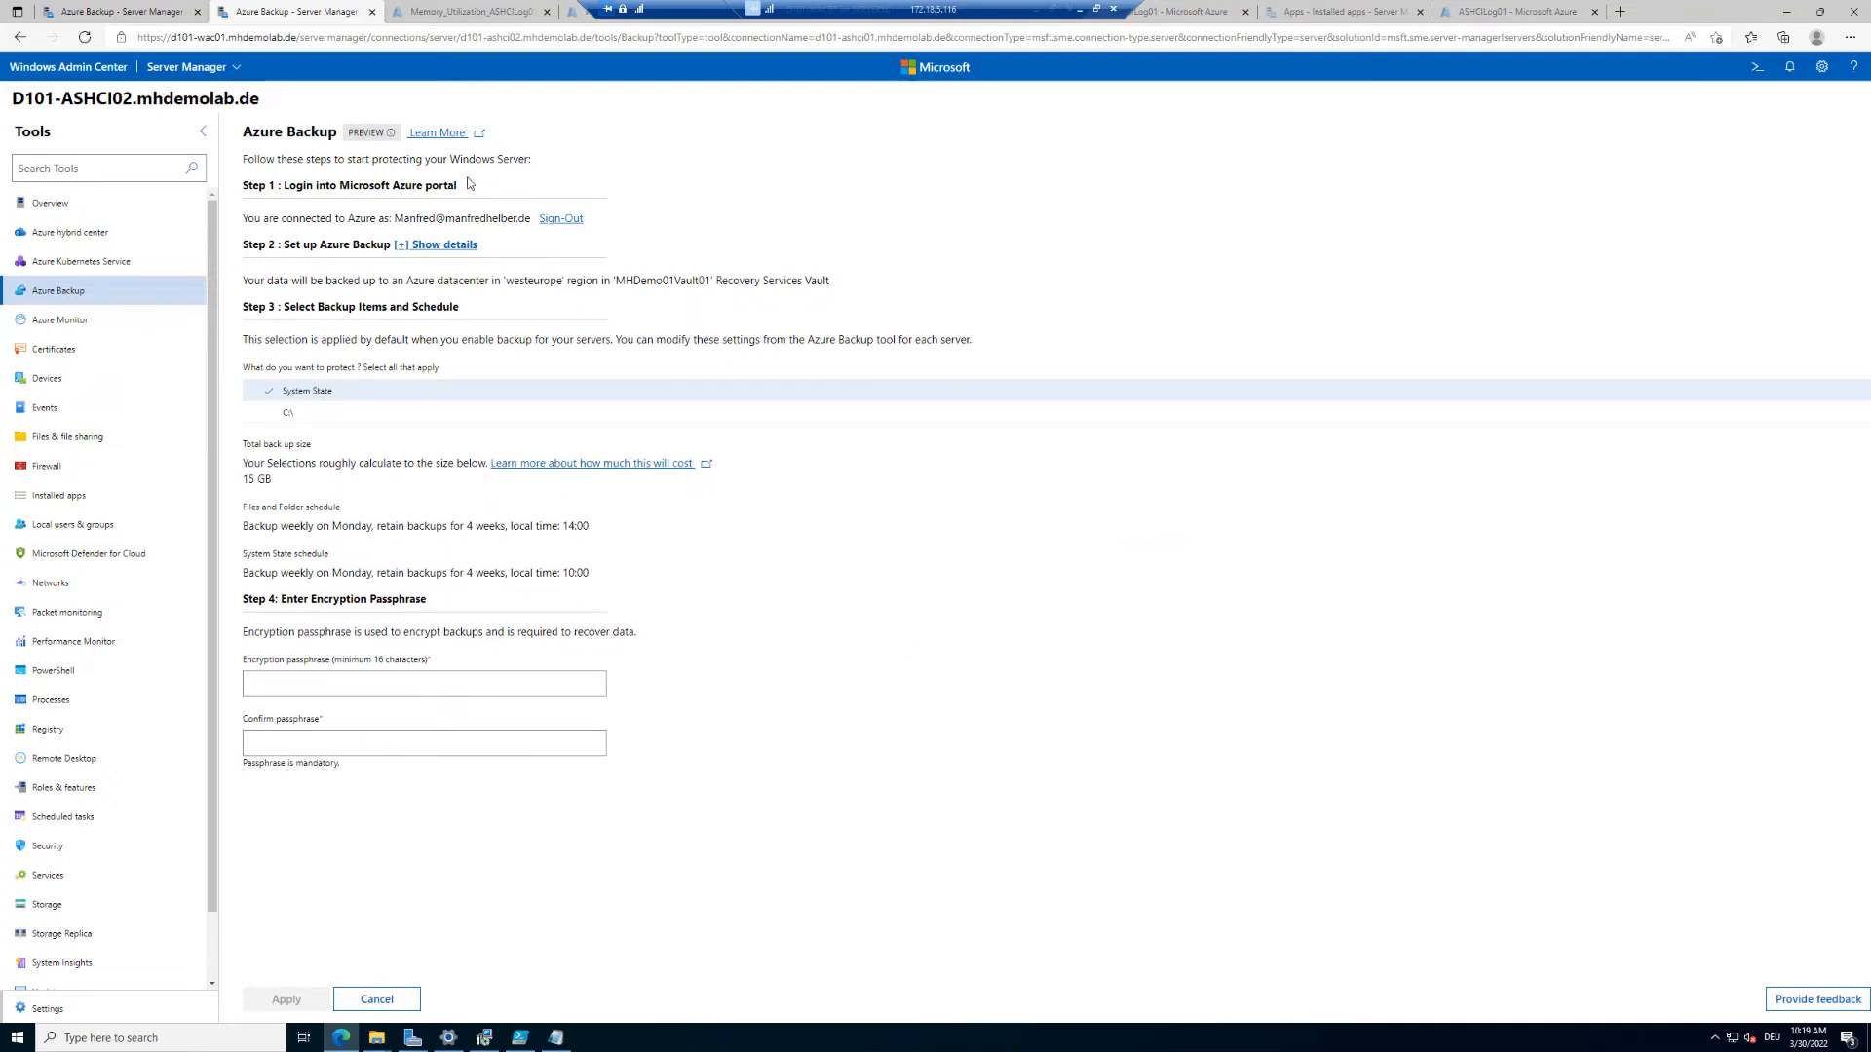
# Expand the Azure Backup setup details and set the subscription to Microsoft Azure Sponsorship.
pyautogui.click(448, 248)
pyautogui.click(593, 332)
pyautogui.click(497, 374)
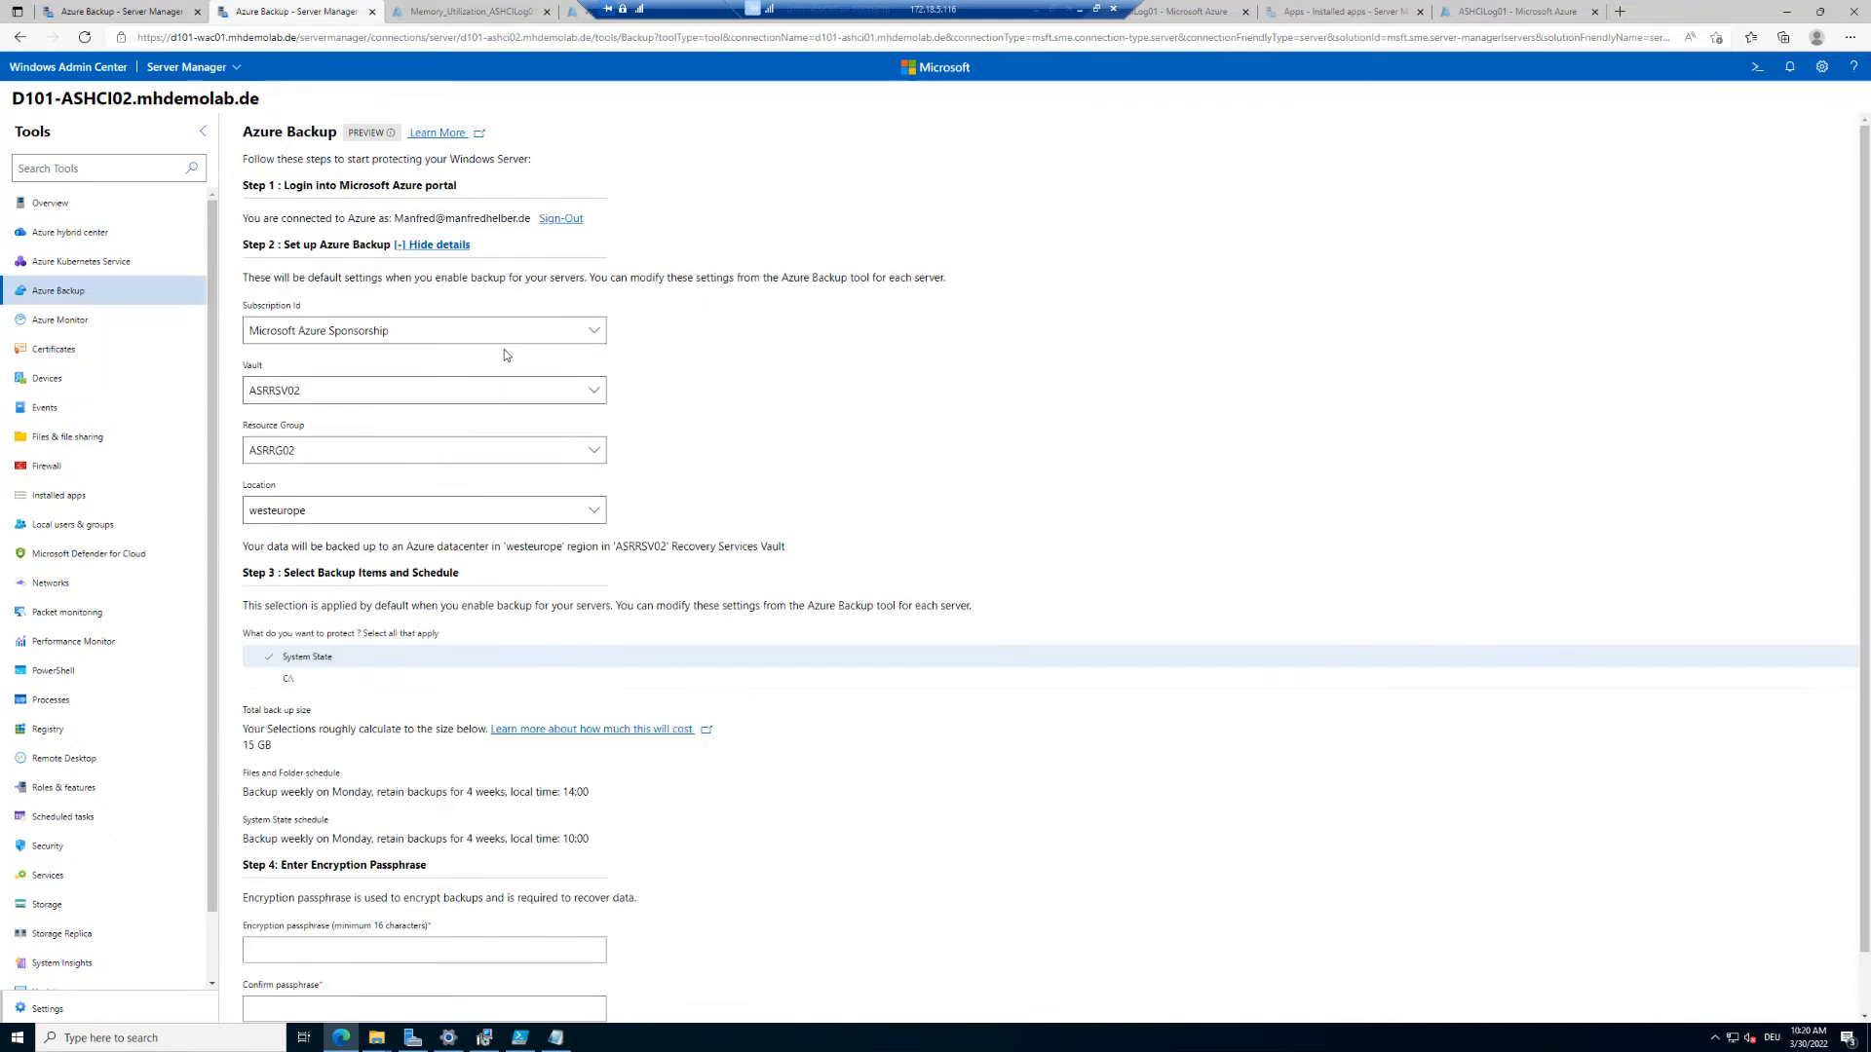
# Set the backup vault to WACvault6 and add C:\ to the items protected alongside System State.
pyautogui.click(451, 393)
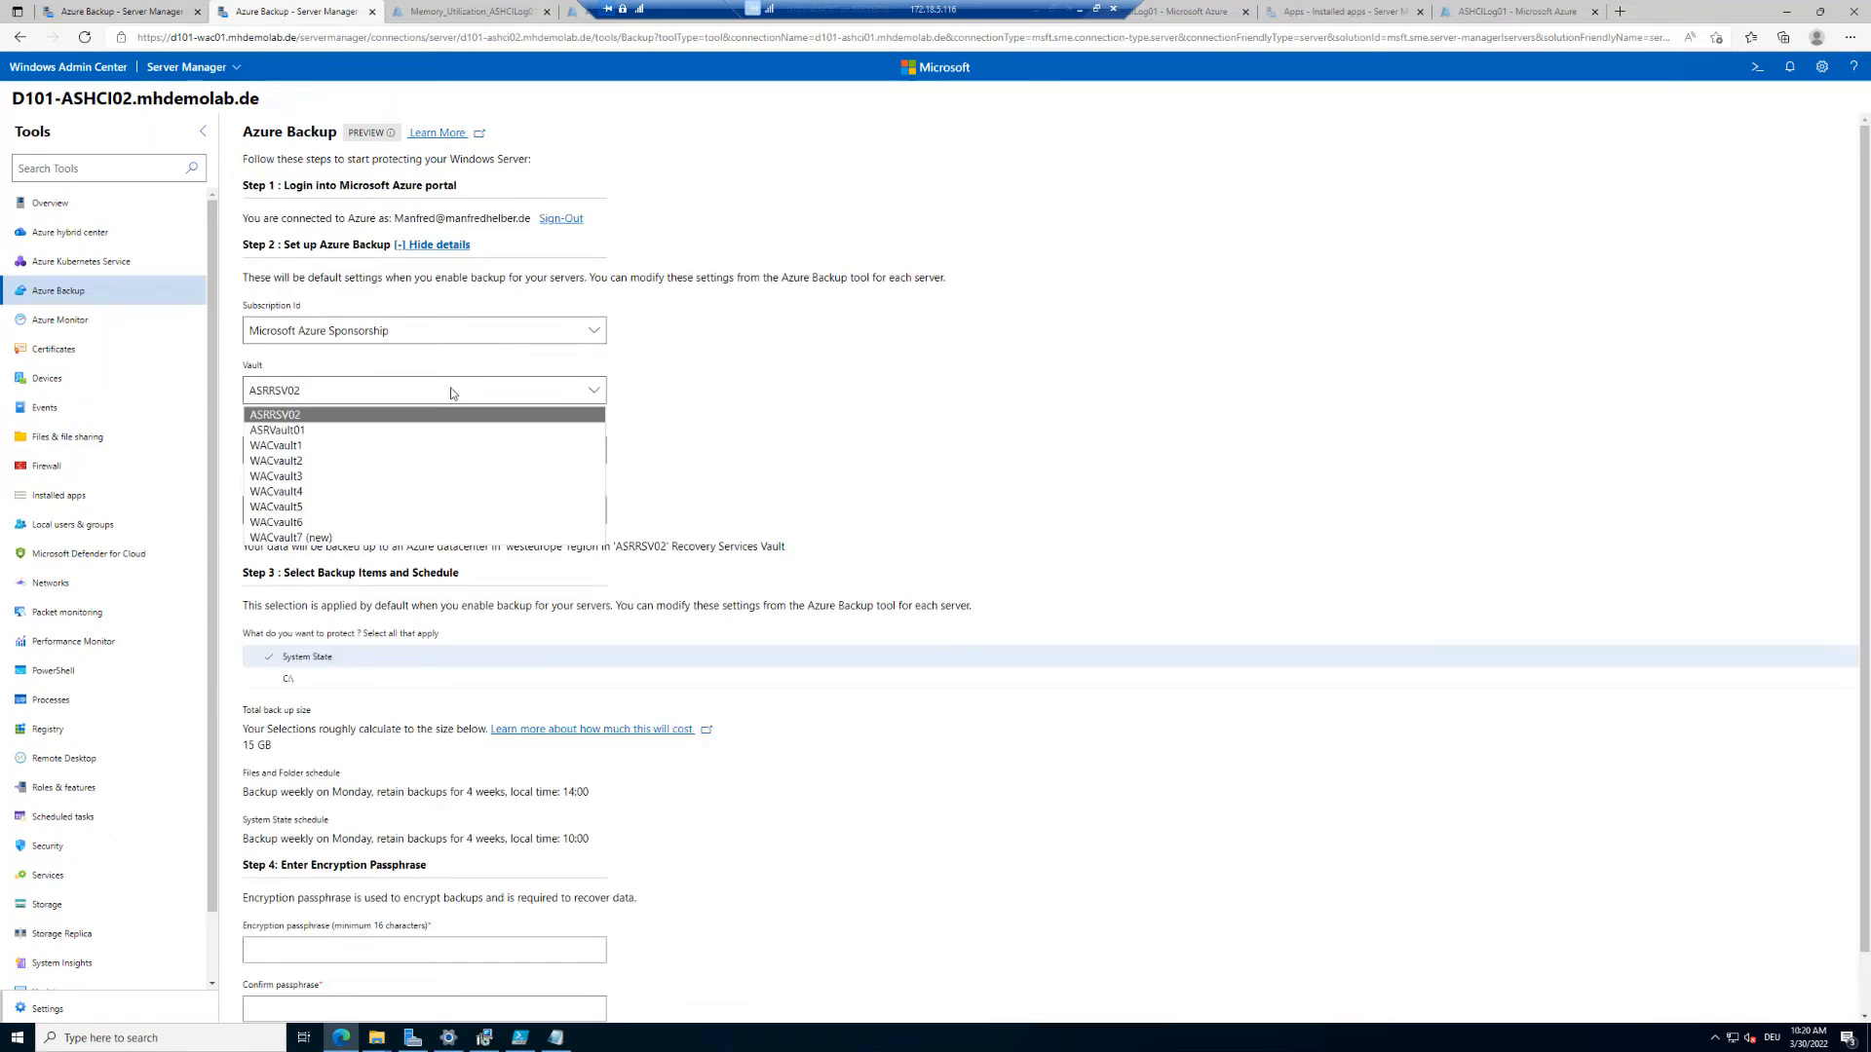
pyautogui.click(359, 523)
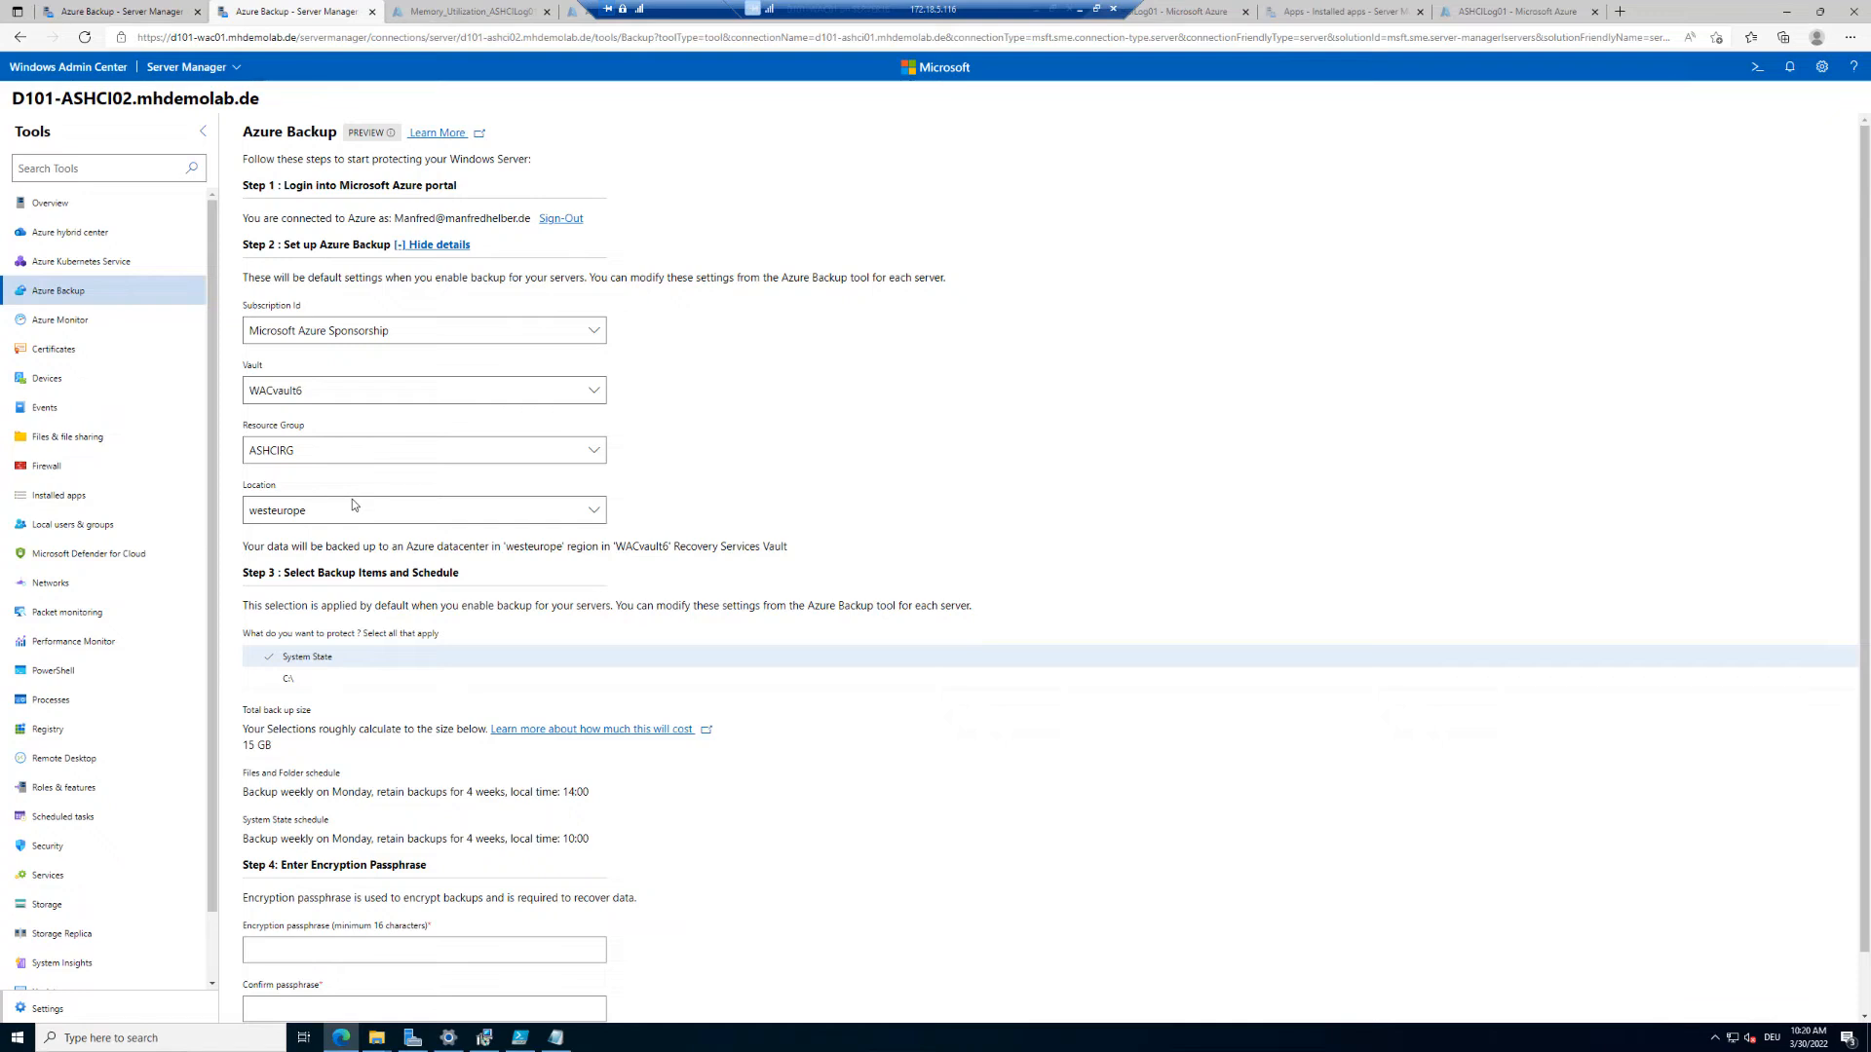
pyautogui.click(289, 682)
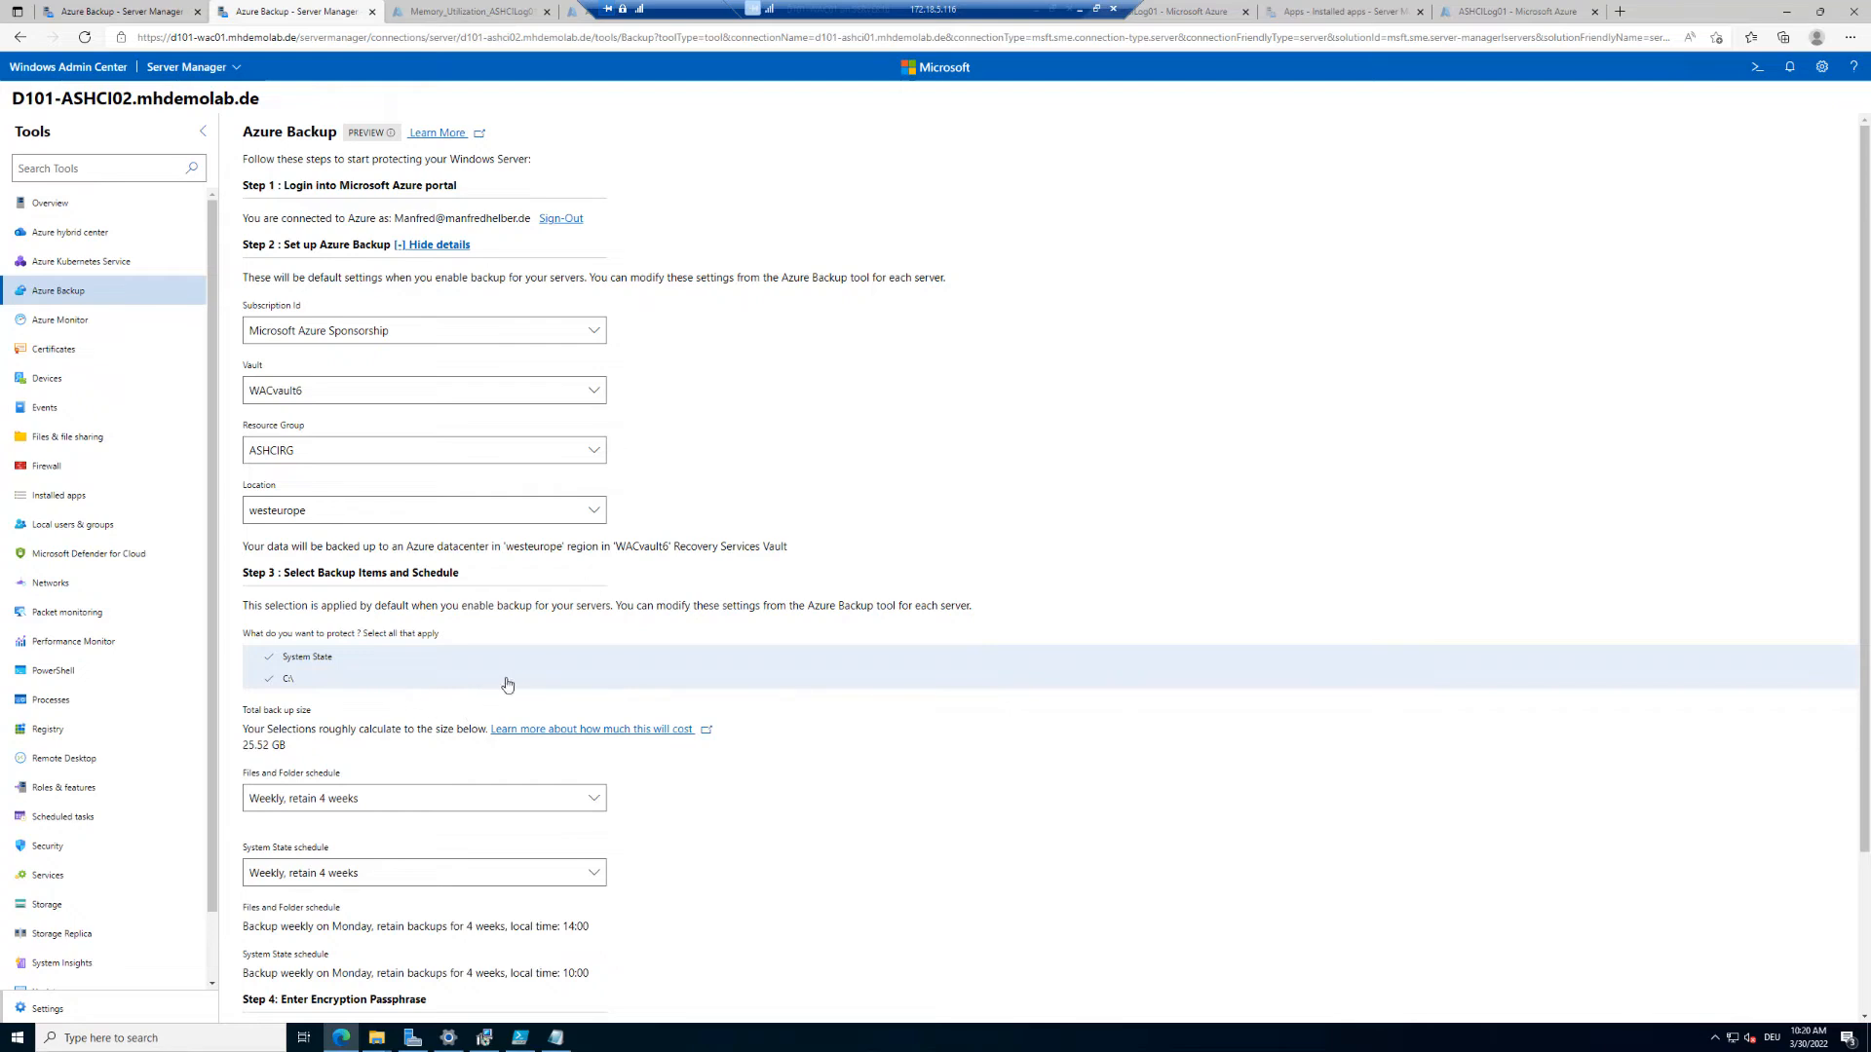
# Enter and confirm the encryption passphrase, and apply the Azure Backup setup for D101-ASHCI02.
pyautogui.scroll(-2, 519, 665)
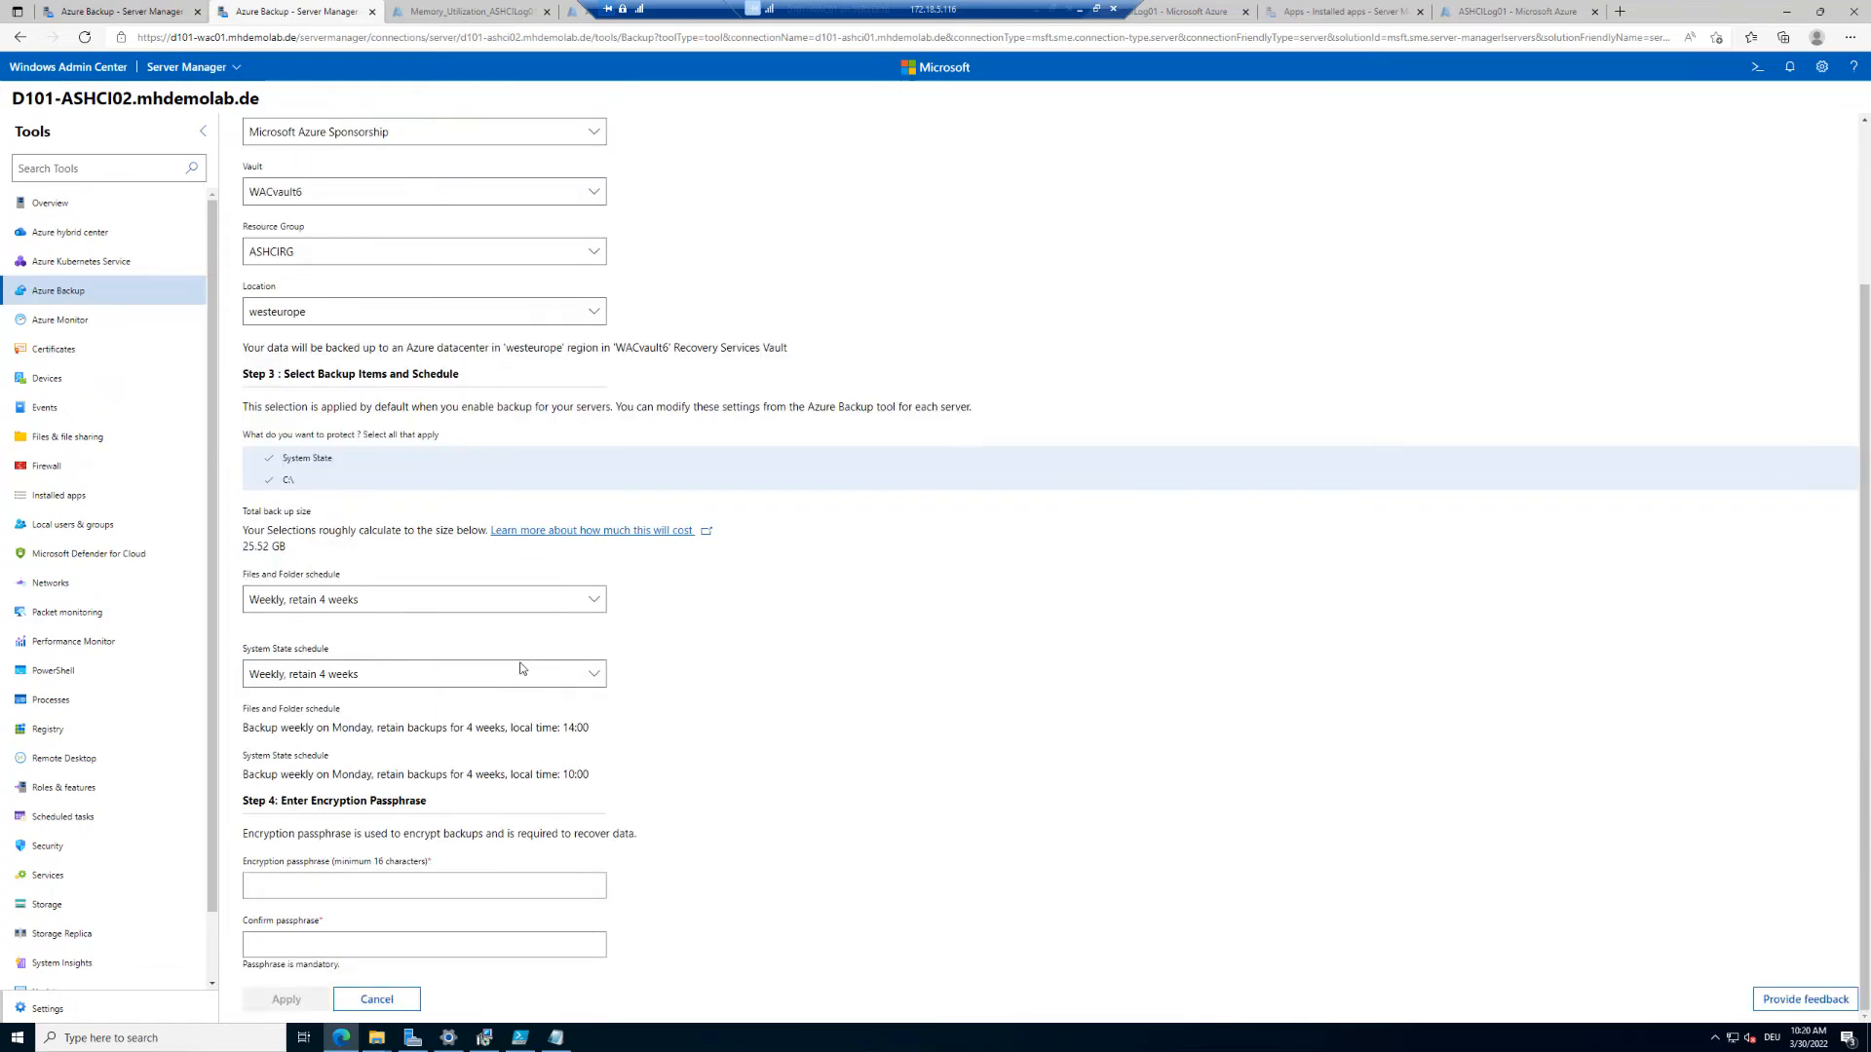
pyautogui.click(497, 877)
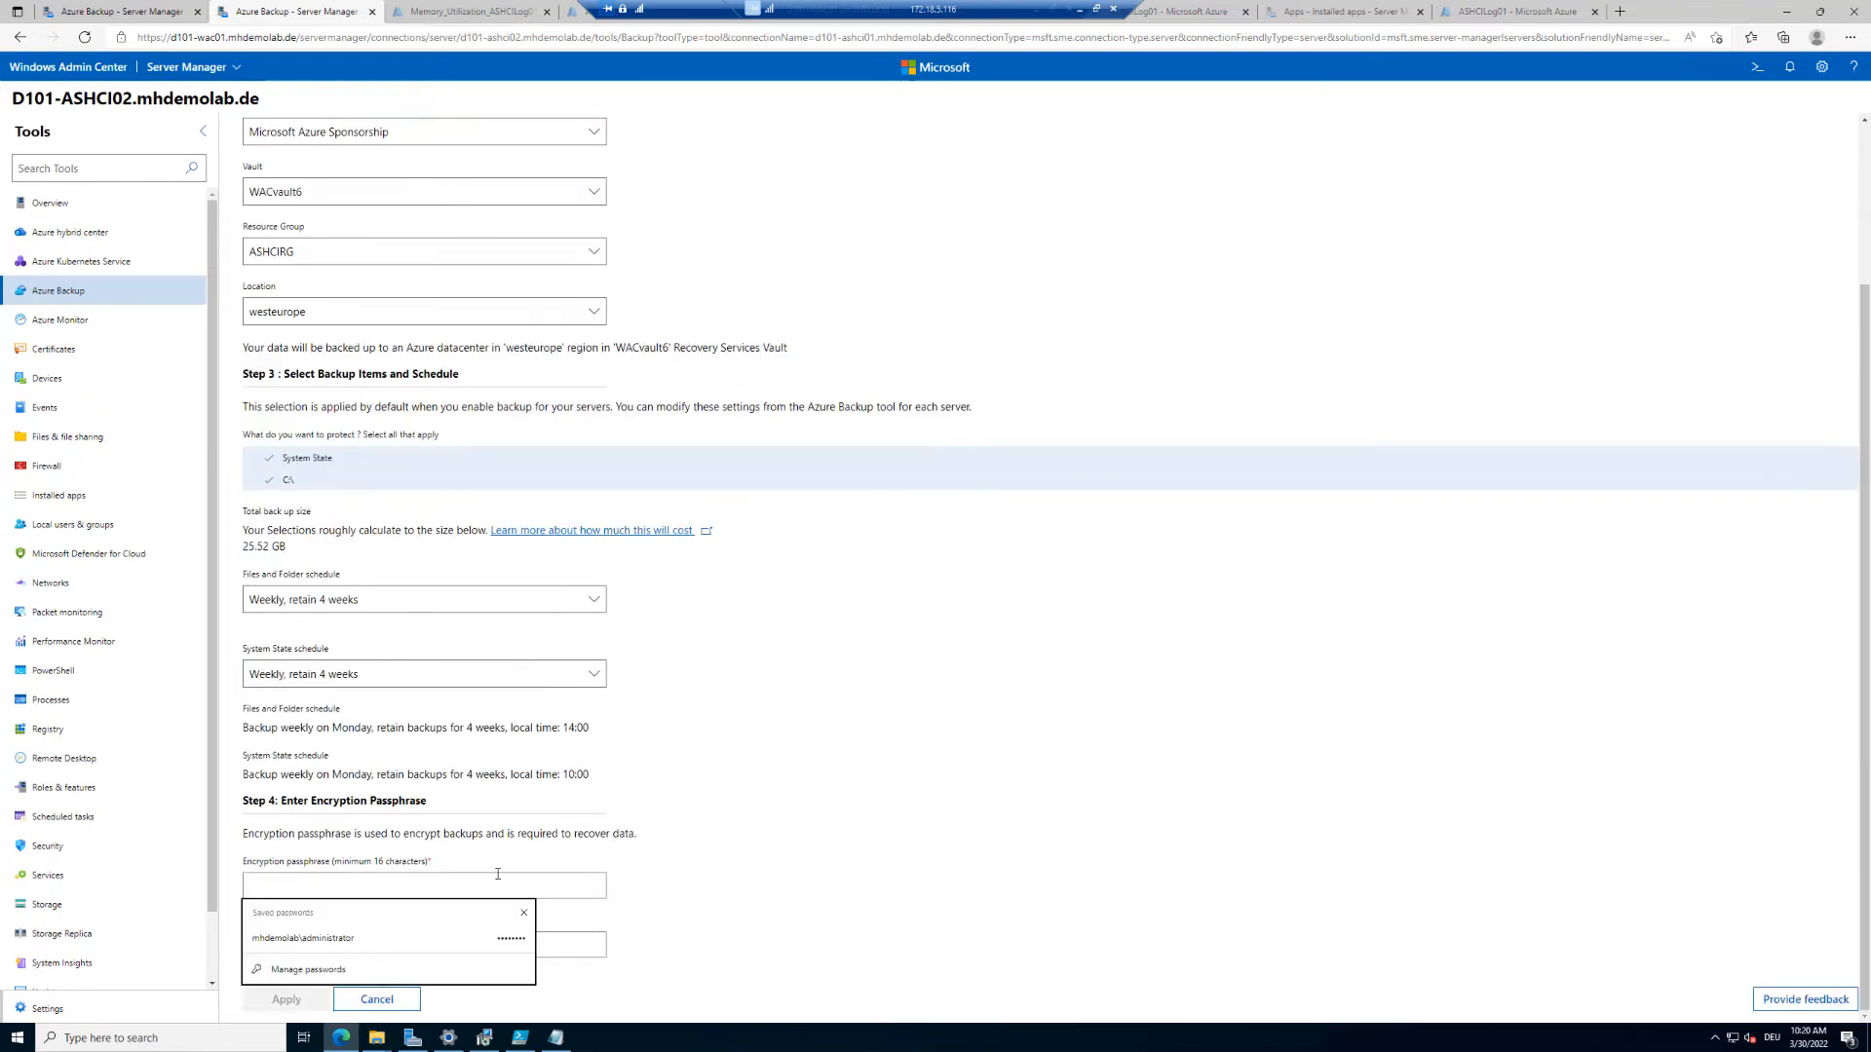
pyautogui.click(799, 868)
pyautogui.click(550, 884)
pyautogui.write('•••••••••••')
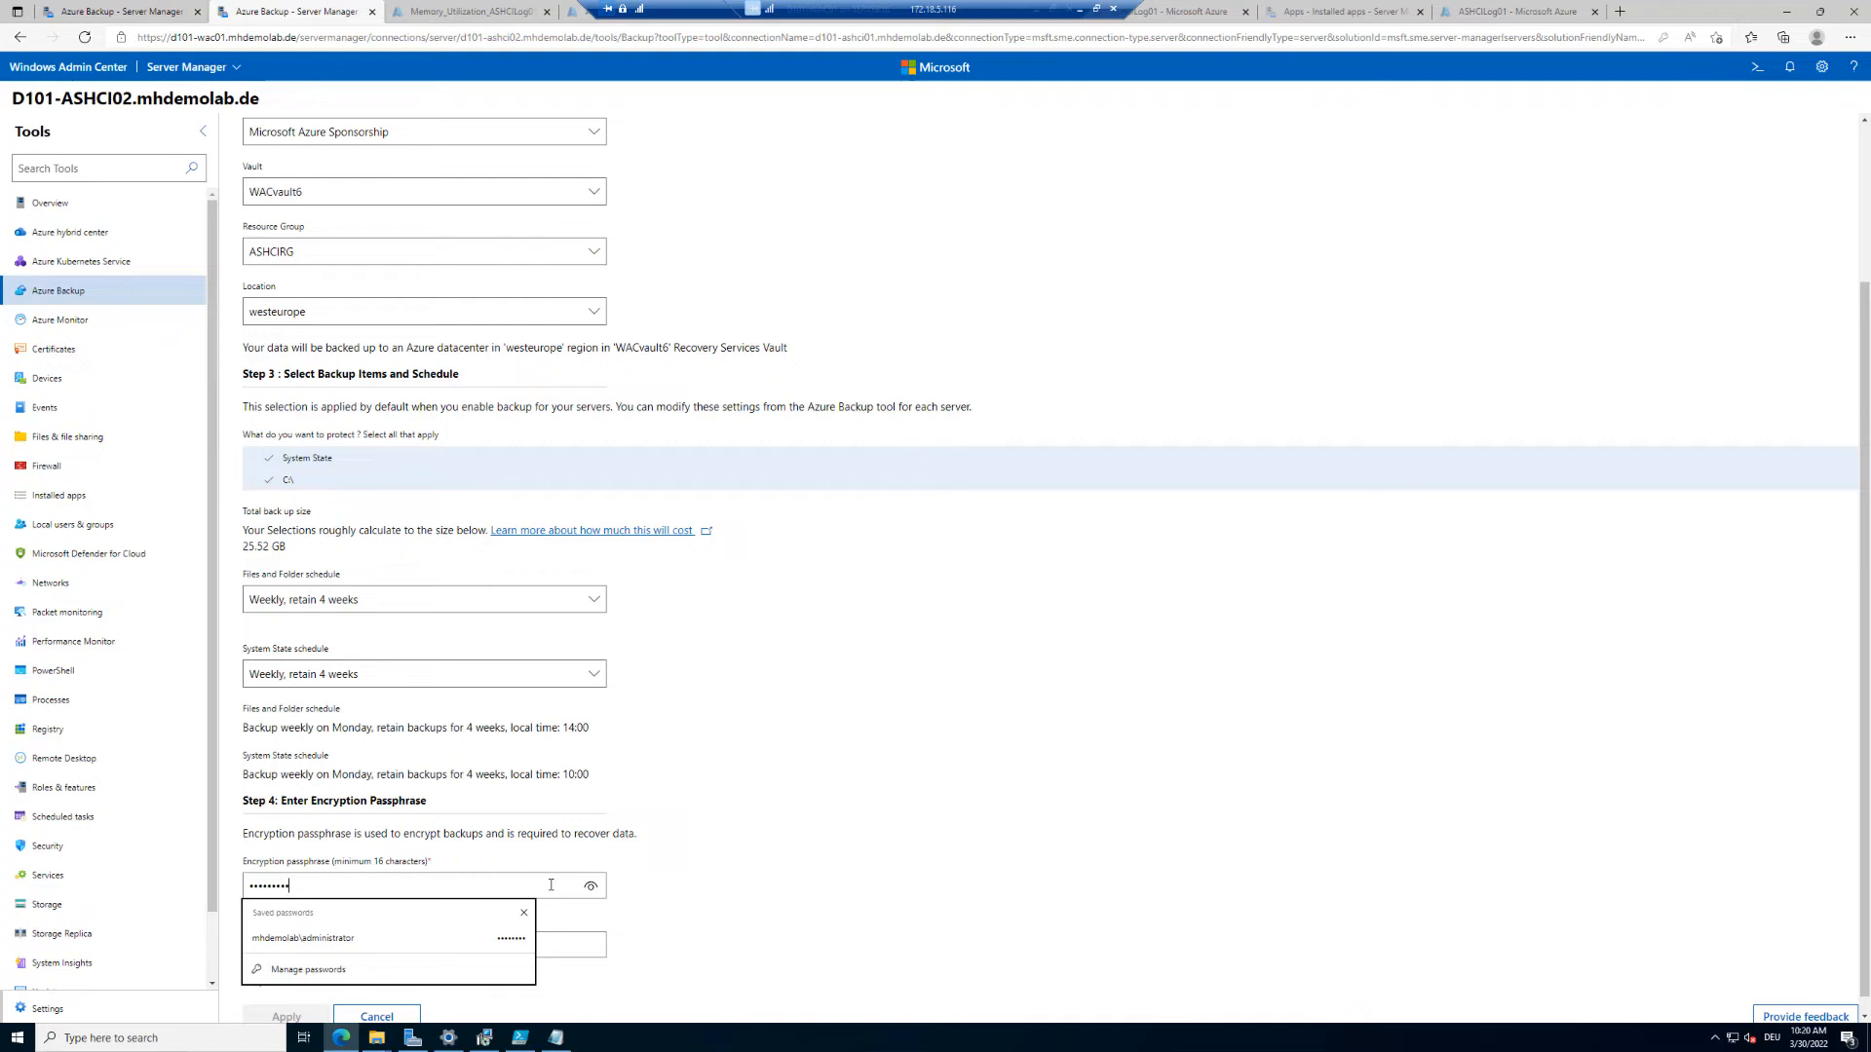
pyautogui.write('••••')
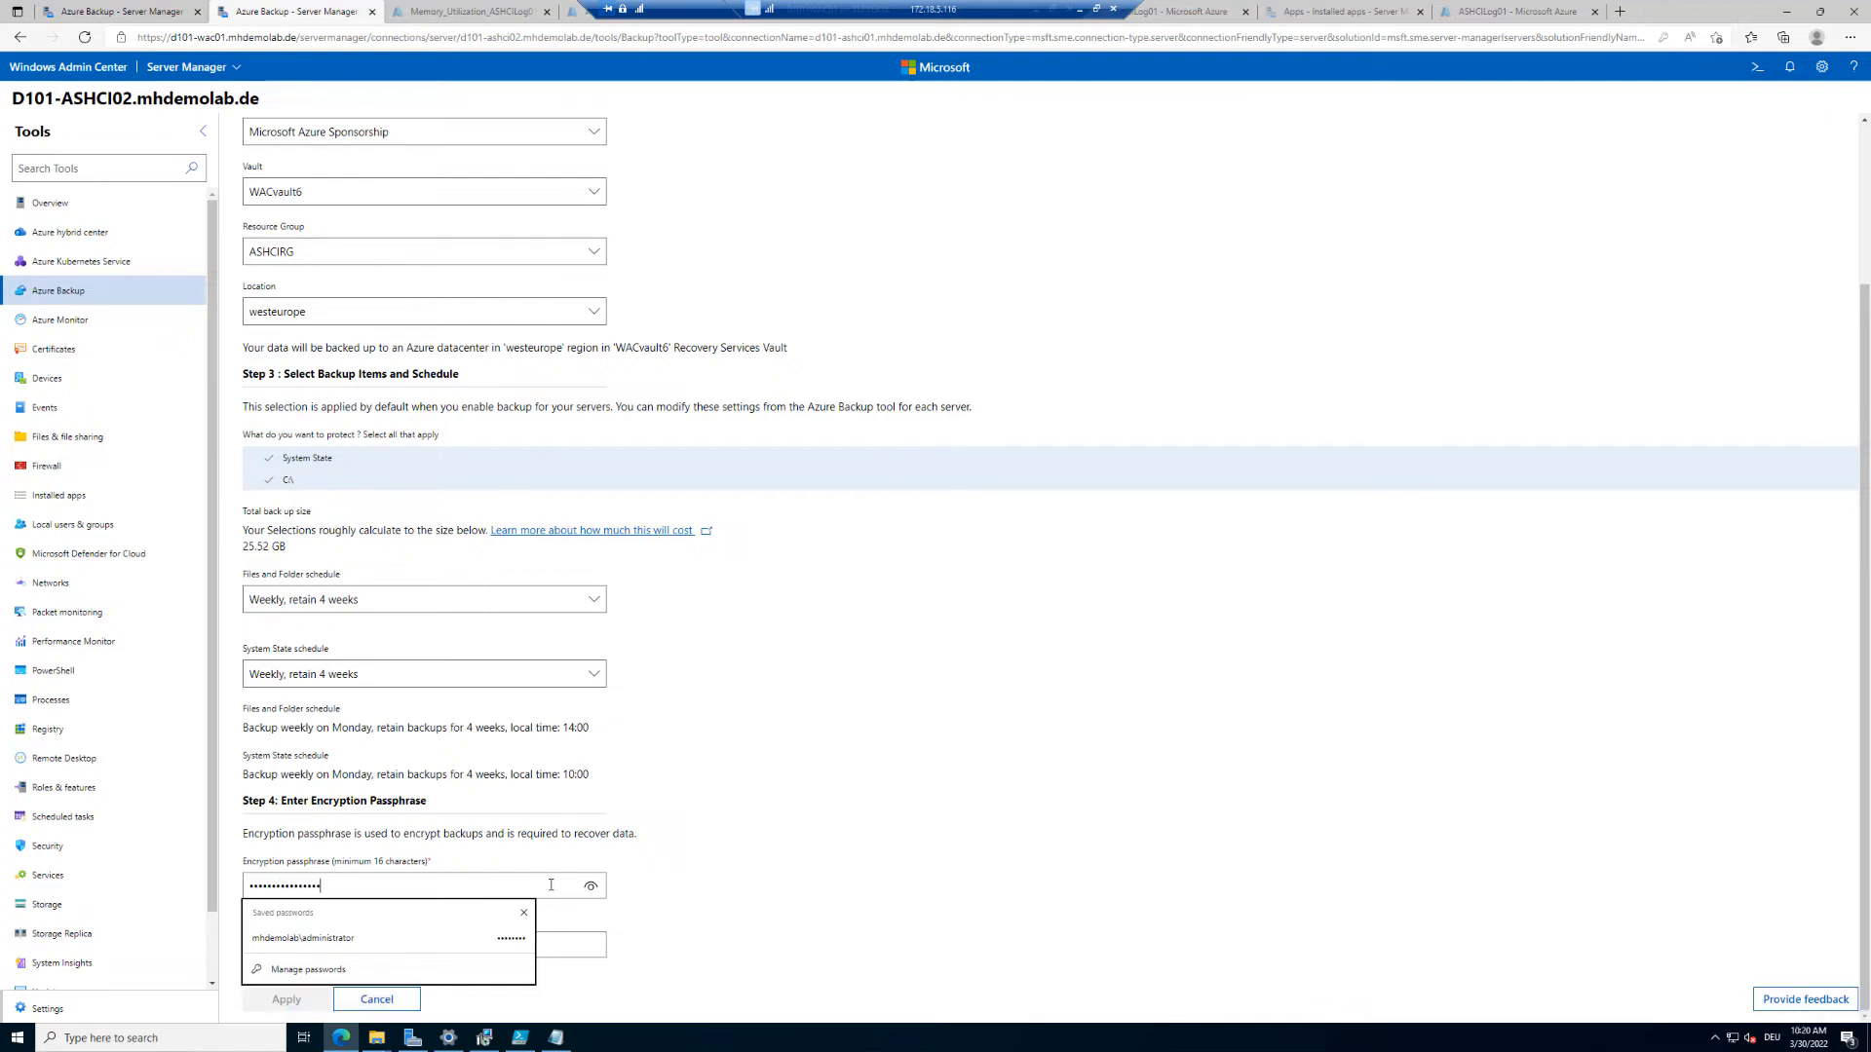
pyautogui.write('•')
pyautogui.press('Tab')
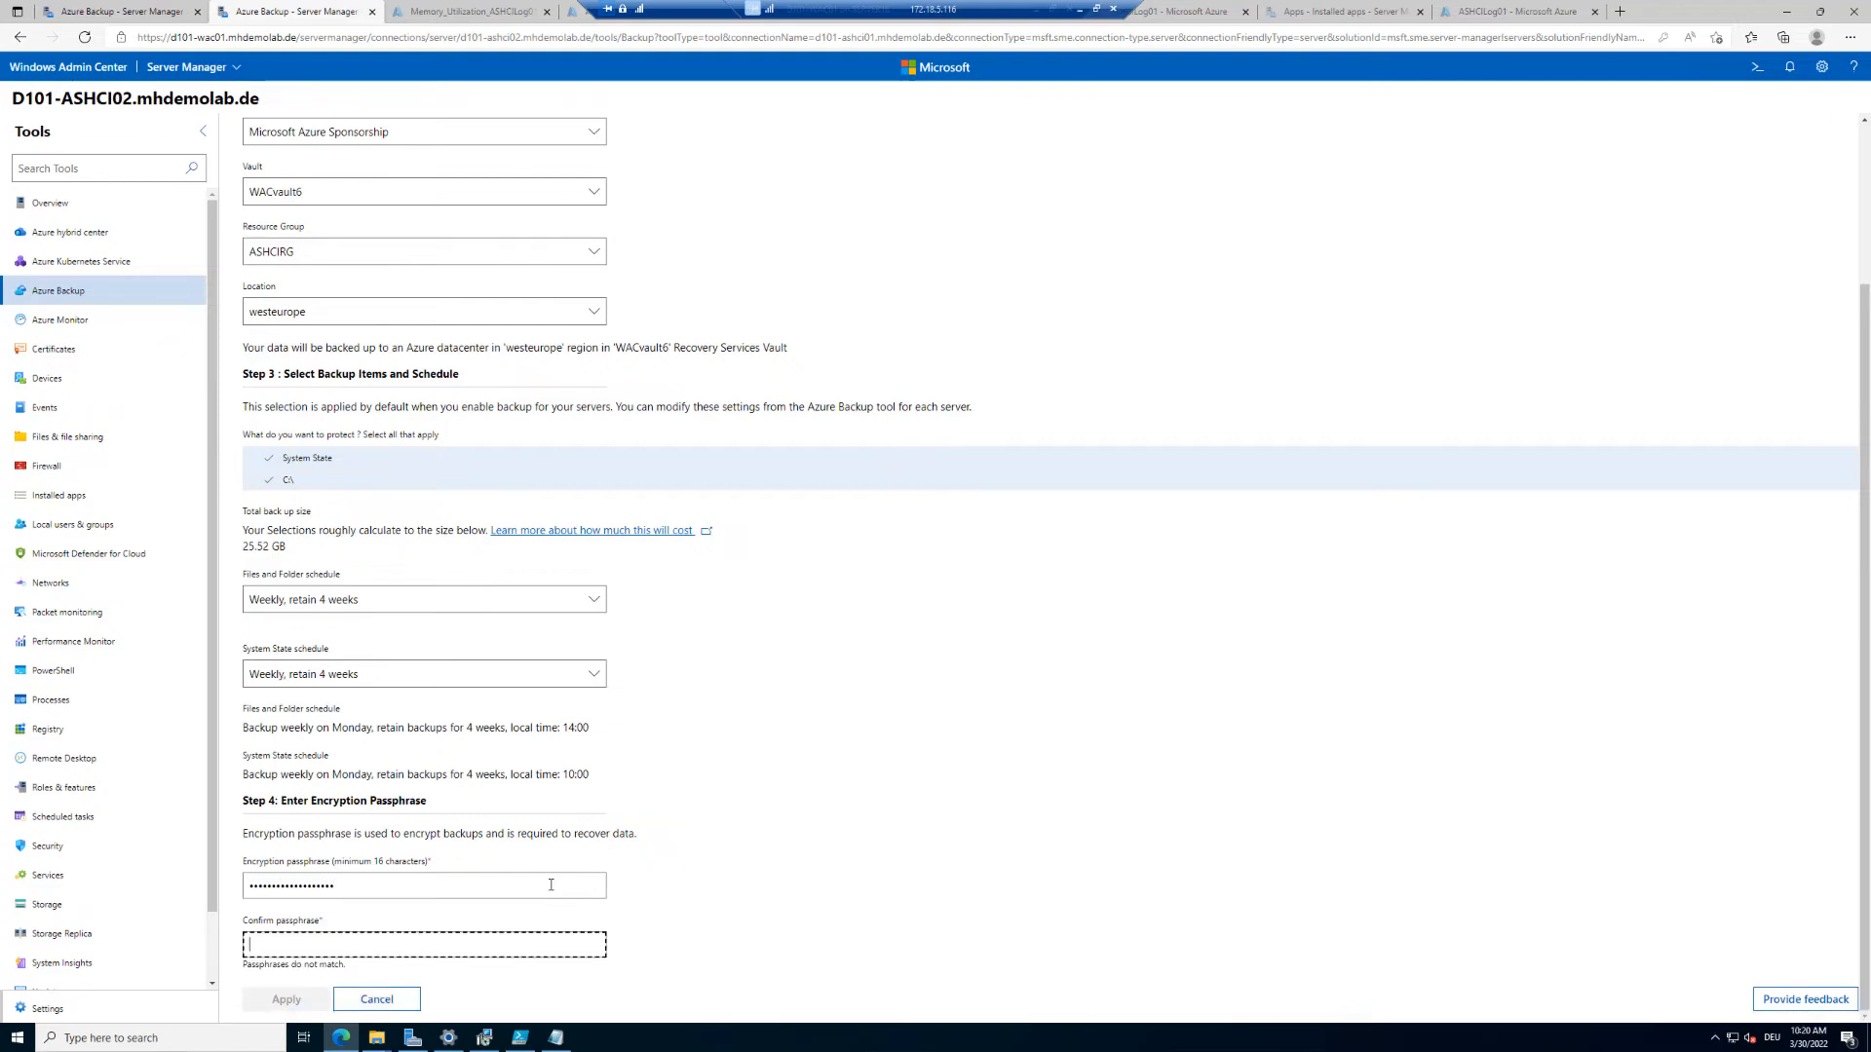
pyautogui.click(456, 946)
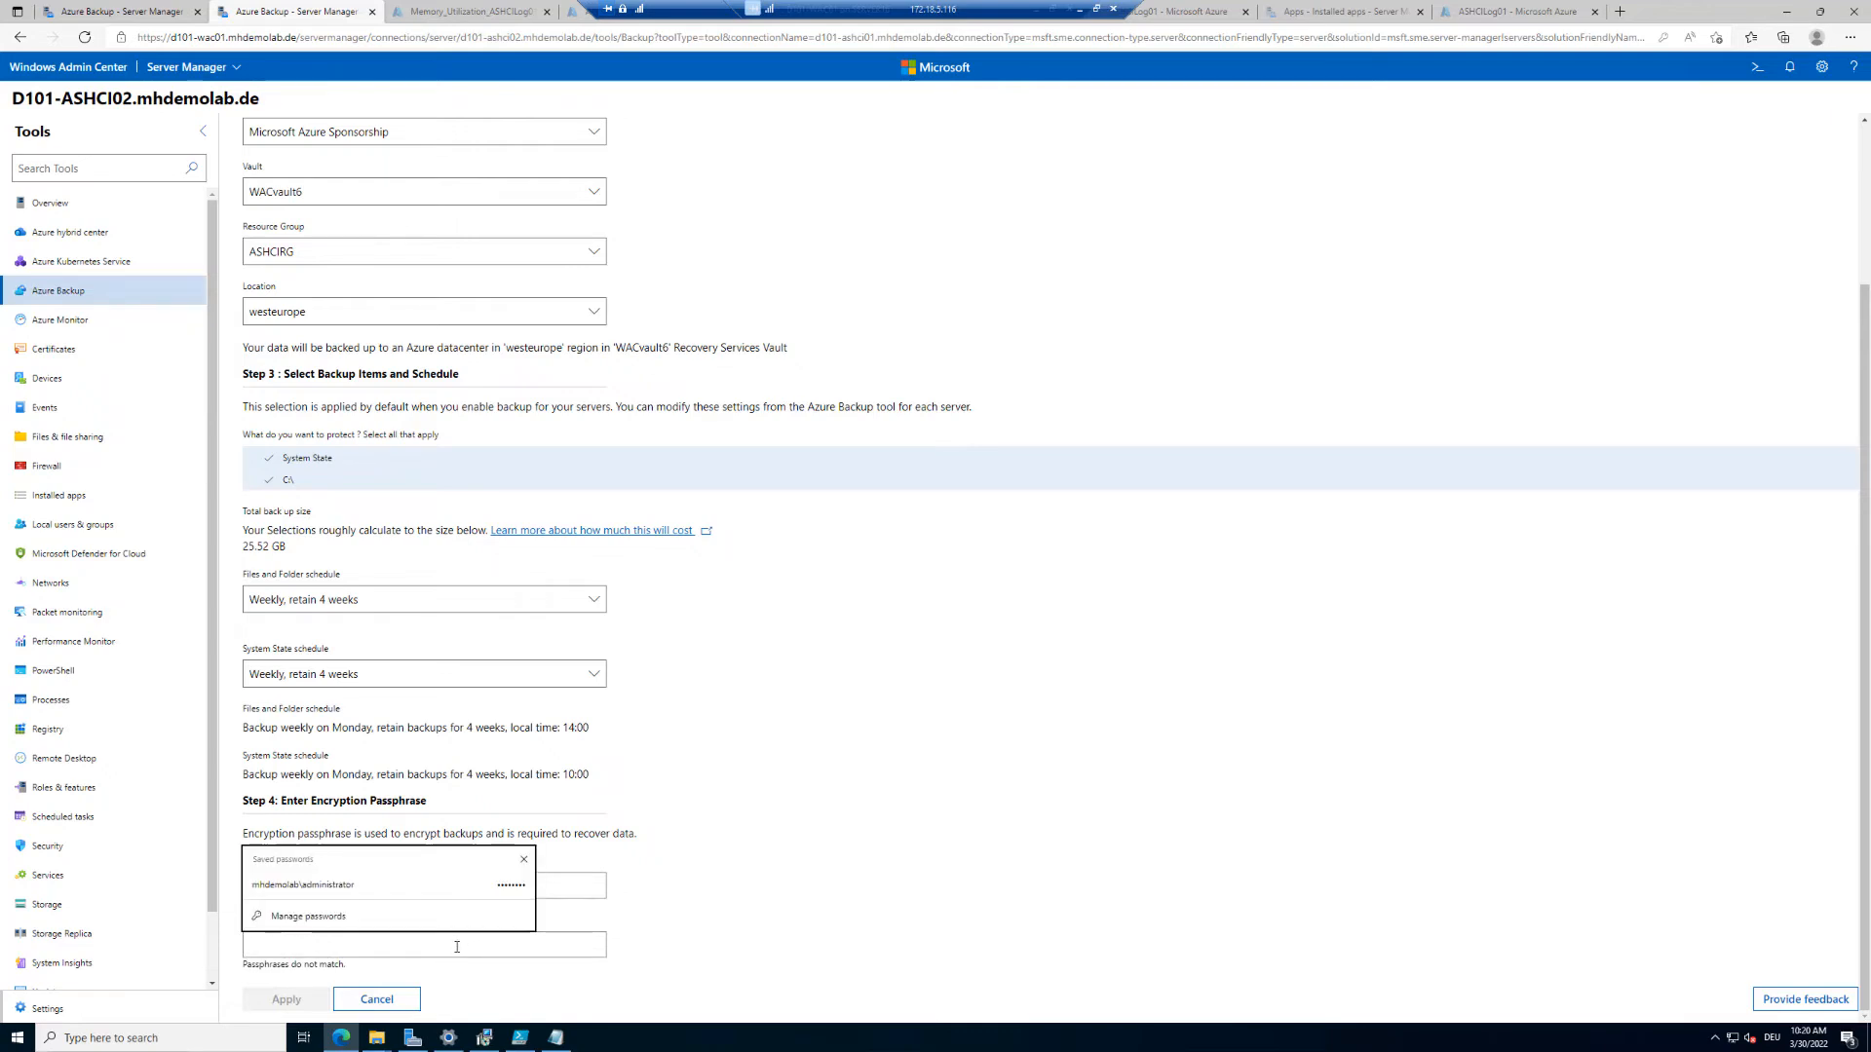
pyautogui.write('••••••••••••••')
pyautogui.click(930, 799)
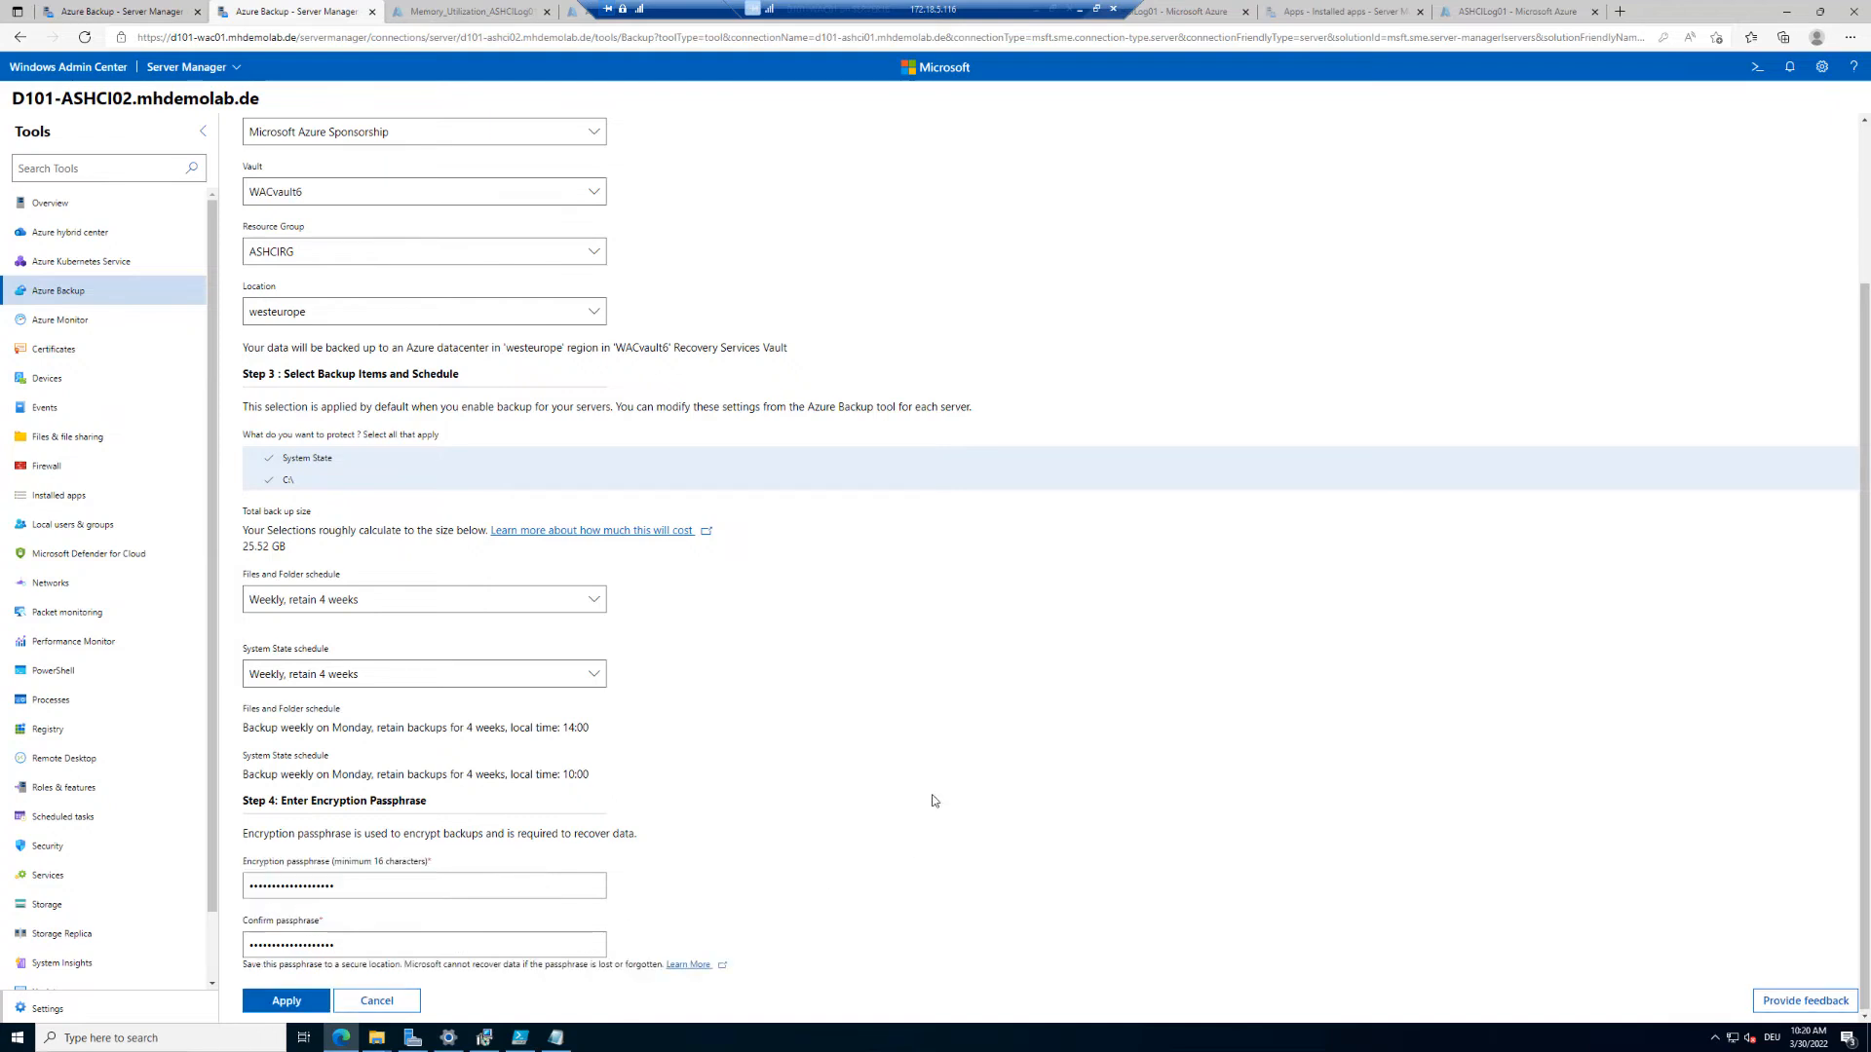
pyautogui.click(286, 1001)
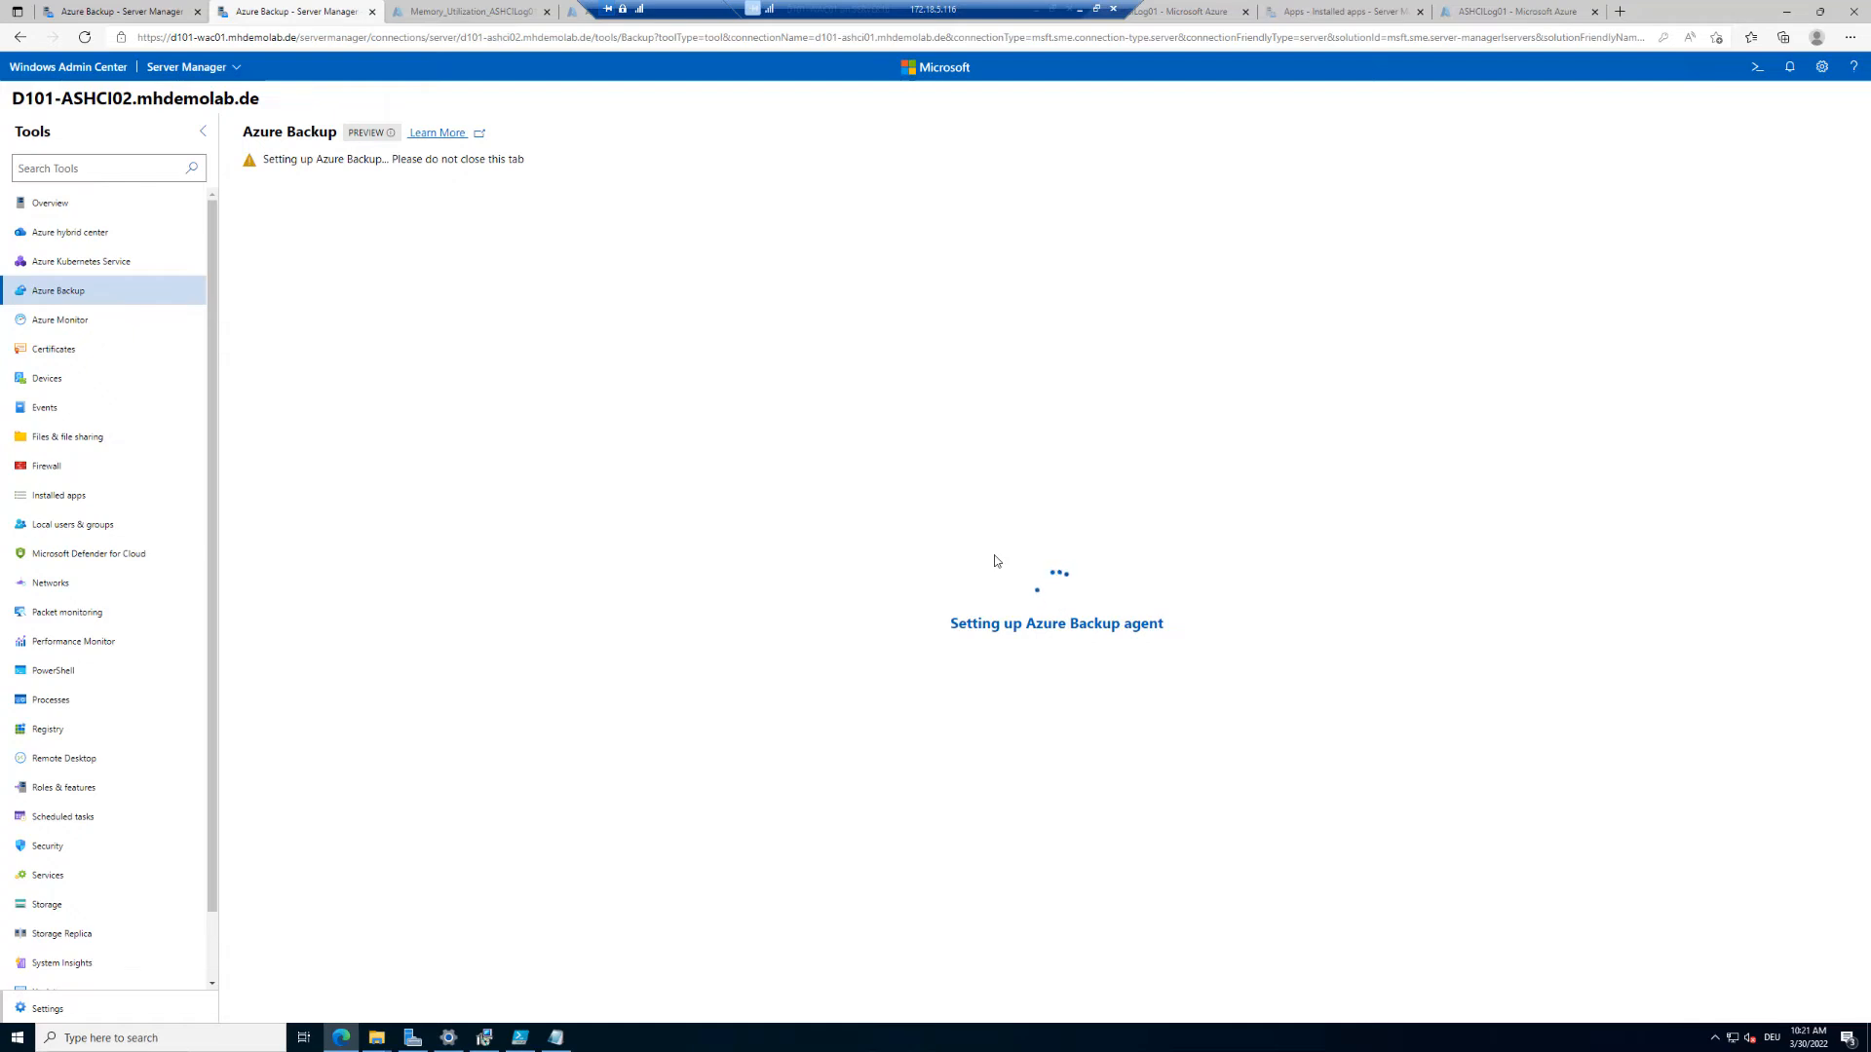
# Check D101-ASHCI01's recovery points and backup jobs, and the progress of the Azure Backup setup on D101-ASHCI02.
pyautogui.click(142, 20)
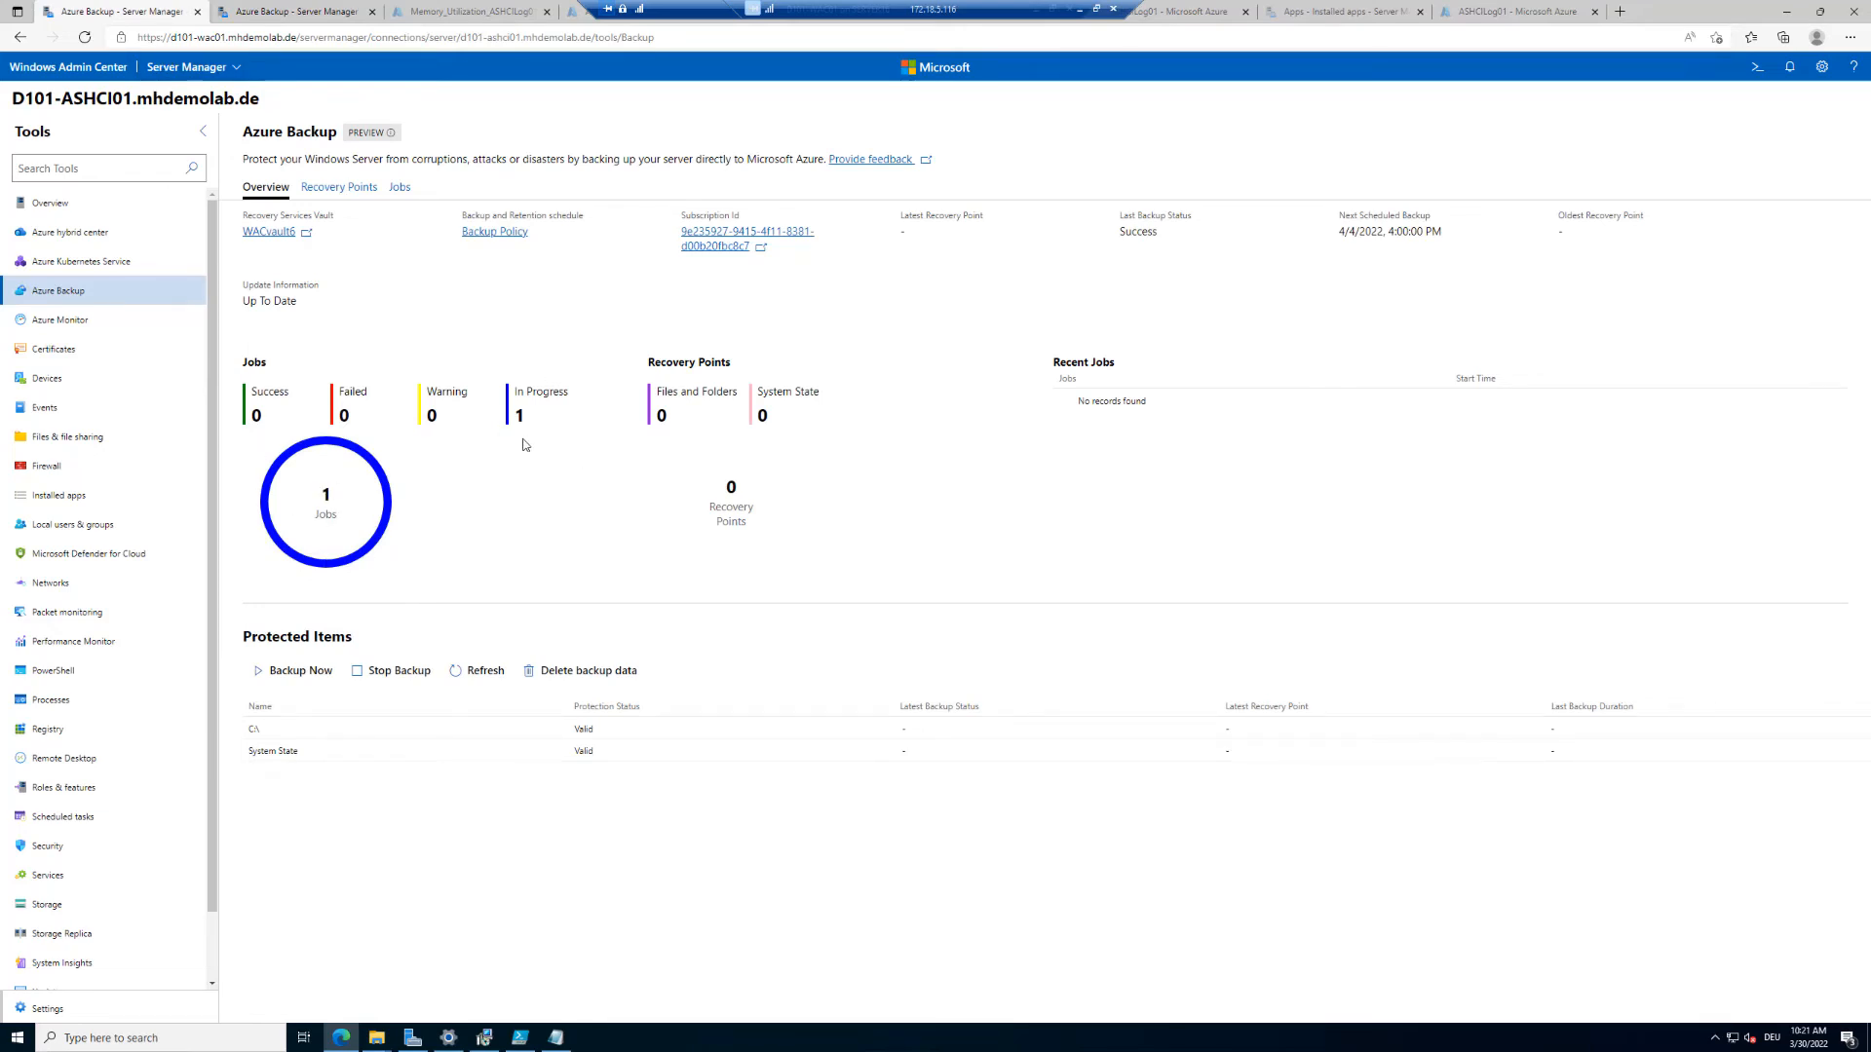
pyautogui.click(322, 189)
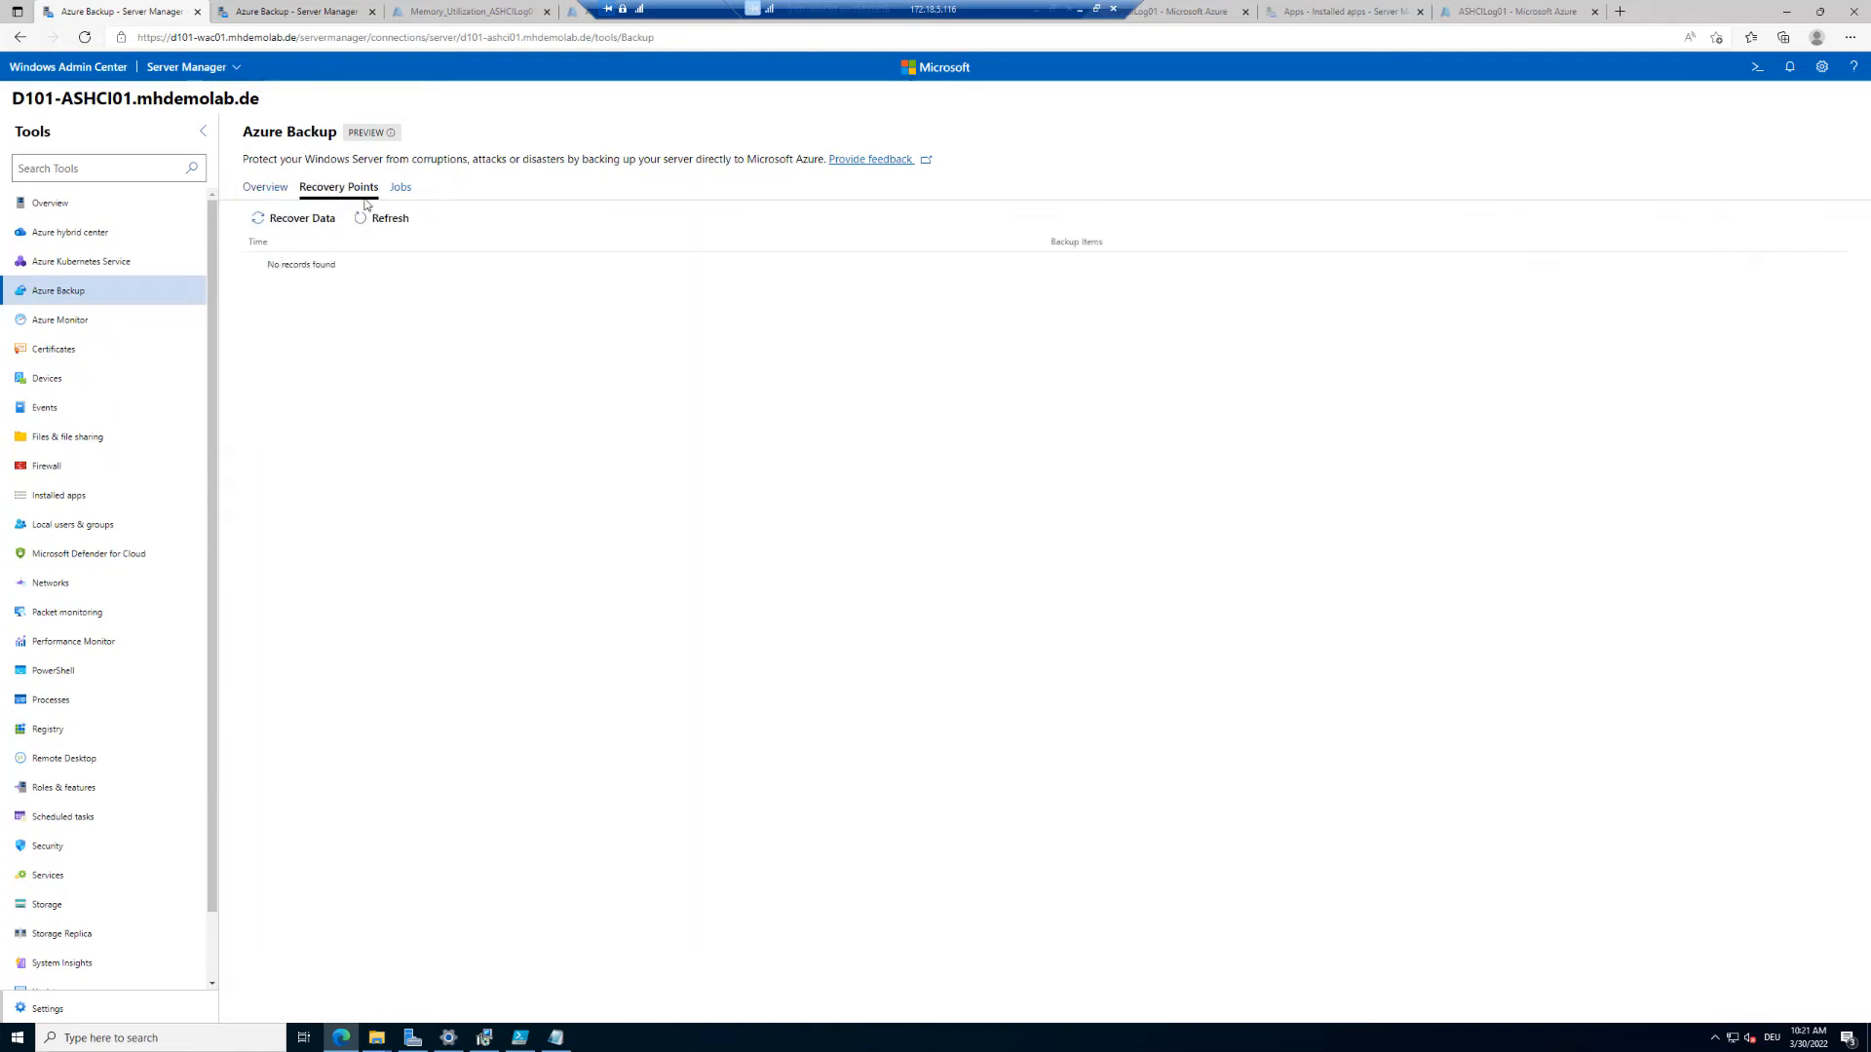
pyautogui.click(398, 192)
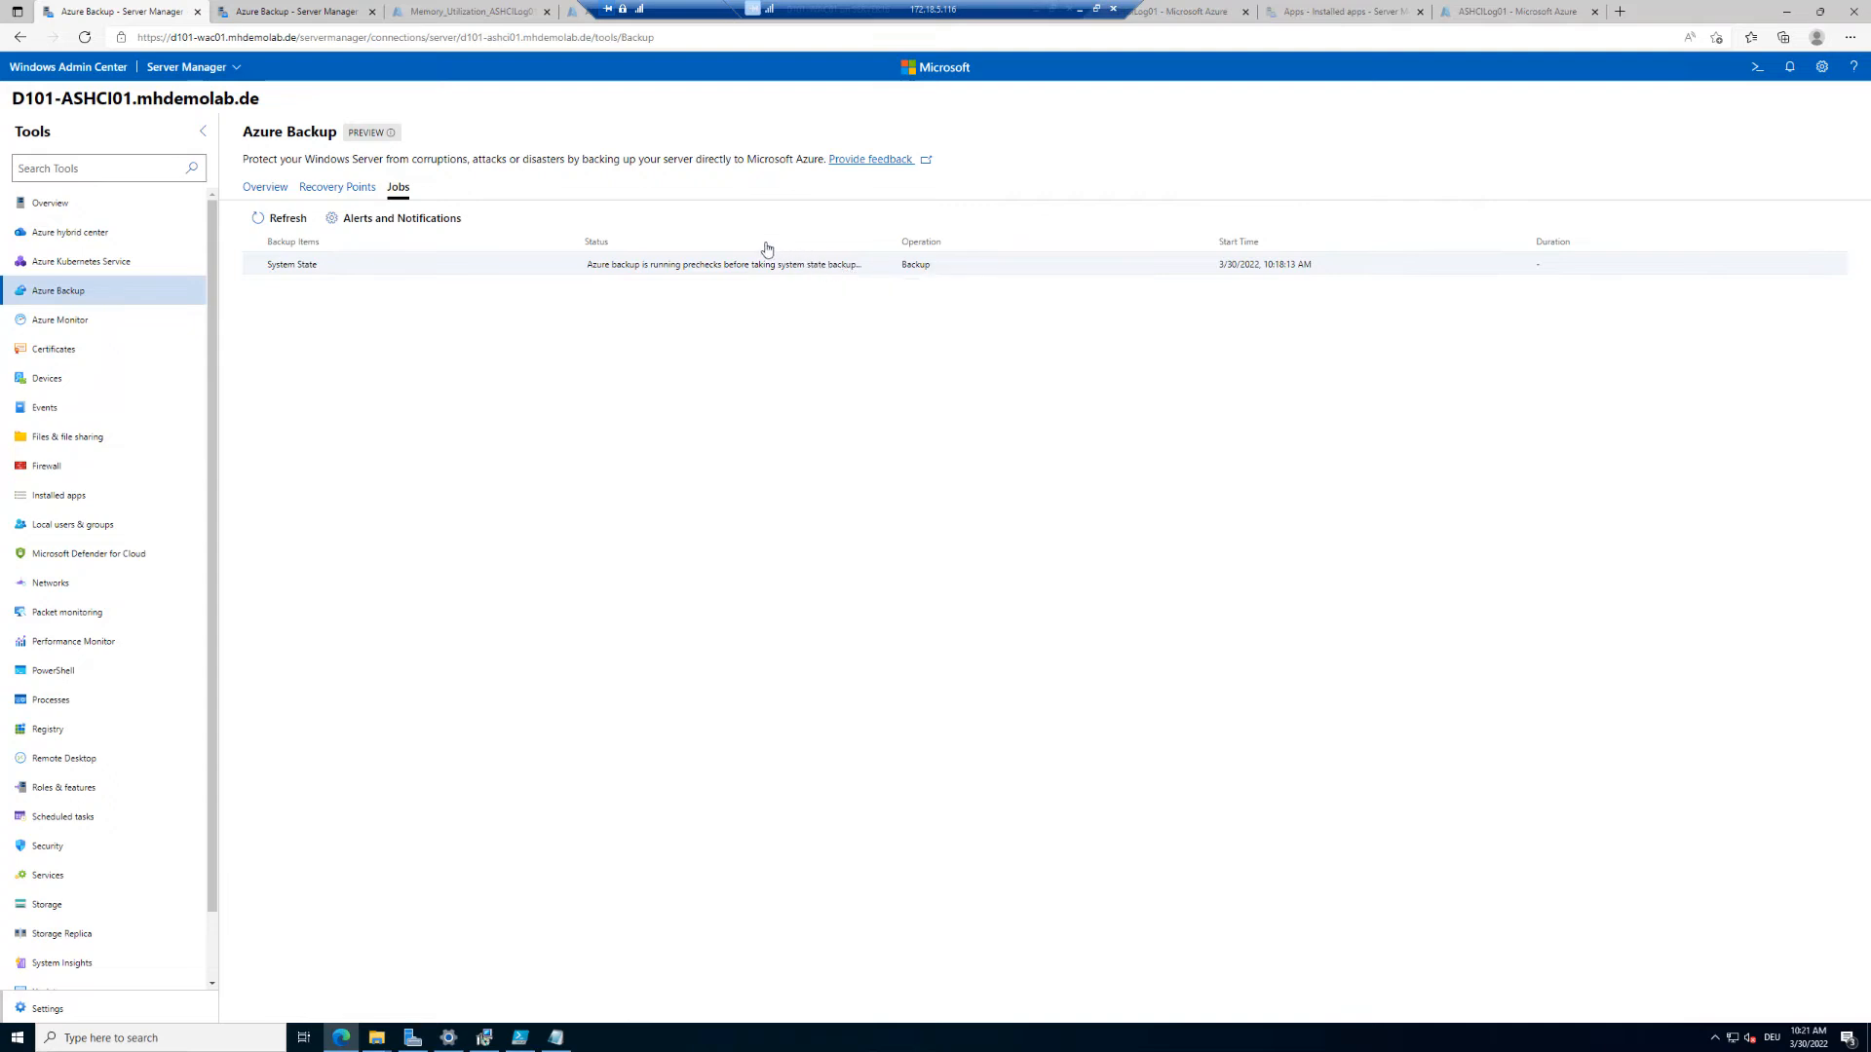
pyautogui.click(321, 8)
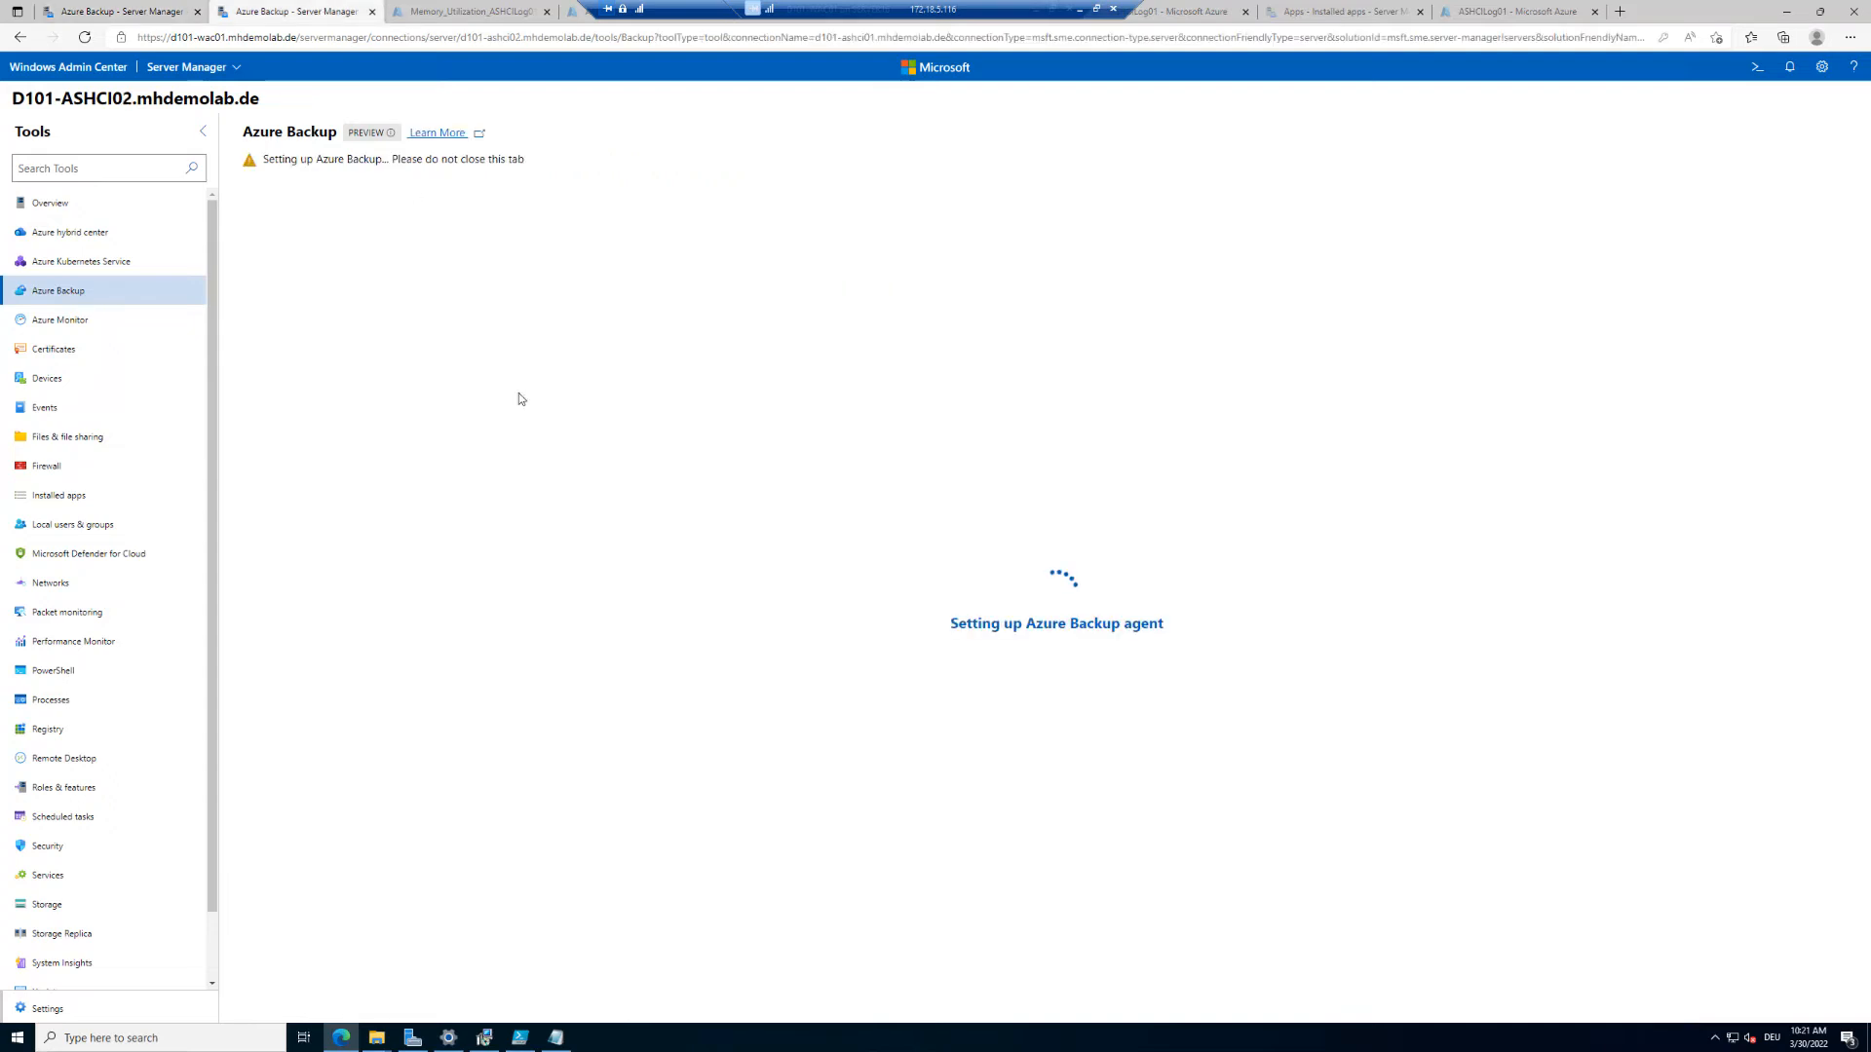
pyautogui.click(107, 7)
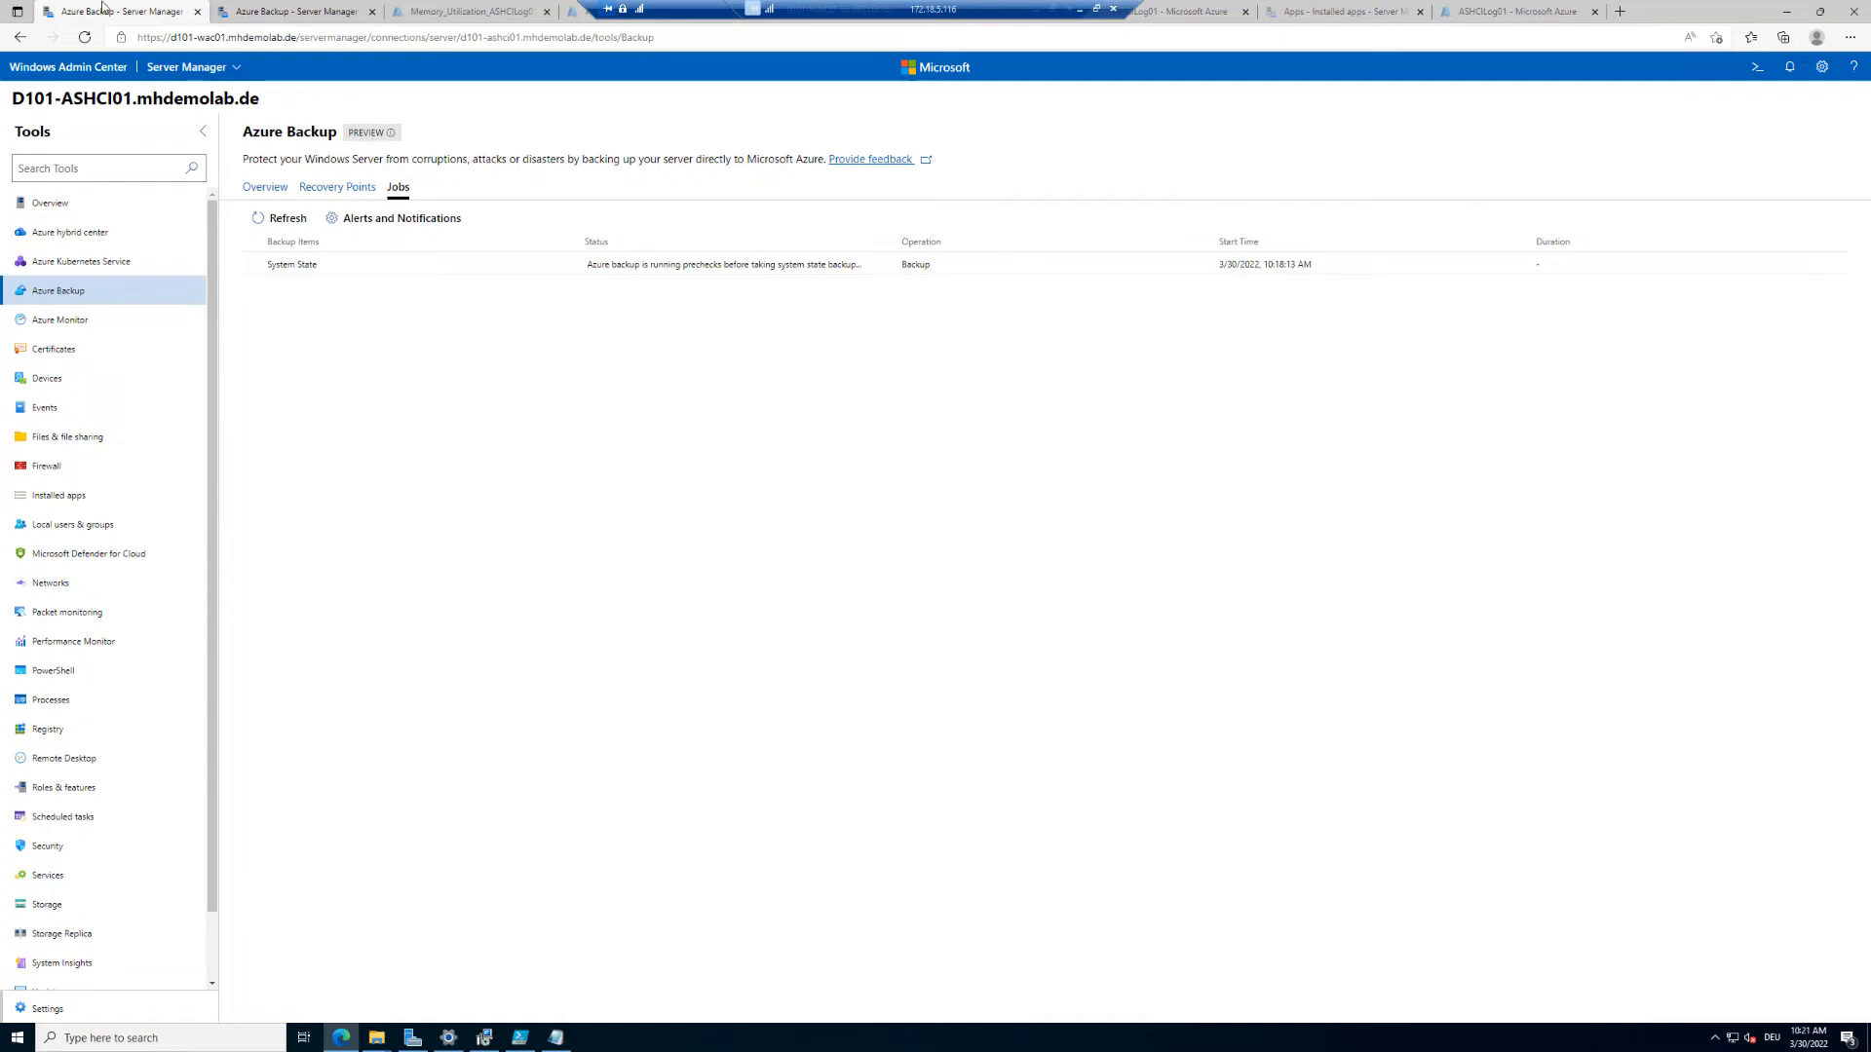
pyautogui.click(280, 9)
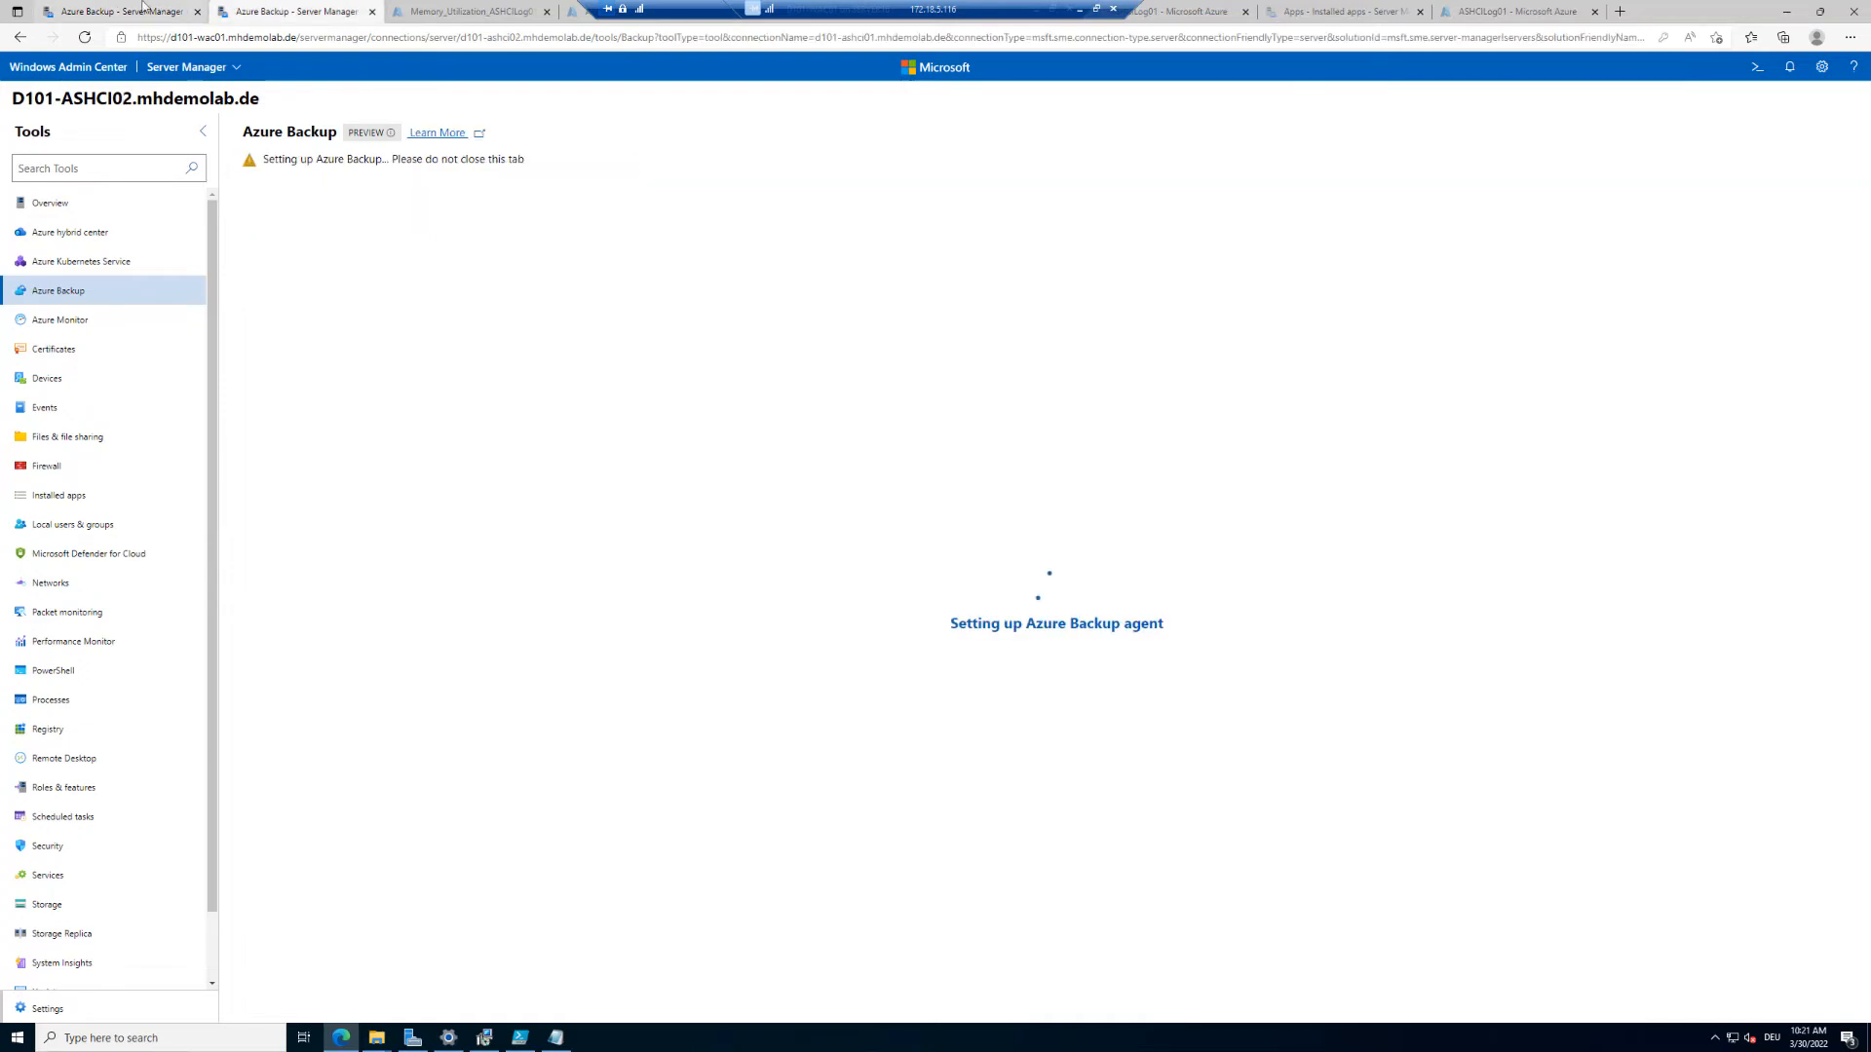
# Compare the Azure Backup overviews of D101-ASHCI01 and D101-ASHCI02, and examine D101-ASHCI01's recovery points and jobs.
pyautogui.click(103, 8)
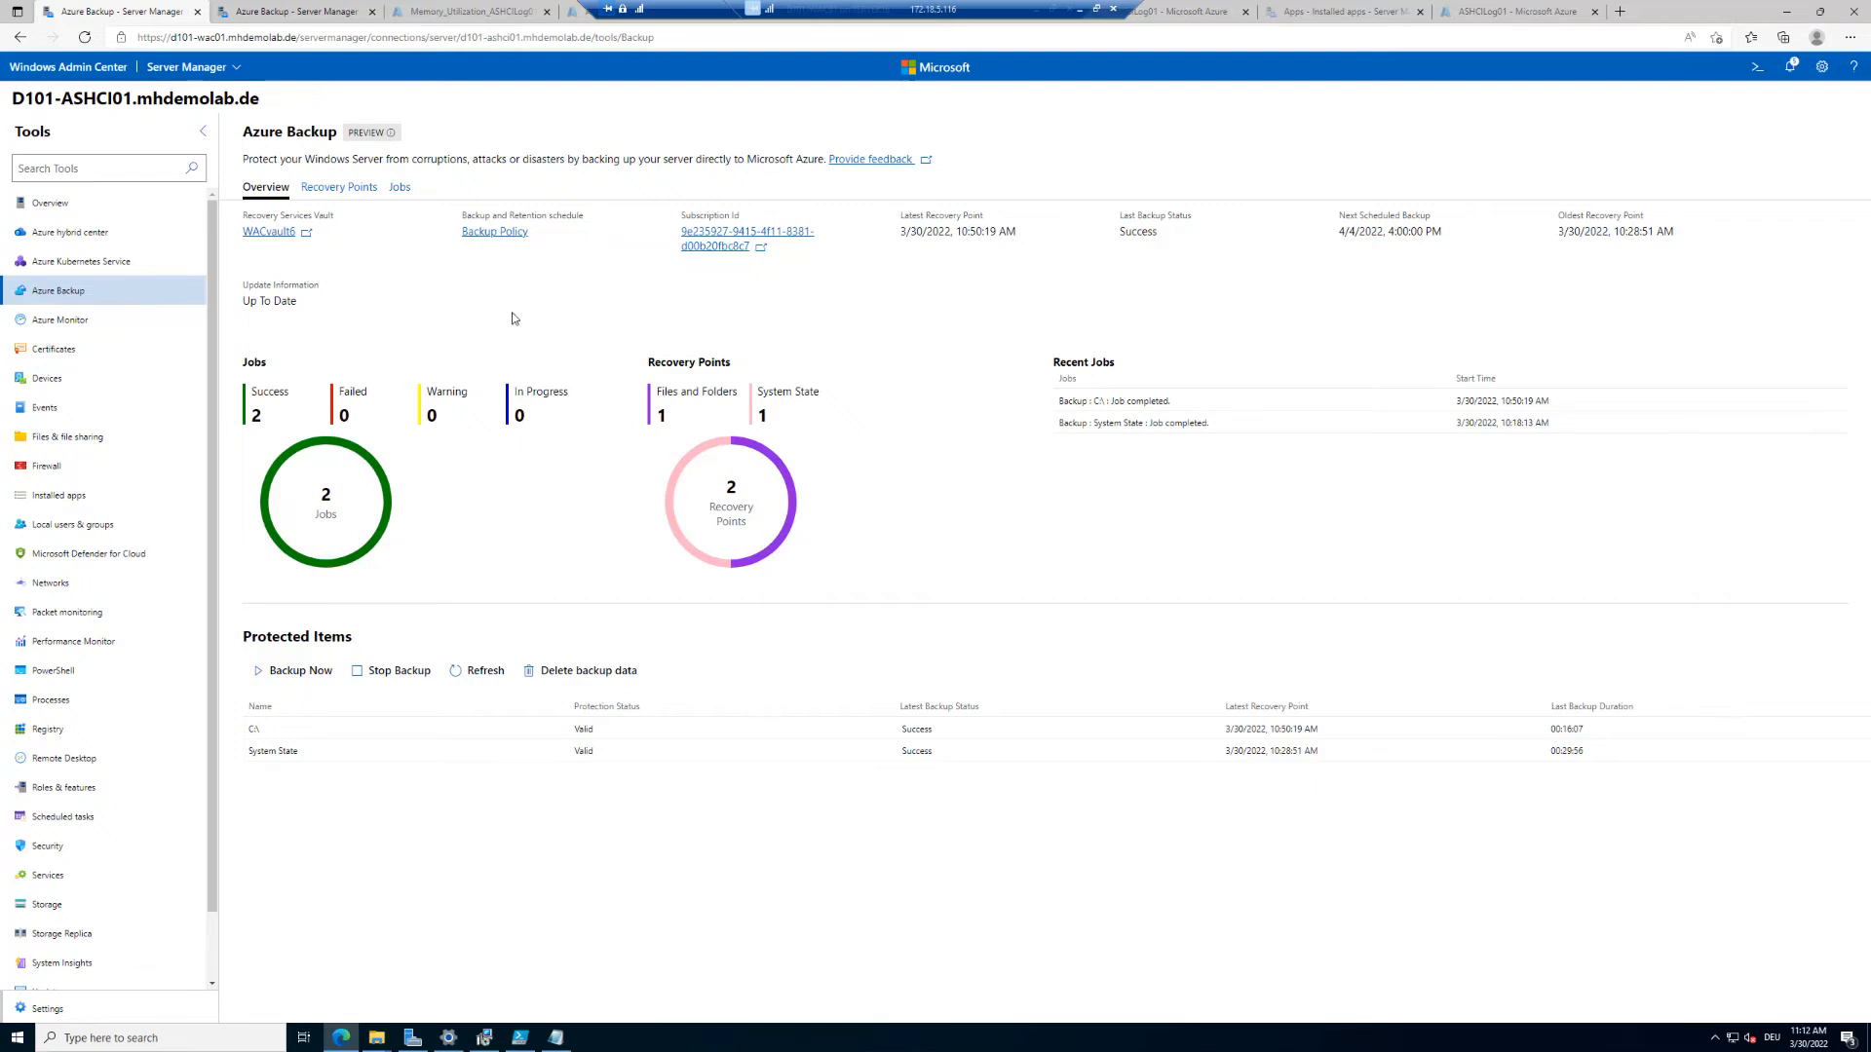
pyautogui.click(293, 11)
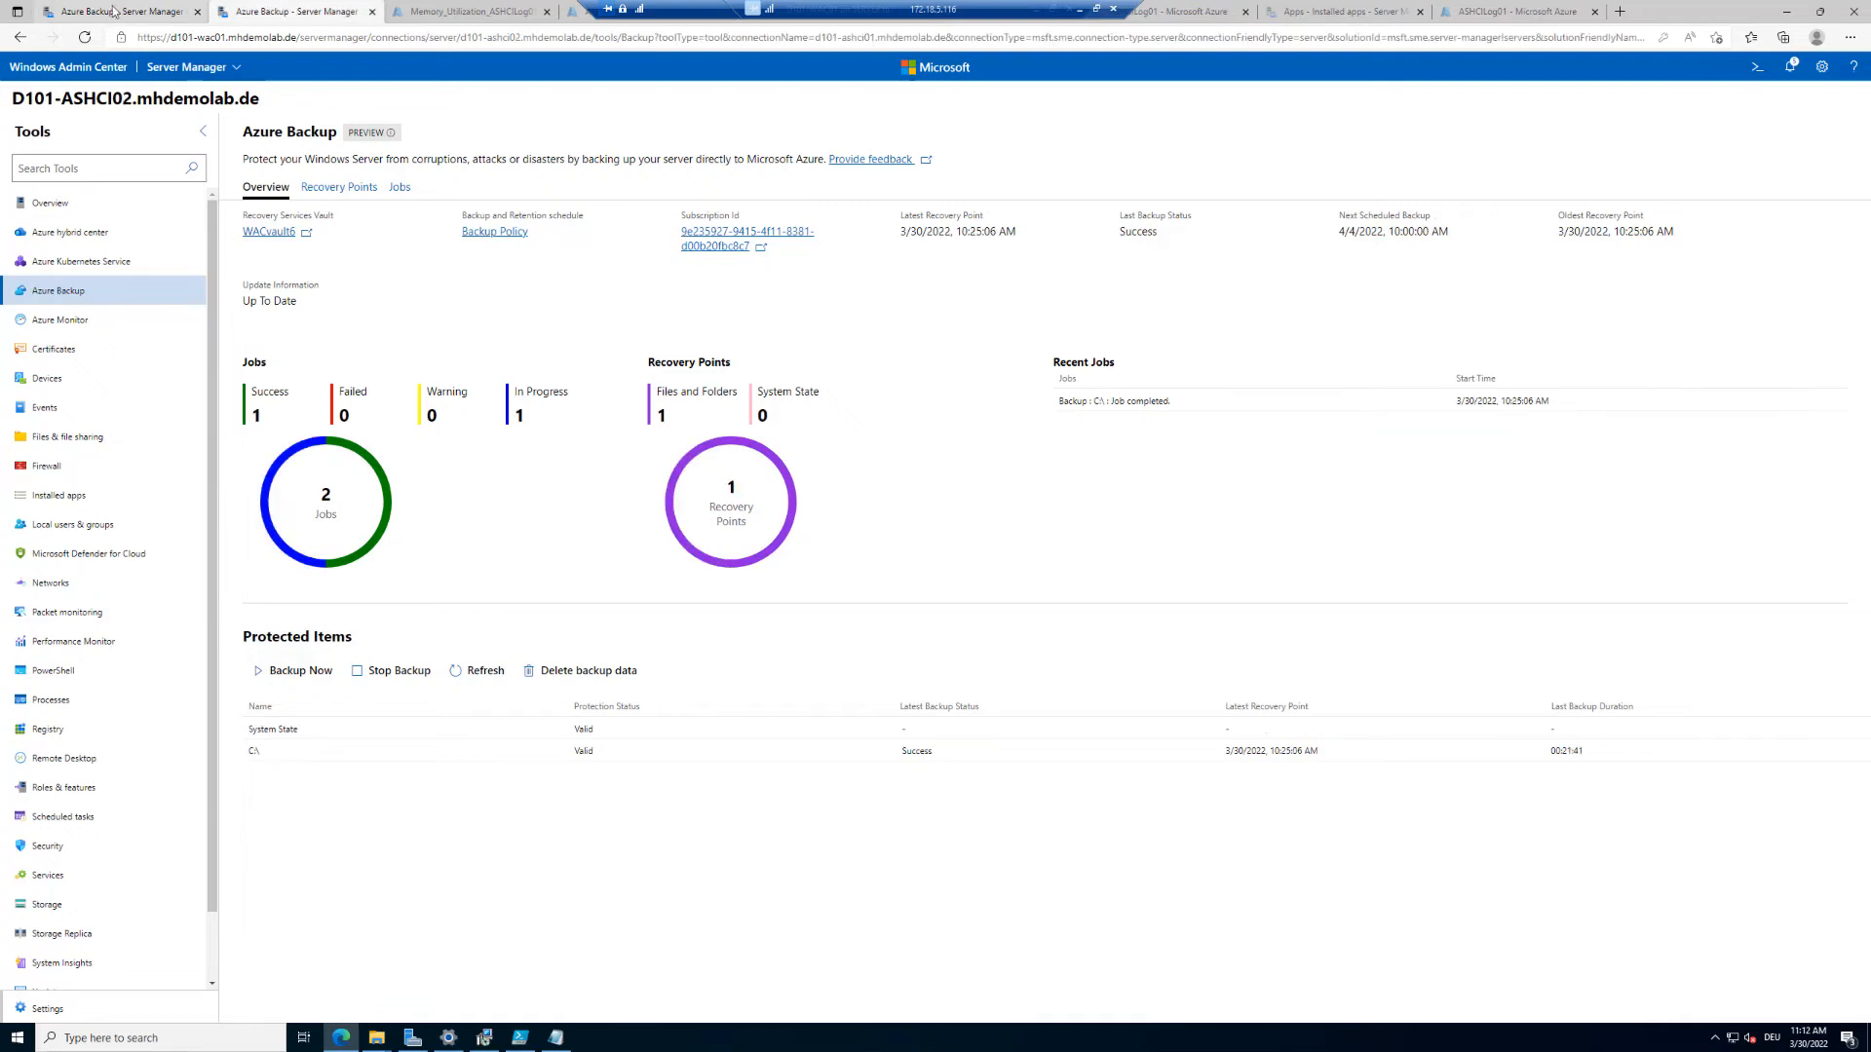
pyautogui.click(143, 9)
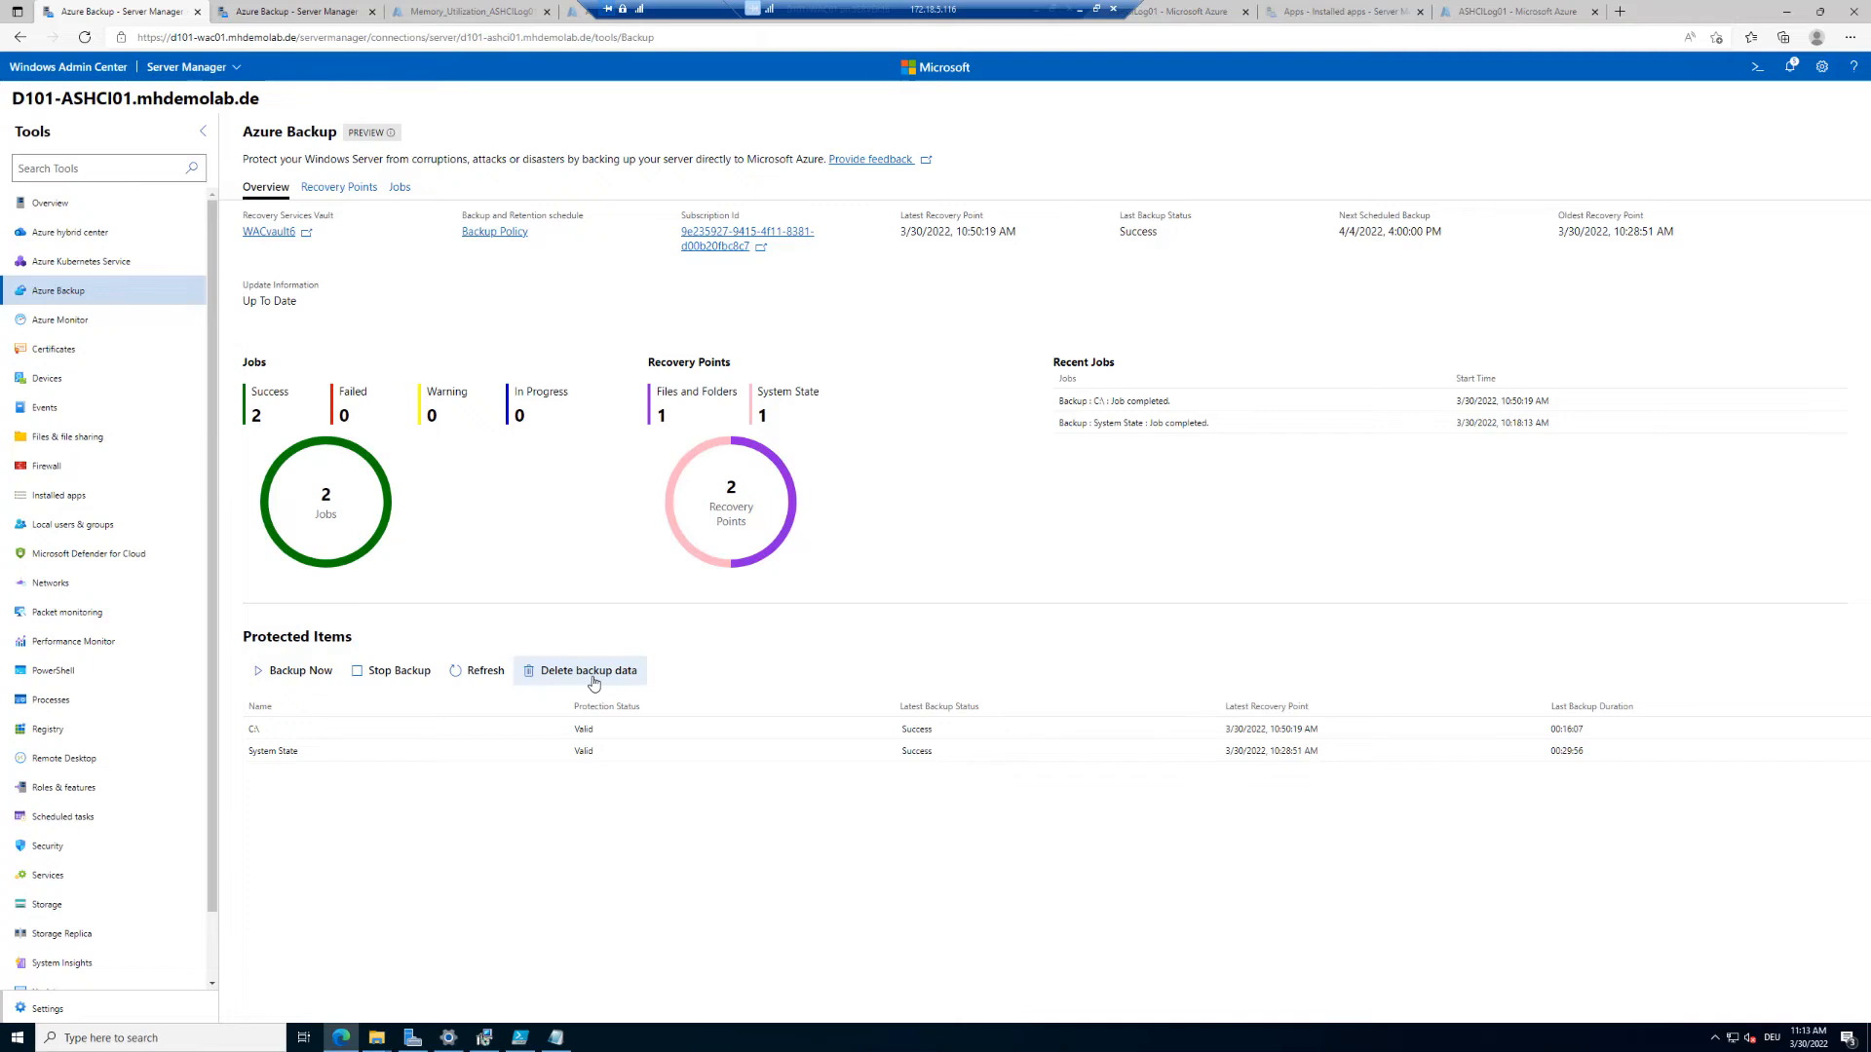
pyautogui.click(348, 190)
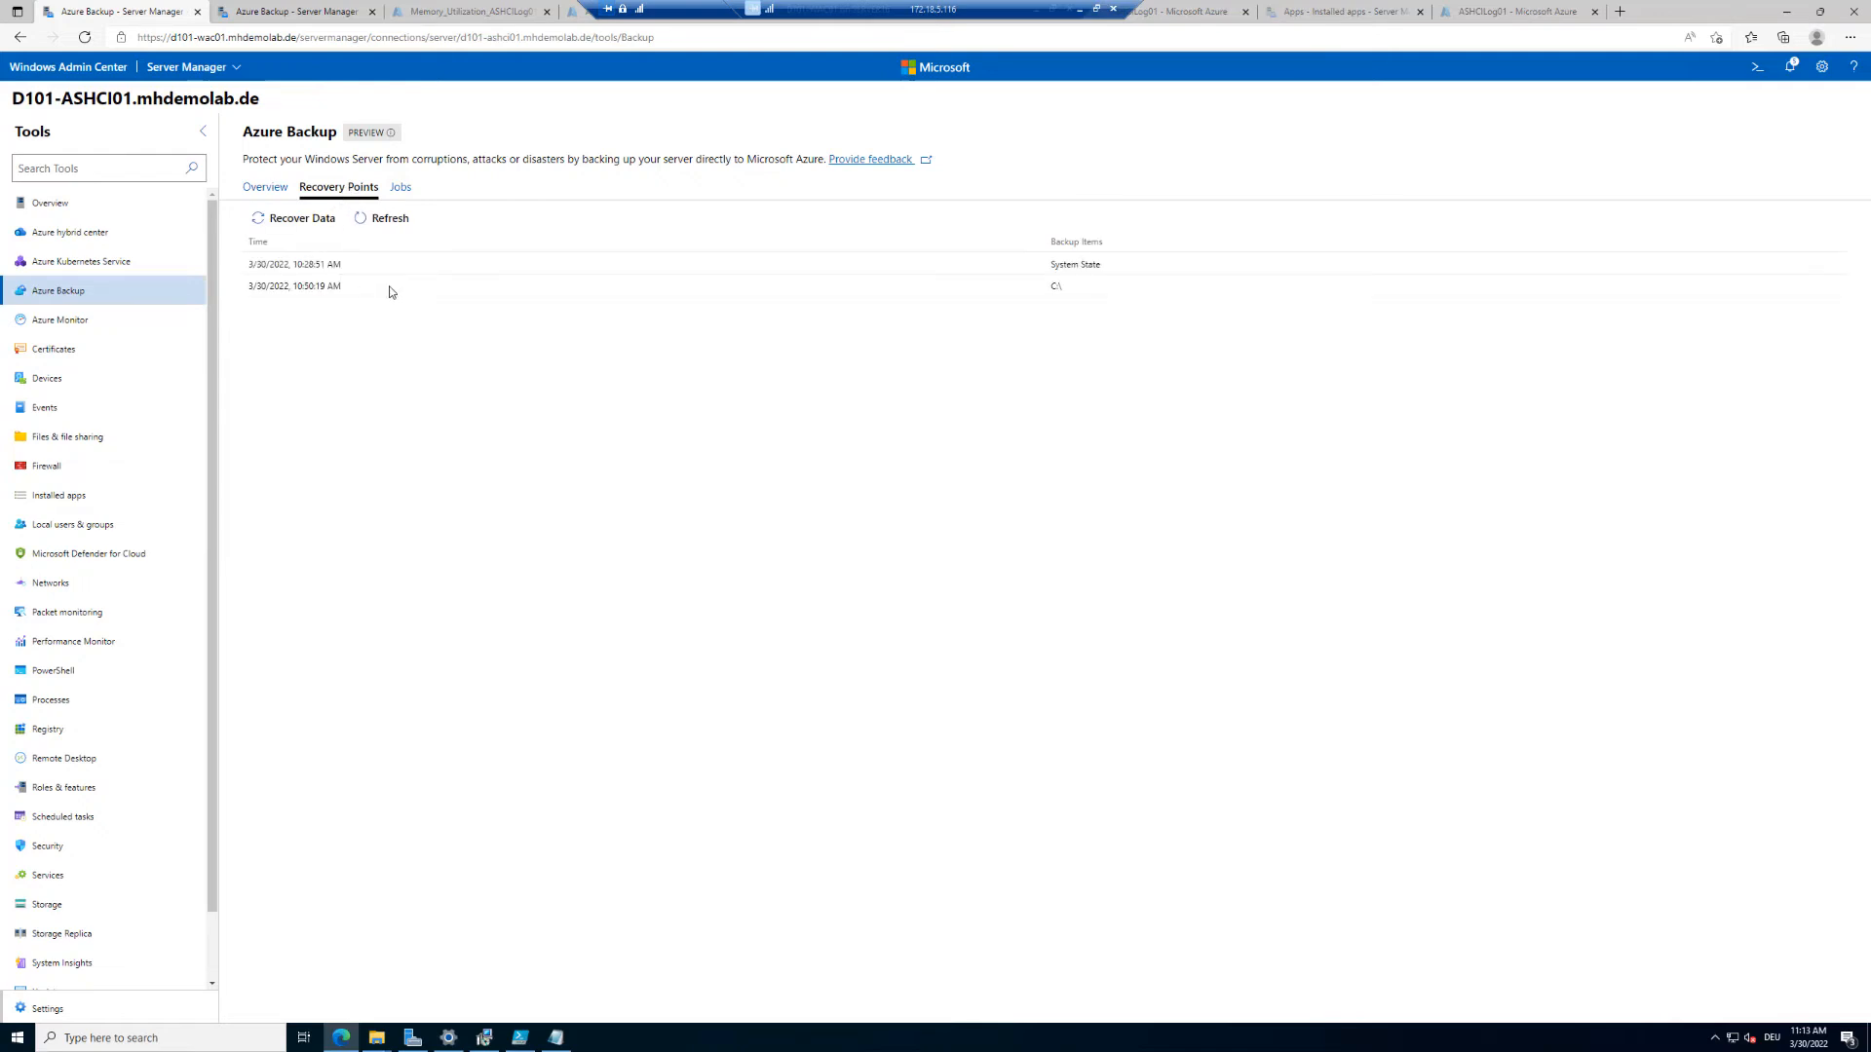
pyautogui.click(400, 191)
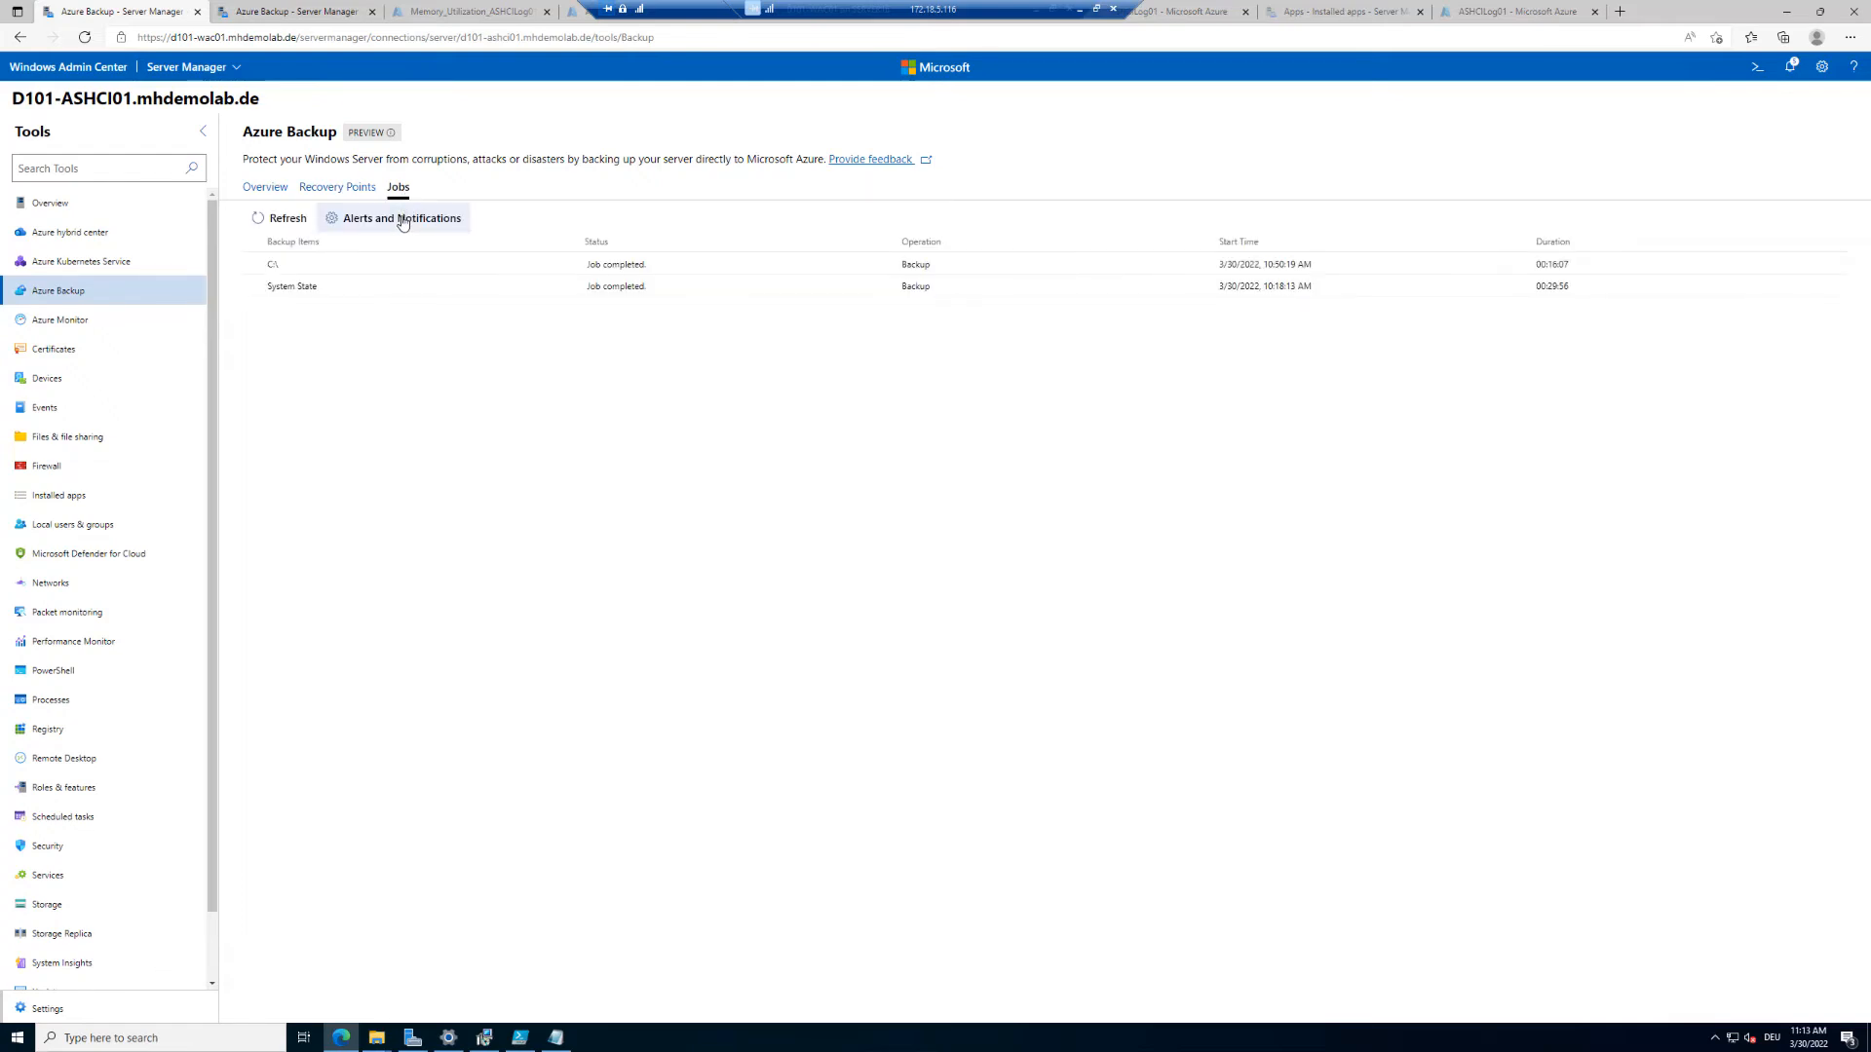
# View the backup alerts and notifications for D101-ASHCI01's vault in the Azure portal and return to its backup jobs.
pyautogui.click(402, 221)
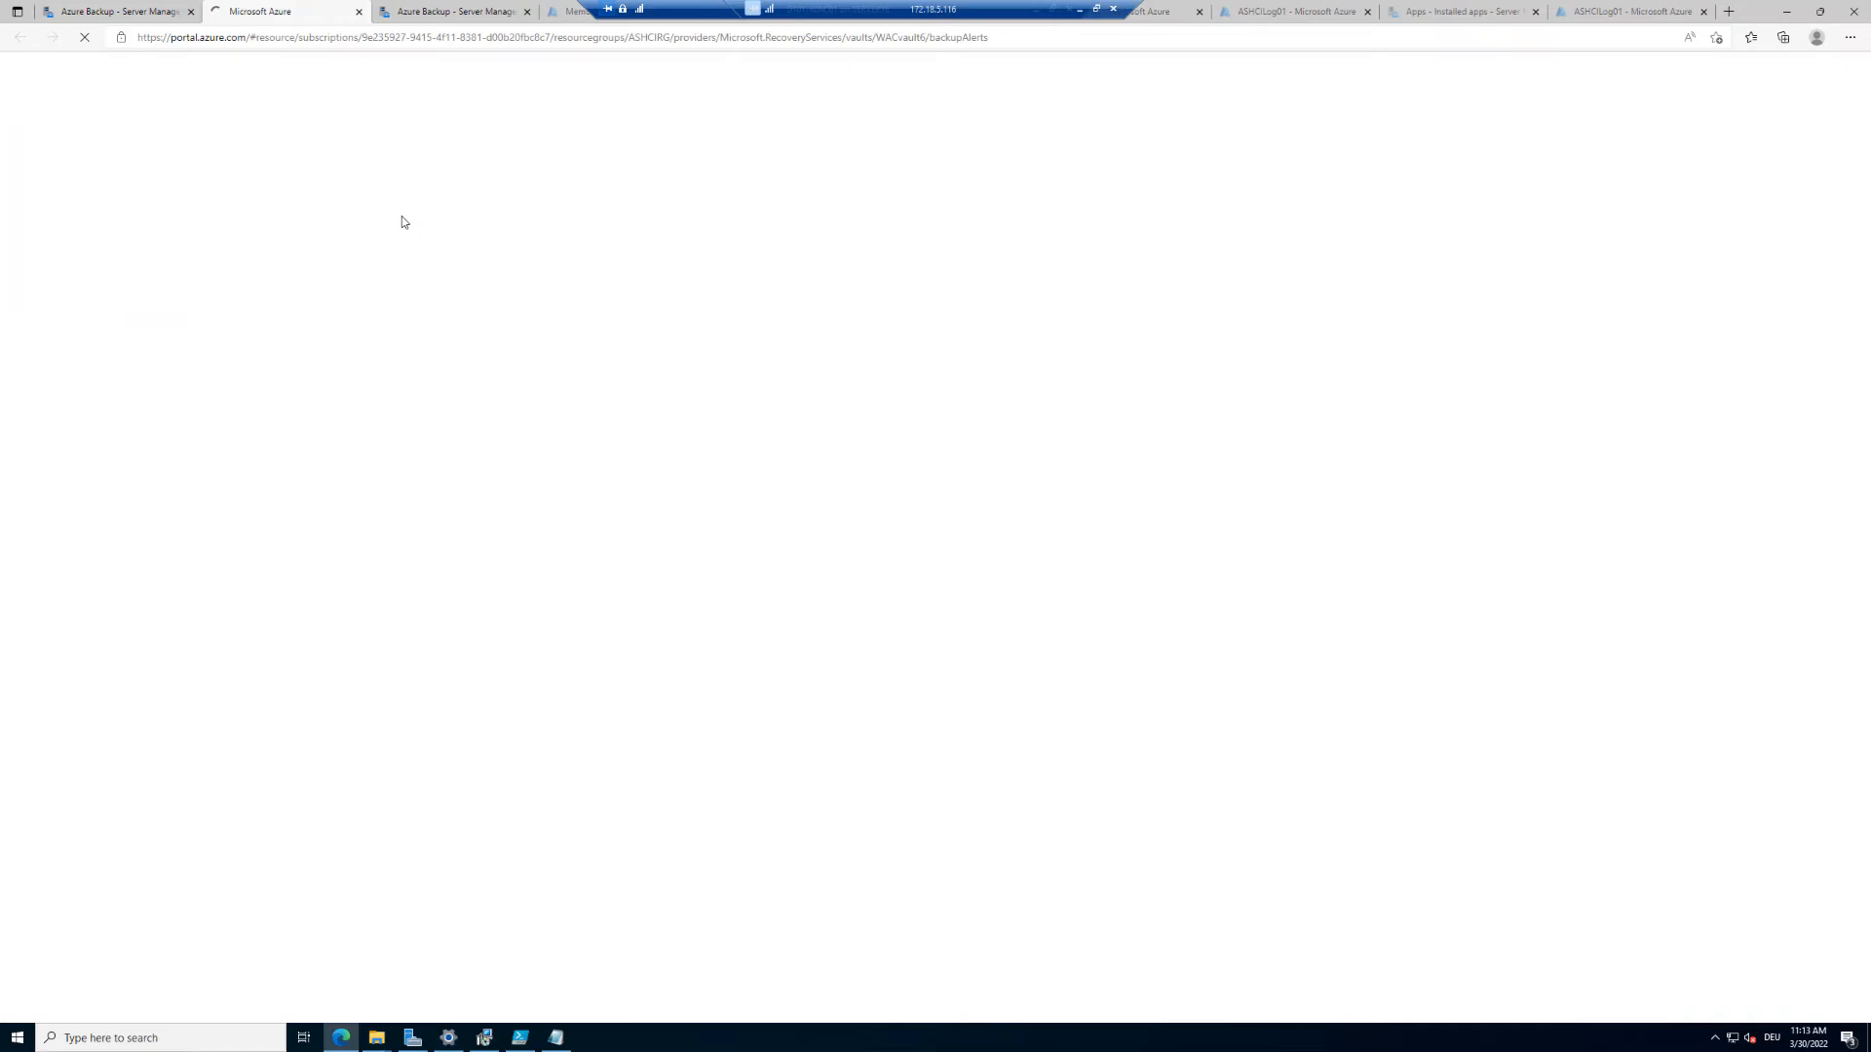
pyautogui.click(134, 13)
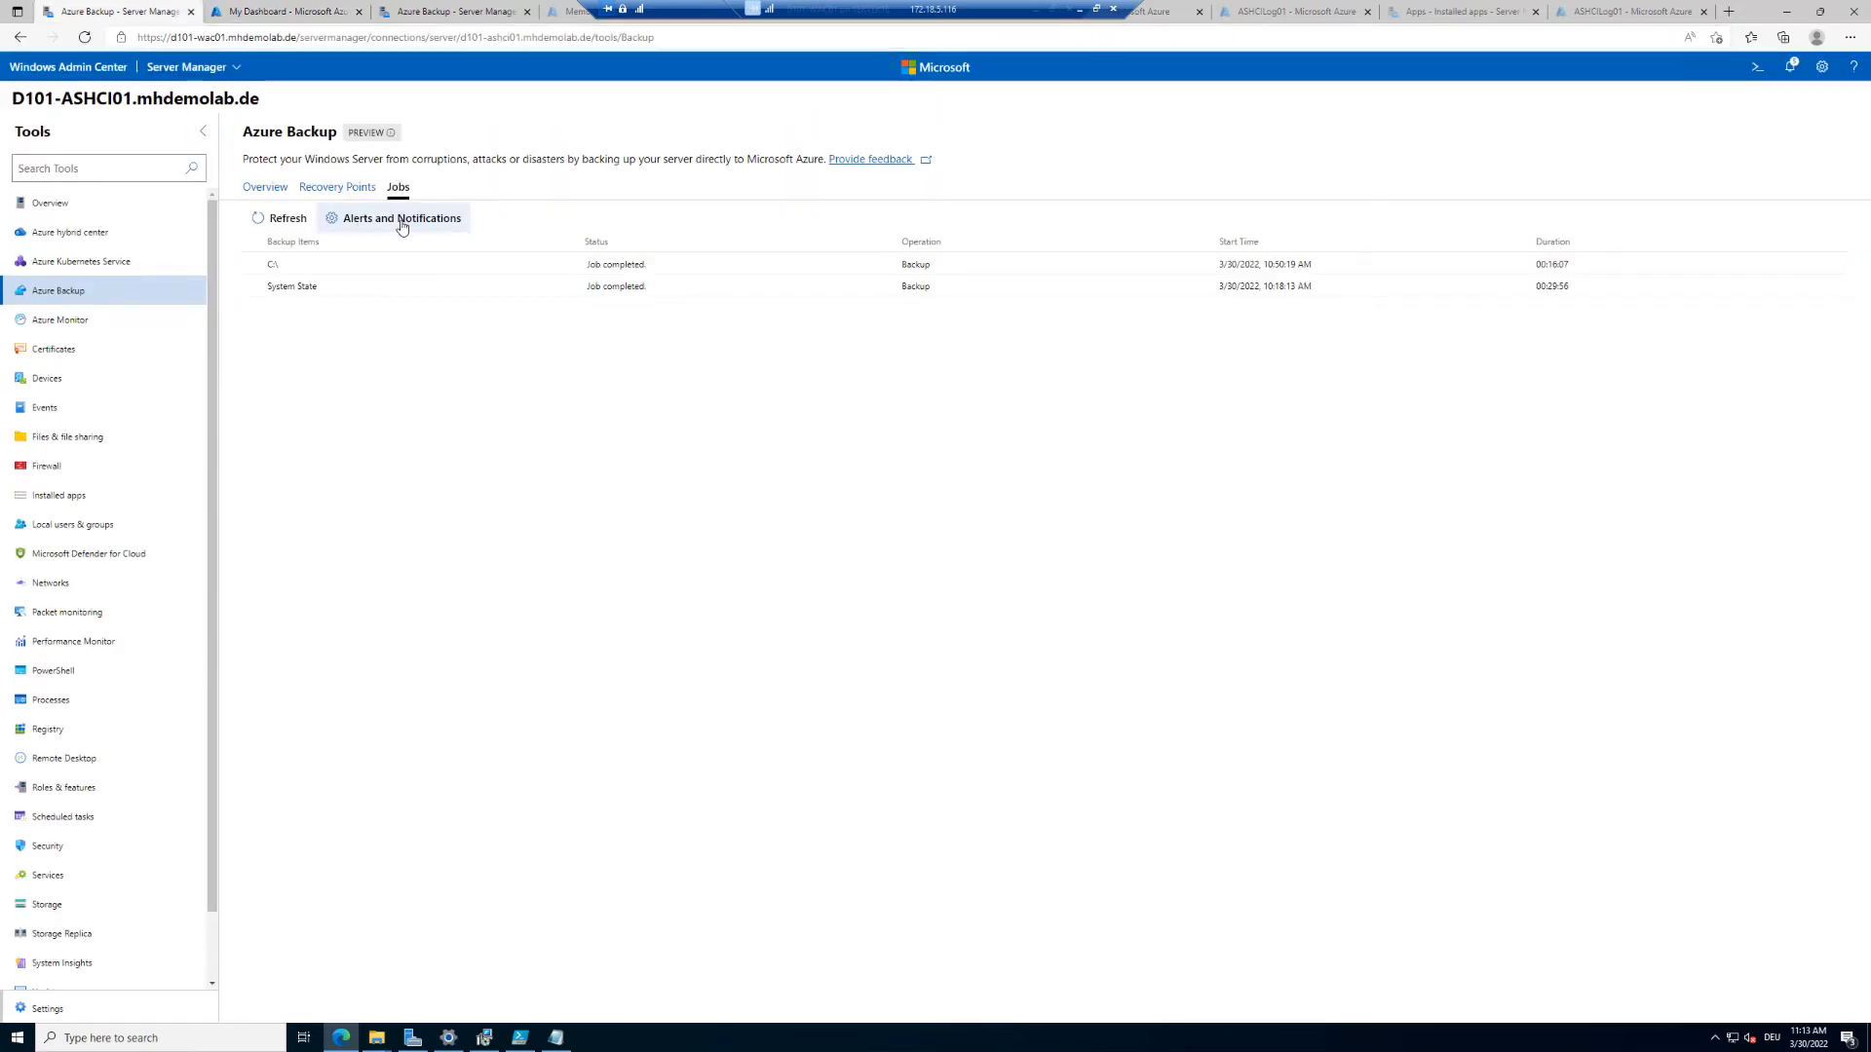
pyautogui.click(402, 222)
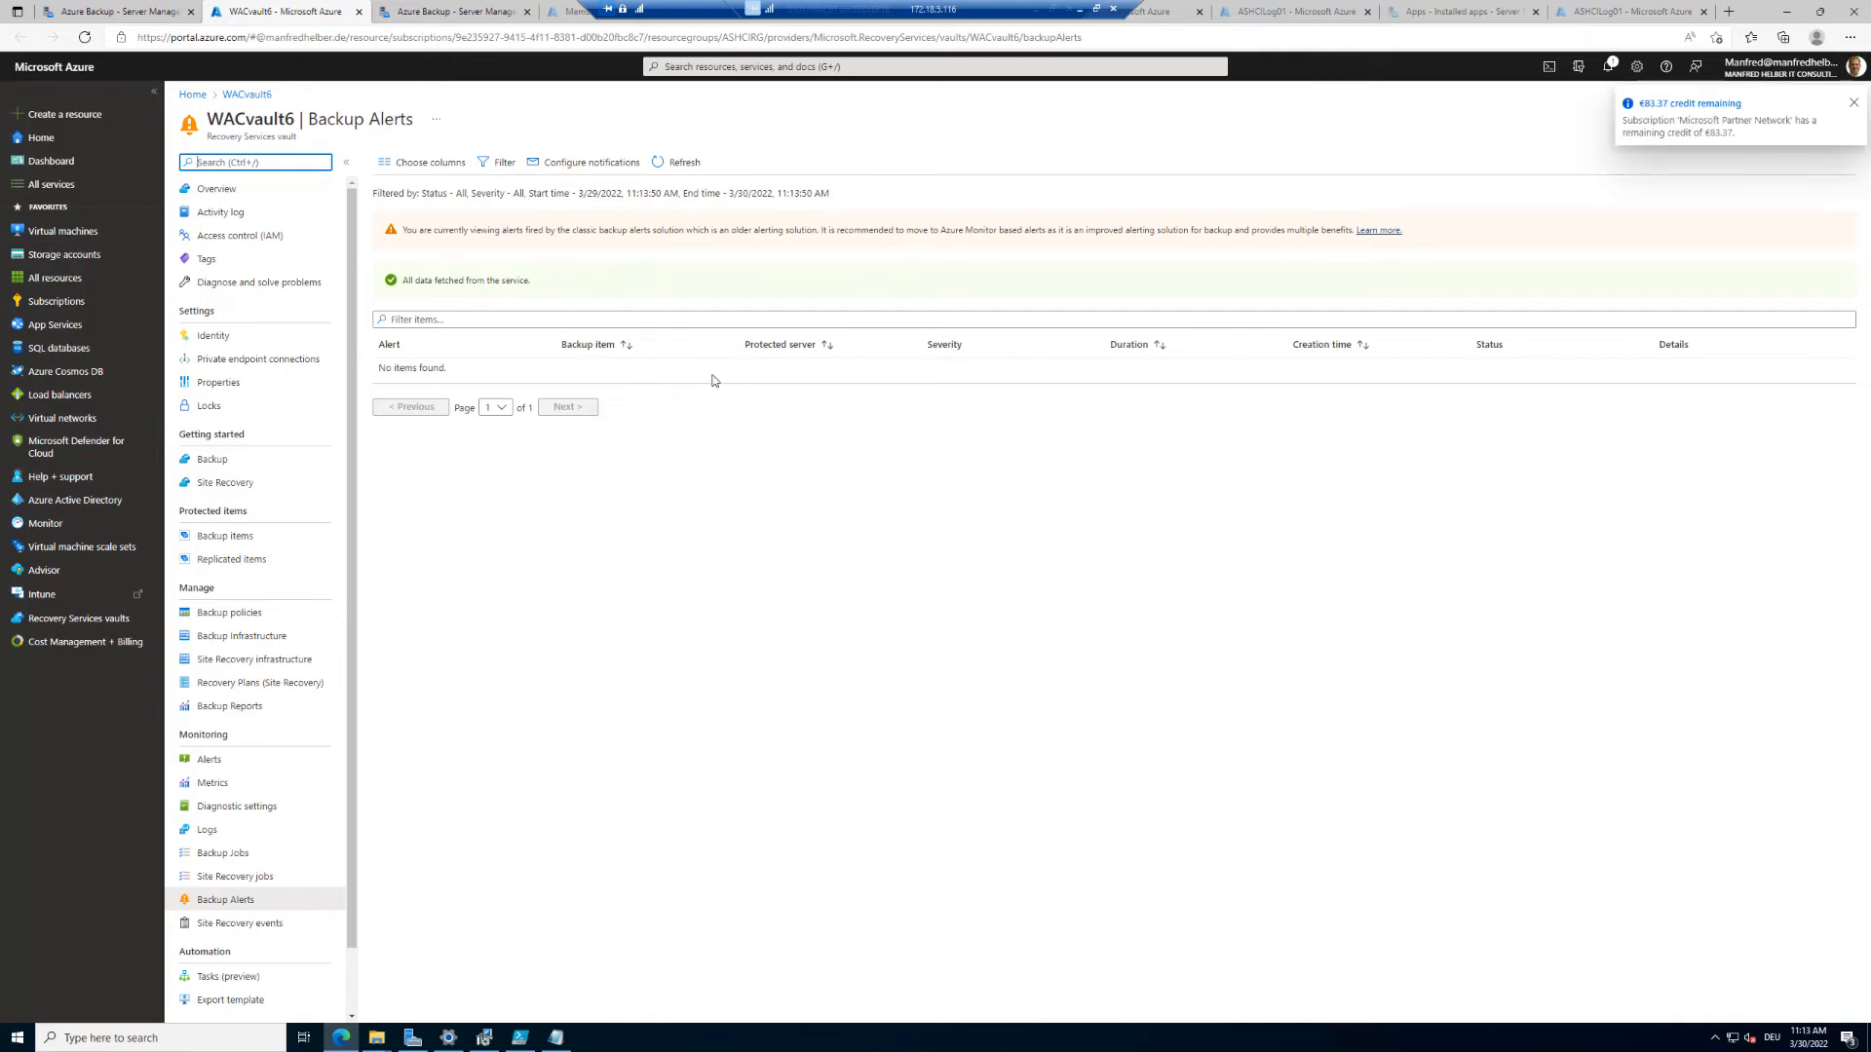
pyautogui.click(112, 13)
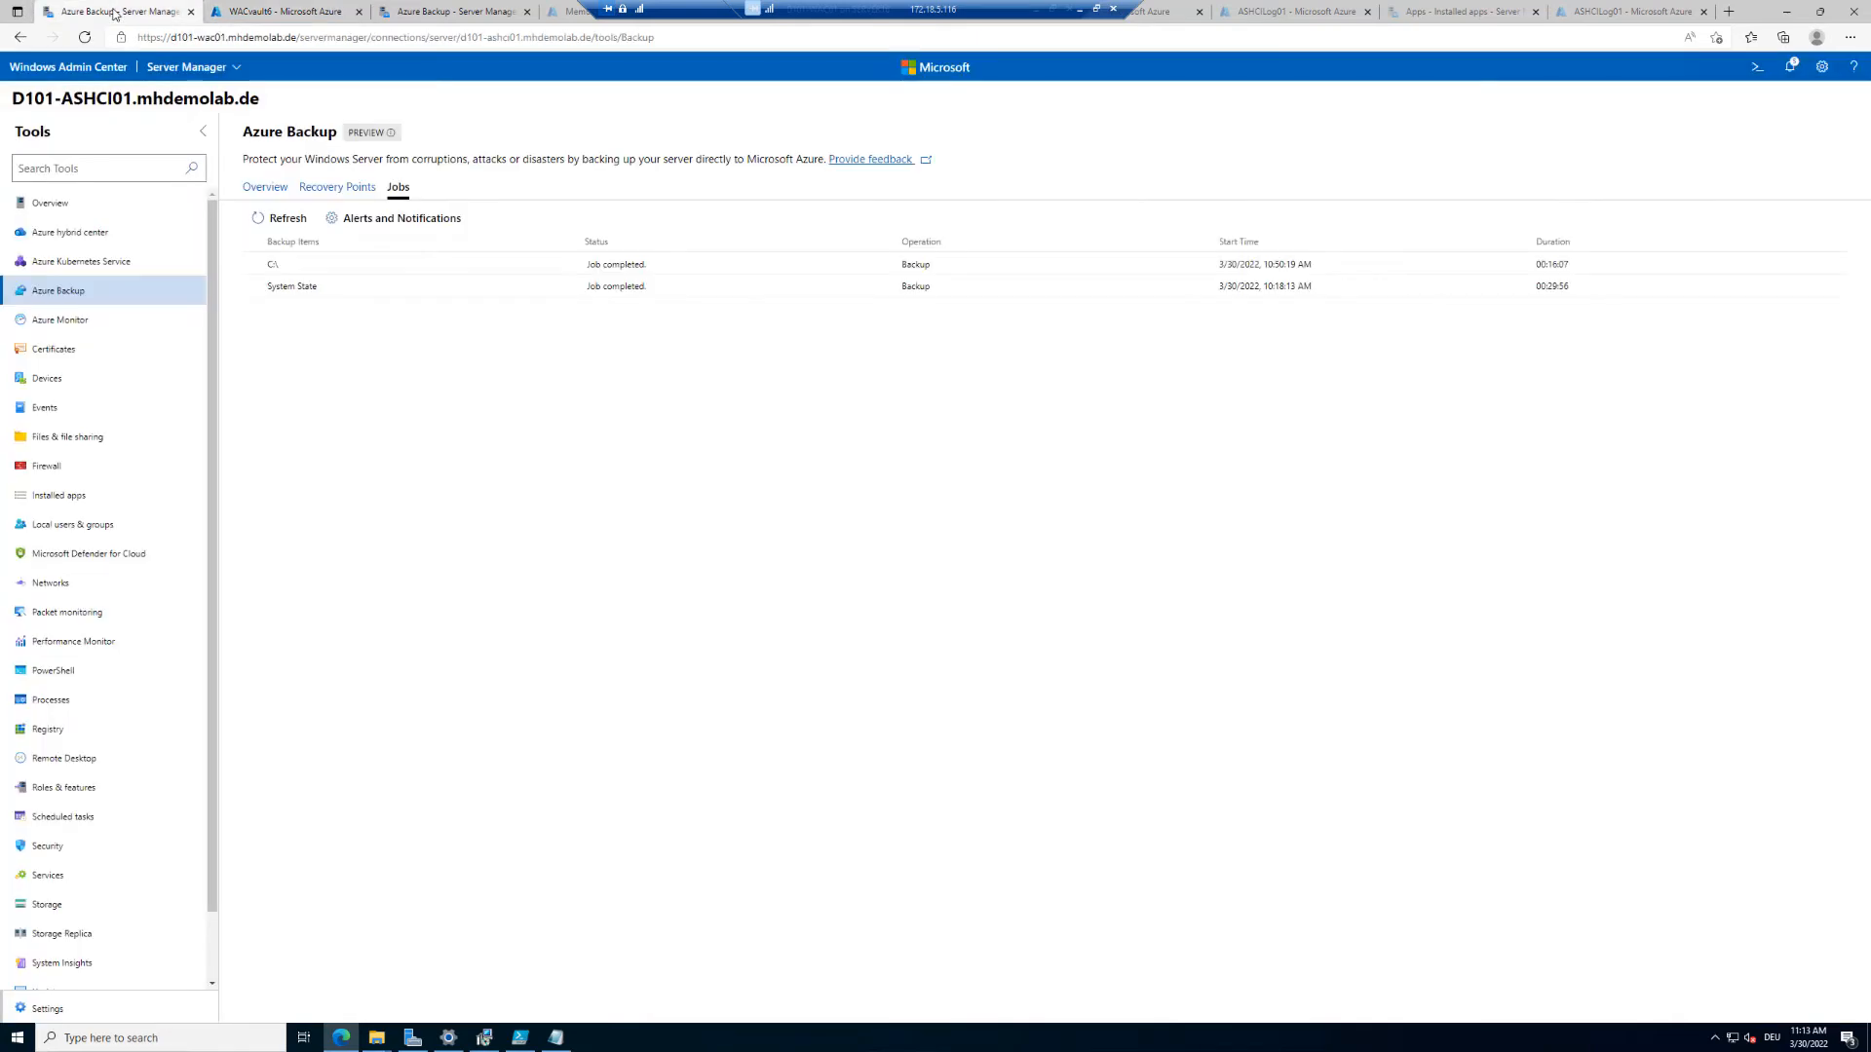
# Refresh D101-ASHCI01's recovery points and open the Recover Data instructions.
pyautogui.click(341, 193)
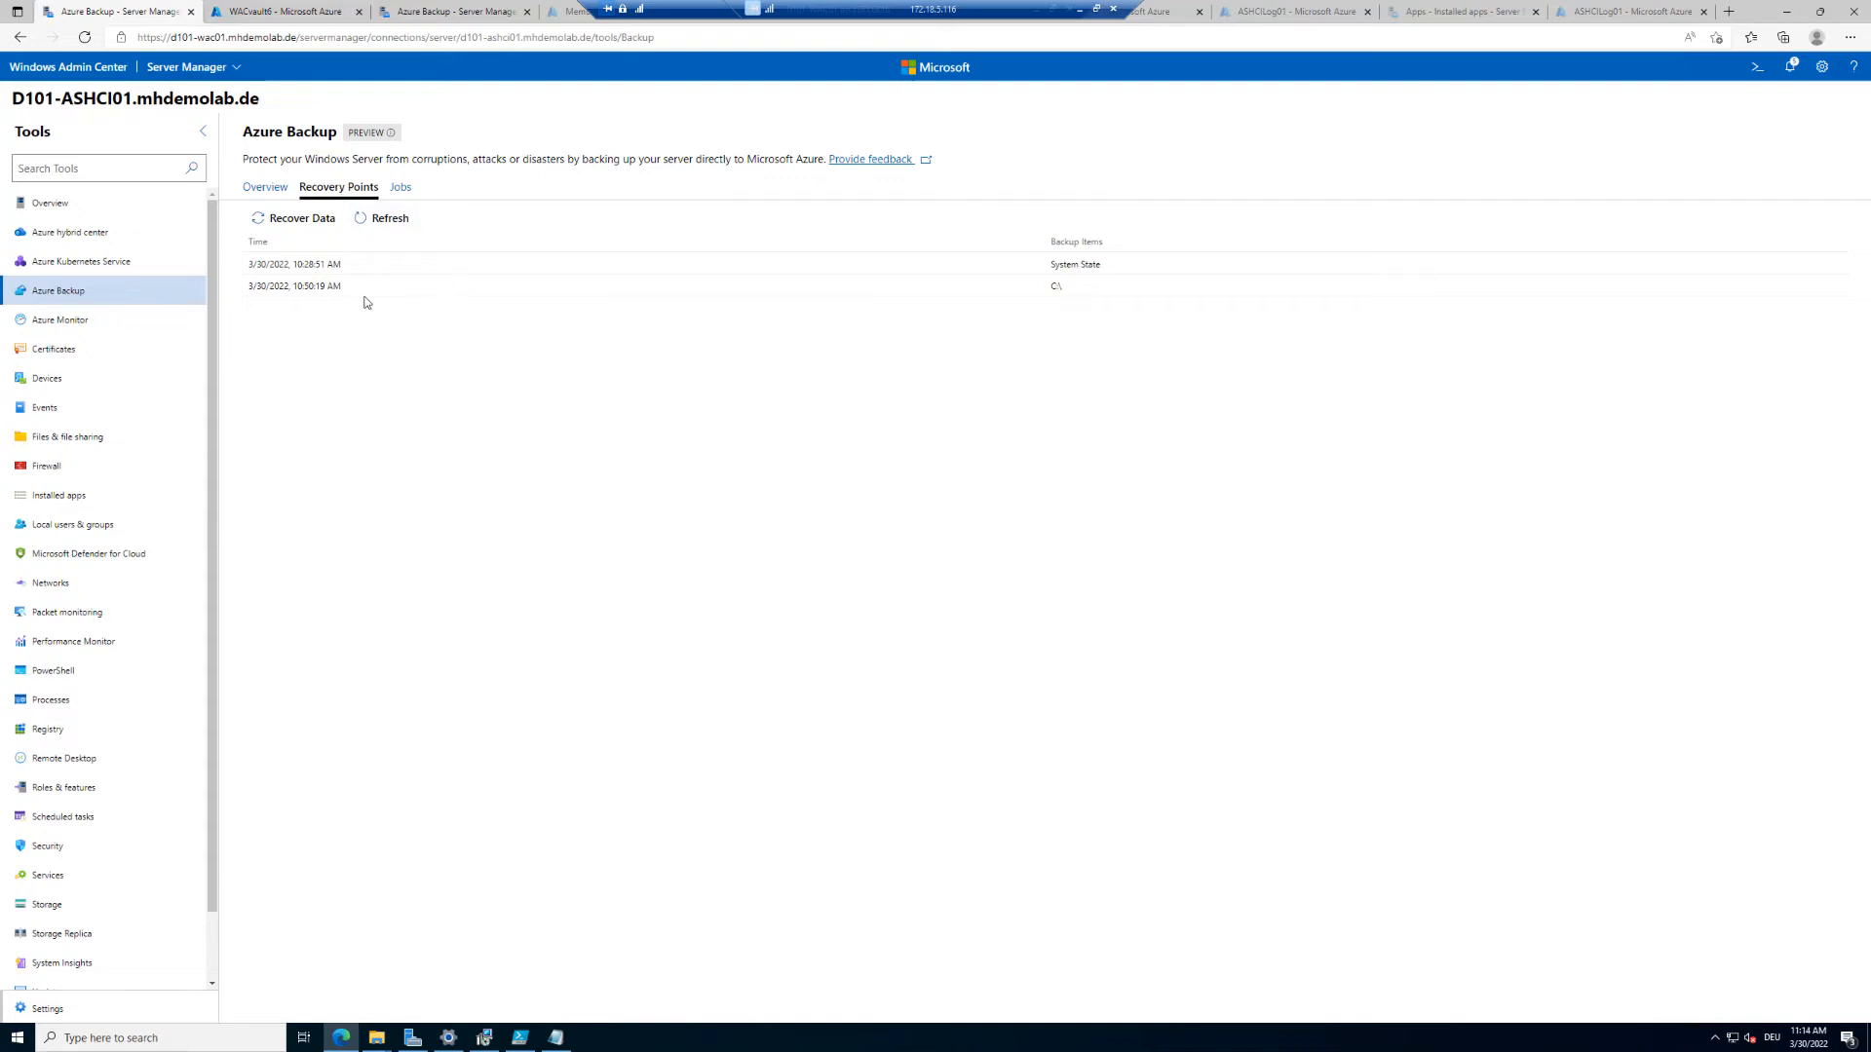
pyautogui.moveTo(250, 285); pyautogui.dragTo(690, 289)
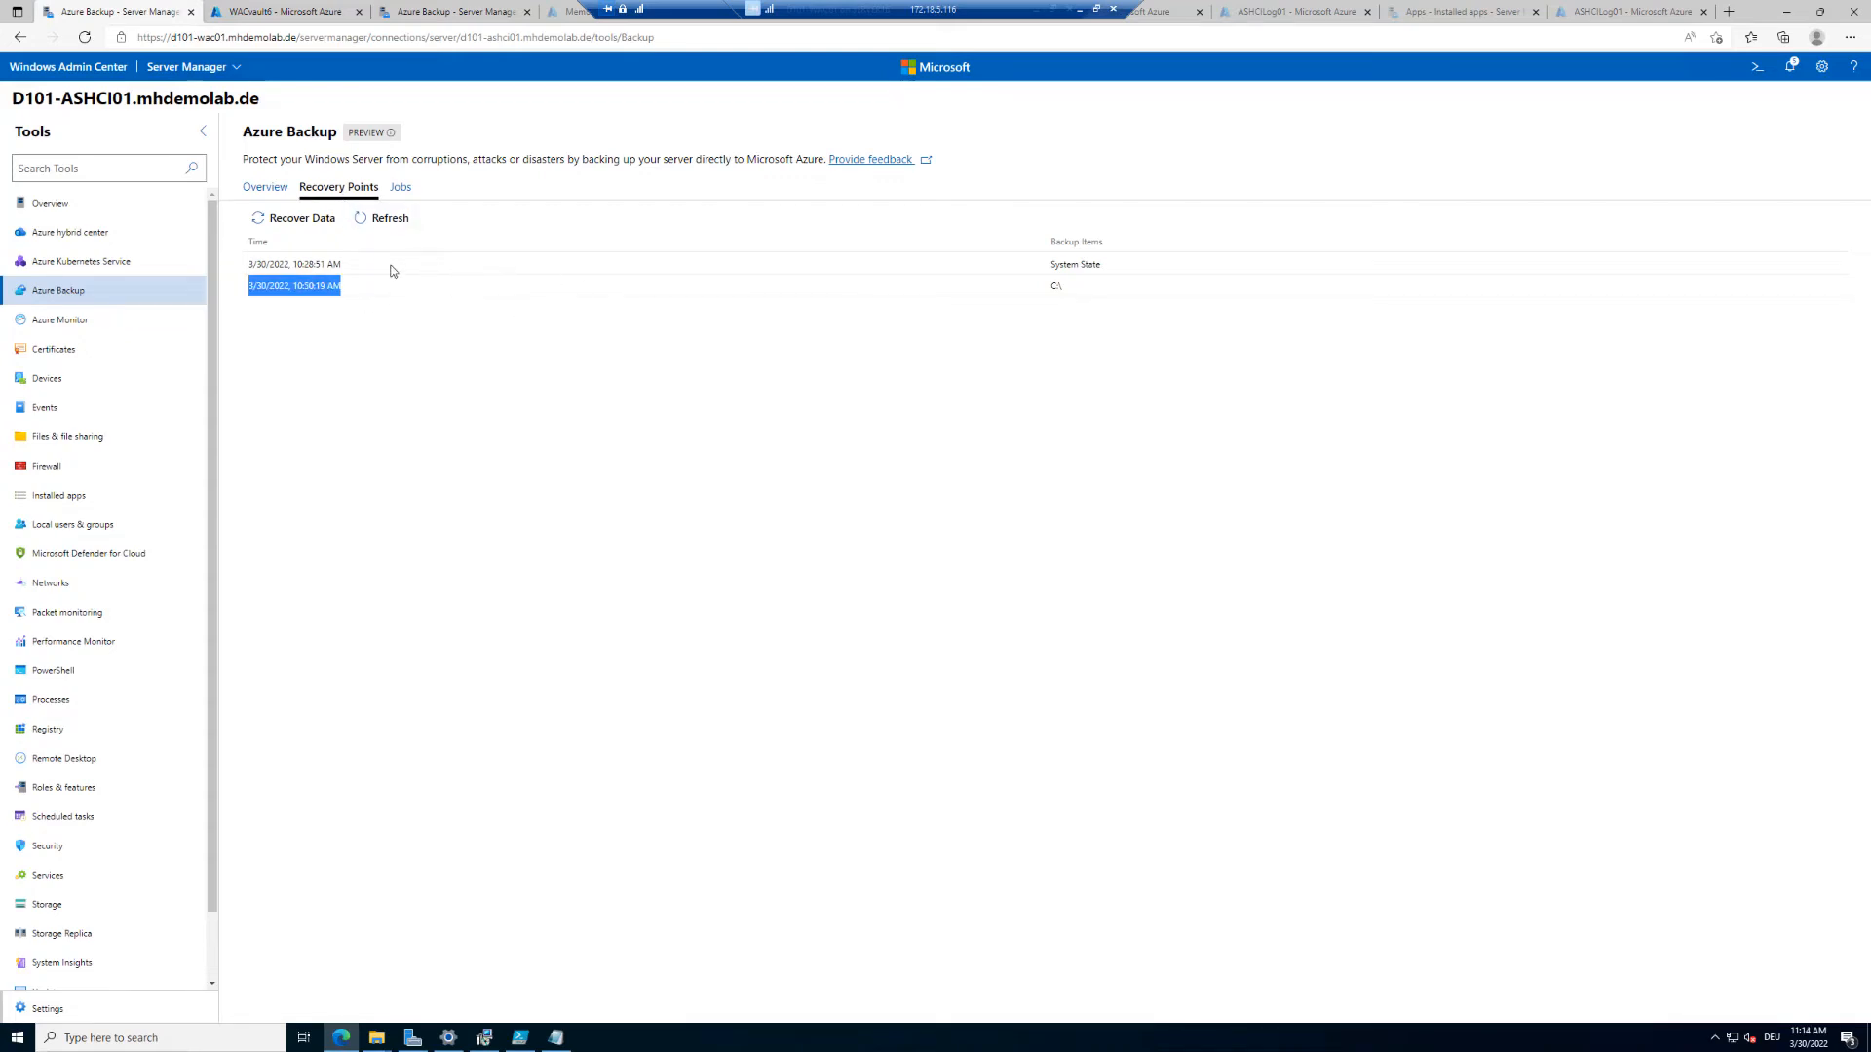
pyautogui.click(277, 264)
pyautogui.click(384, 218)
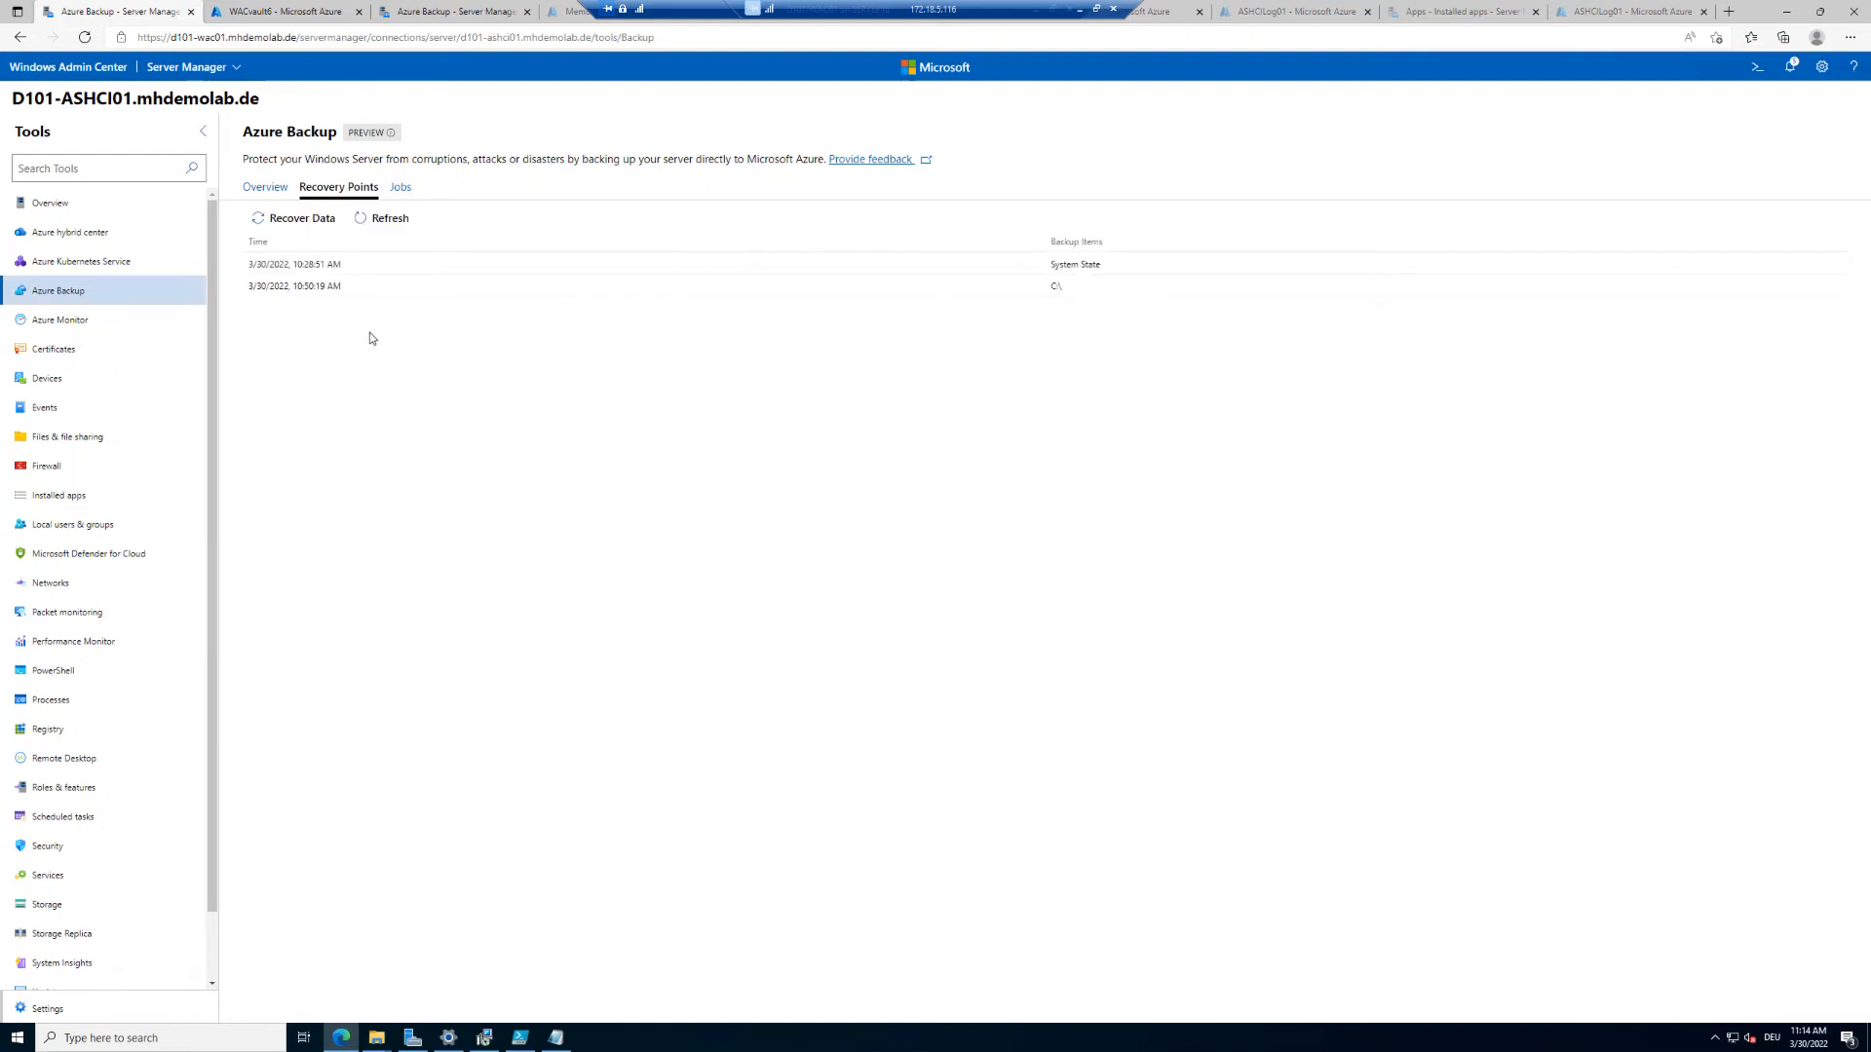
pyautogui.click(274, 222)
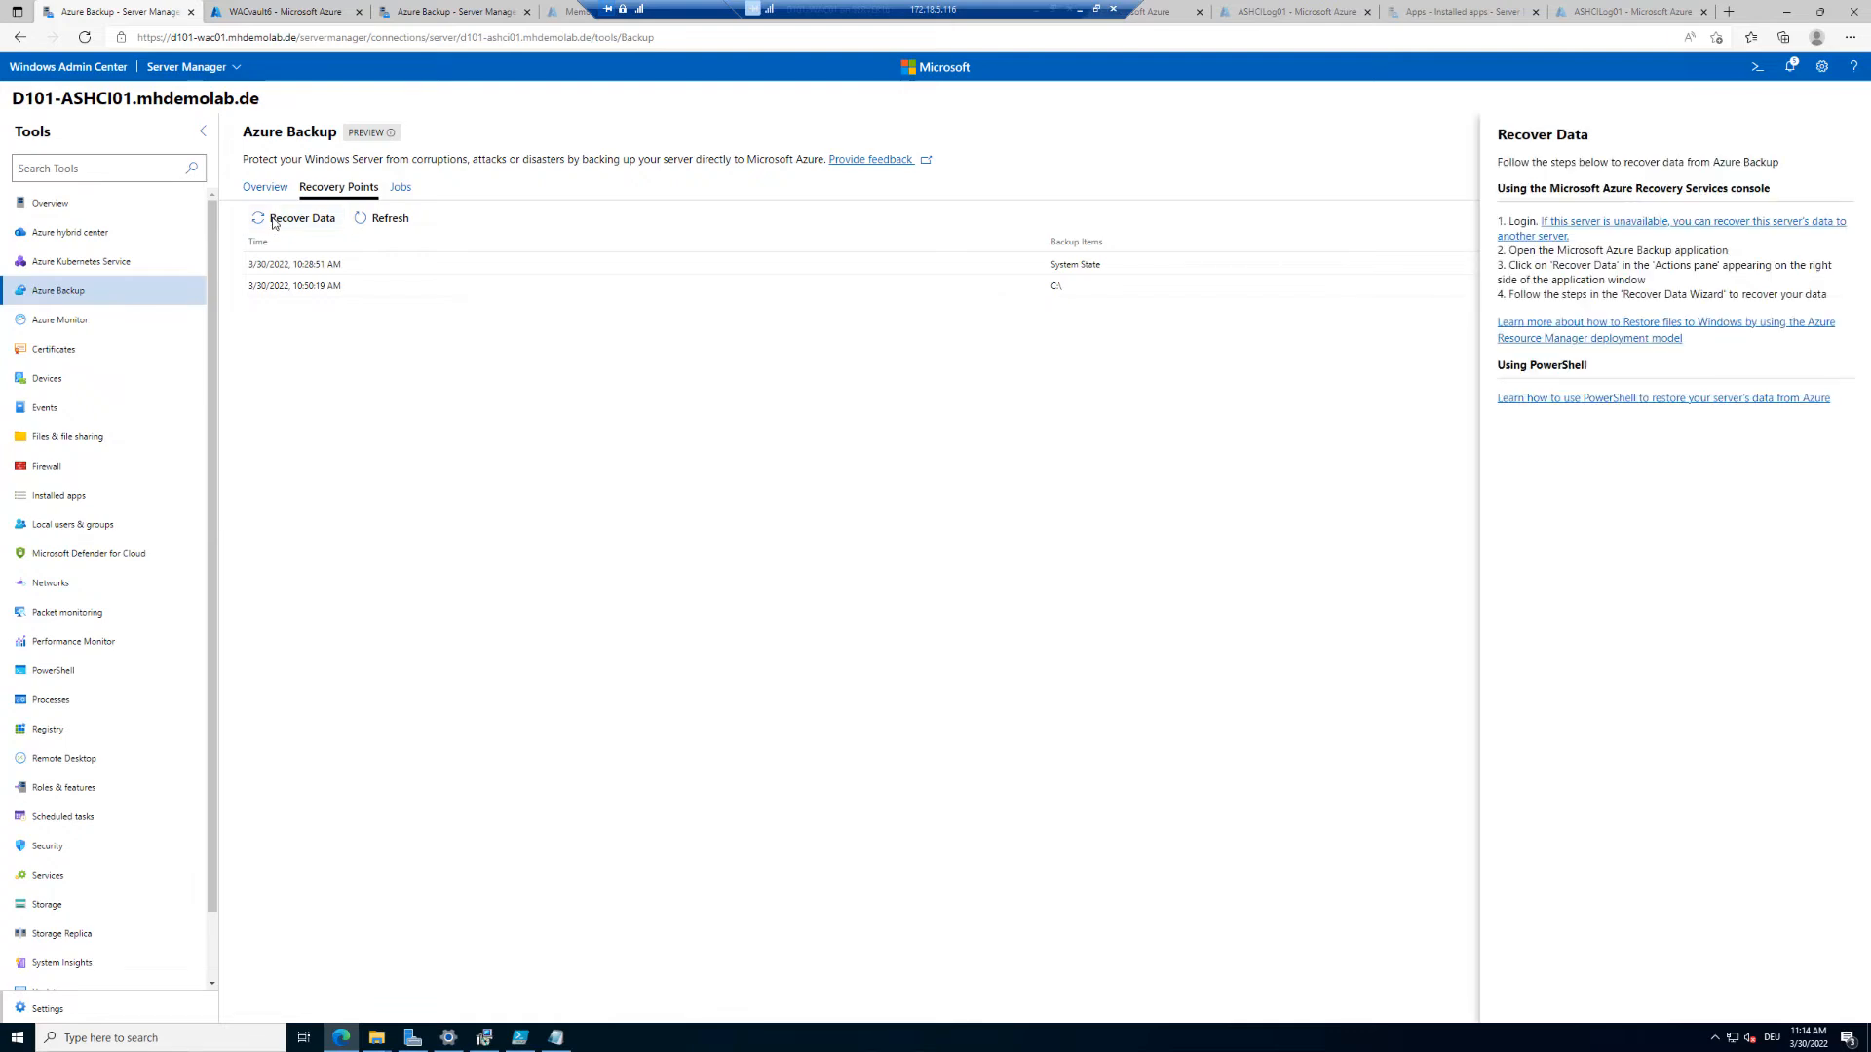
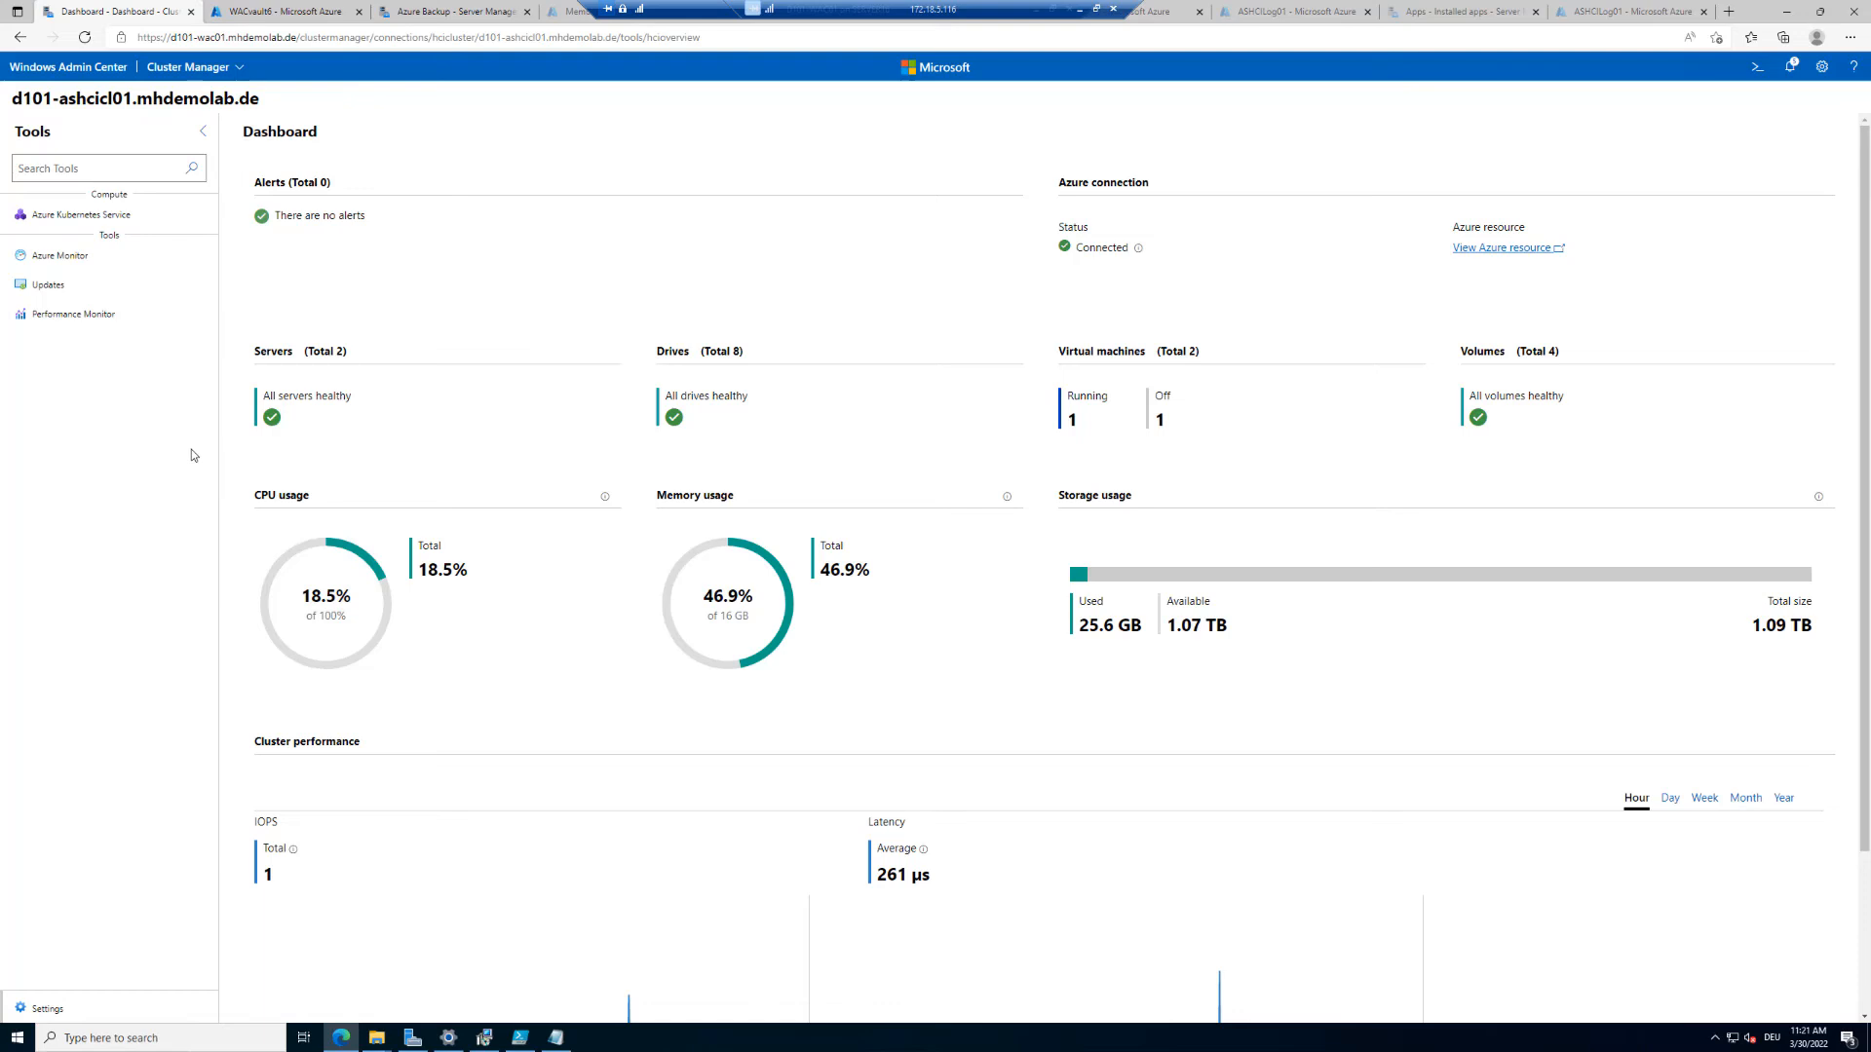
# Reload the dashboard of cluster d101-ashcicl01 and open its virtual machine inventory with the Azure Site Recovery setup offer.
pyautogui.click(91, 40)
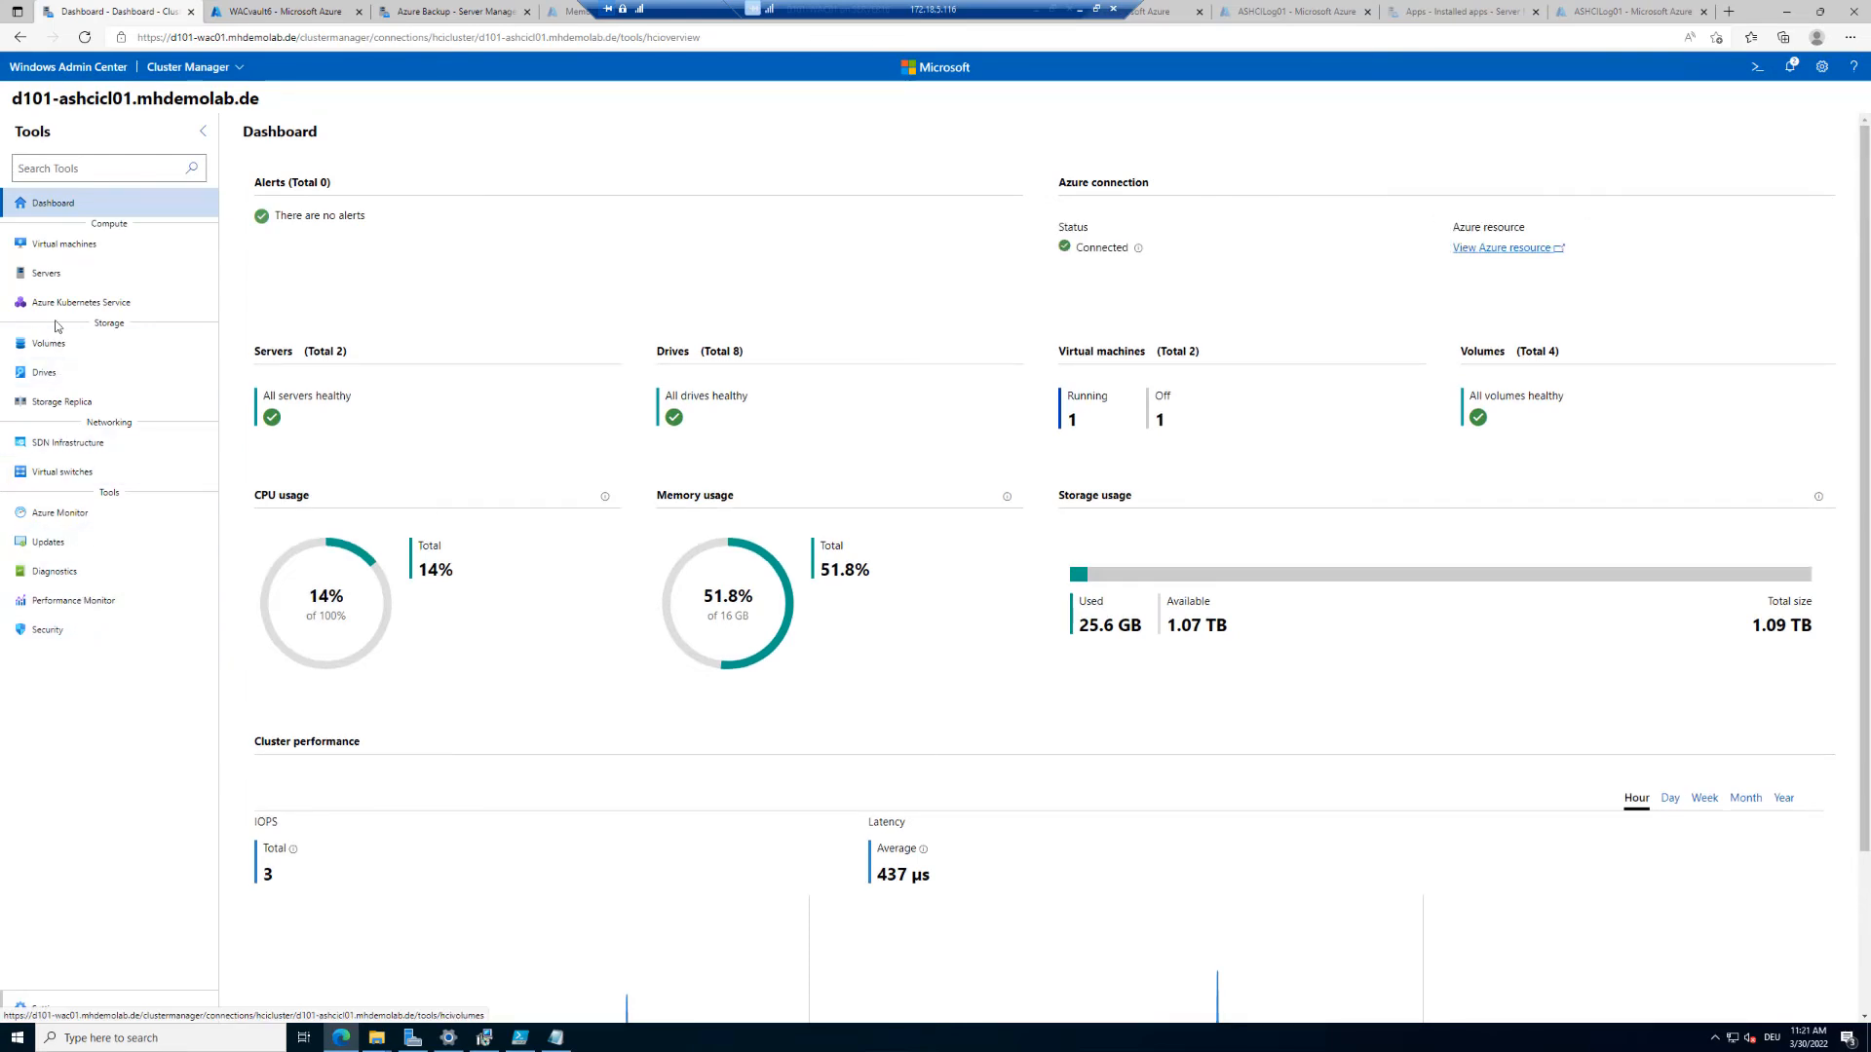
pyautogui.click(75, 248)
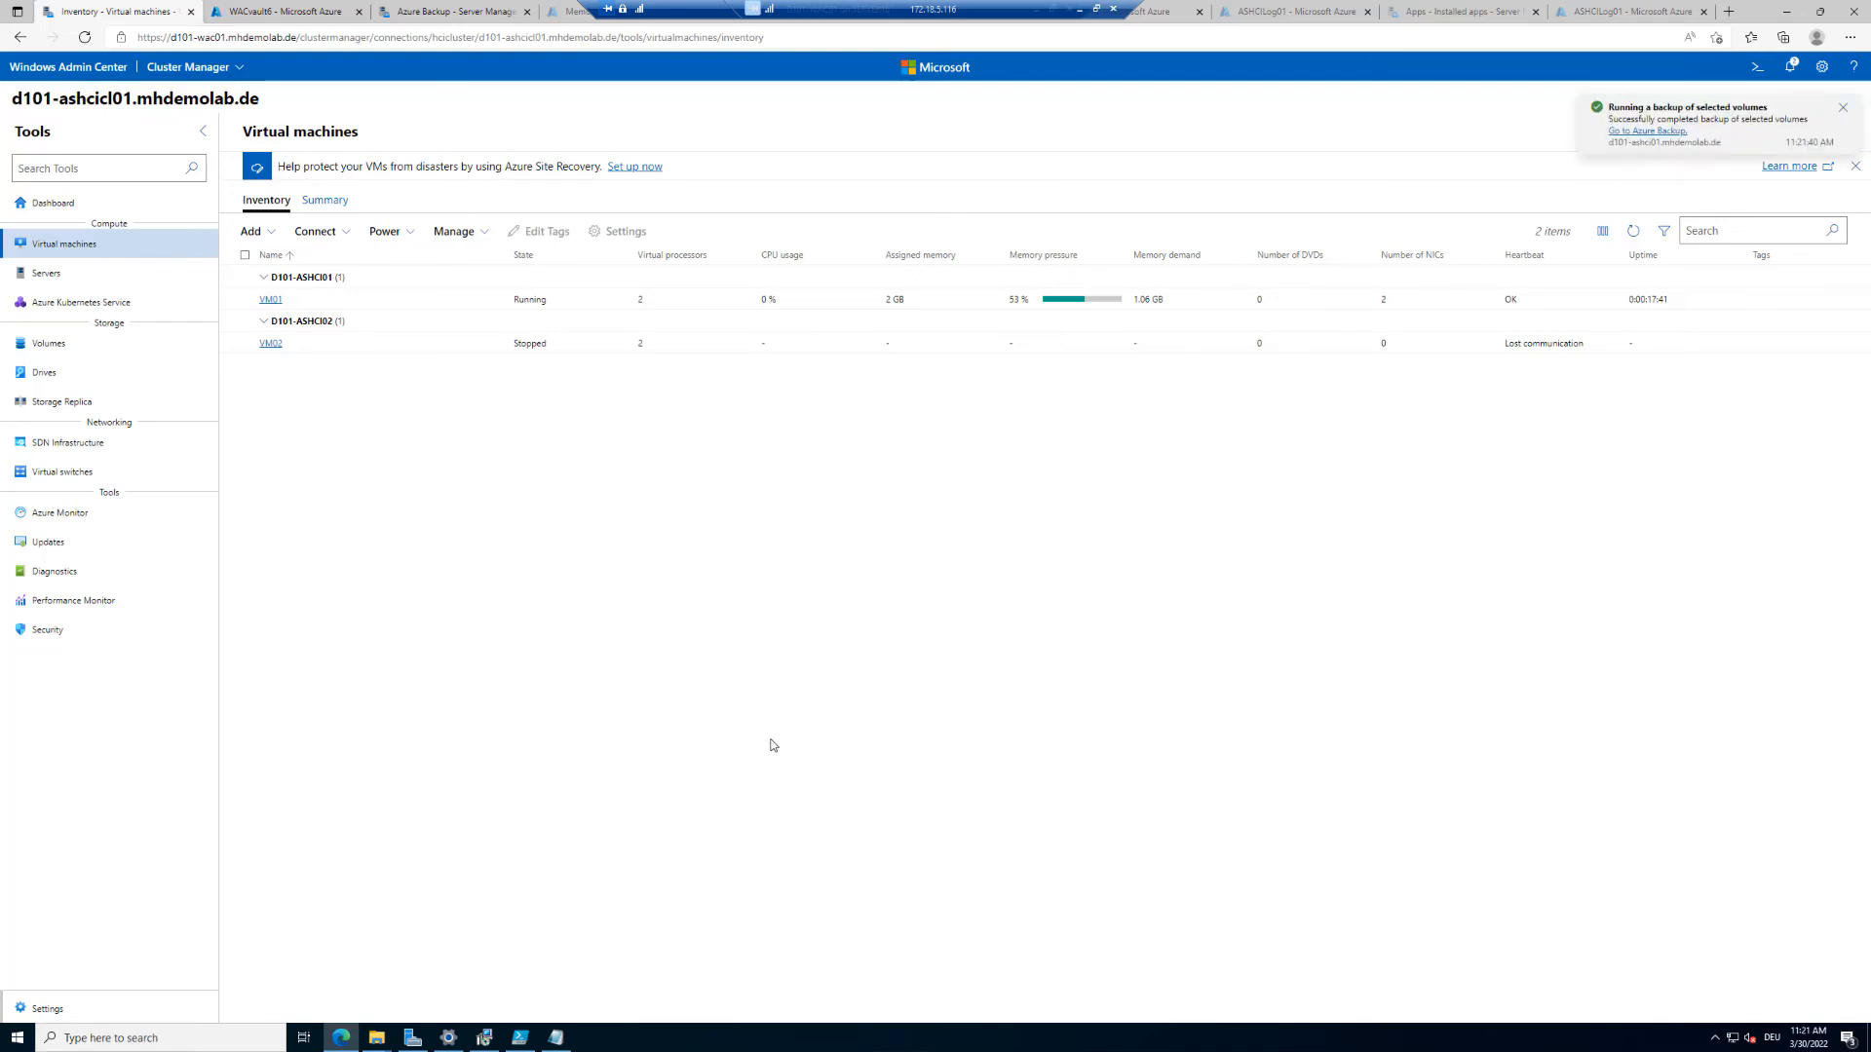
pyautogui.hotkey('ctrl', '1')
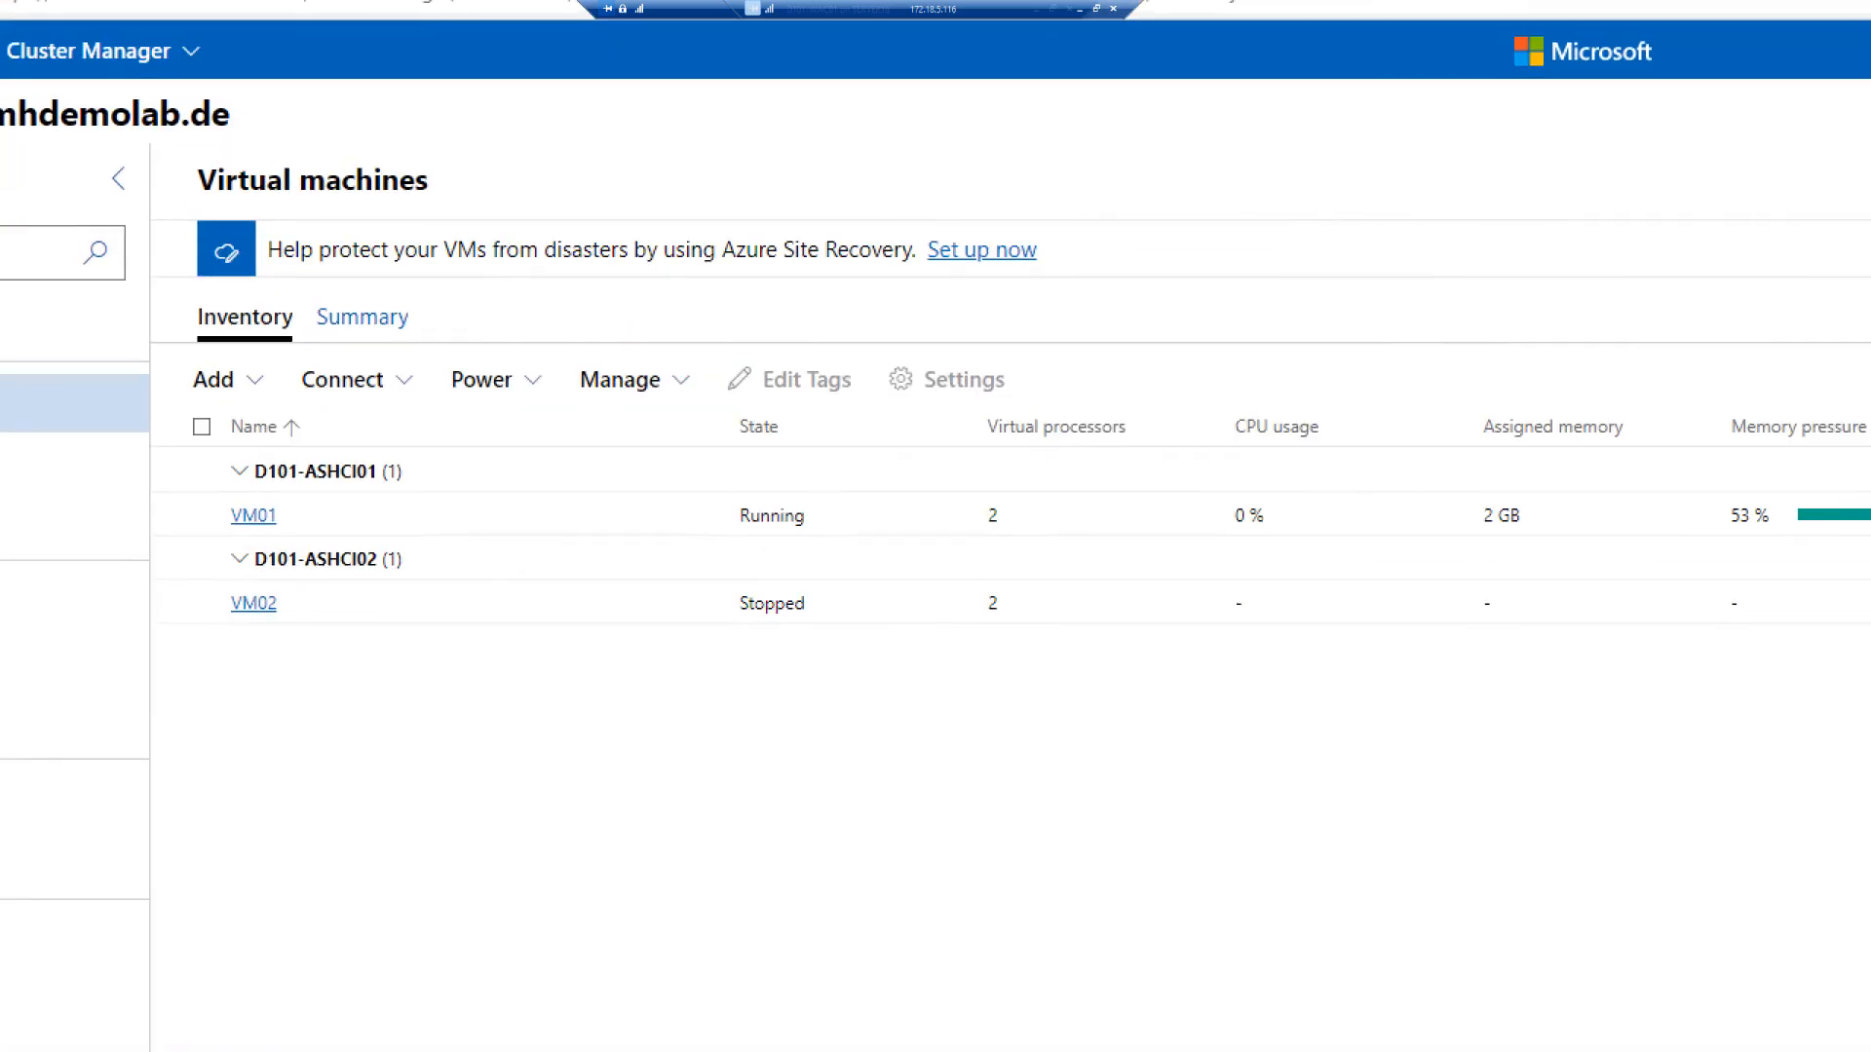
pyautogui.moveTo(126, 203)
pyautogui.mouseDown()
pyautogui.moveTo(193, 239)
pyautogui.moveTo(660, 276)
pyautogui.moveTo(1023, 273)
pyautogui.mouseUp()
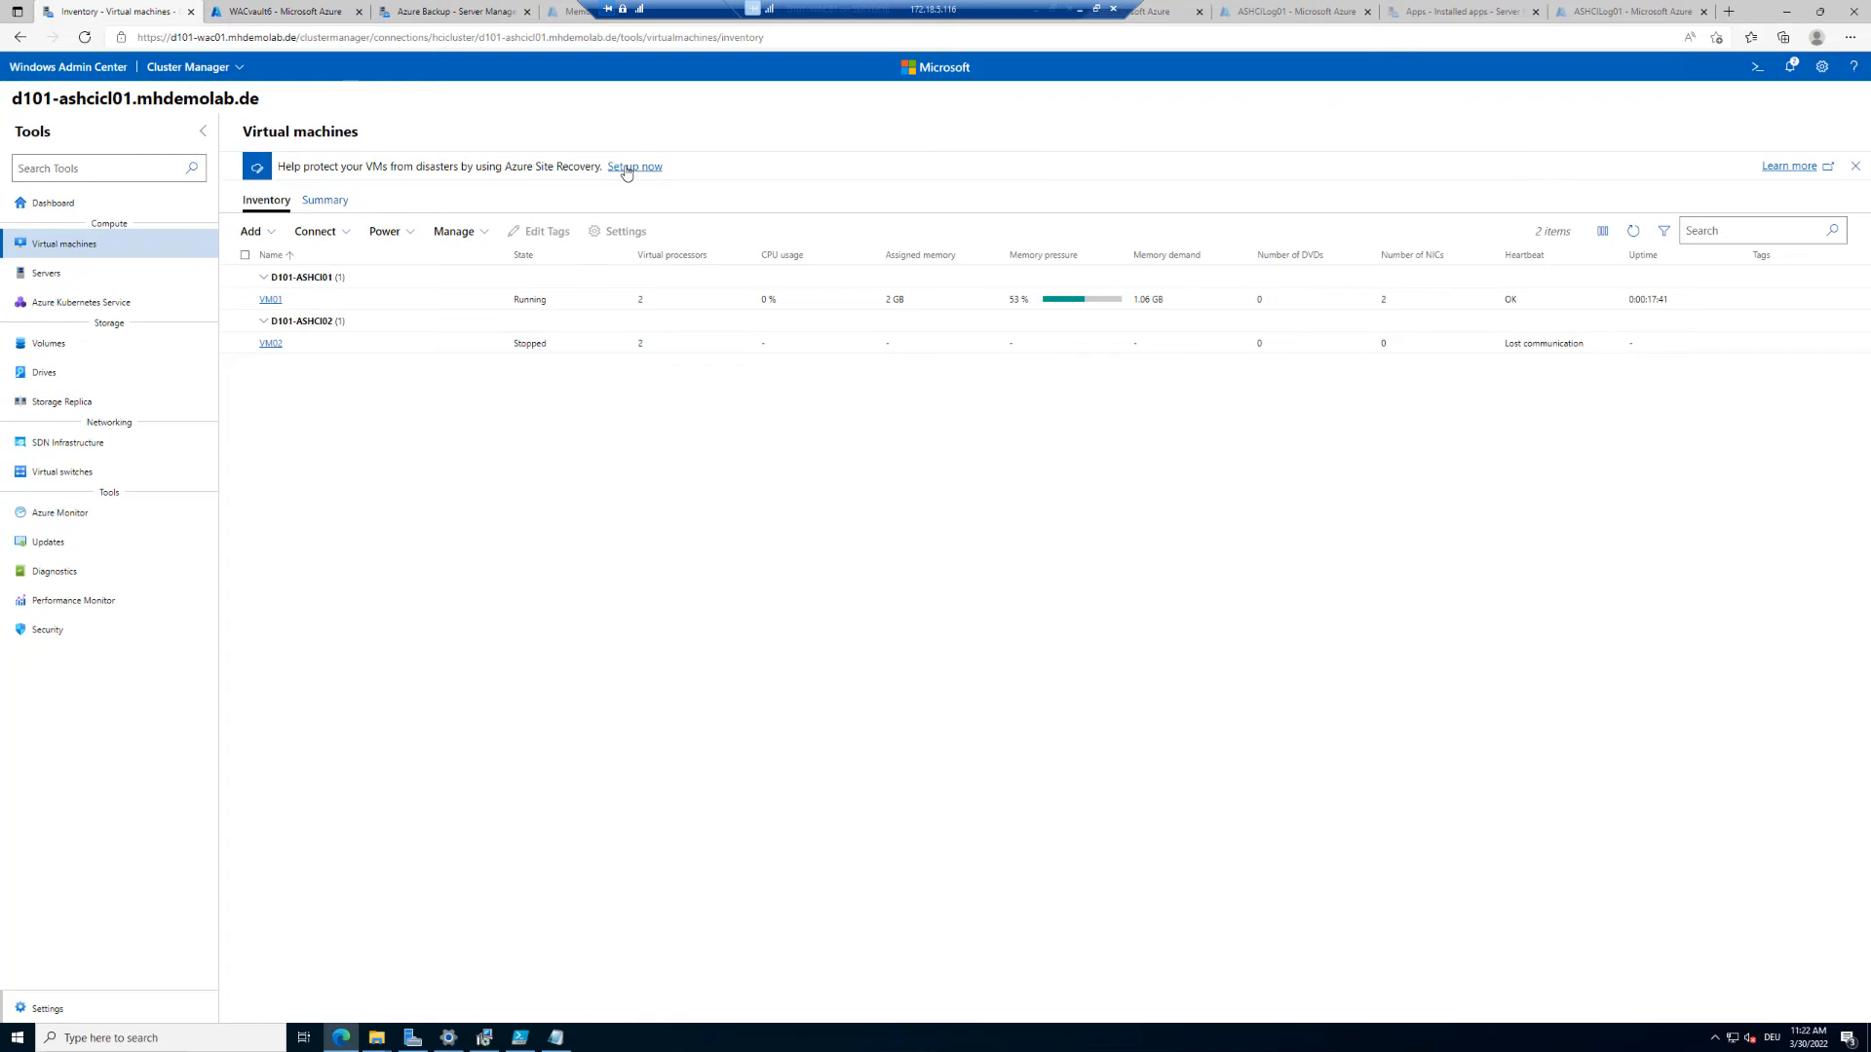
# Open the Azure Site Recovery host setup and choose the Microsoft Azure Sponsorship subscription with the existing resource group ASHCIRG.
pyautogui.click(627, 168)
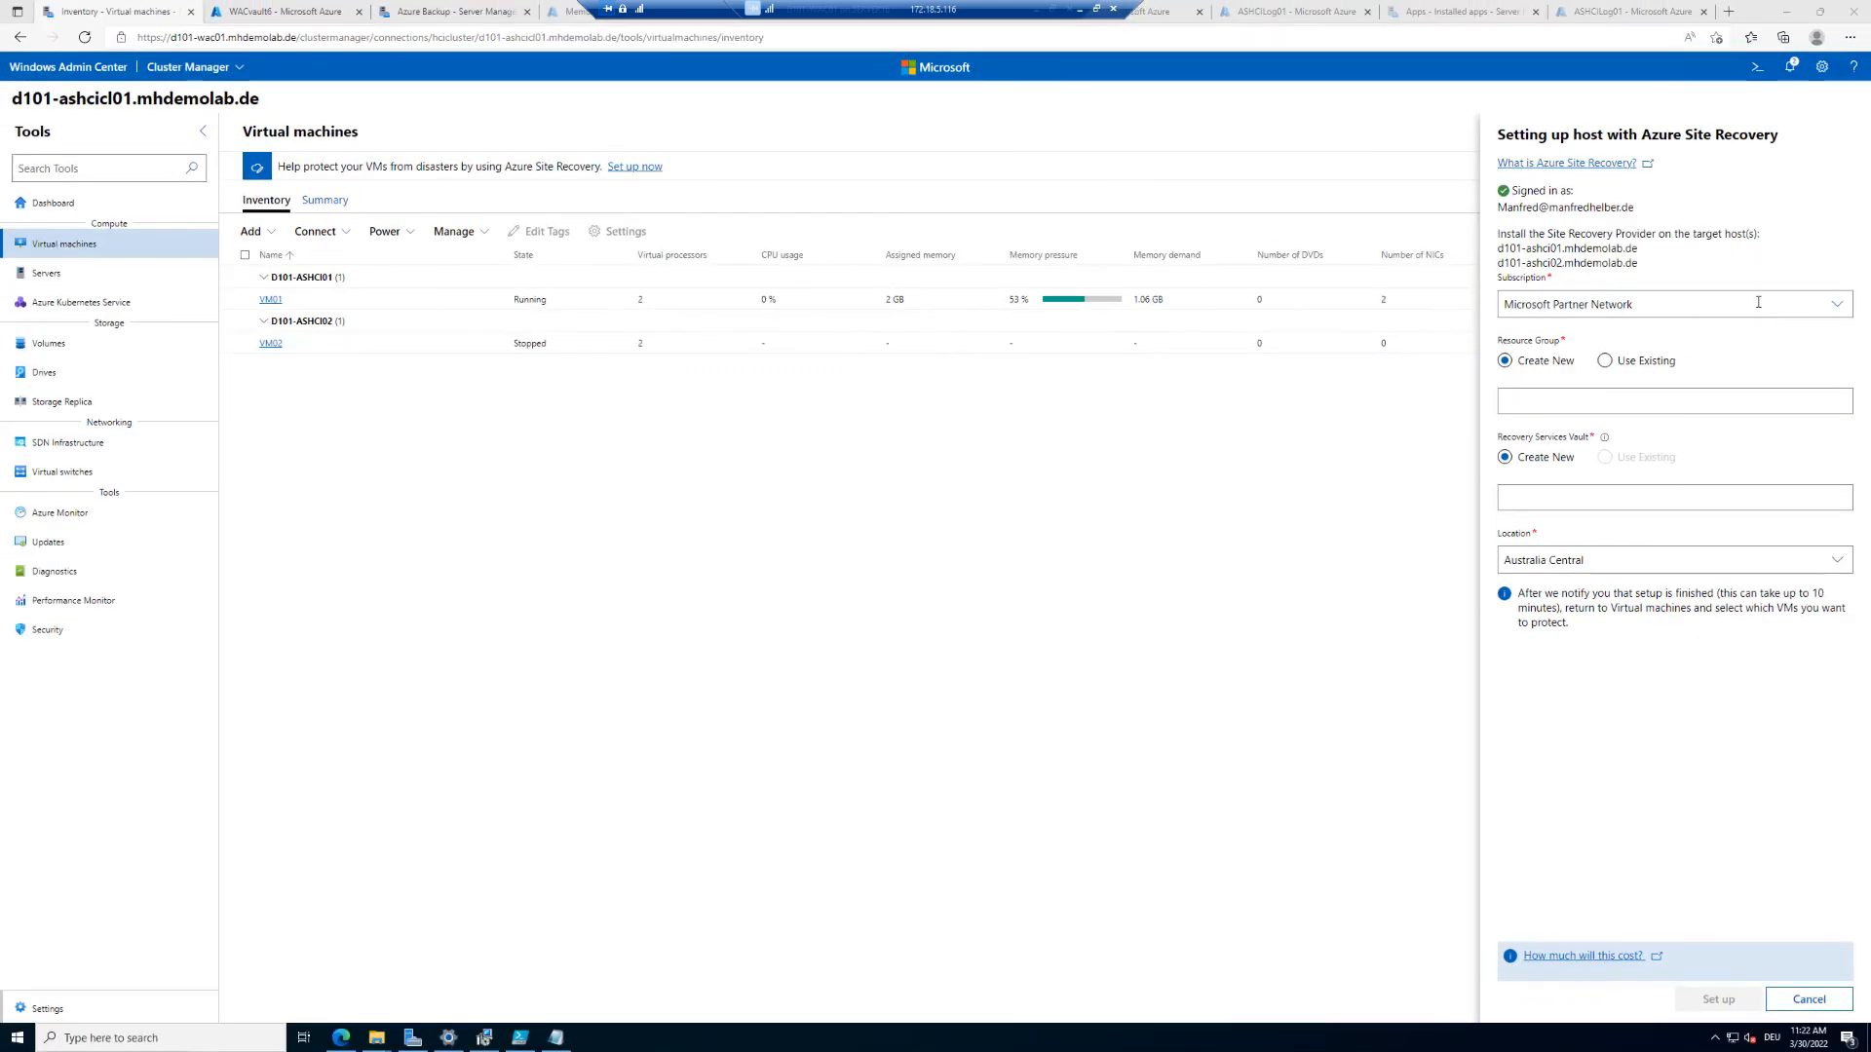
pyautogui.click(1765, 309)
pyautogui.click(1653, 359)
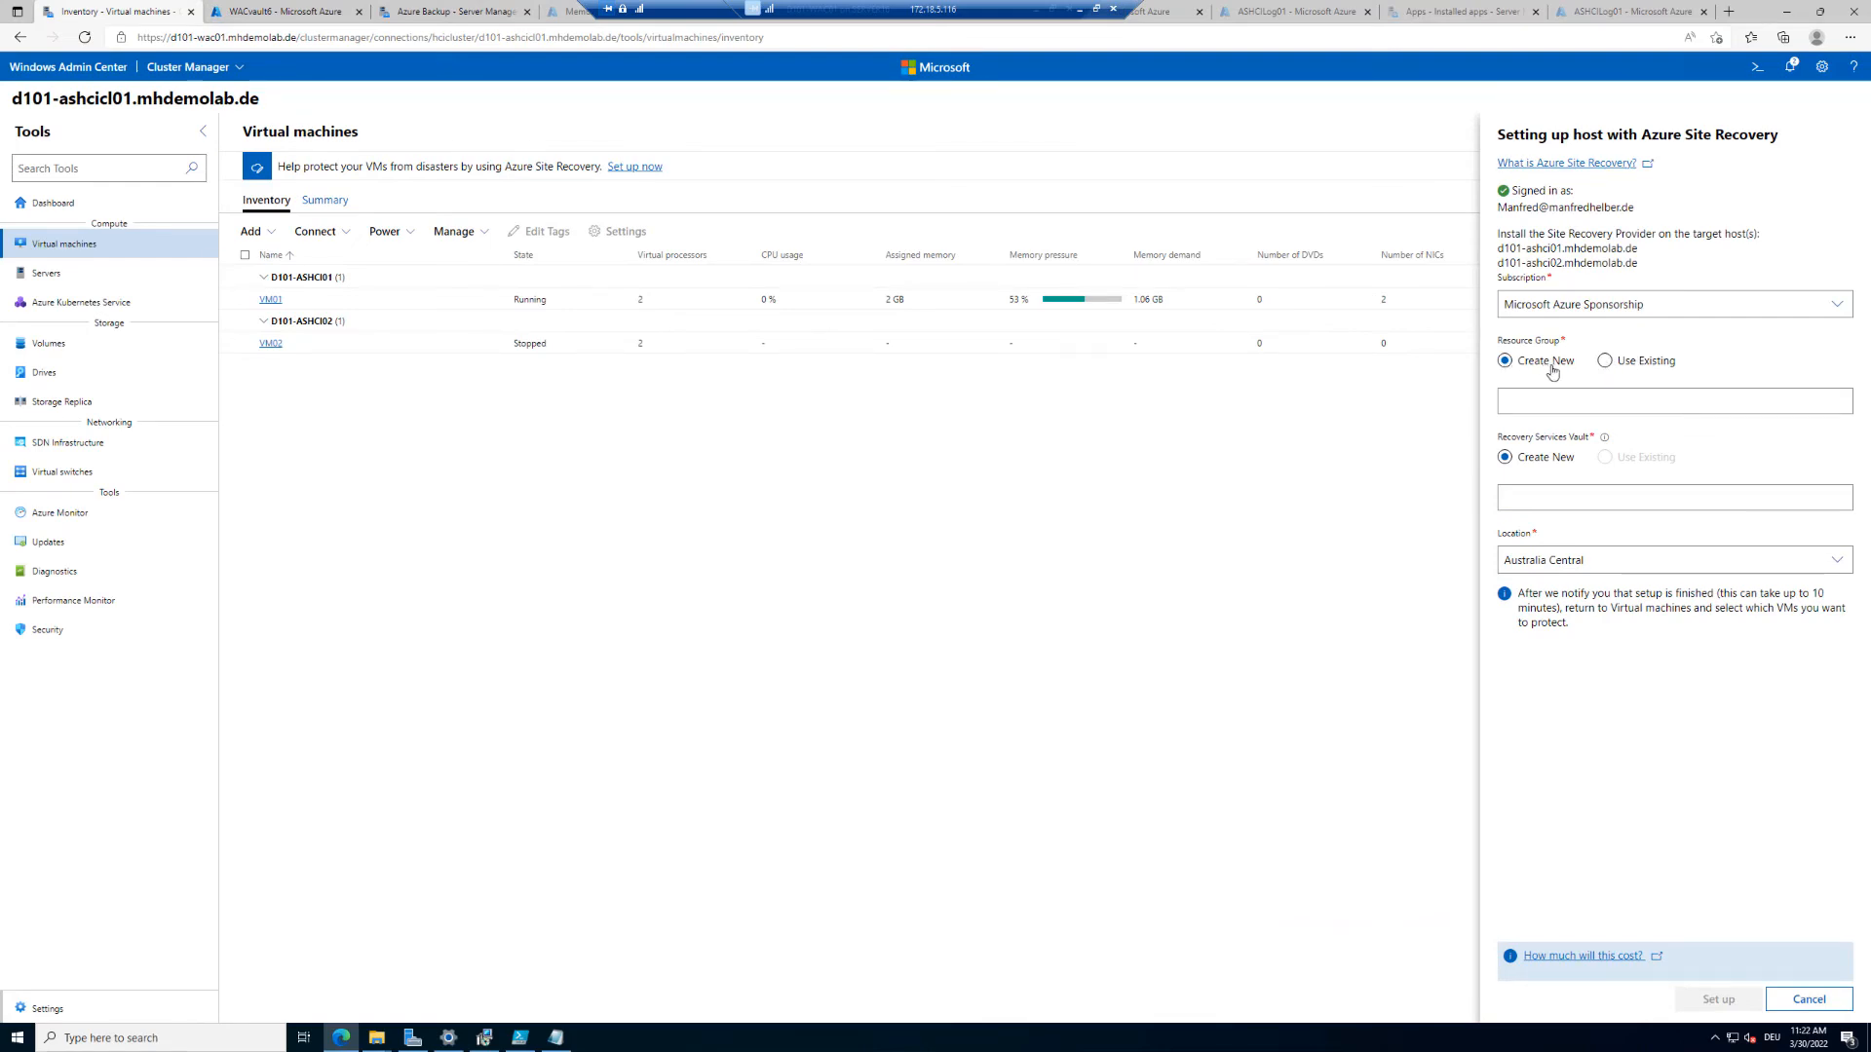
pyautogui.click(1602, 363)
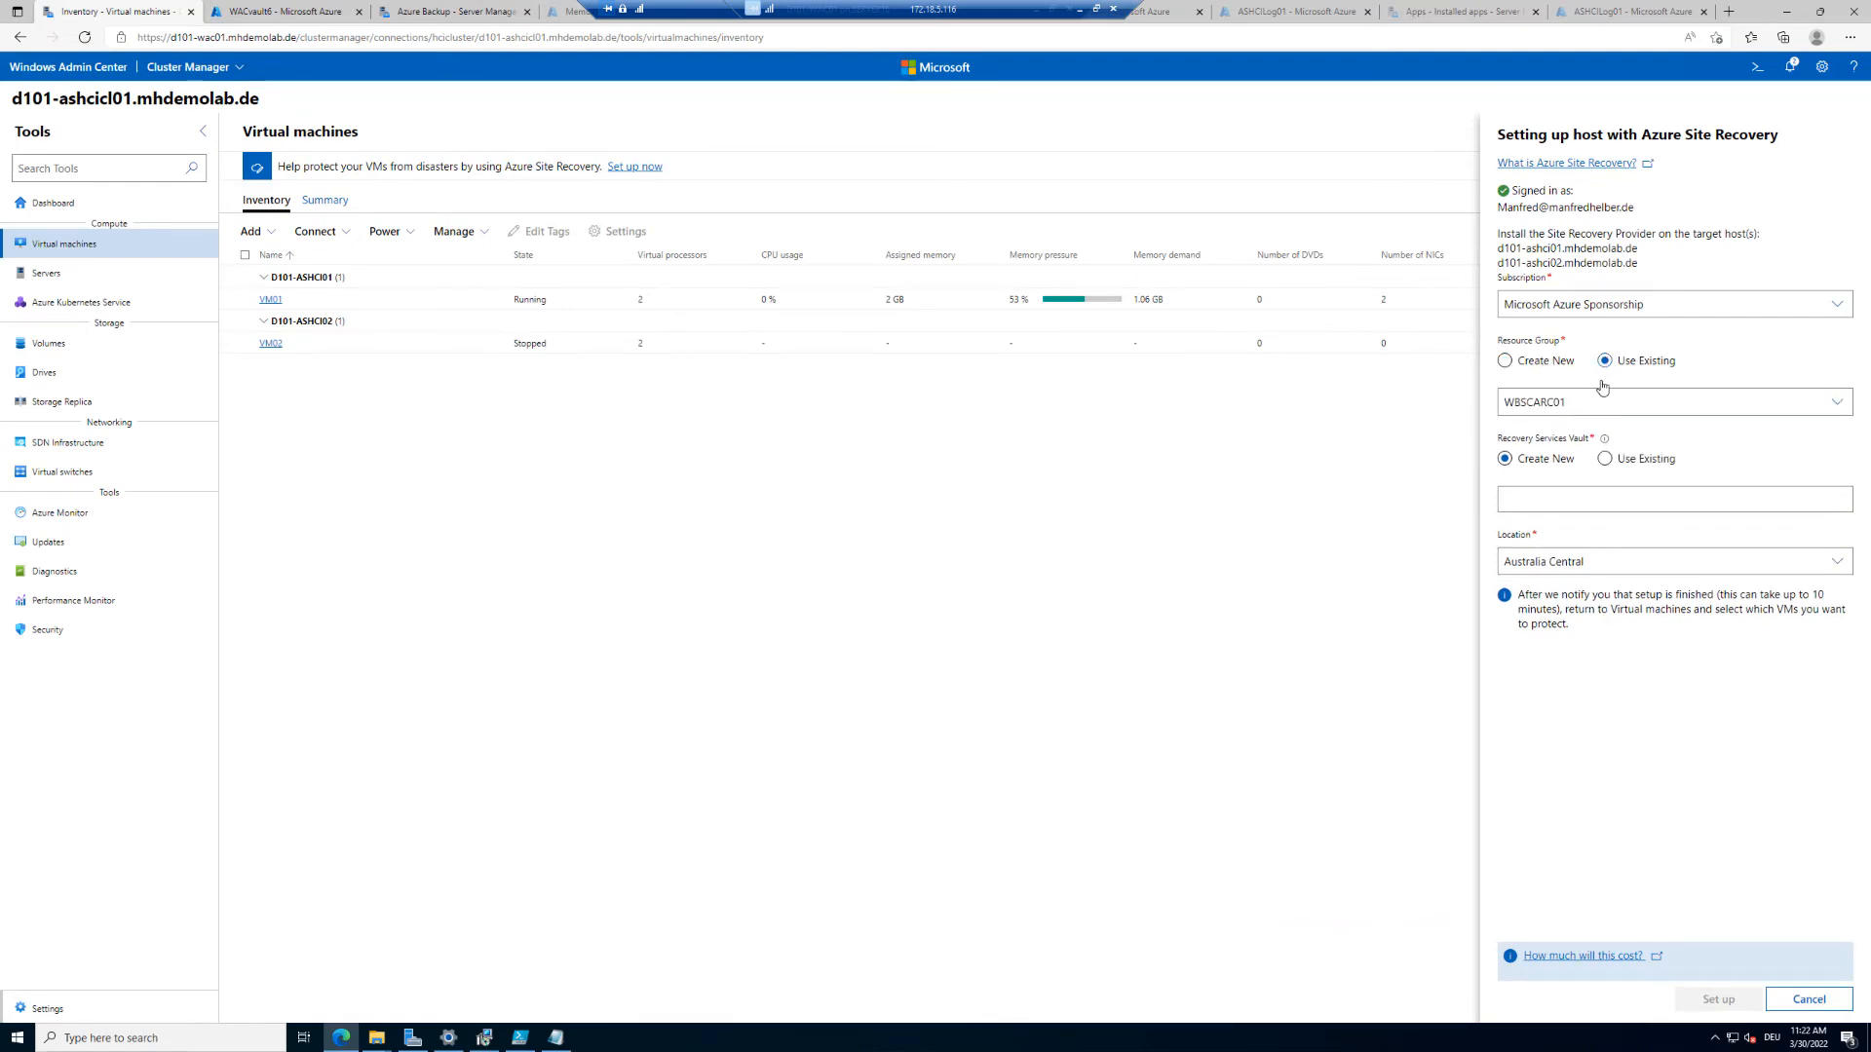
pyautogui.click(1608, 410)
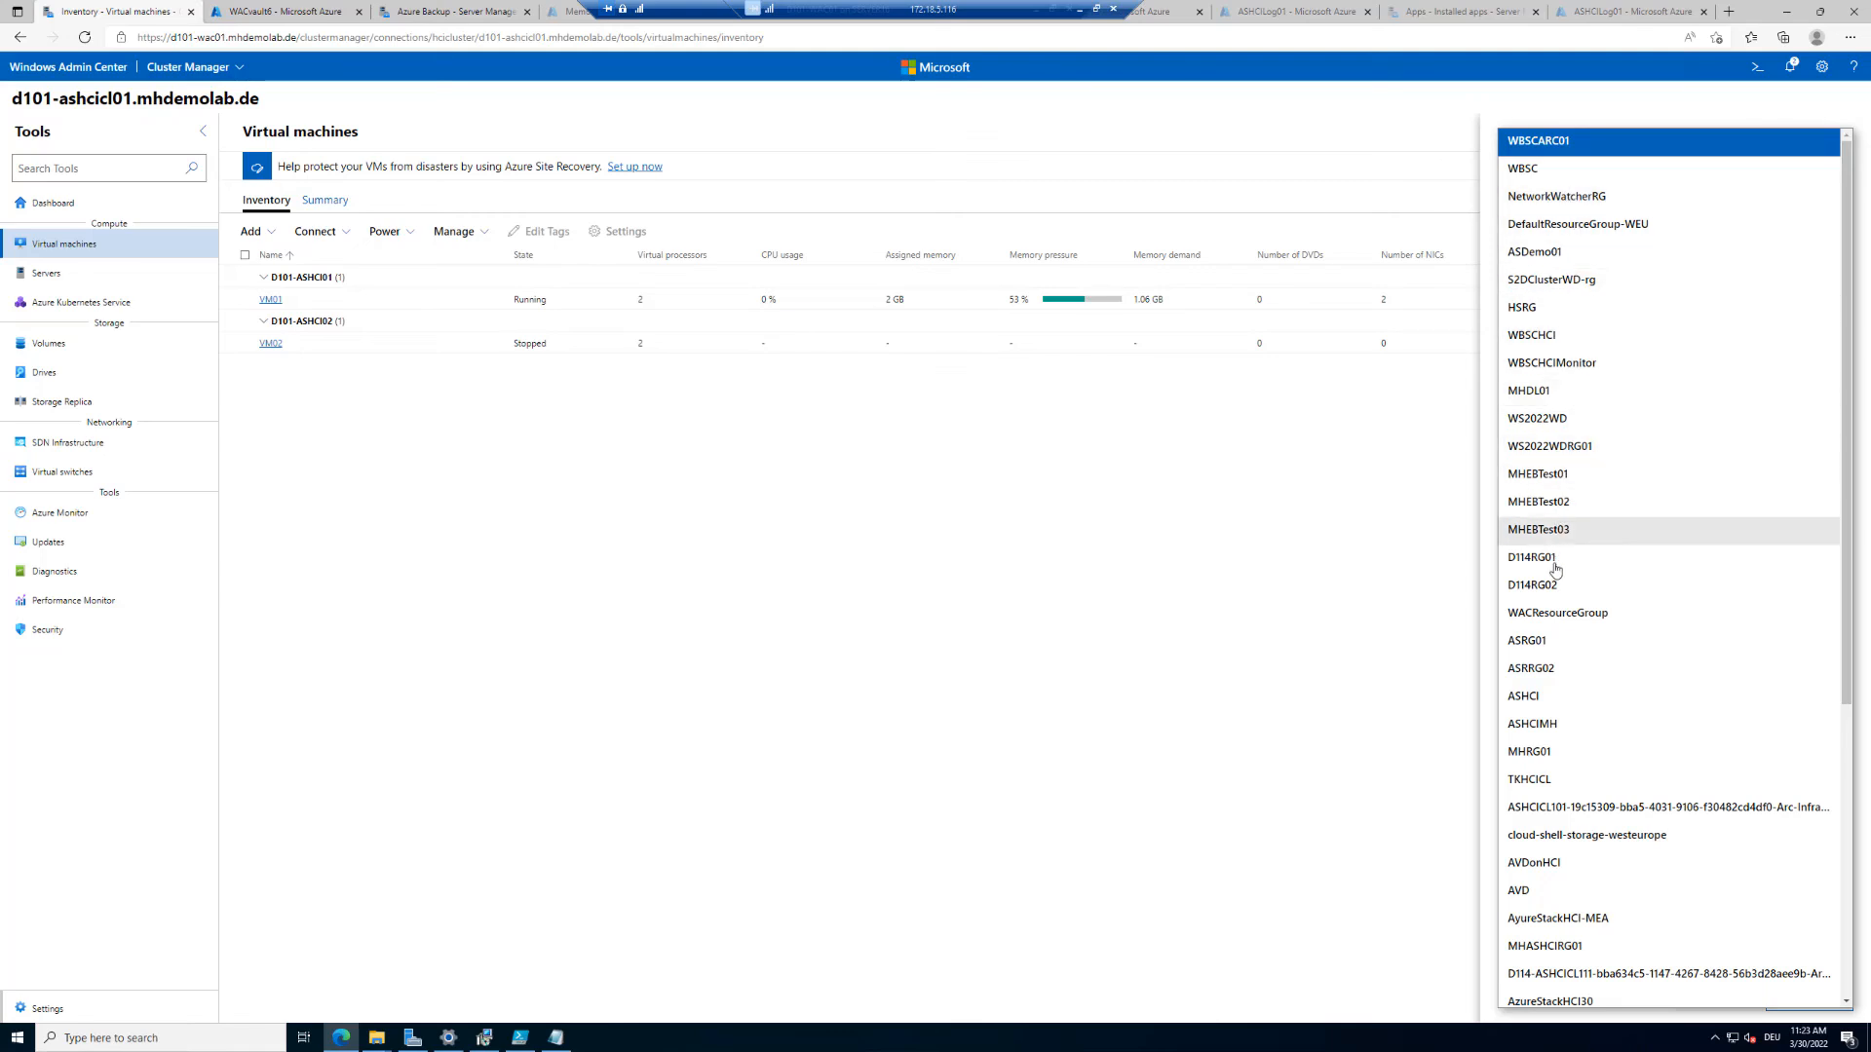
pyautogui.scroll(-3, 1559, 584)
pyautogui.scroll(-2, 1556, 599)
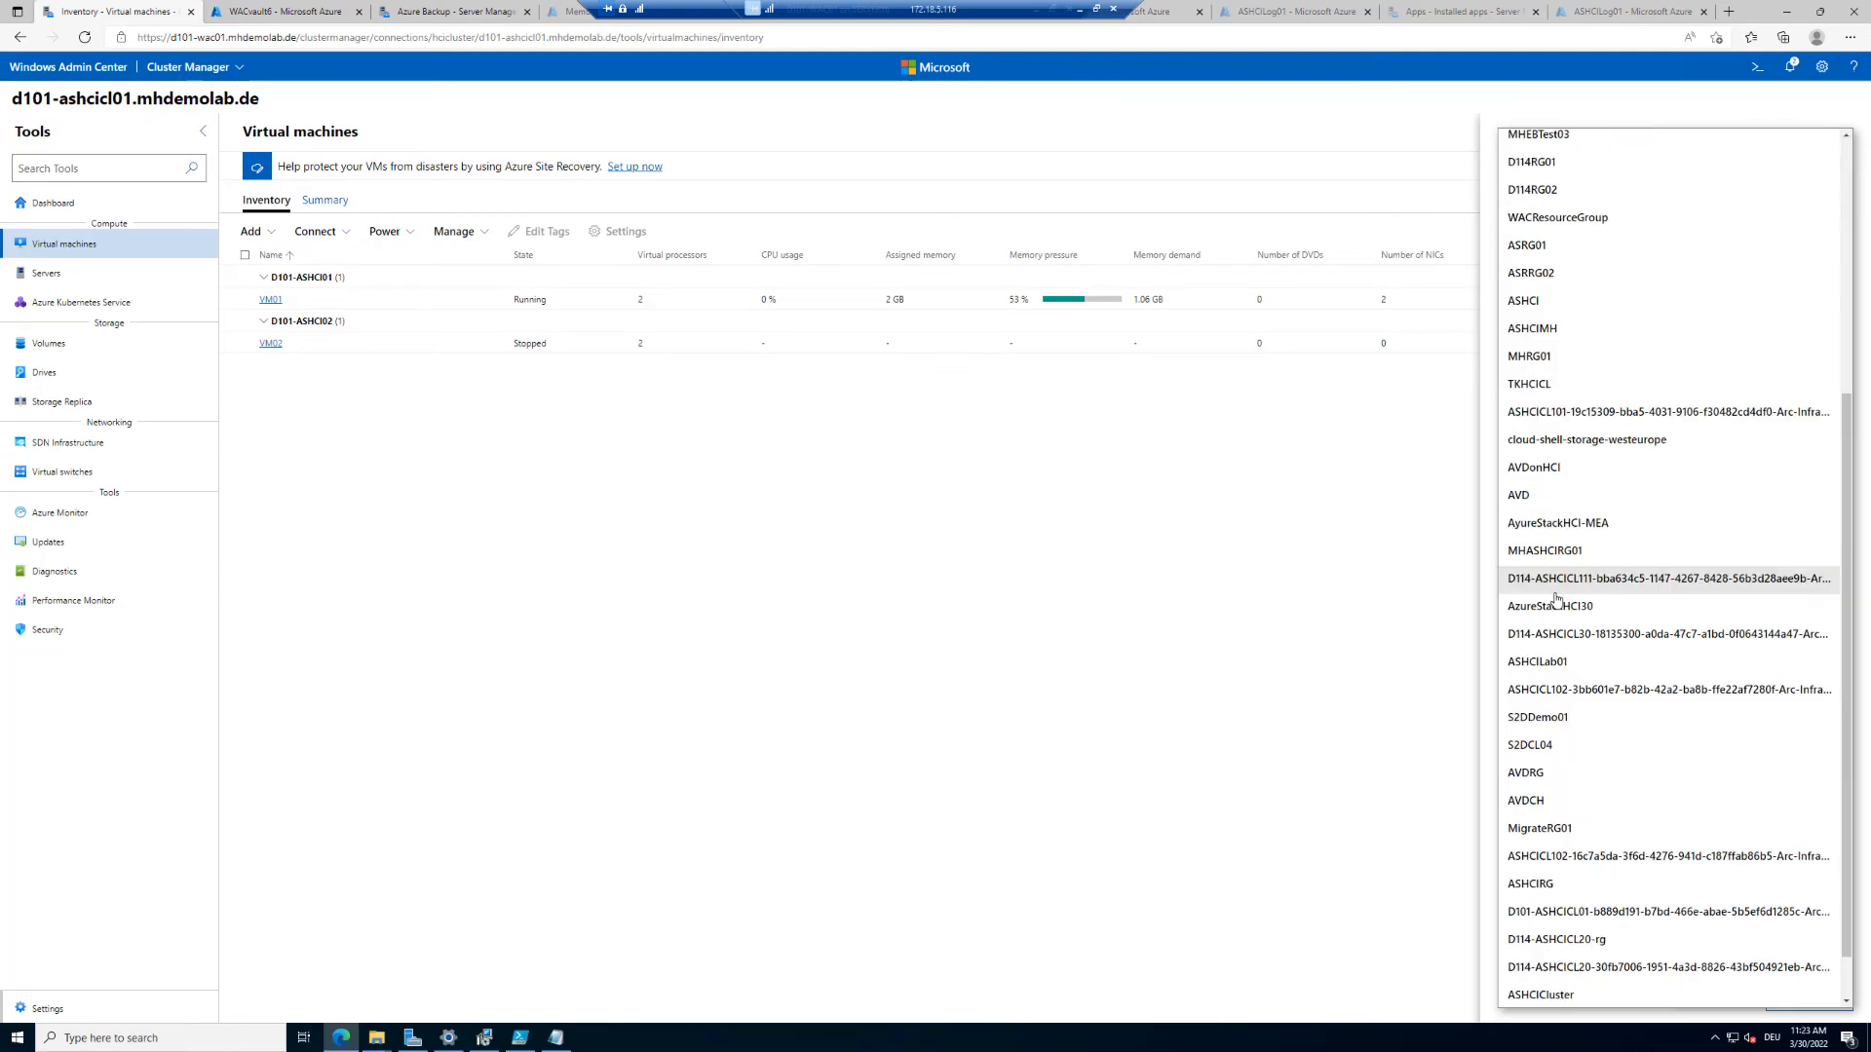
pyautogui.click(1551, 886)
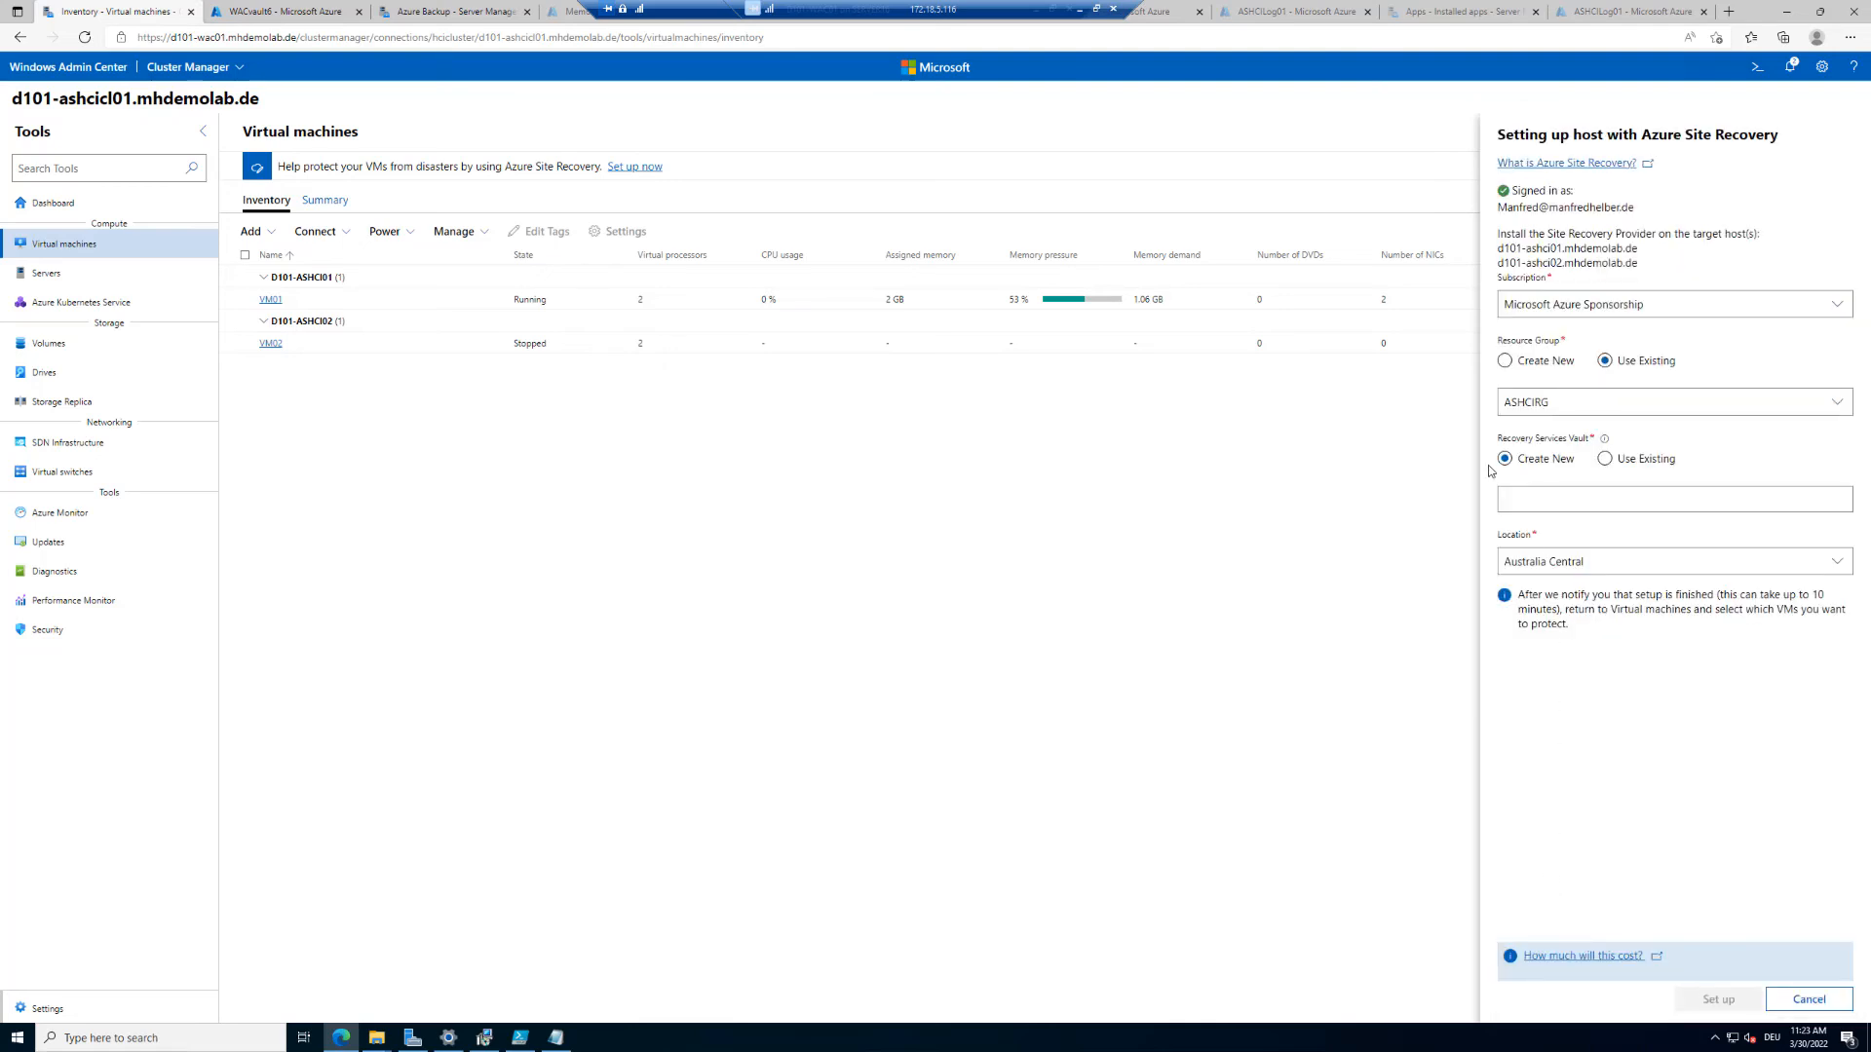
pyautogui.click(1605, 460)
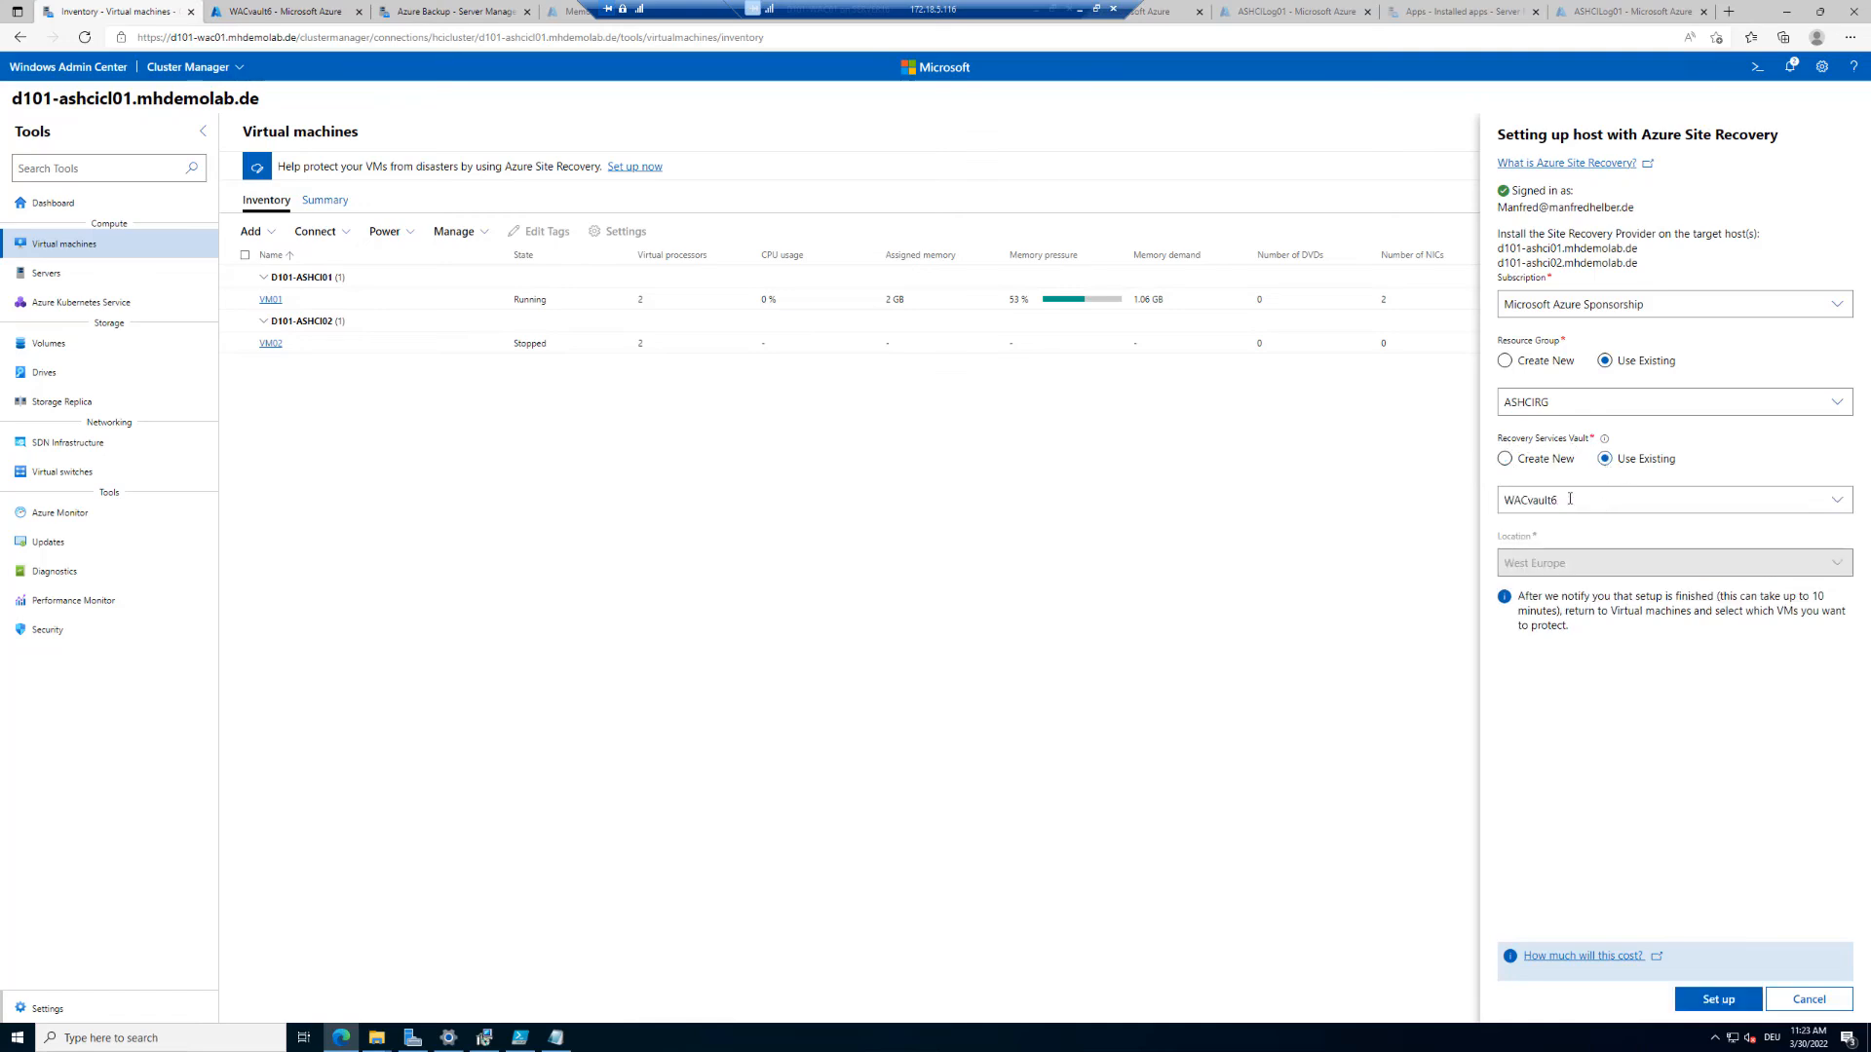
pyautogui.click(1594, 499)
pyautogui.click(1594, 499)
pyautogui.click(1527, 468)
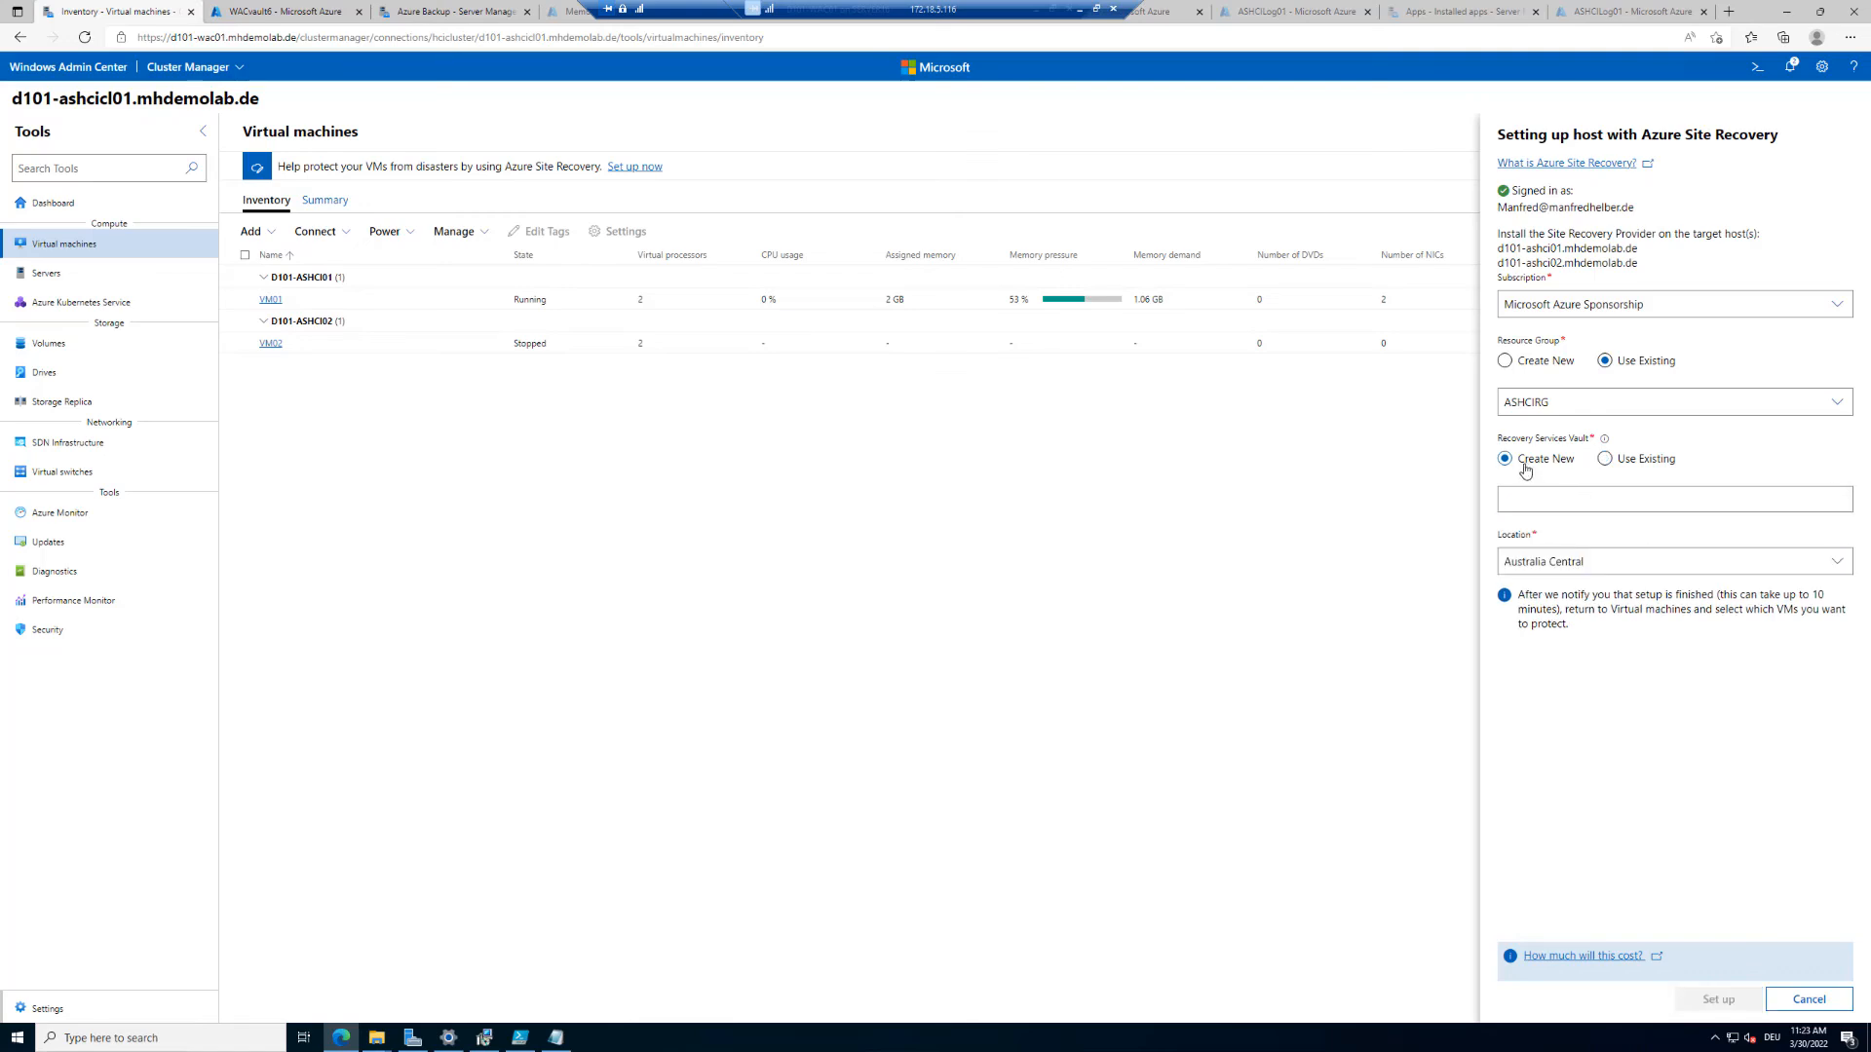
# Name the new Recovery Services vault WACASR01, set its location to West Europe, and start the host setup.
pyautogui.click(1523, 499)
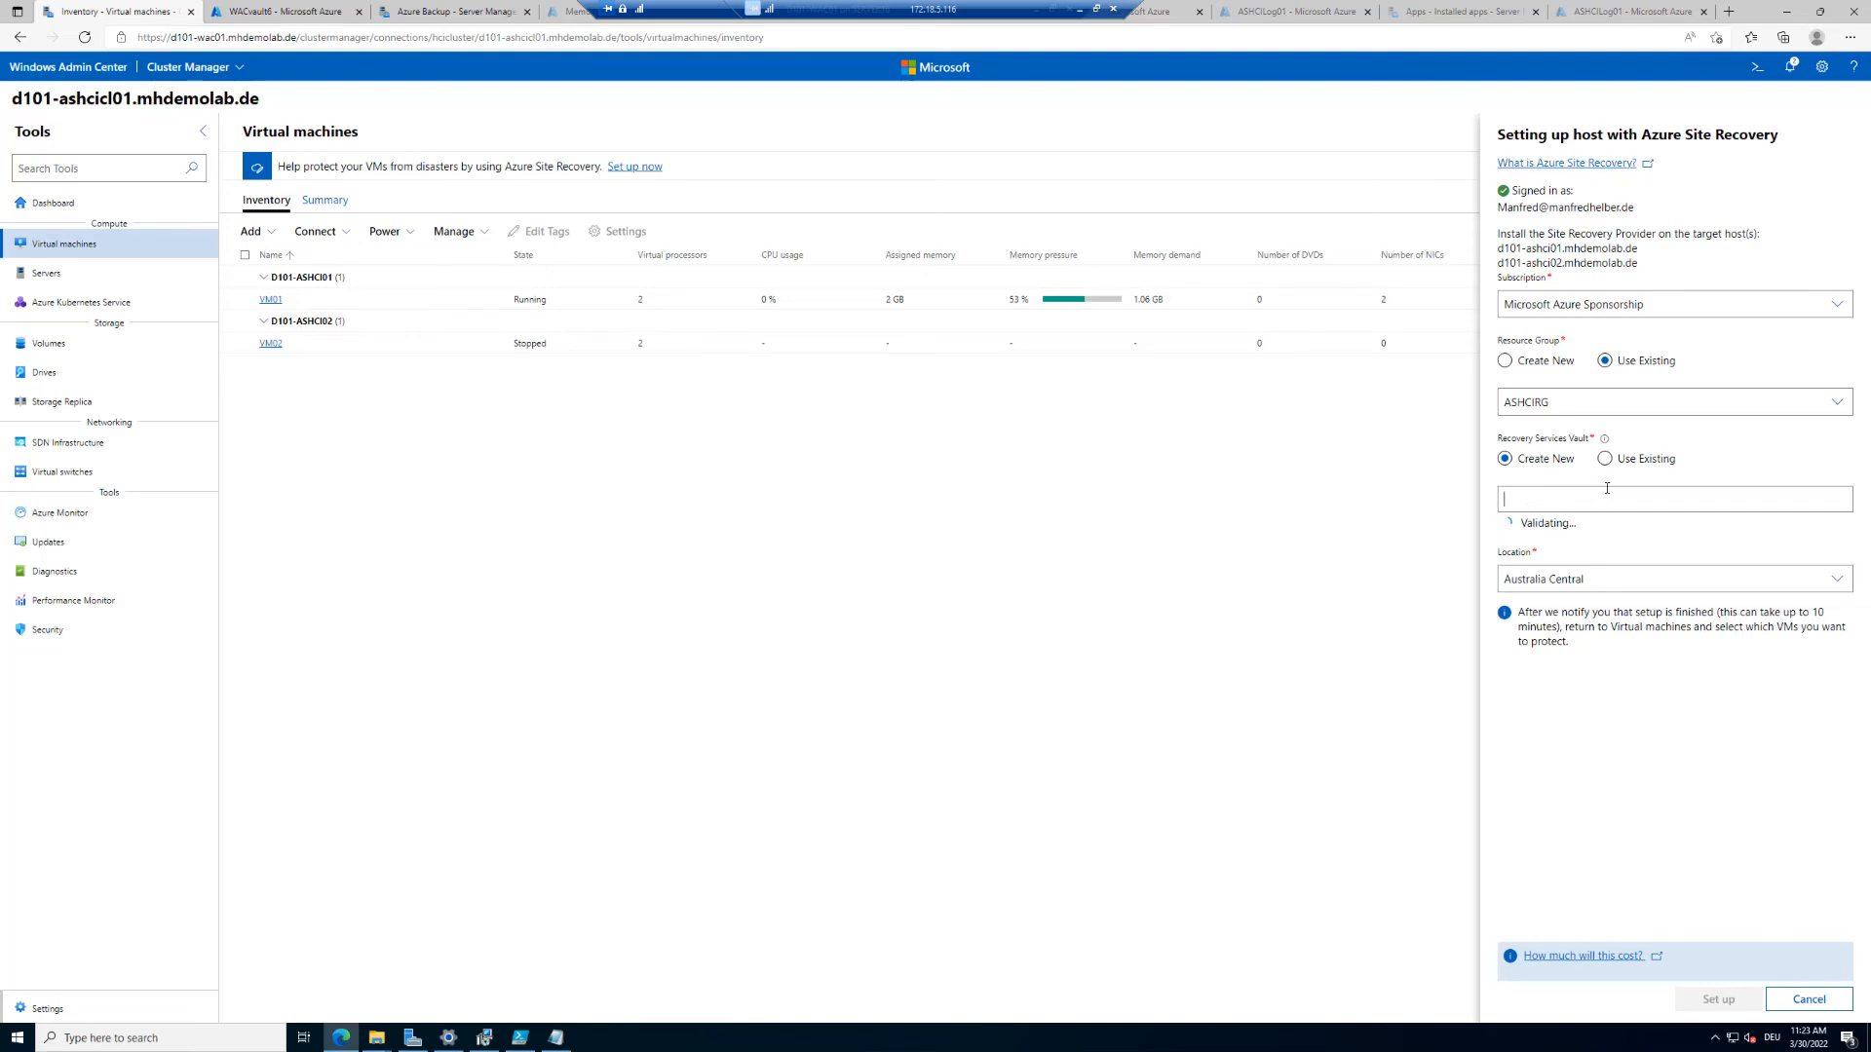
pyautogui.write('WACASR')
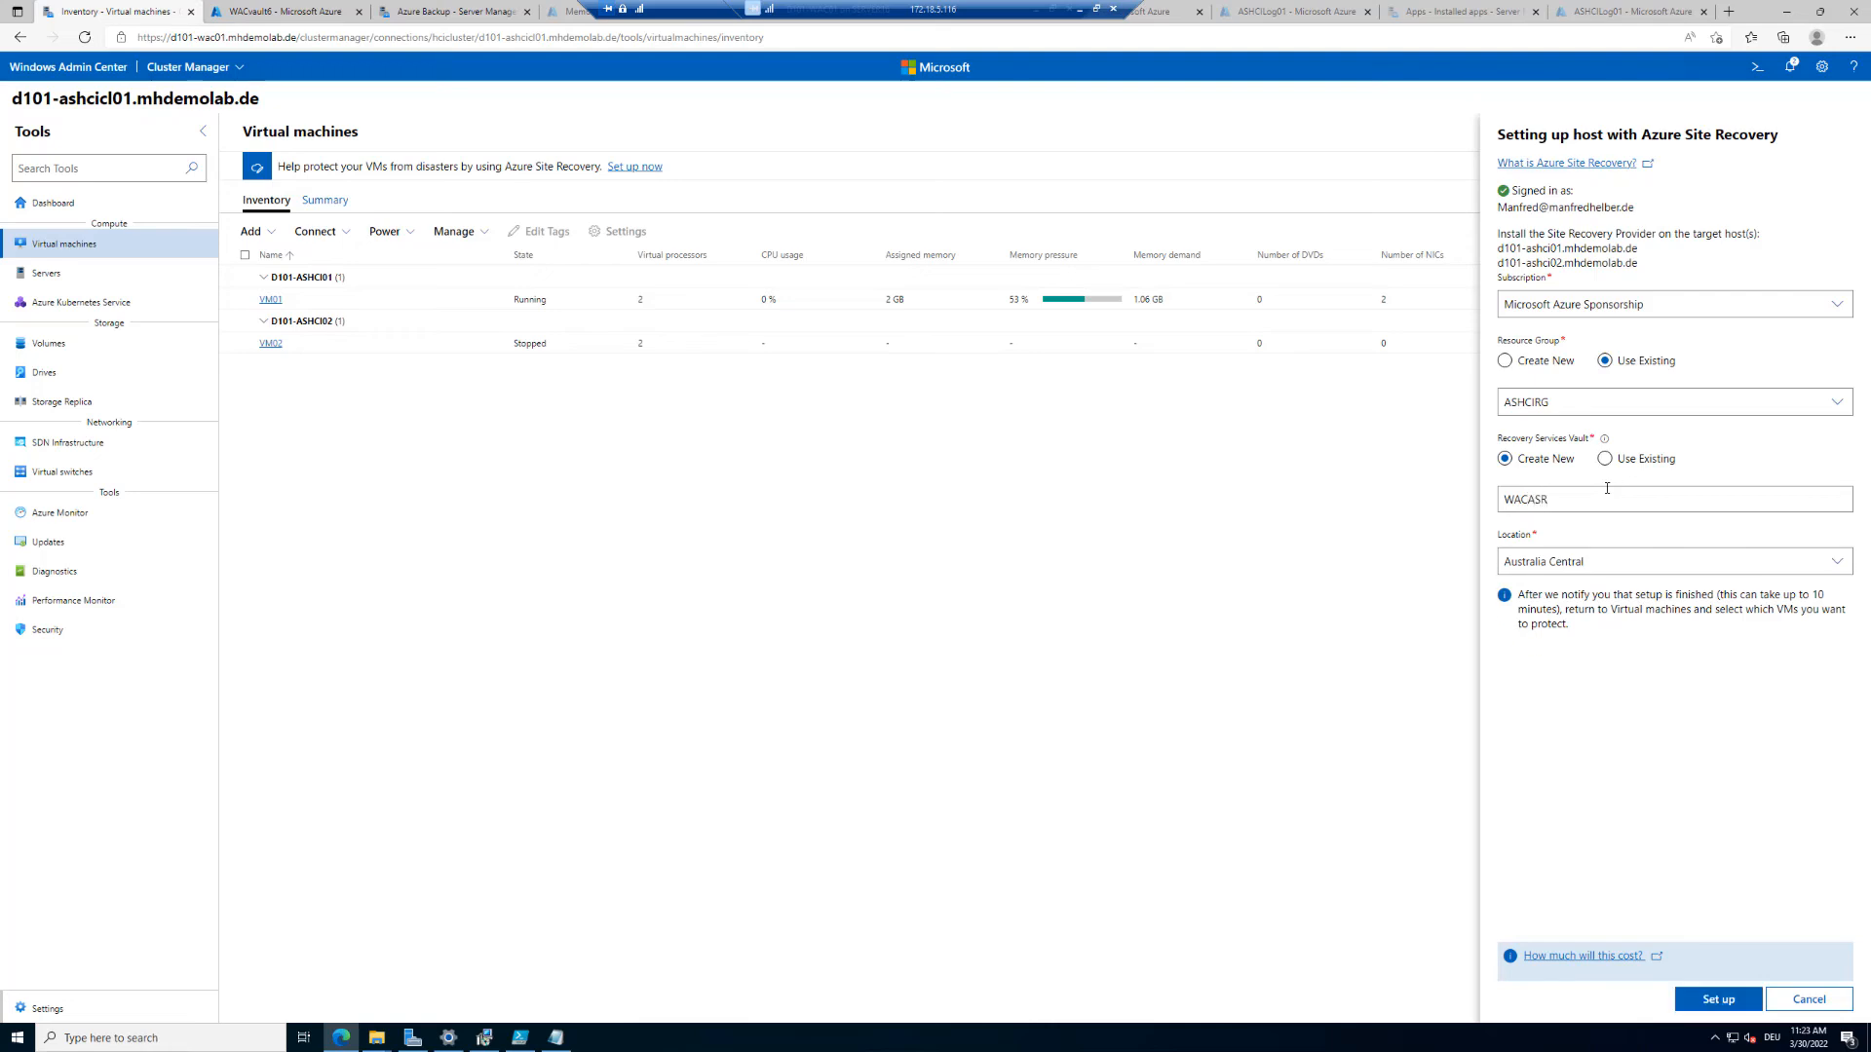
pyautogui.write('01')
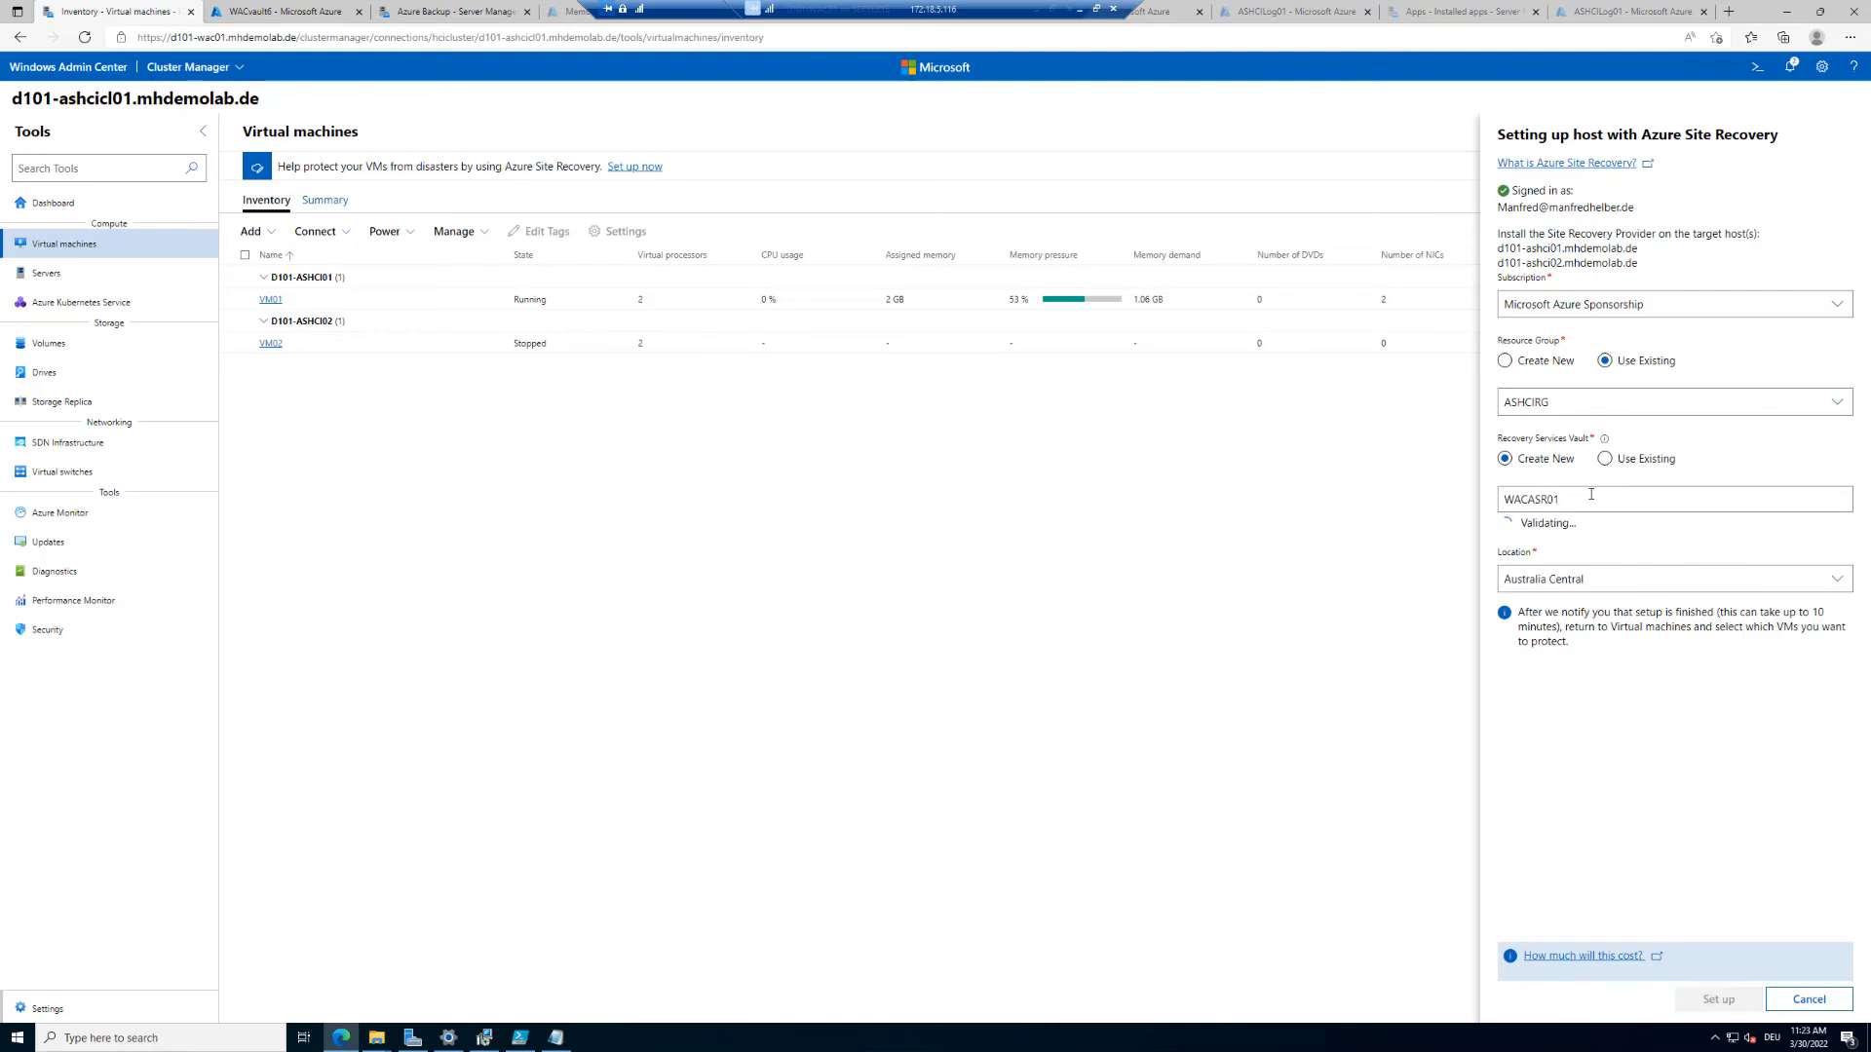
pyautogui.click(1601, 563)
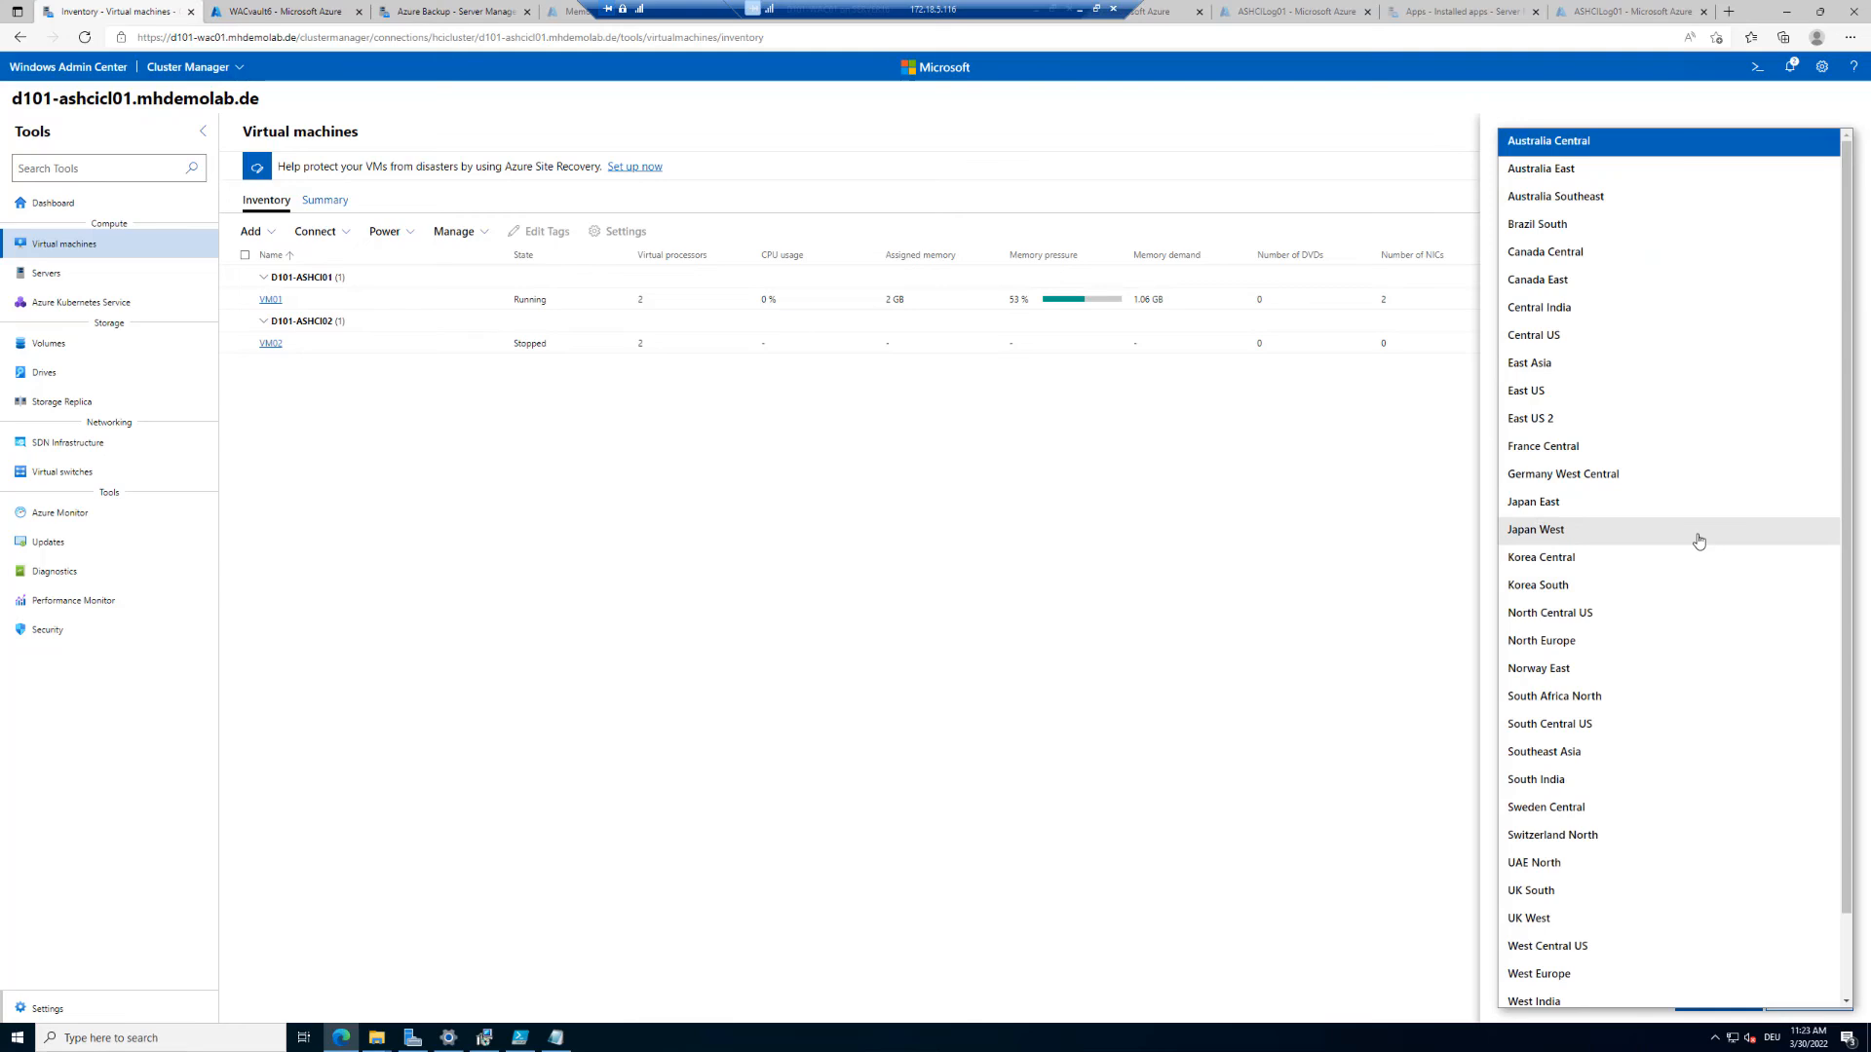
pyautogui.scroll(-1, 1698, 541)
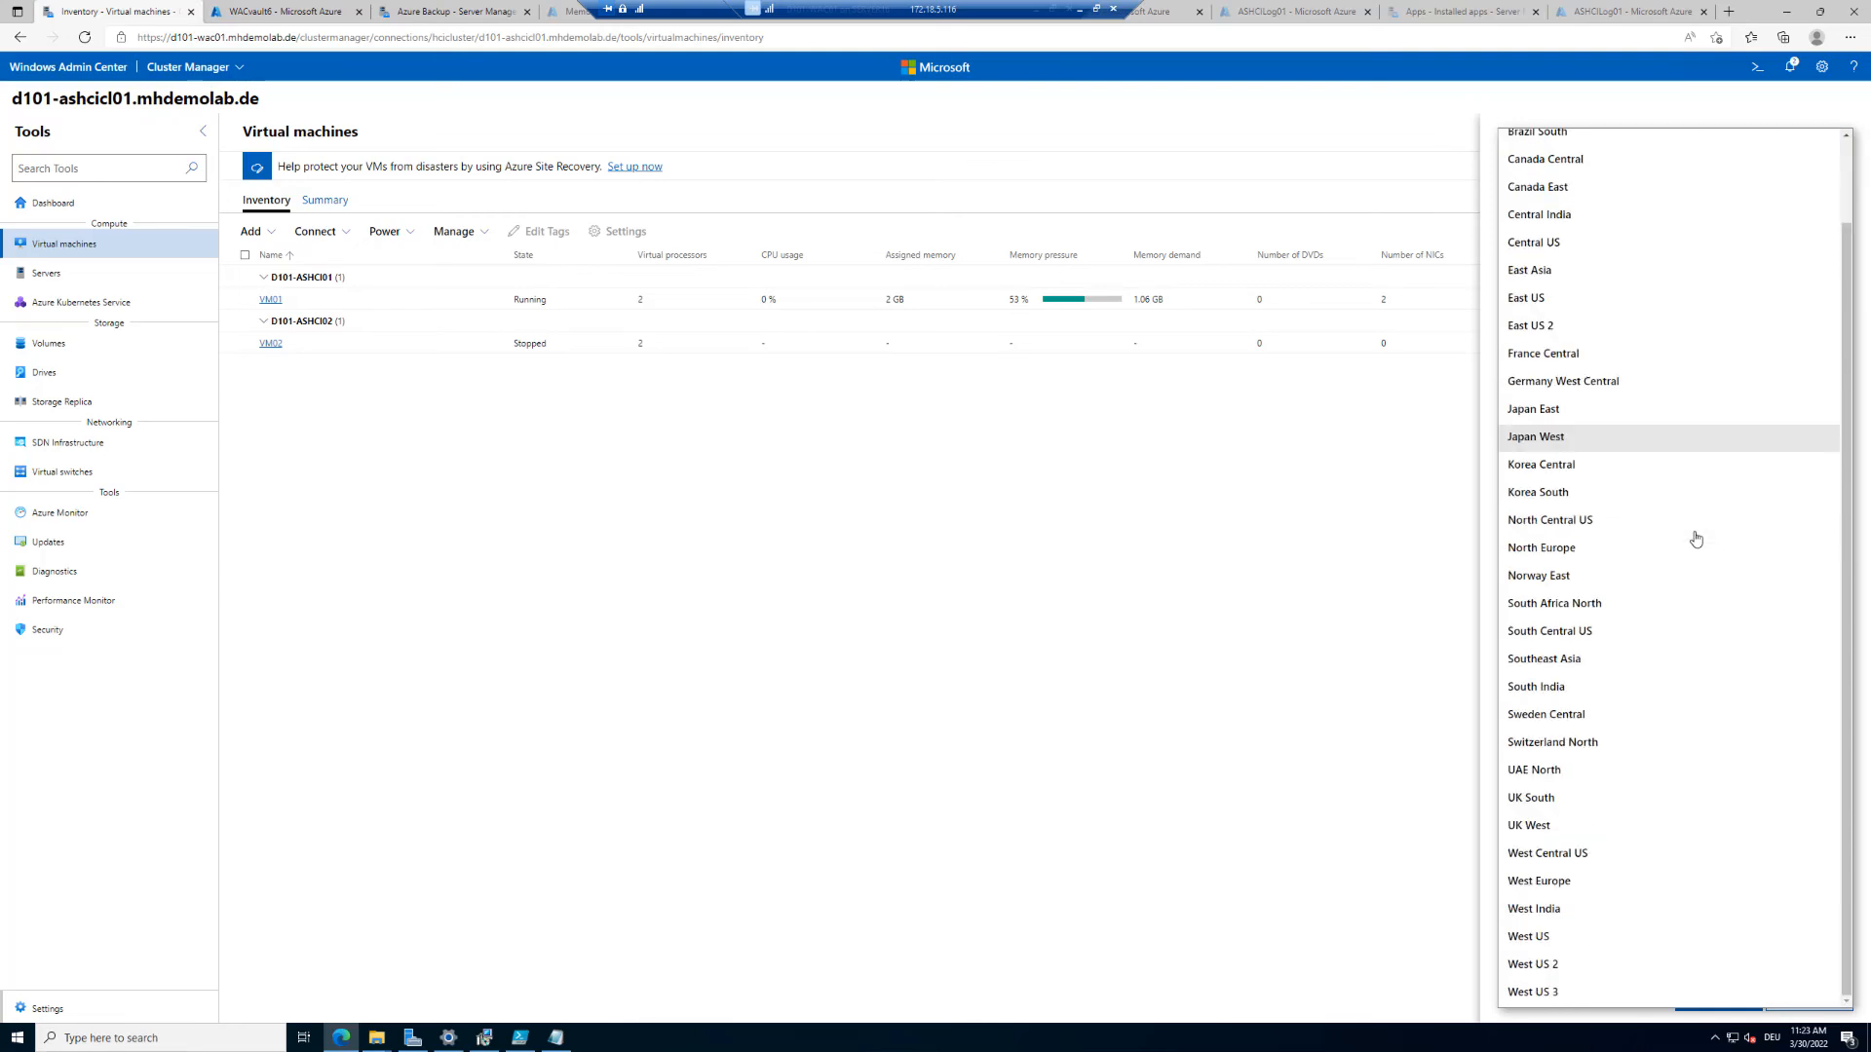
pyautogui.click(1586, 881)
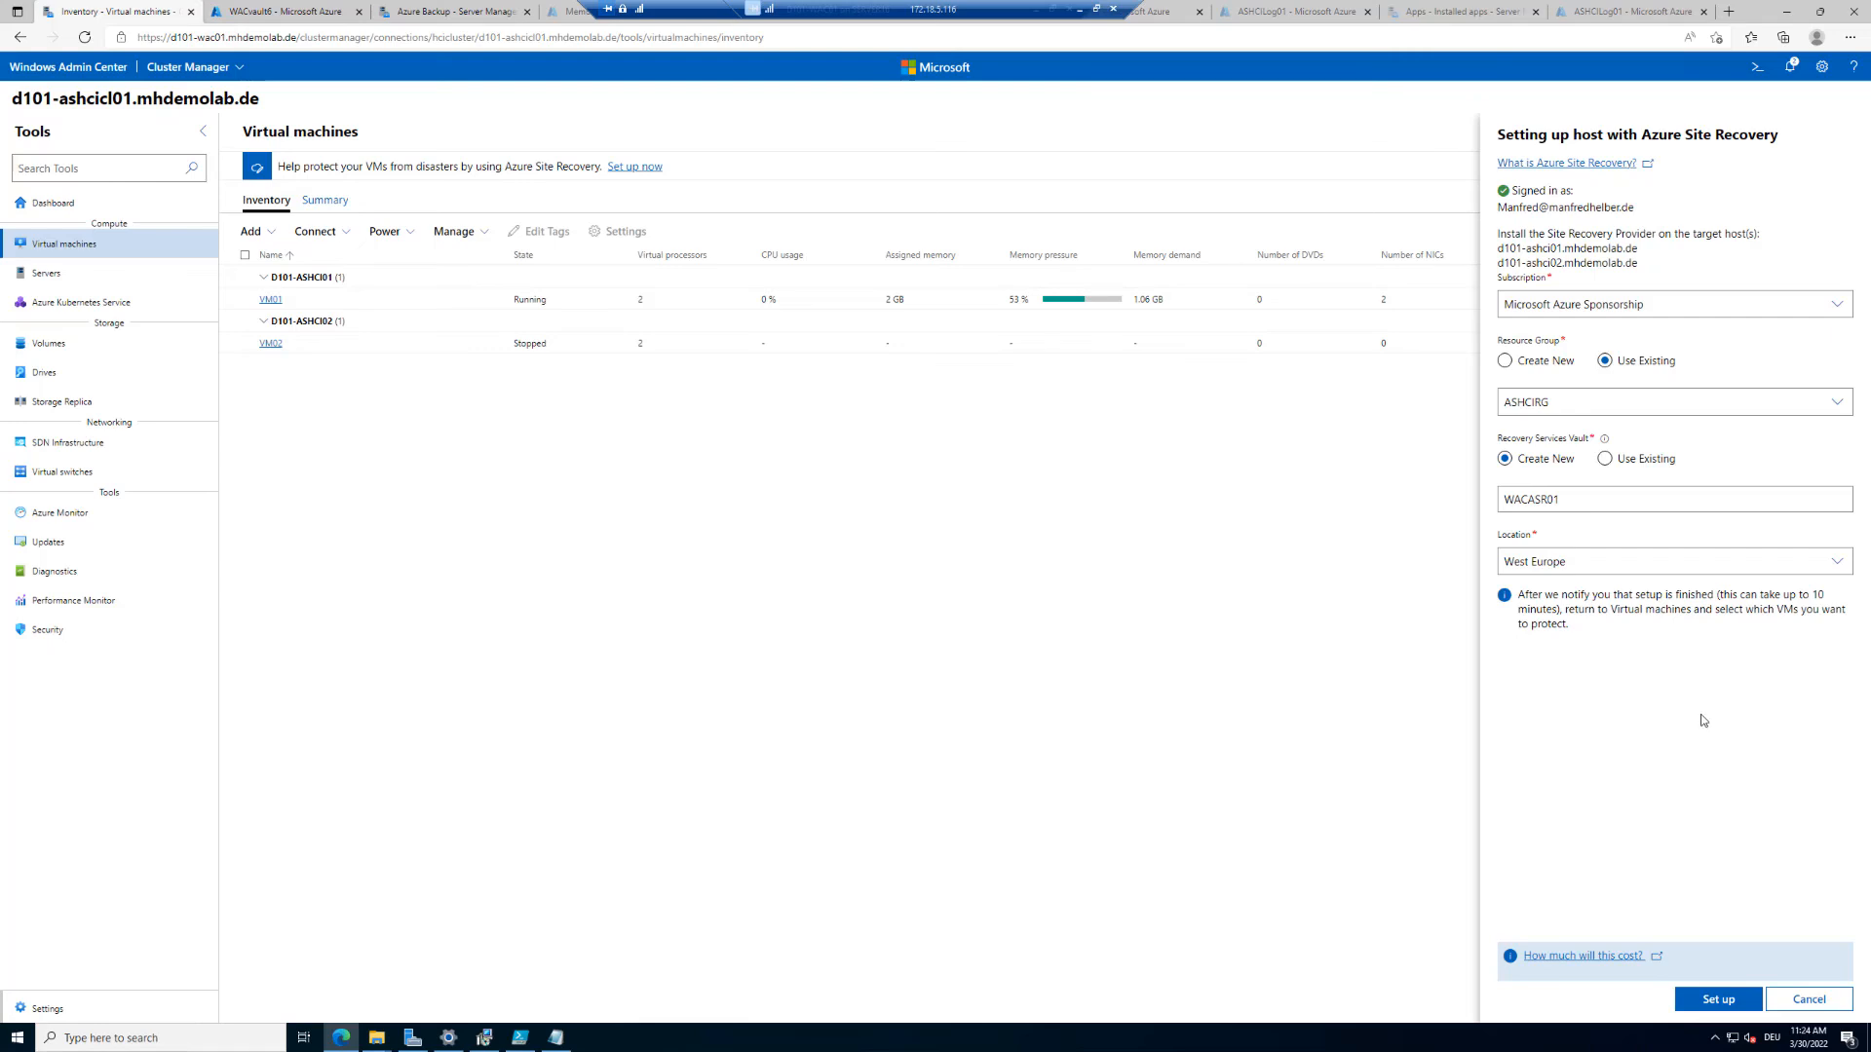
pyautogui.click(1718, 1000)
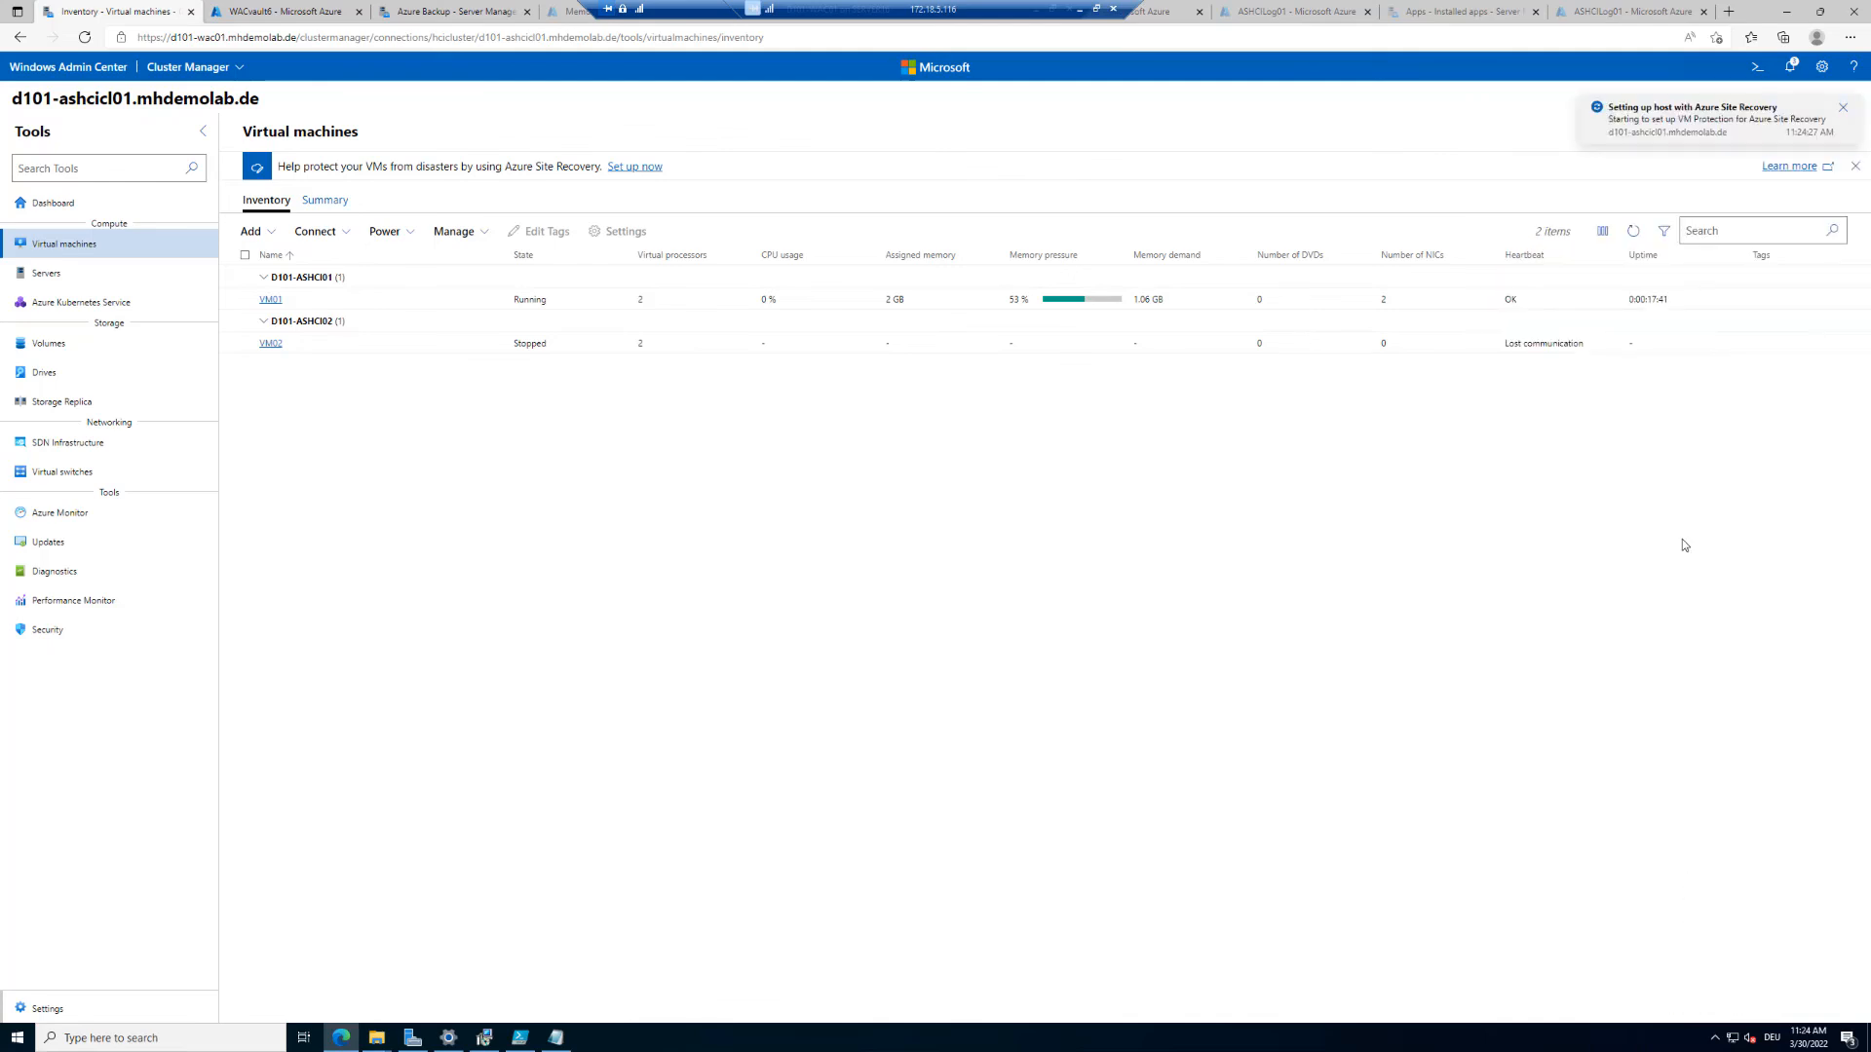
# Check the Site Recovery setup notification, view the installed apps on D101-ASHCI02, and return to the cluster's virtual machines.
pyautogui.click(1790, 66)
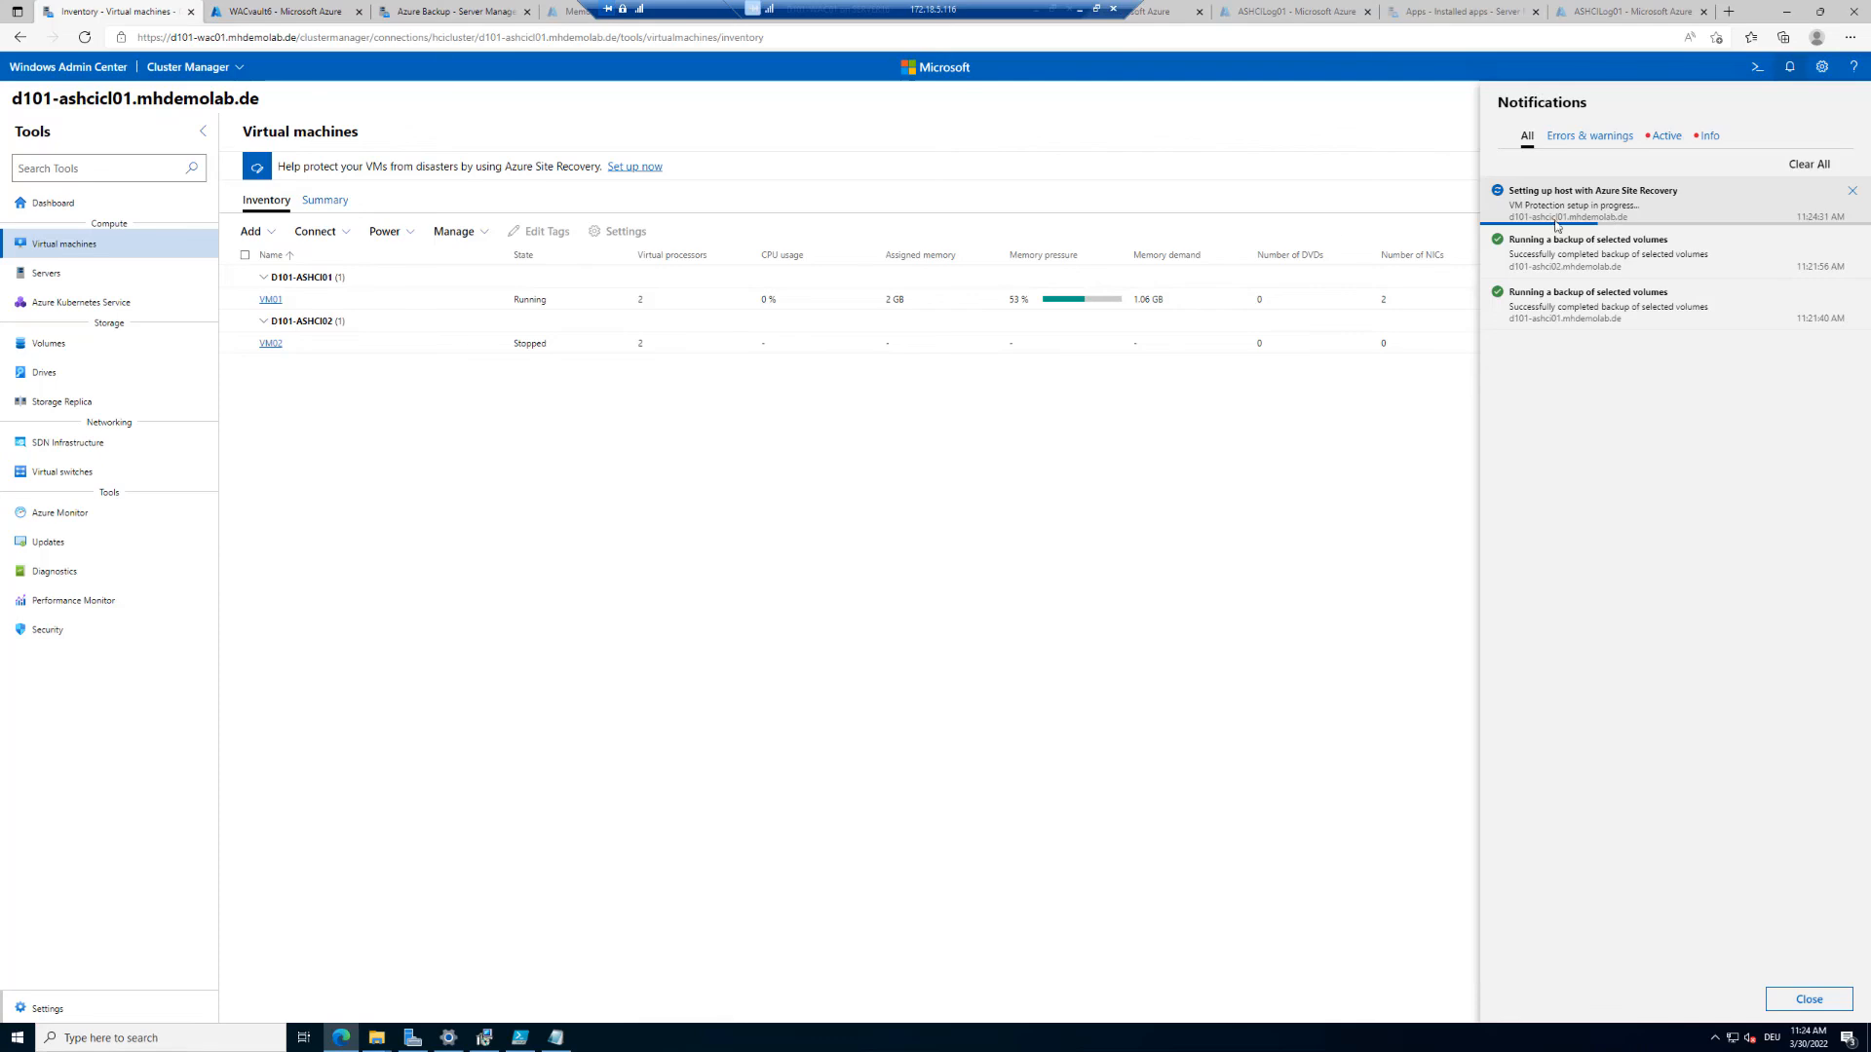
pyautogui.click(251, 7)
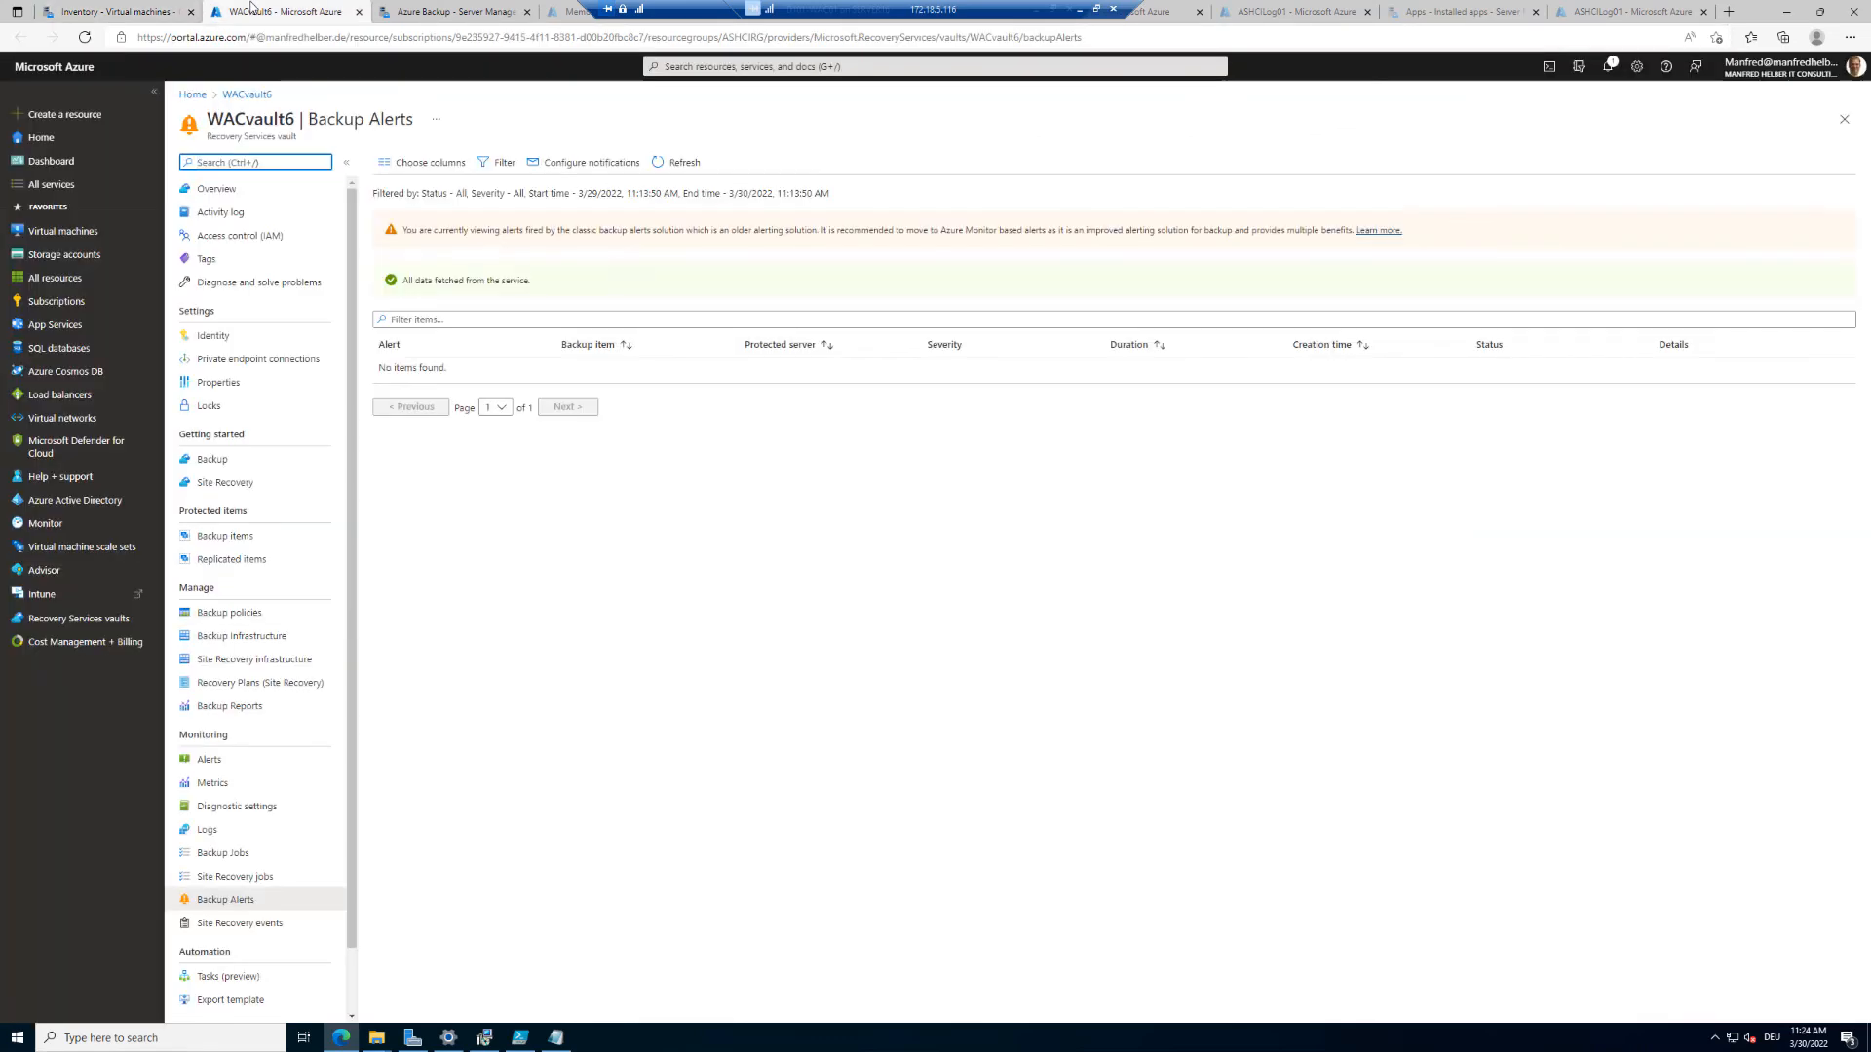
pyautogui.click(428, 11)
pyautogui.moveTo(362, 10); pyautogui.dragTo(282, 11)
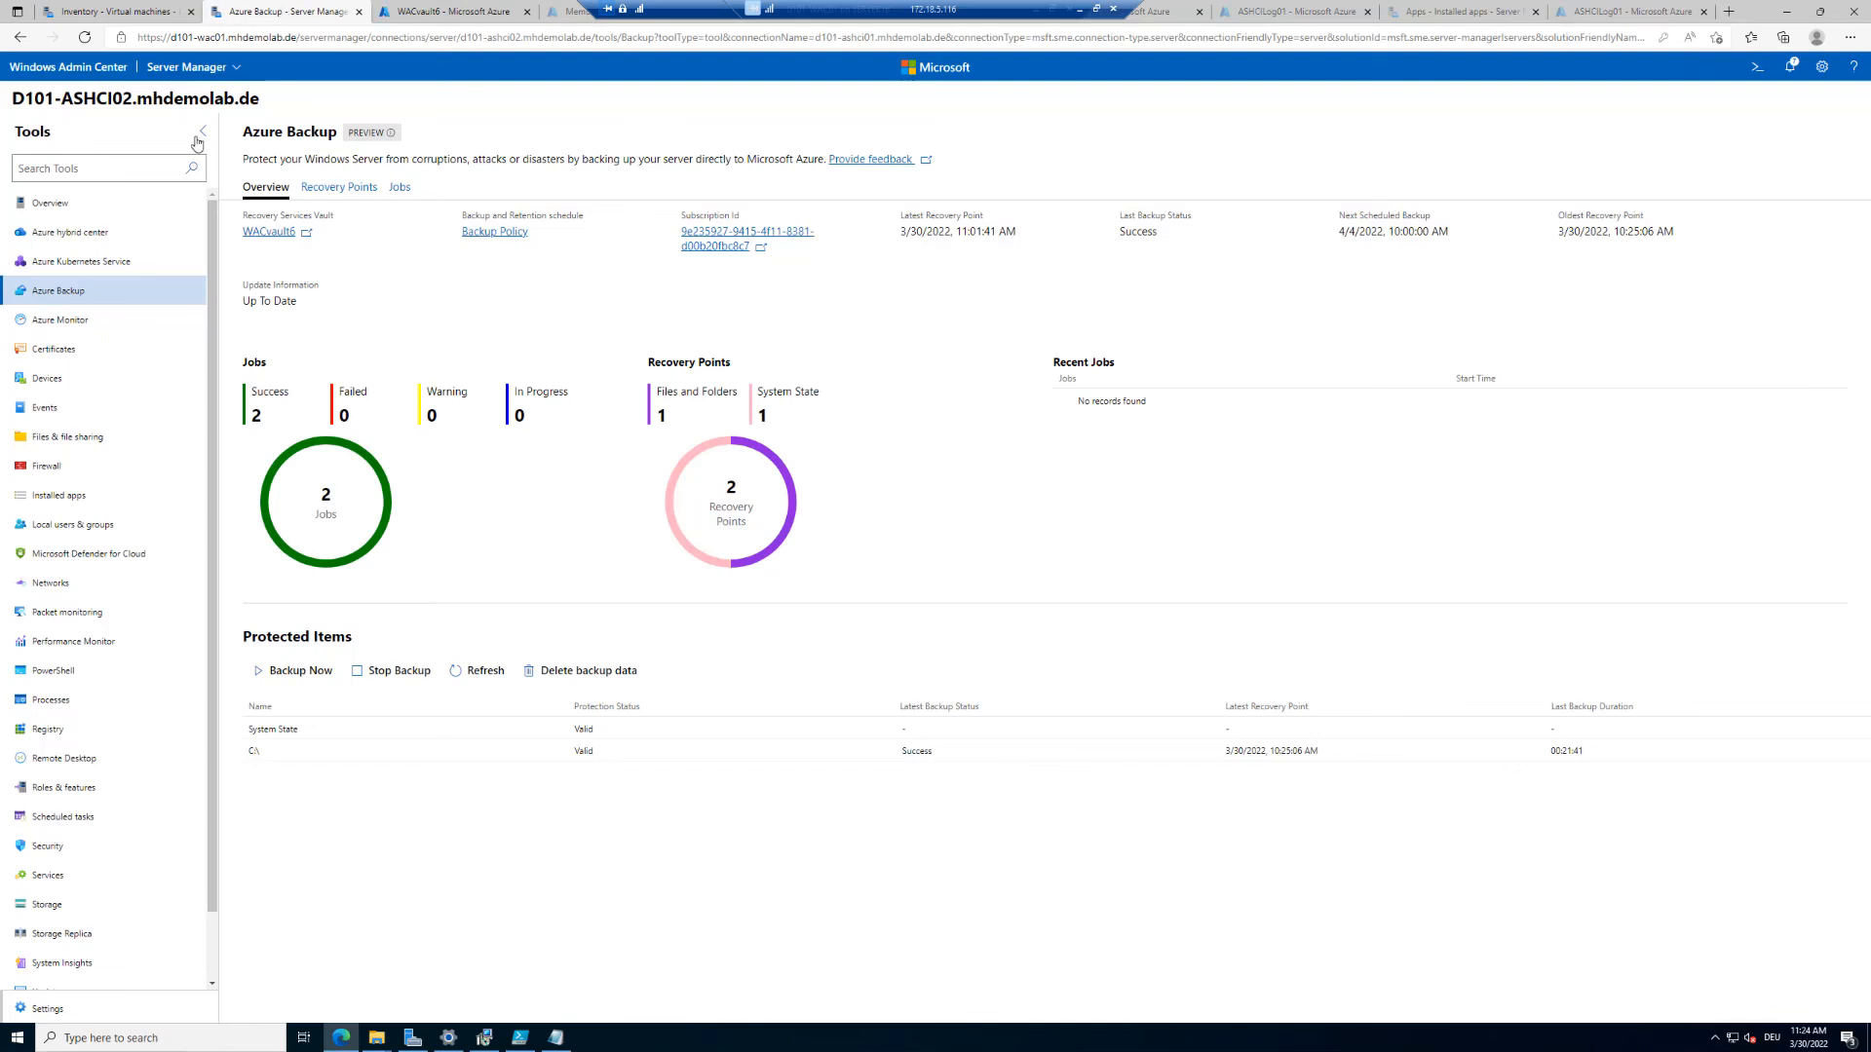
pyautogui.click(78, 497)
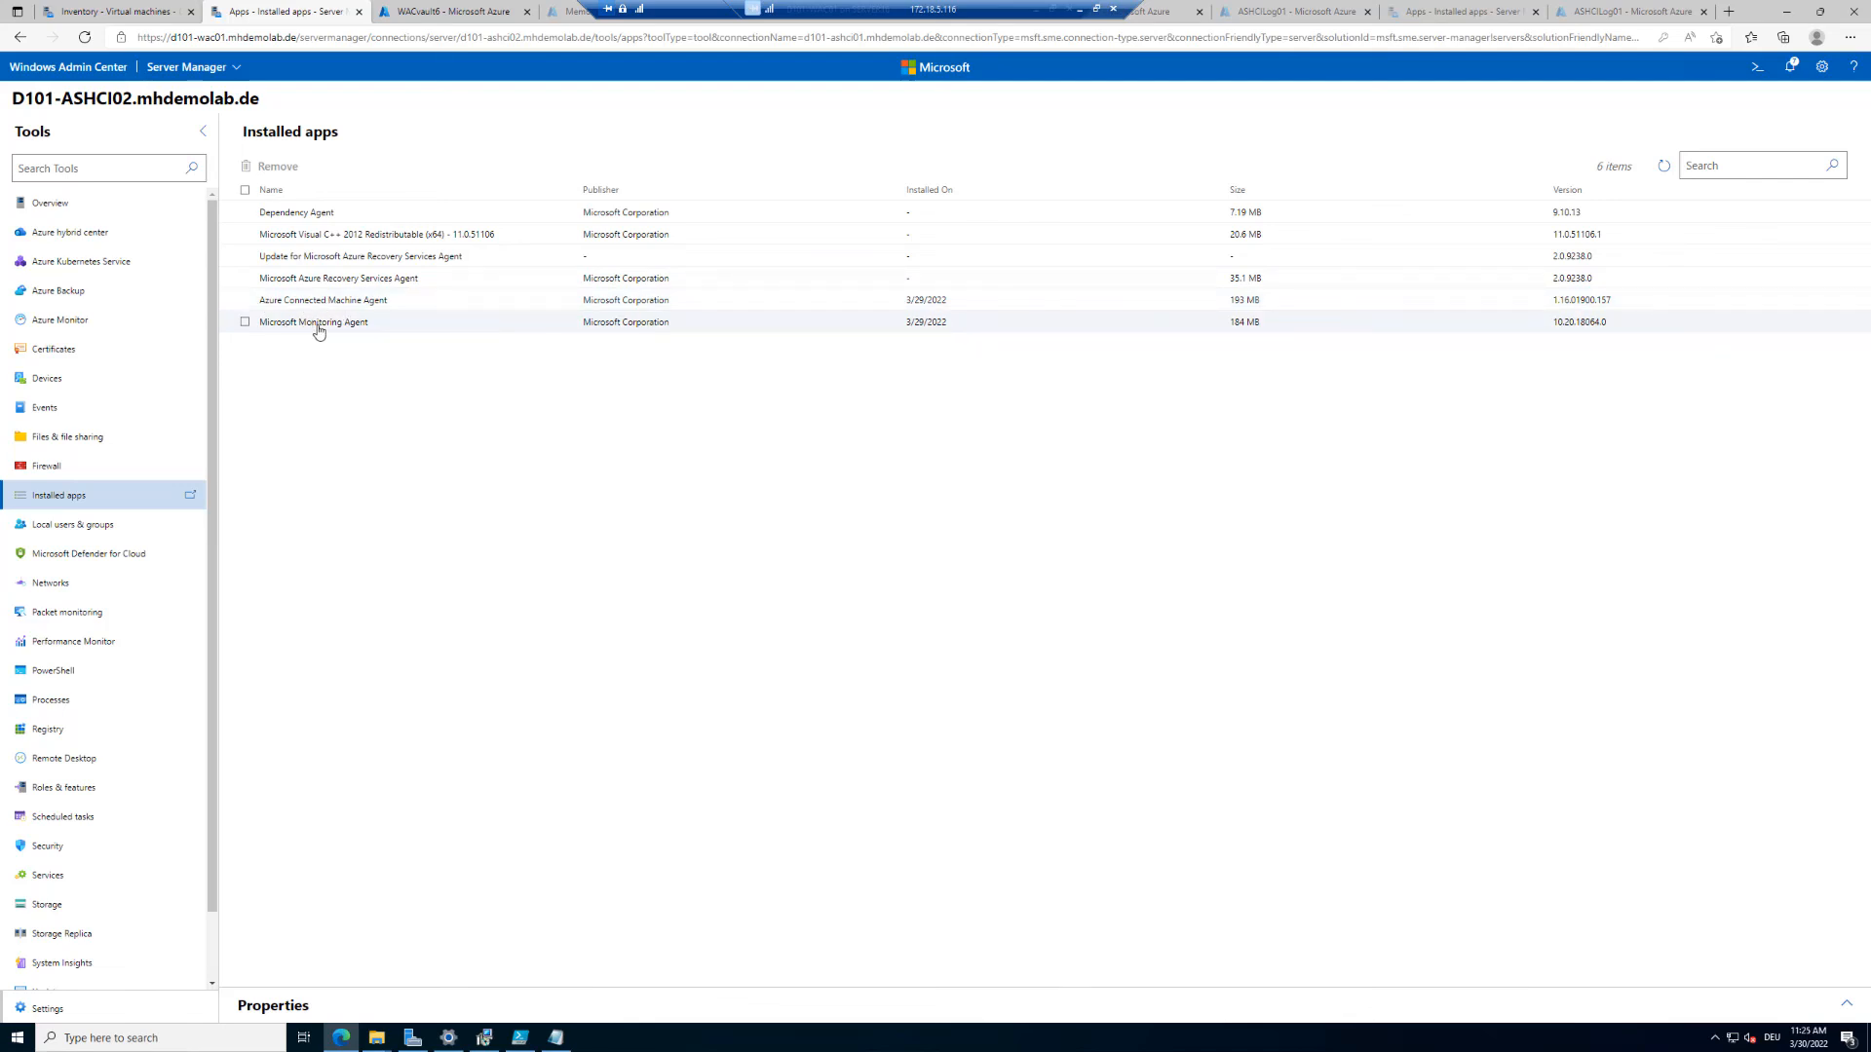
pyautogui.click(109, 11)
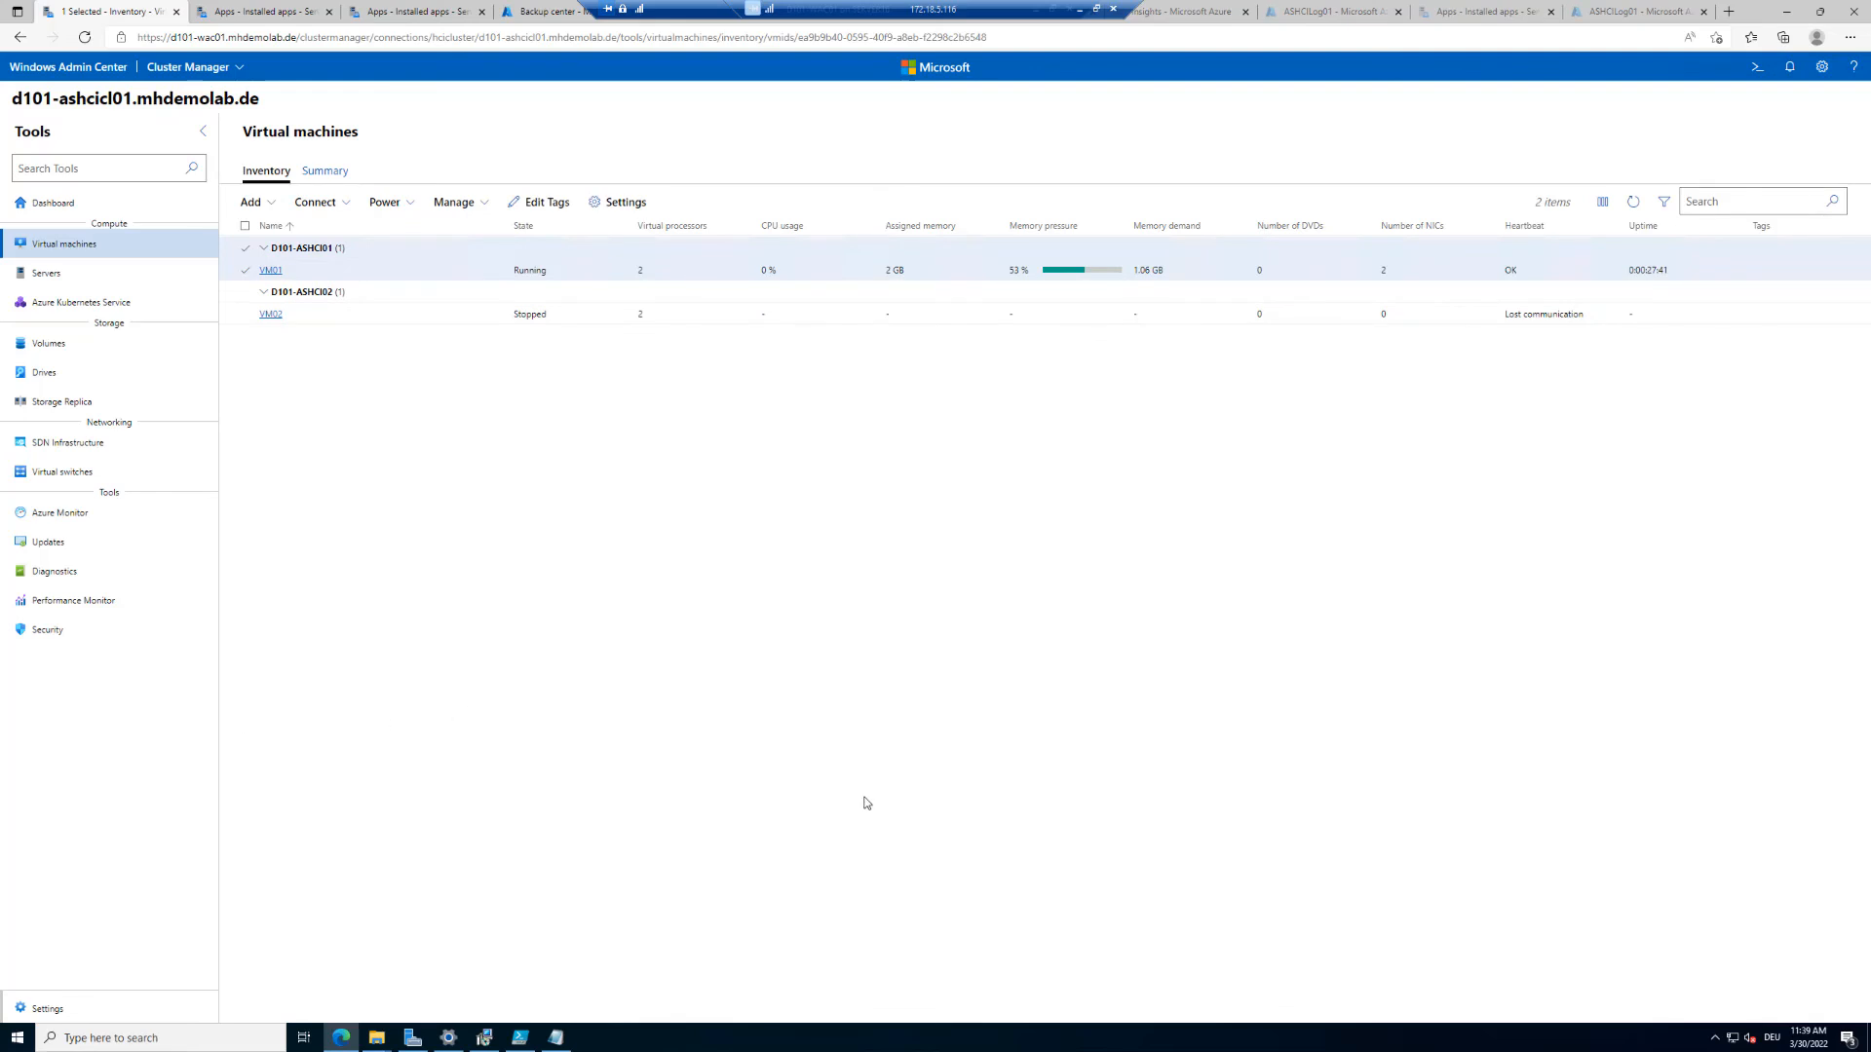
# Review the Azure Site Recovery setup notifications and read the error notification's details on the affected hosts and manual installation.
pyautogui.click(1790, 68)
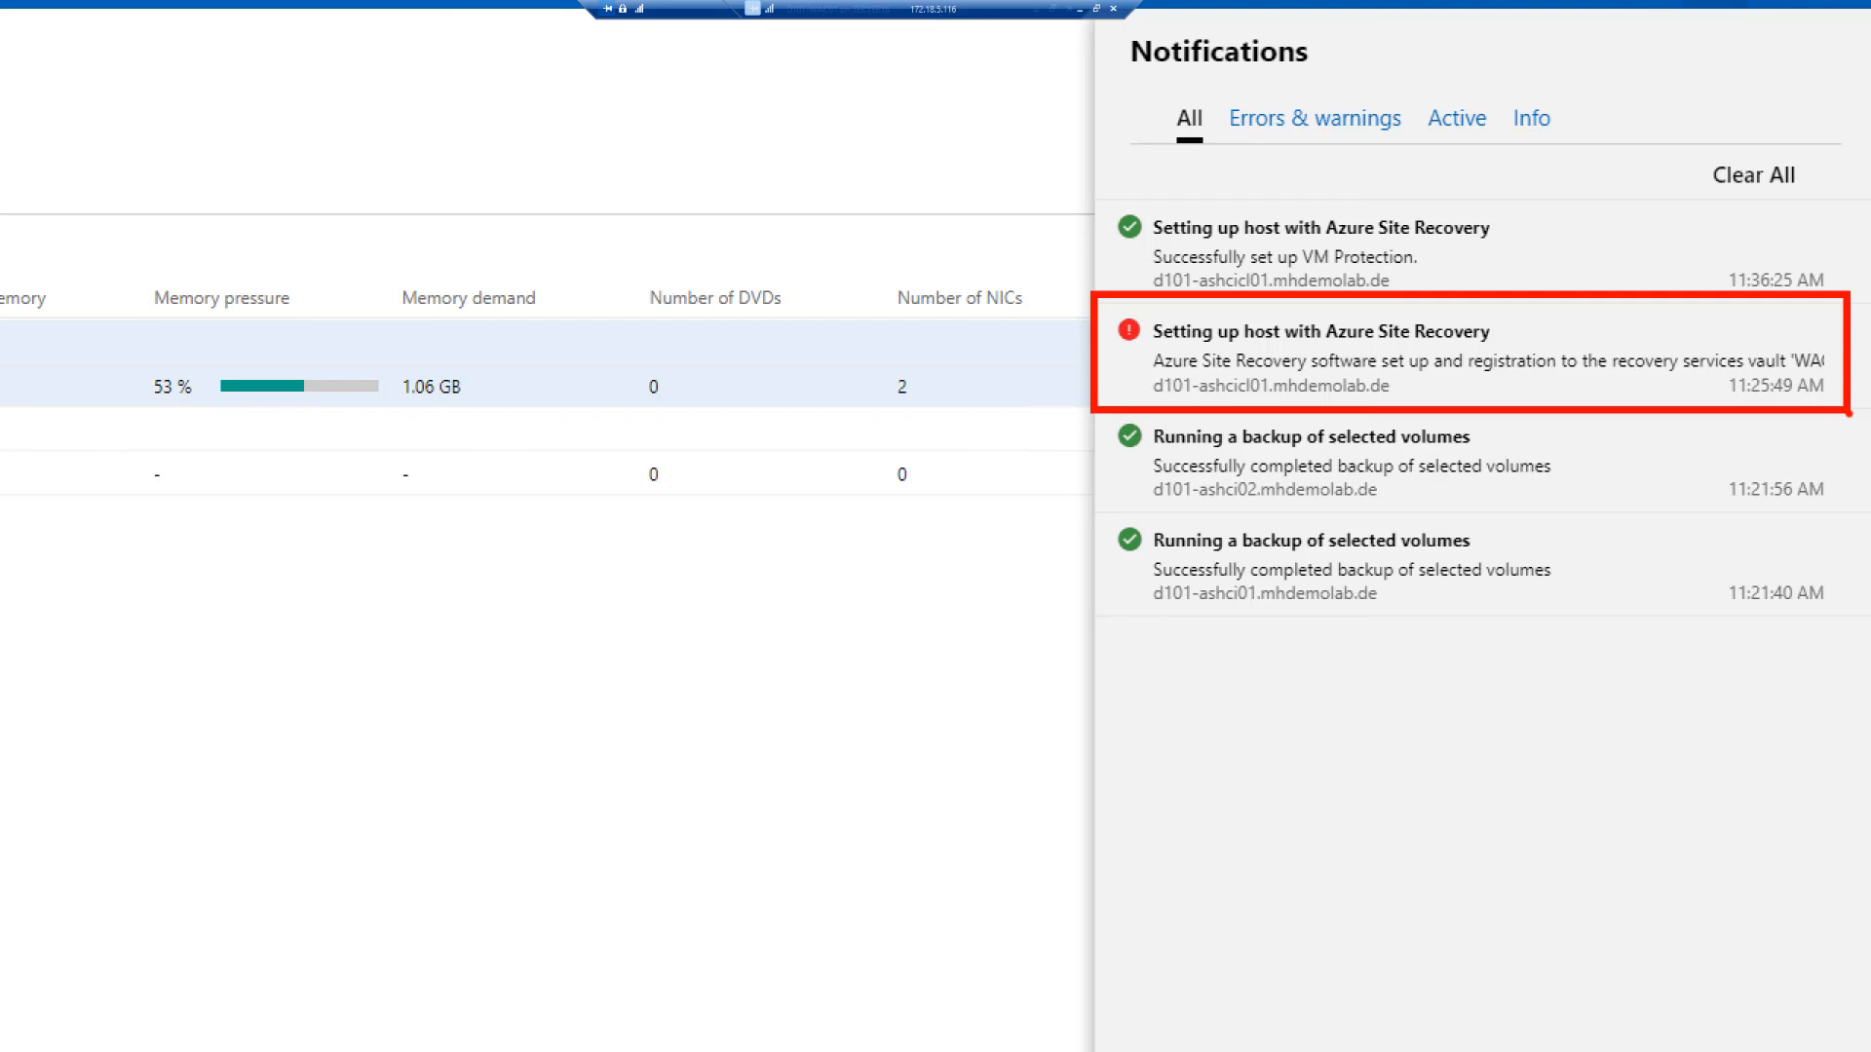
pyautogui.press('Escape')
pyautogui.press('Escape')
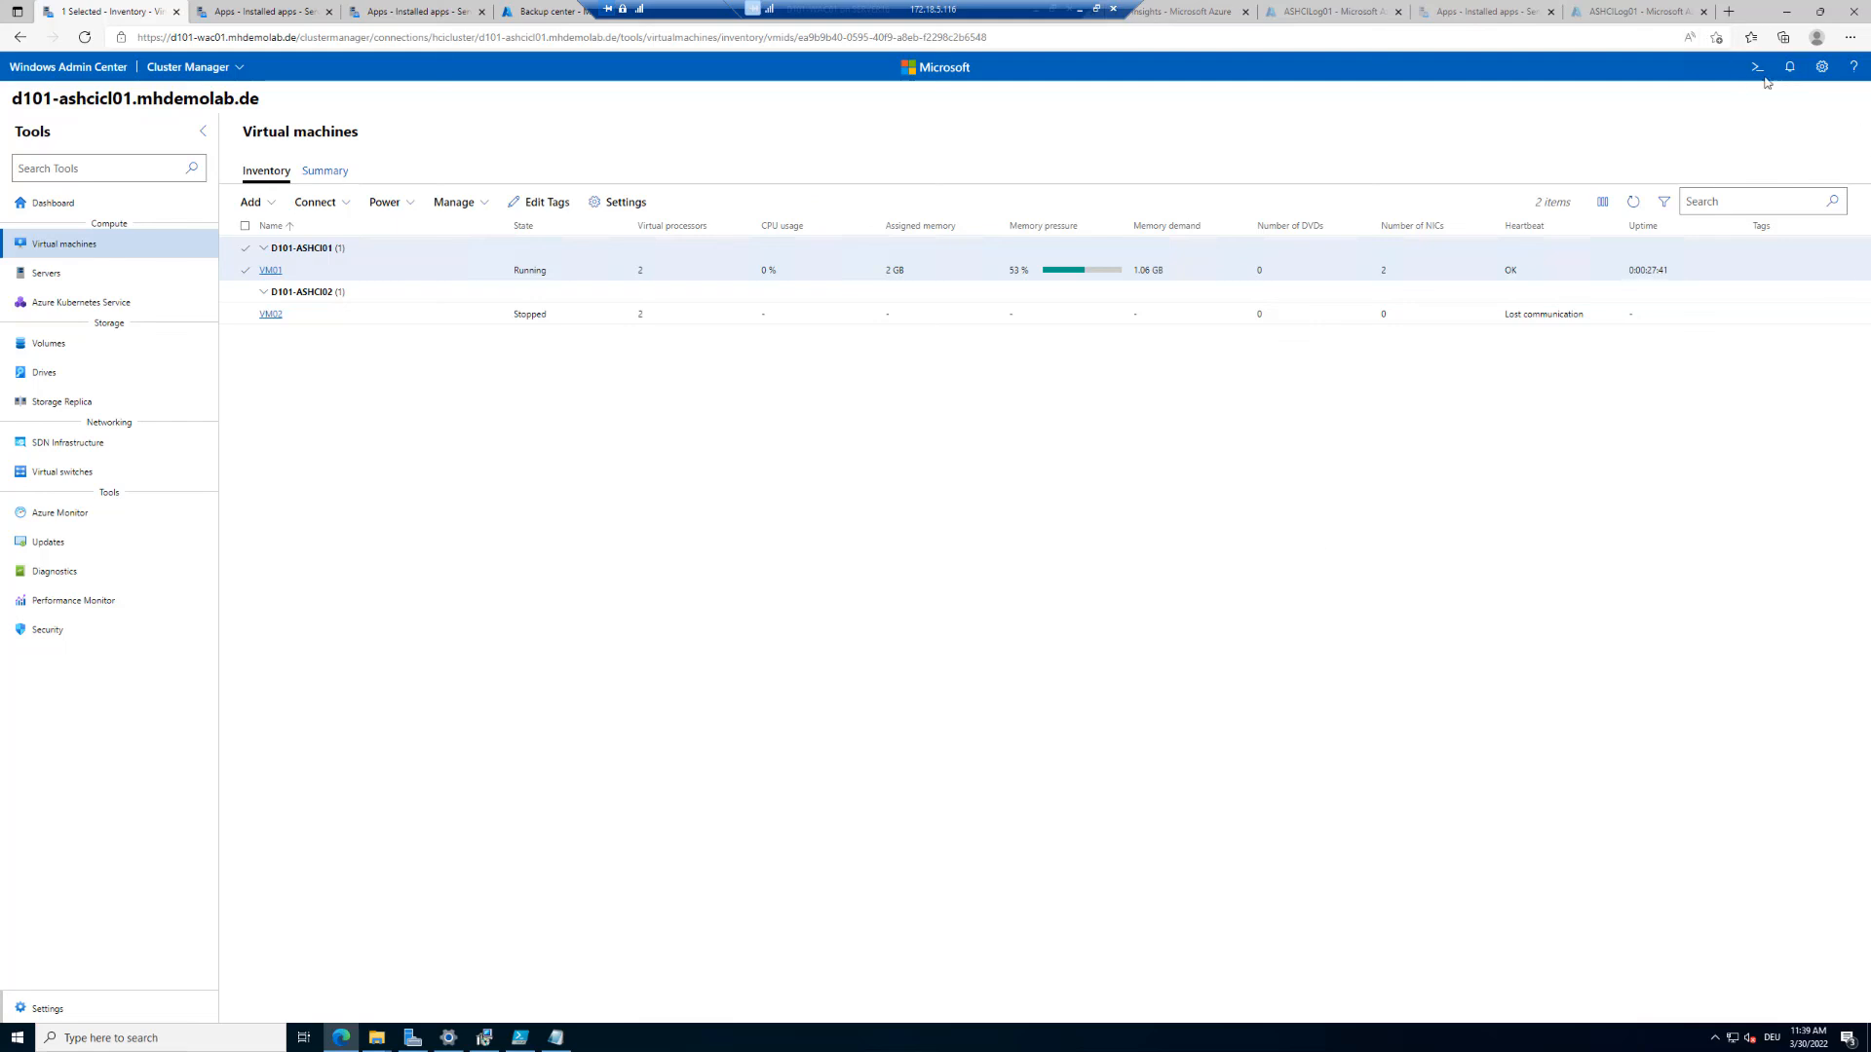
pyautogui.click(1789, 70)
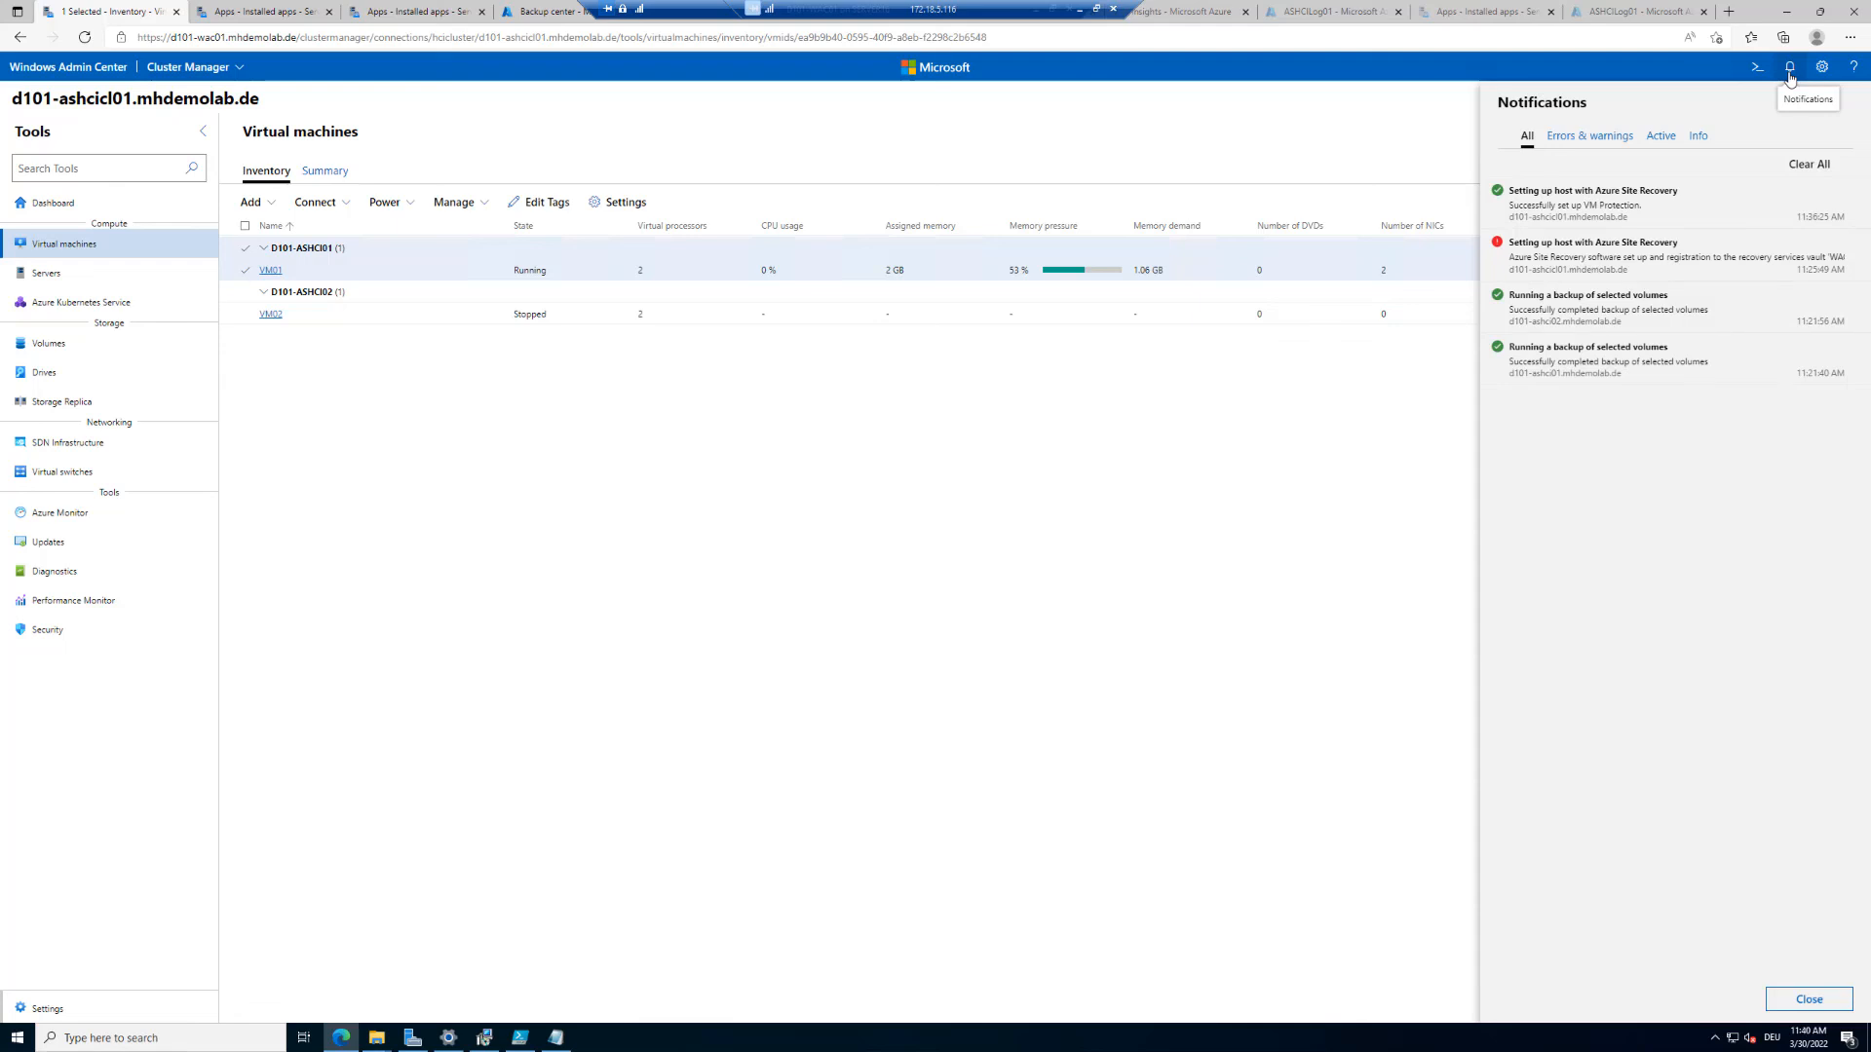
pyautogui.click(1645, 269)
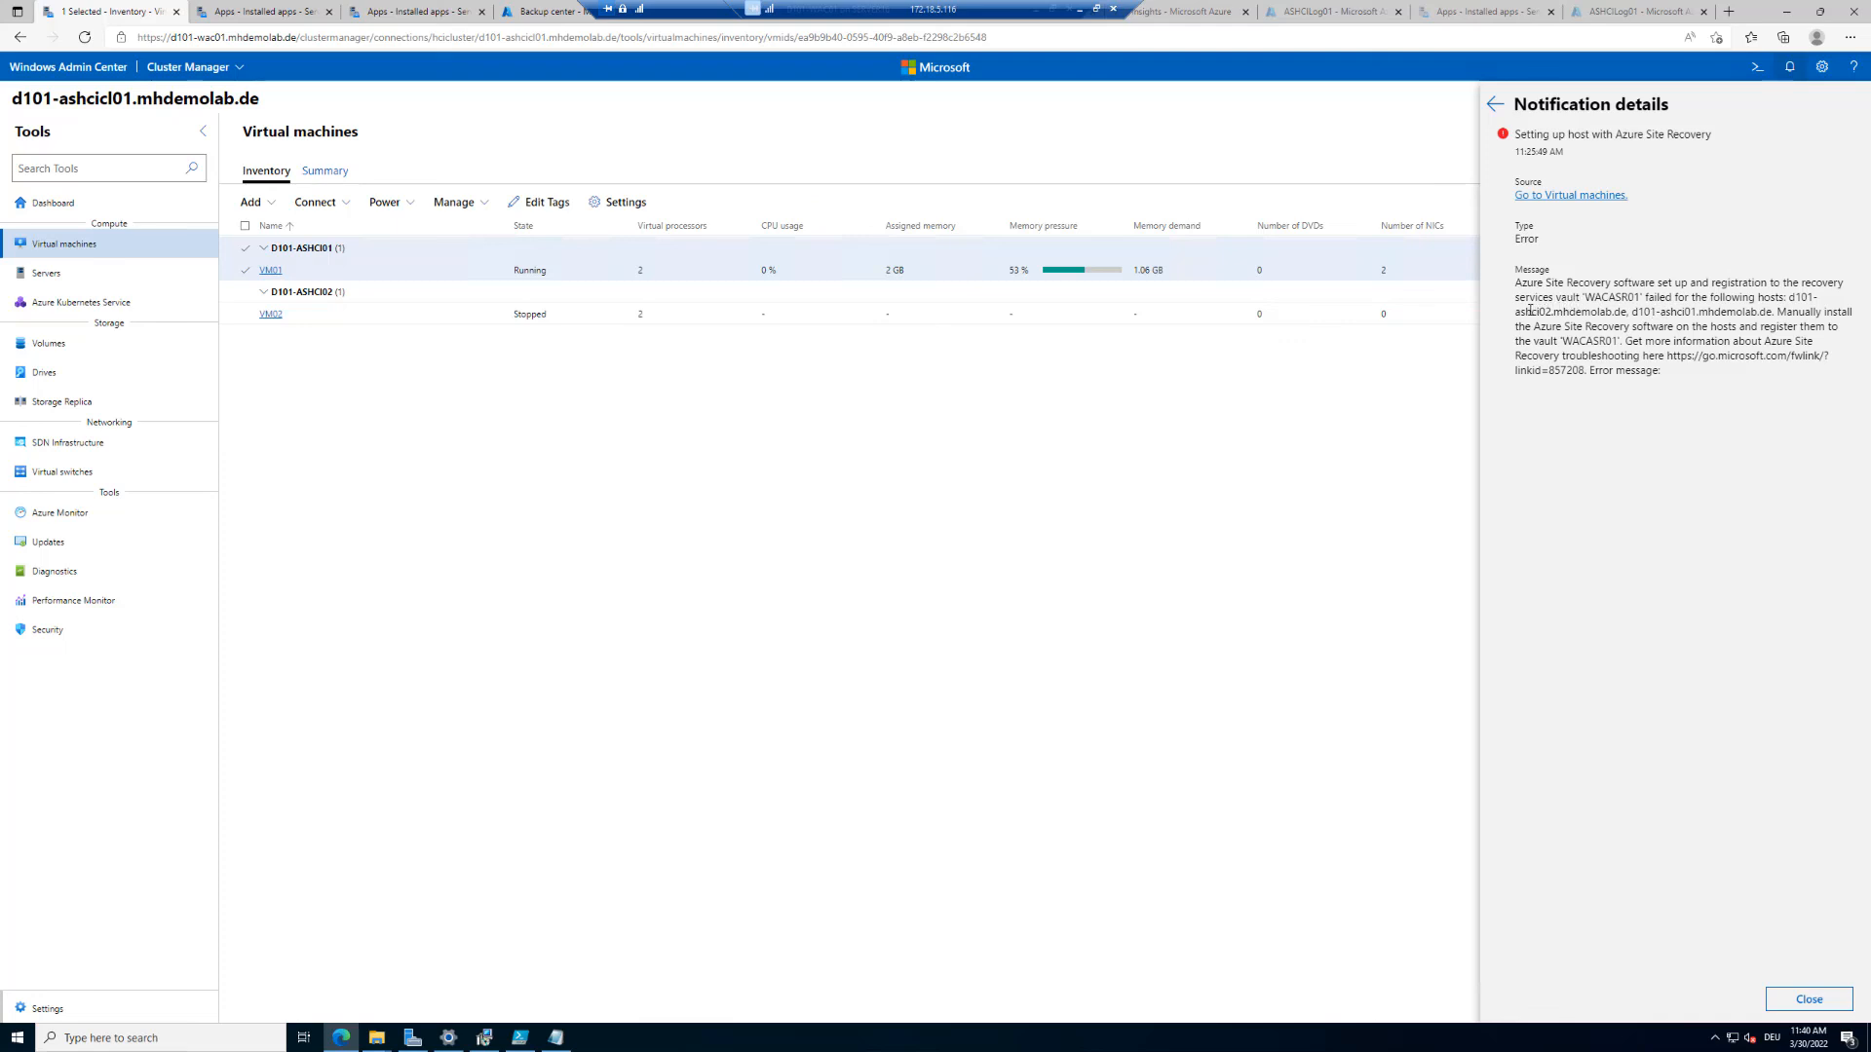
pyautogui.moveTo(1521, 311); pyautogui.dragTo(1729, 314)
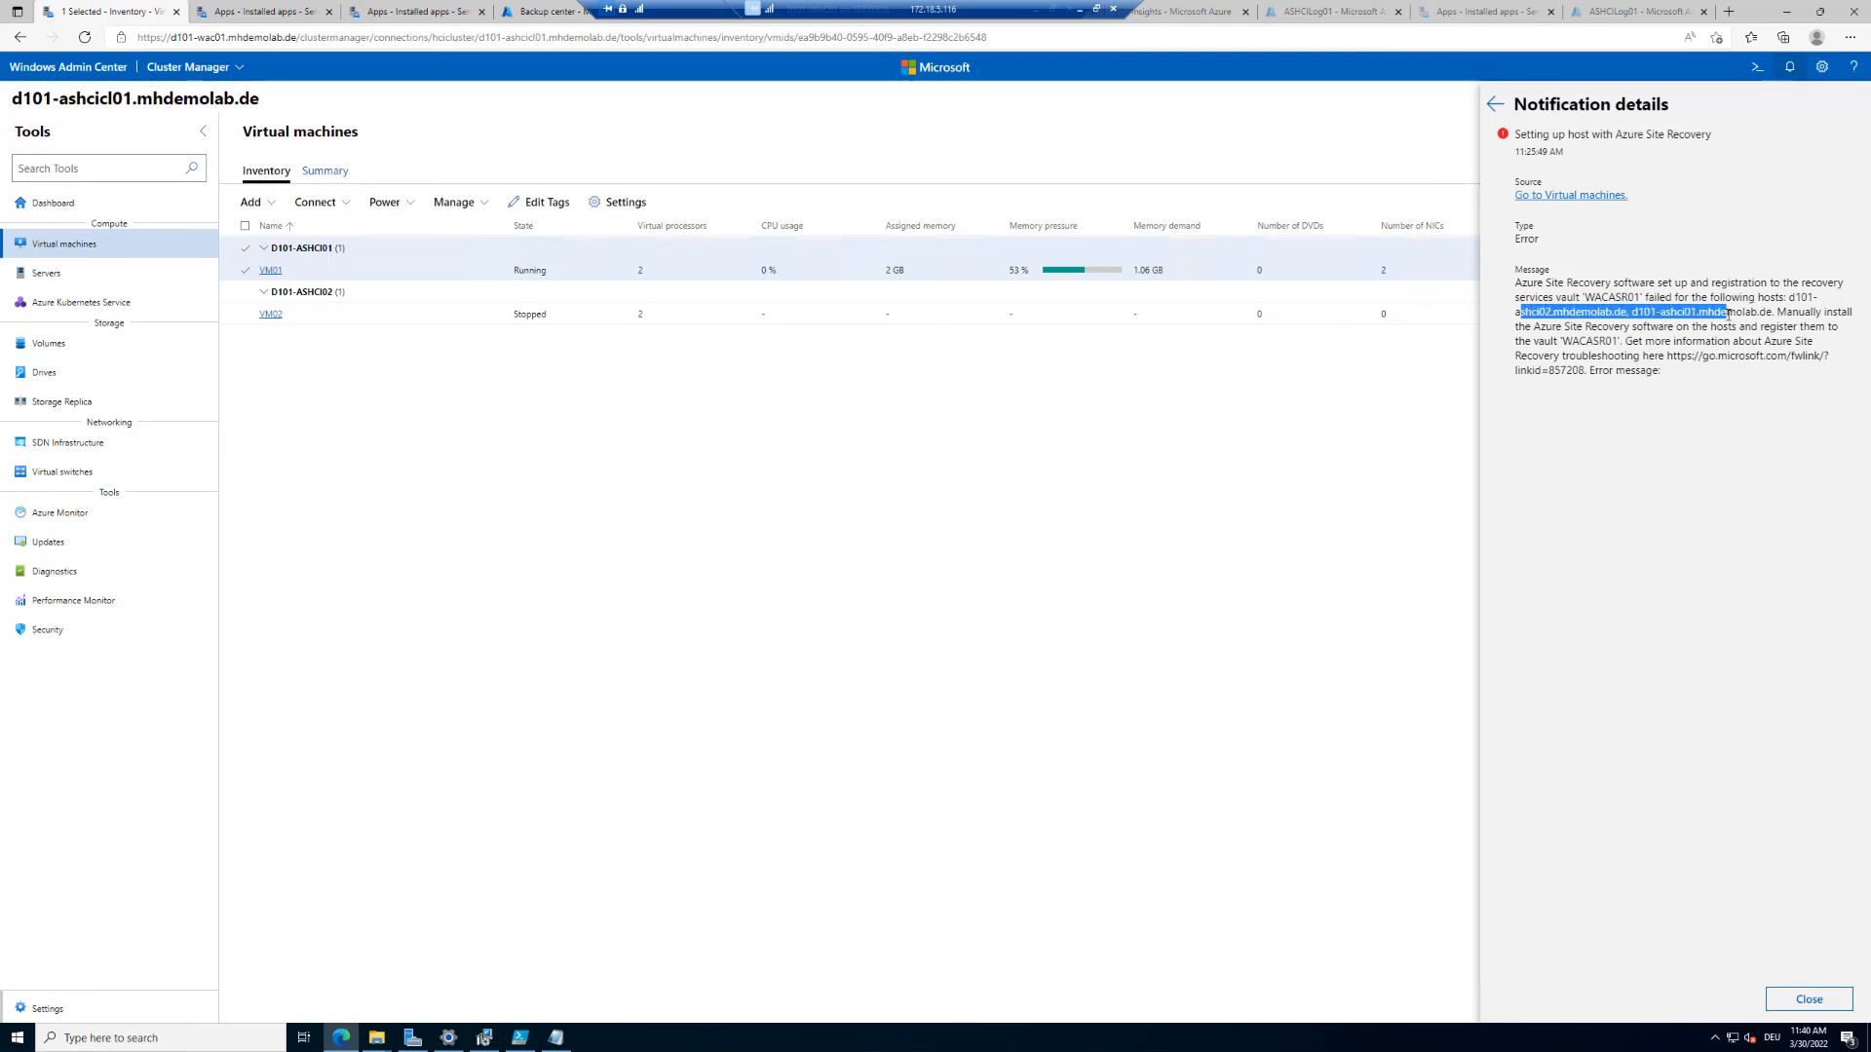
pyautogui.click(1776, 311)
pyautogui.moveTo(1776, 312); pyautogui.dragTo(1801, 341)
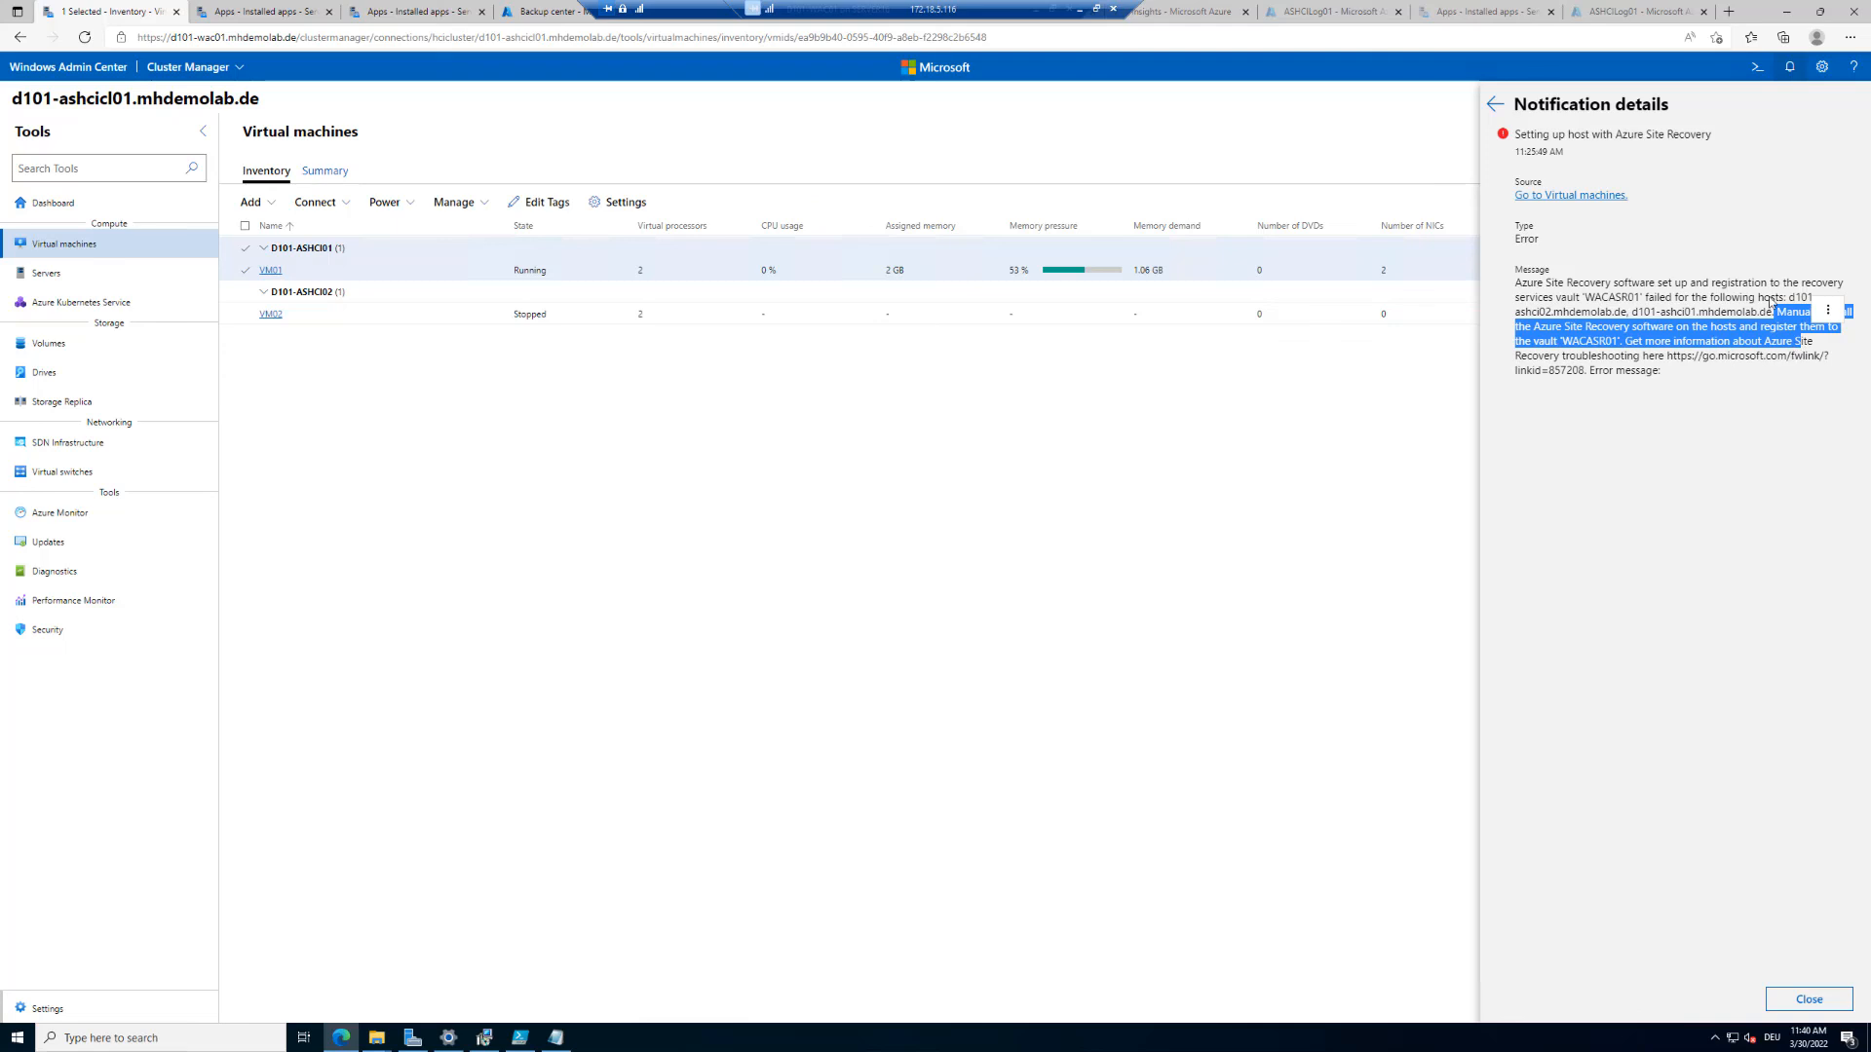
pyautogui.click(1495, 104)
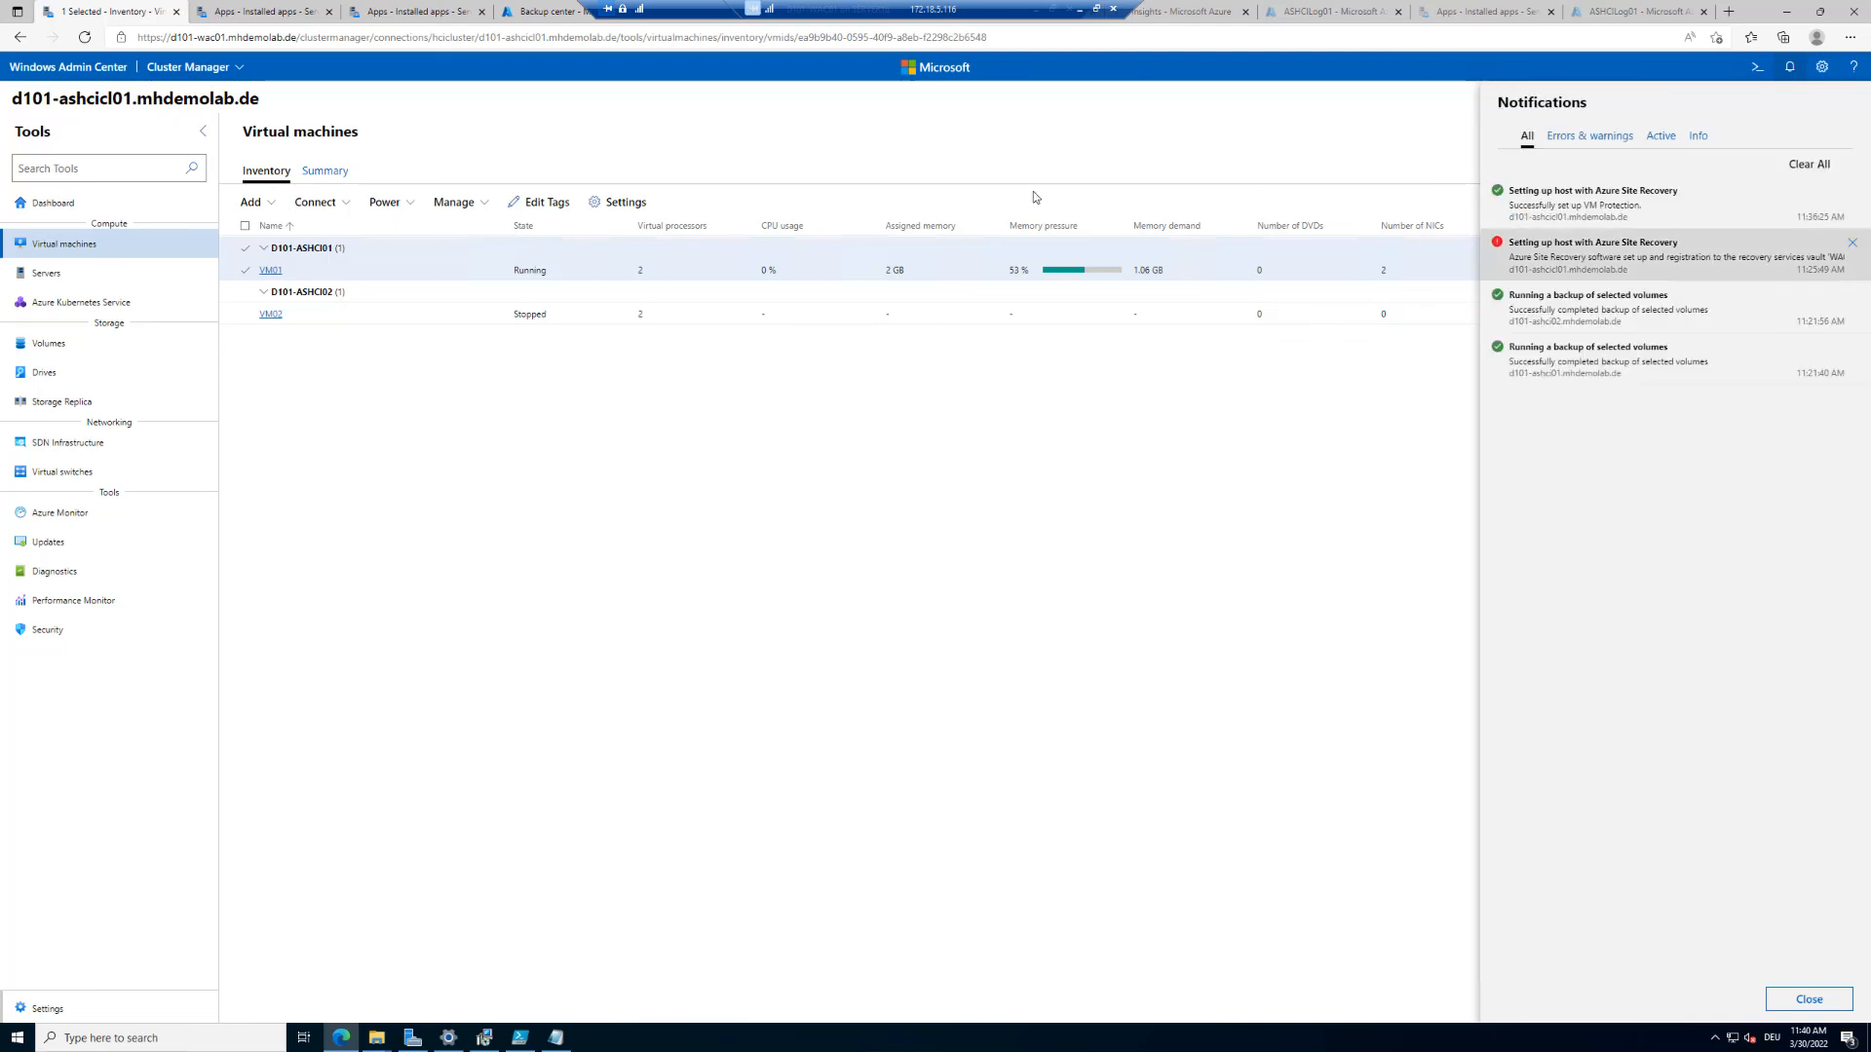
pyautogui.click(692, 148)
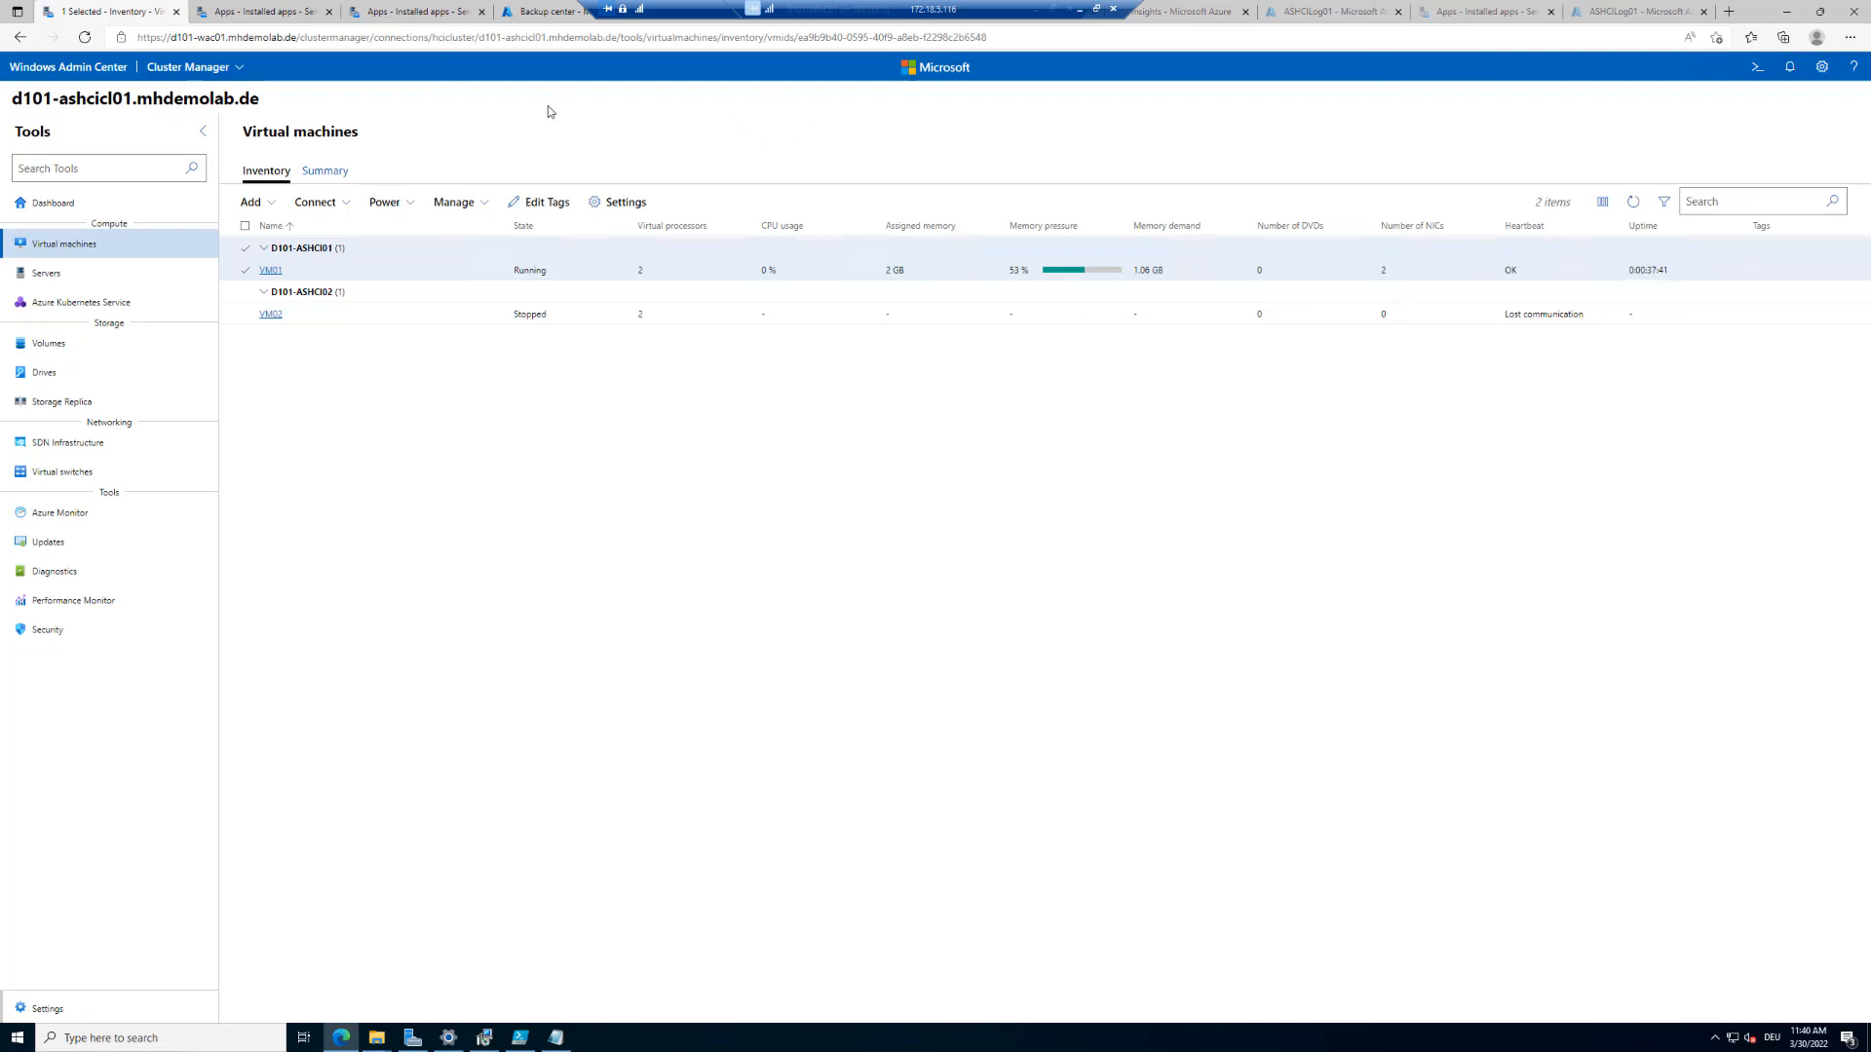
# Check the installed apps on D101-ASHCI02 and D101-ASHCI01 for the Microsoft Azure Site Recovery Provider.
pyautogui.click(257, 12)
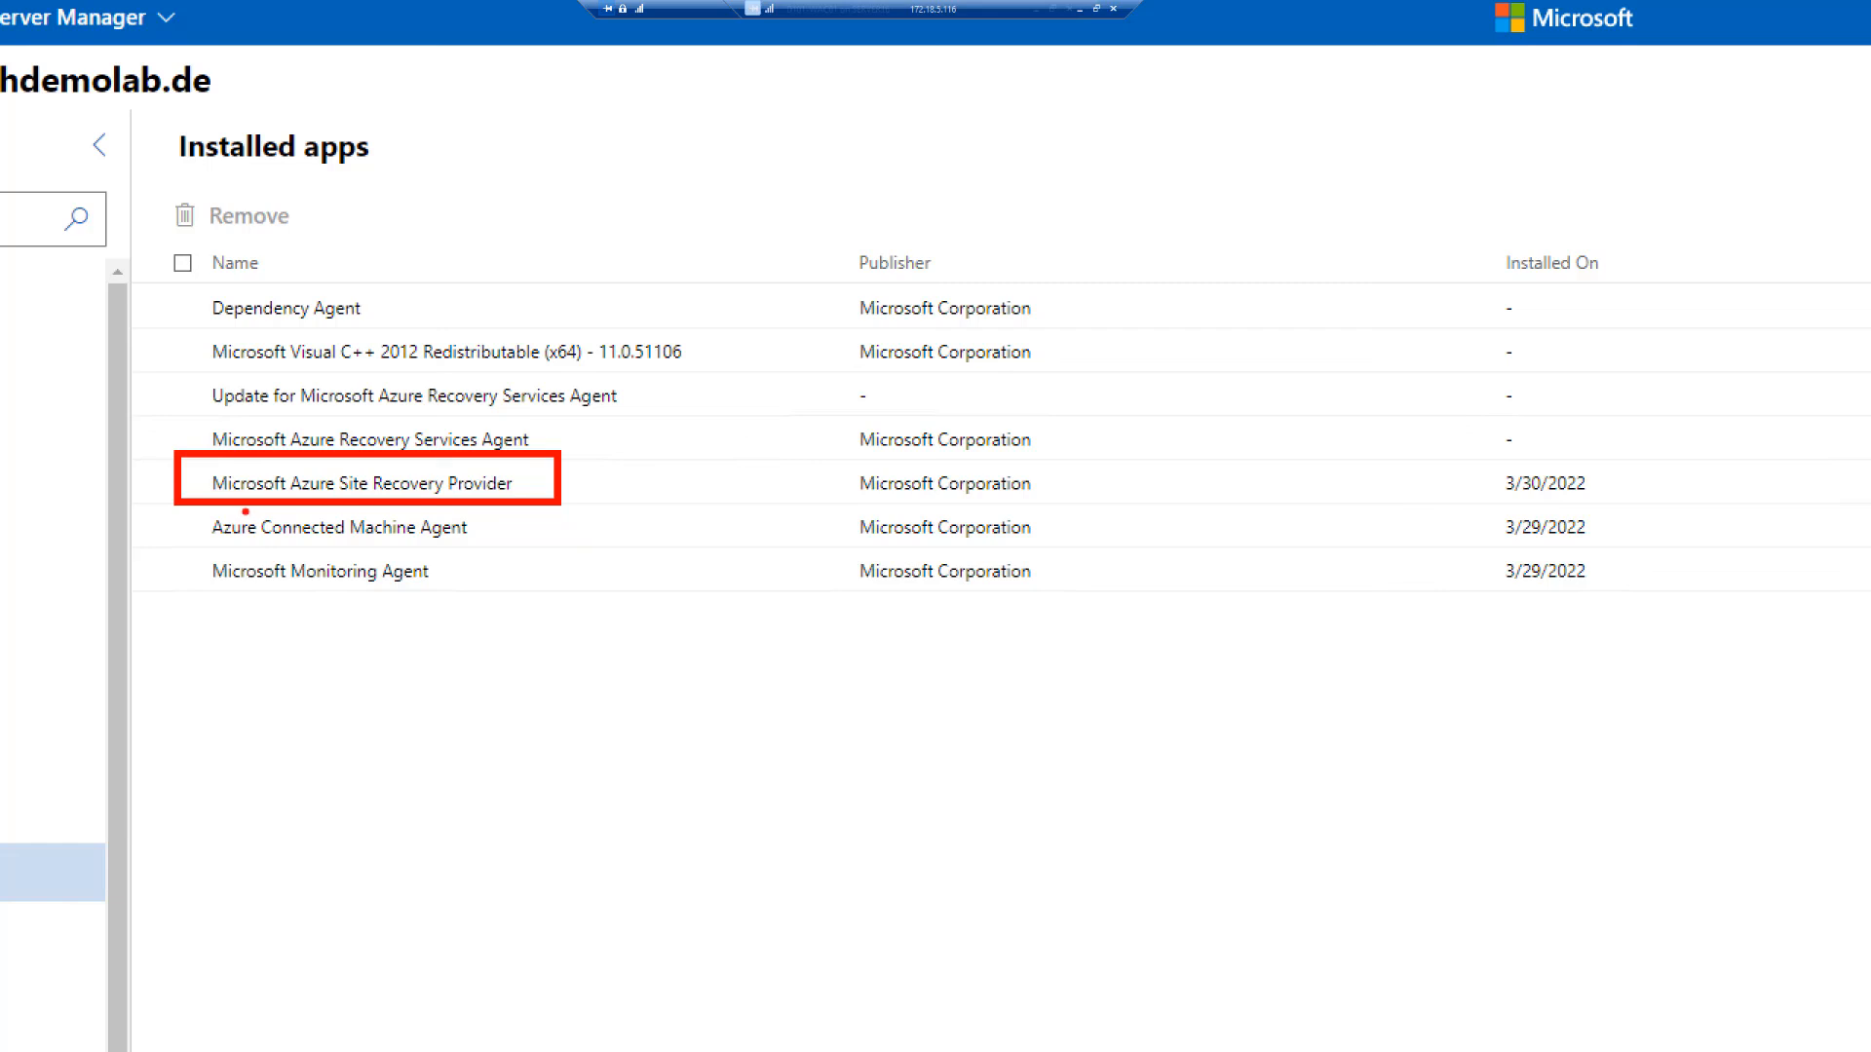
pyautogui.moveTo(249, 510)
pyautogui.mouseDown()
pyautogui.moveTo(186, 520)
pyautogui.moveTo(189, 544)
pyautogui.moveTo(435, 556)
pyautogui.moveTo(502, 544)
pyautogui.moveTo(487, 508)
pyautogui.mouseUp()
pyautogui.moveTo(362, 494); pyautogui.dragTo(234, 499)
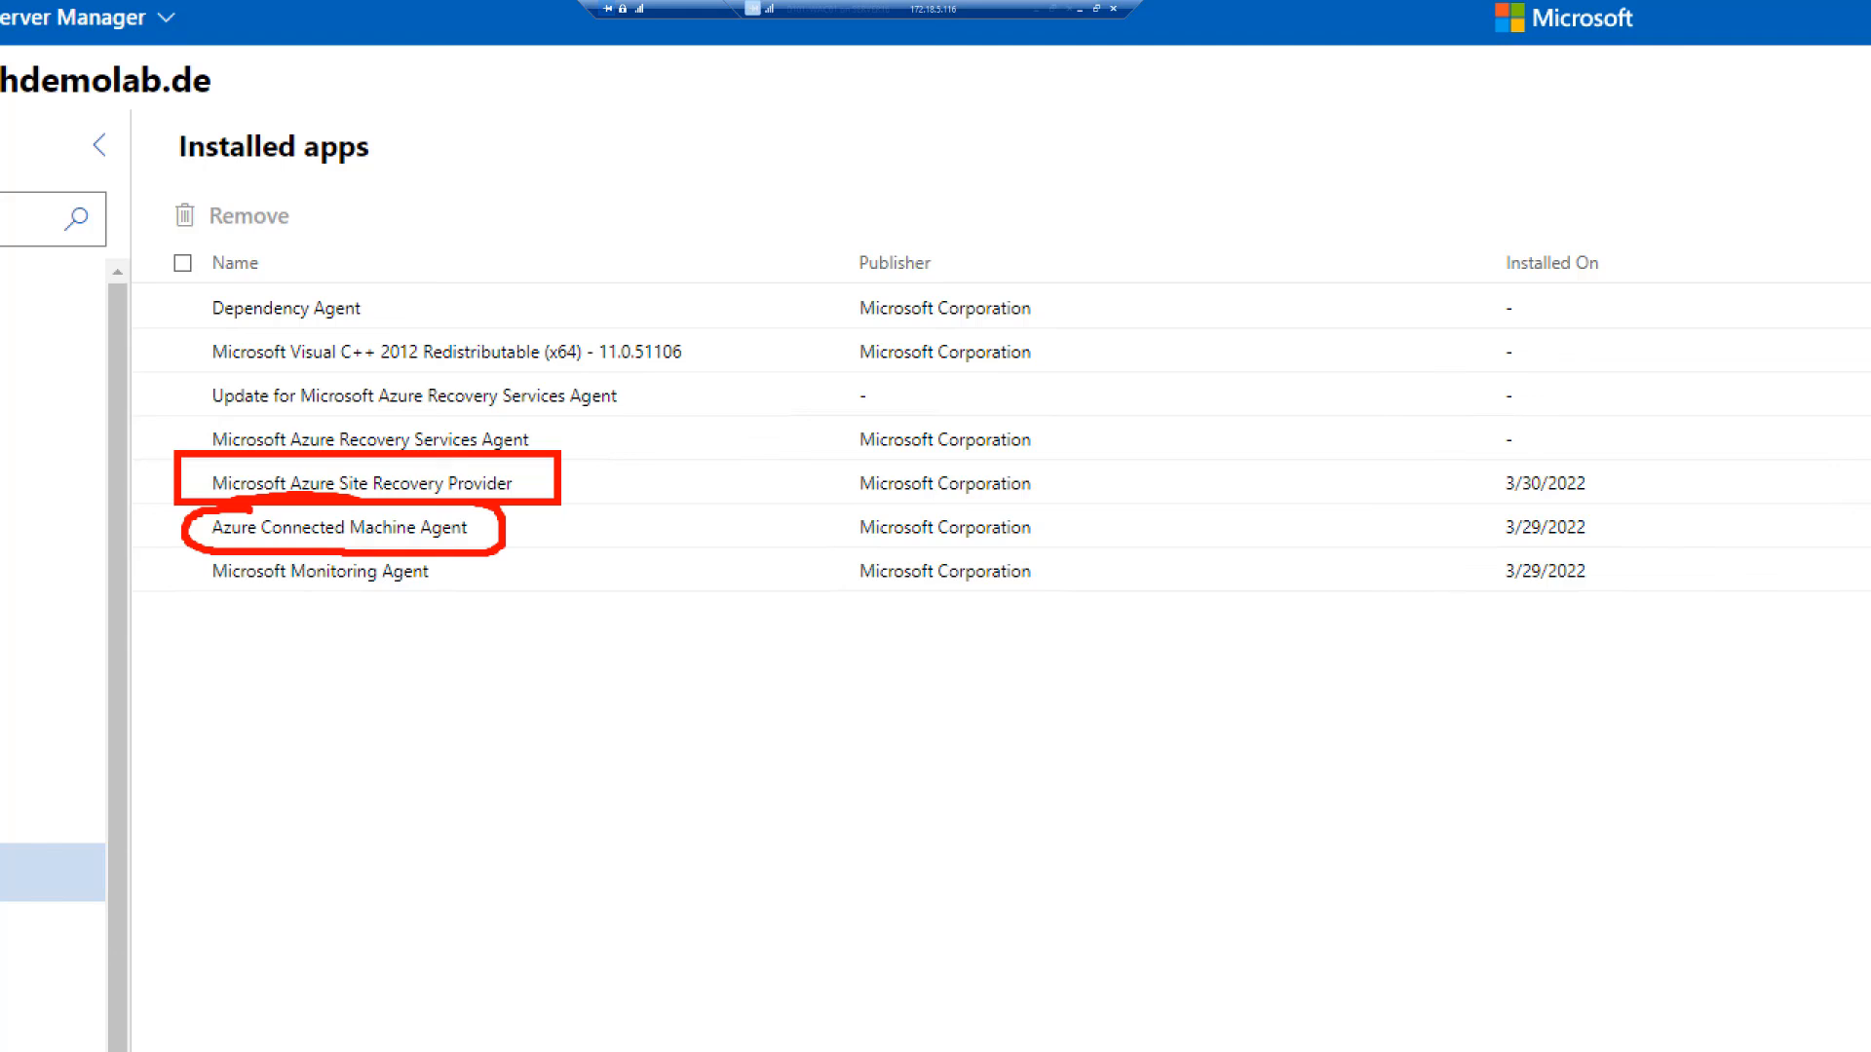
pyautogui.press('Escape')
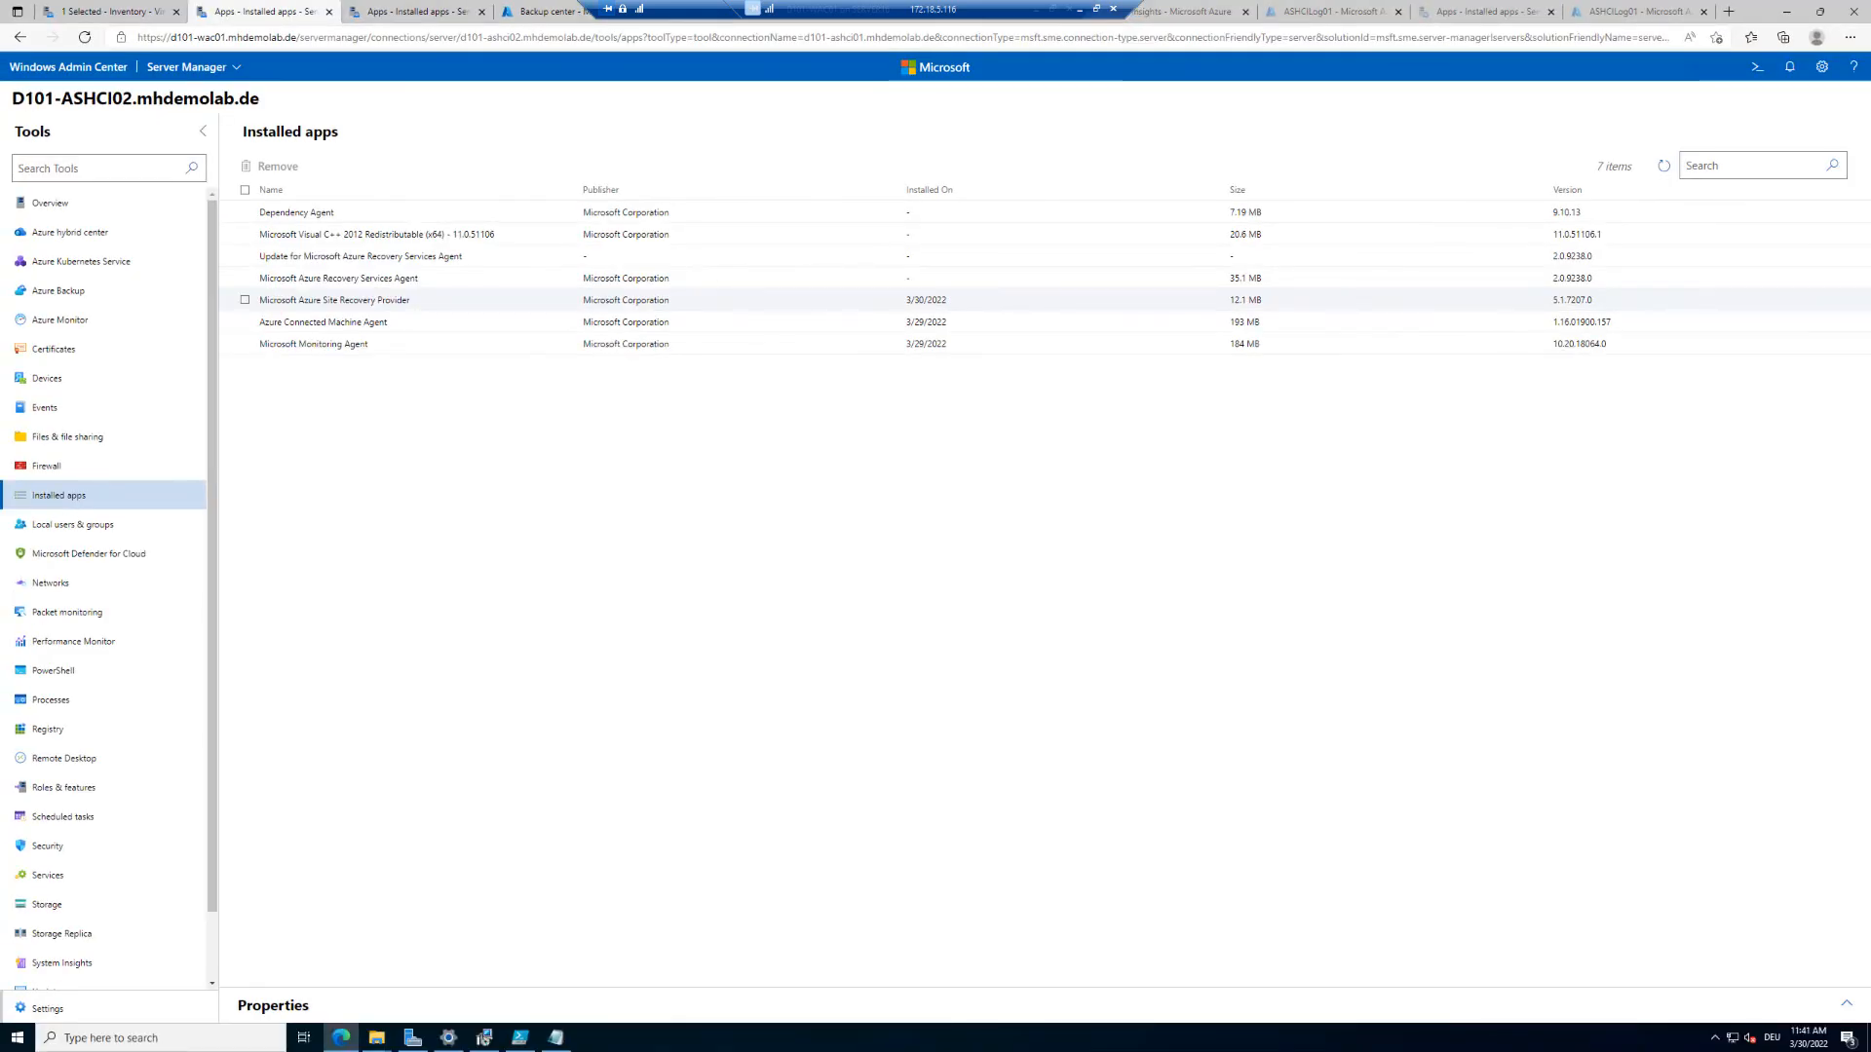
pyautogui.click(398, 15)
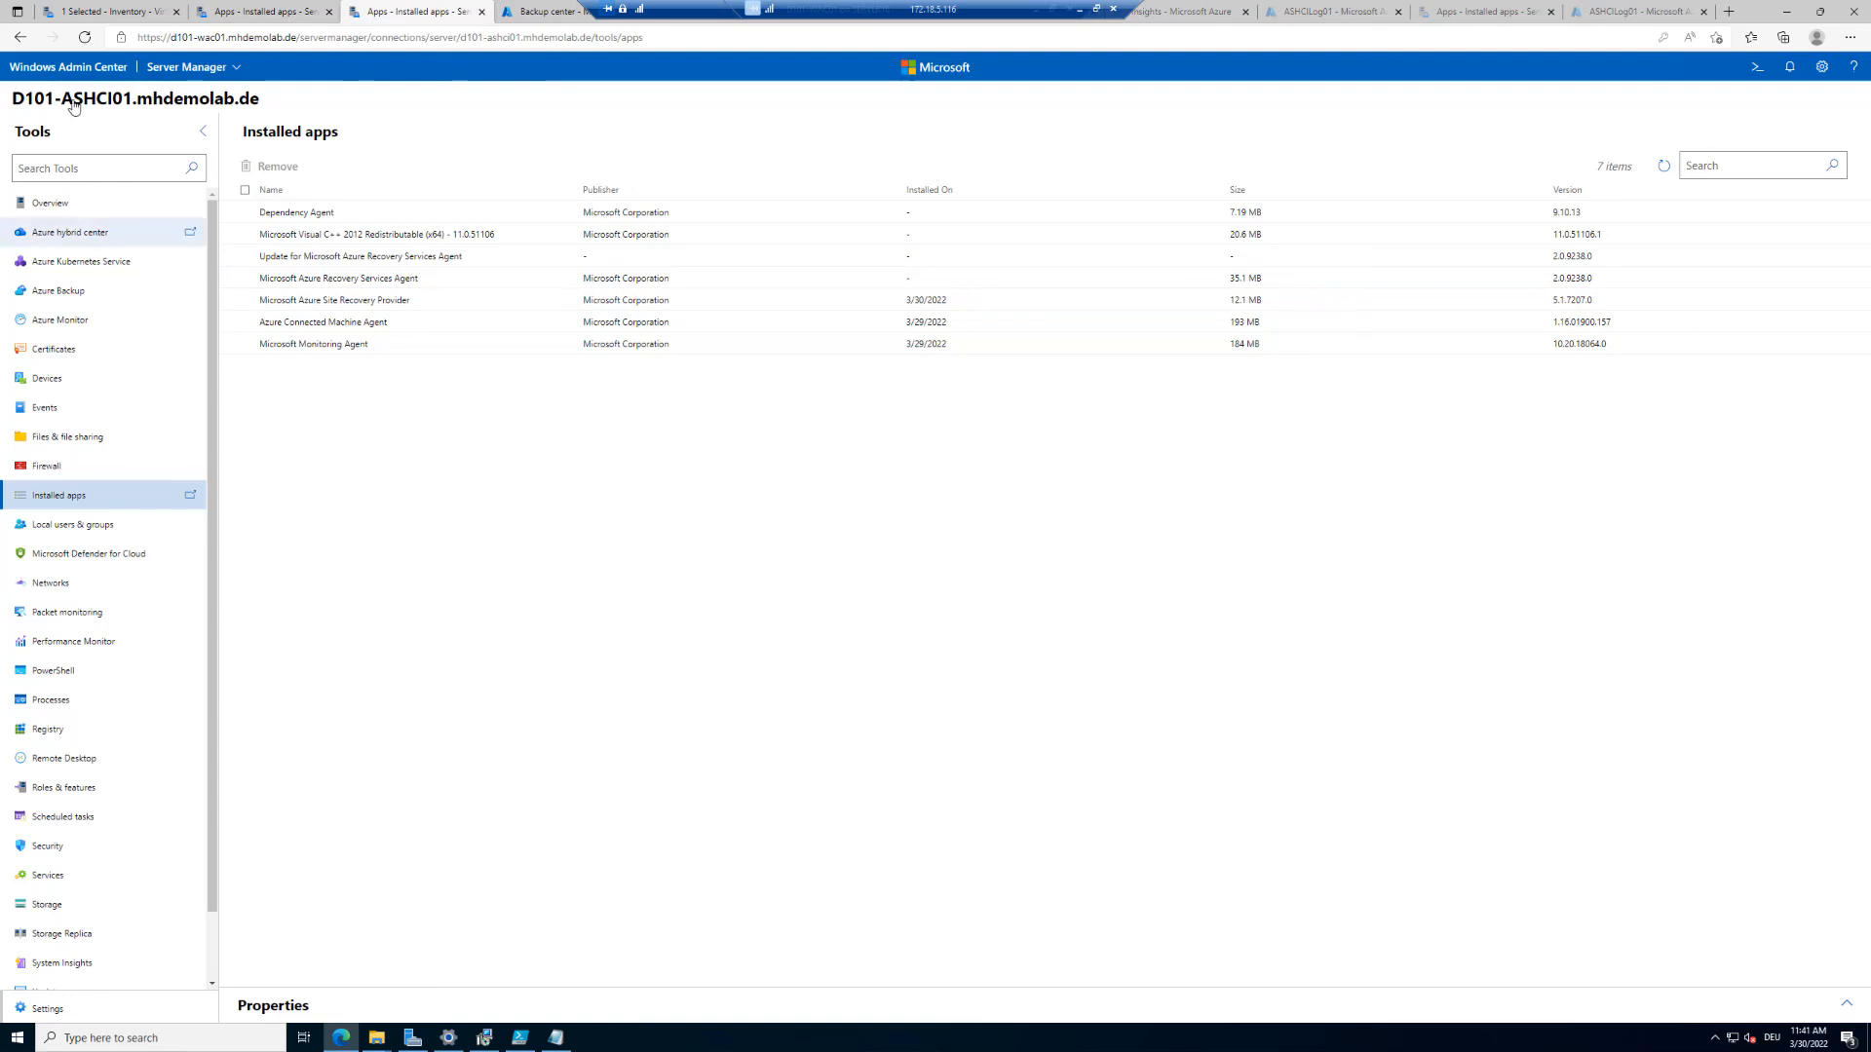
pyautogui.moveTo(61, 98); pyautogui.dragTo(153, 97)
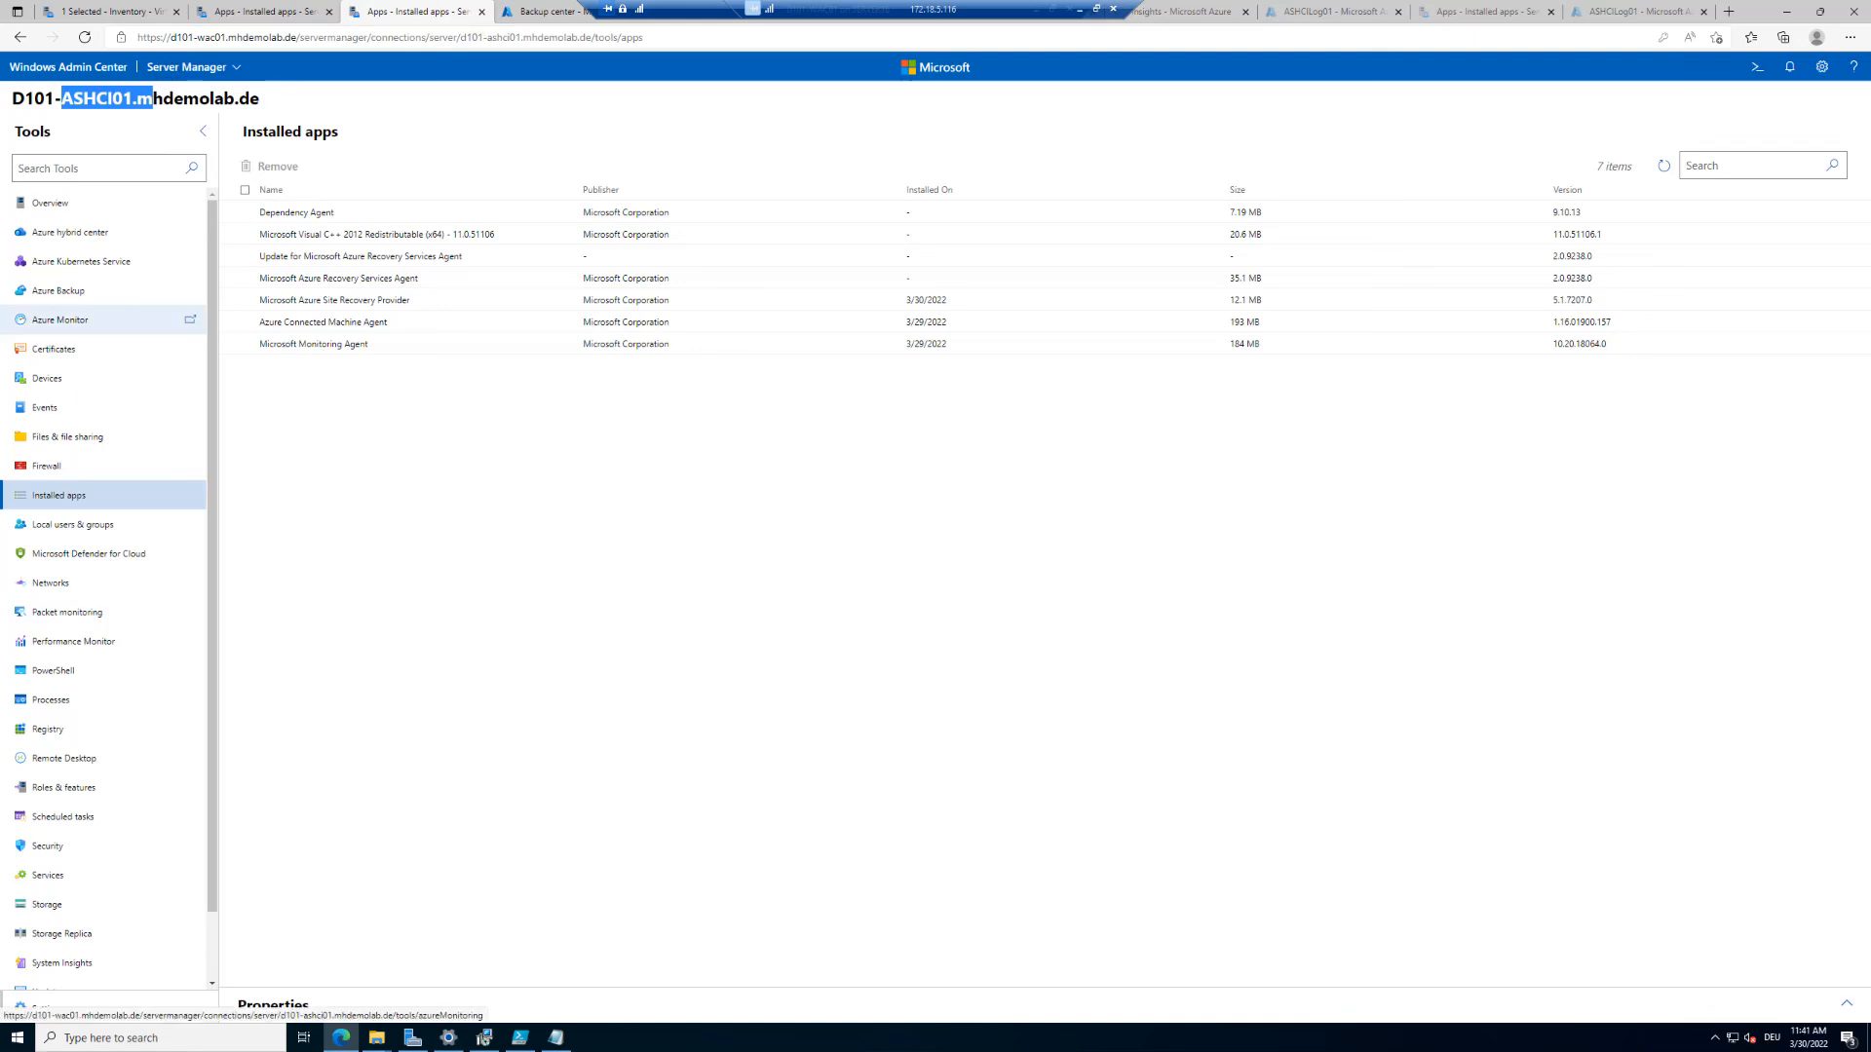
# Return to the cluster's virtual machines, start replicating VM01 with Azure Site Recovery, and set the subscription to Microsoft Azure Sponsorship.
pyautogui.click(103, 19)
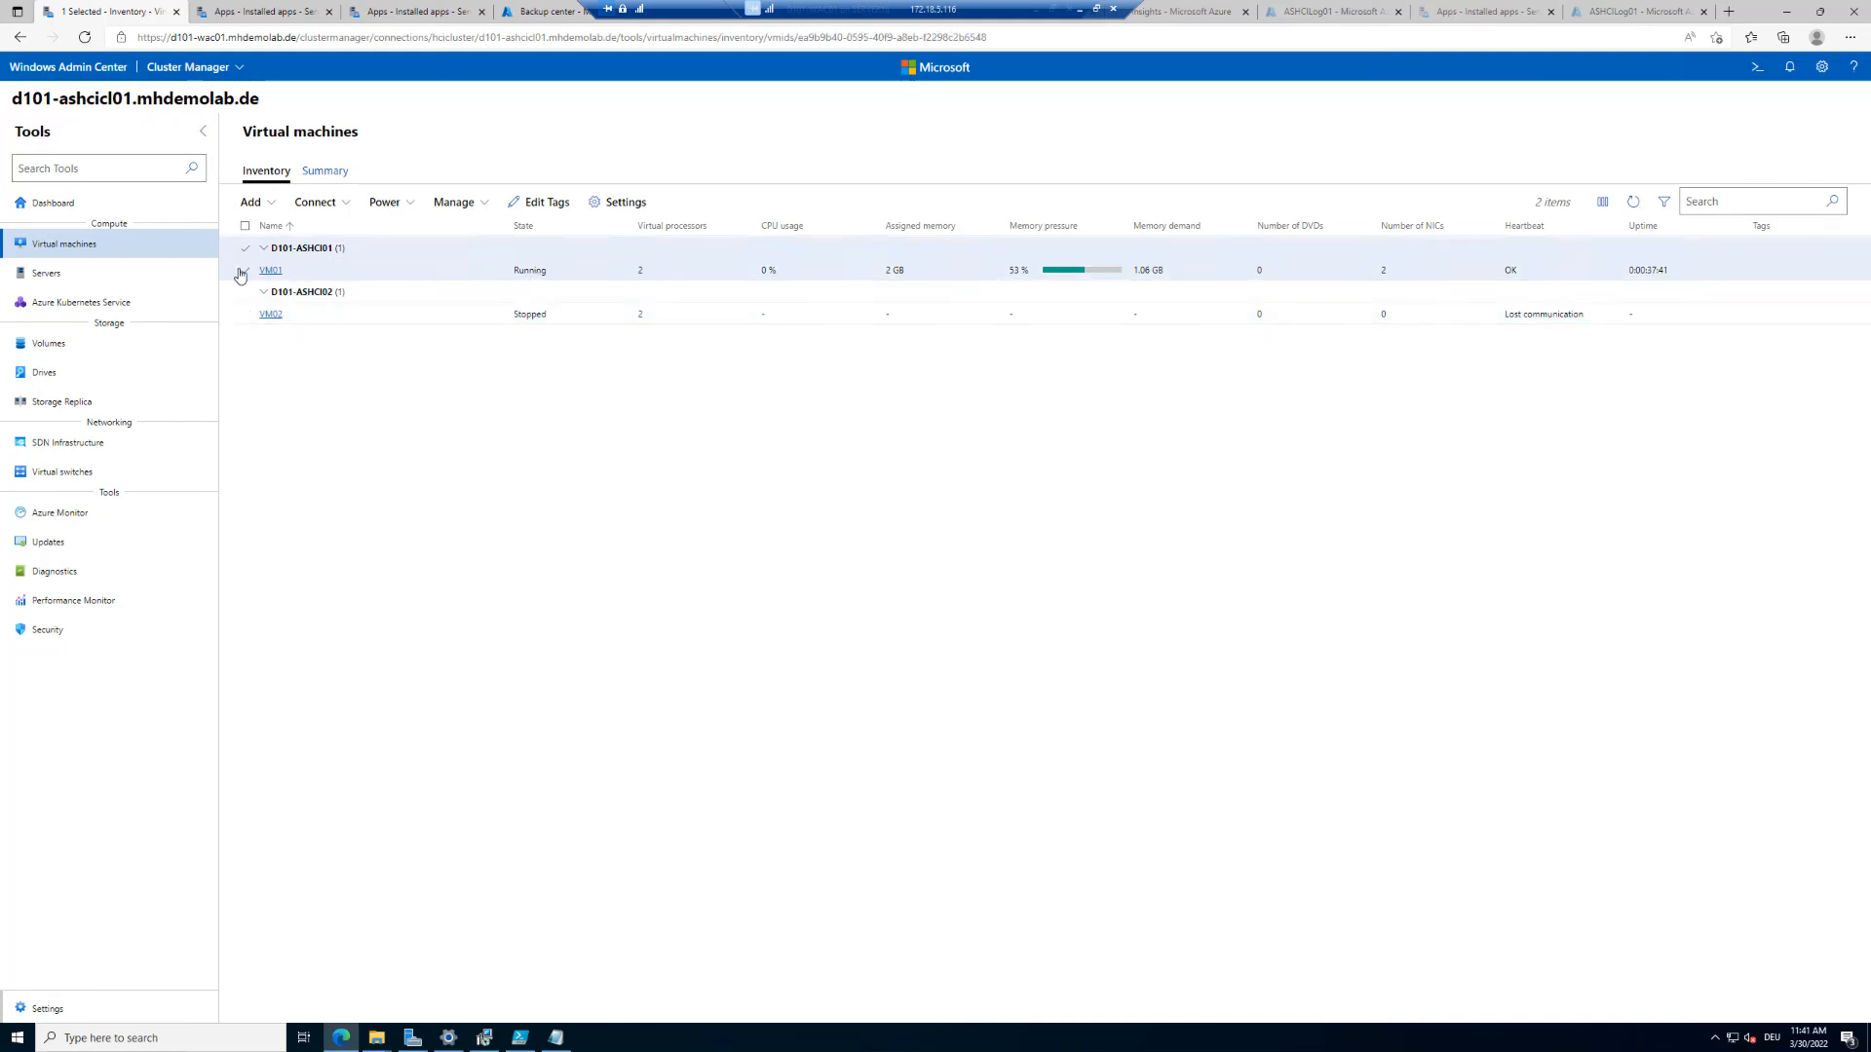
pyautogui.click(481, 207)
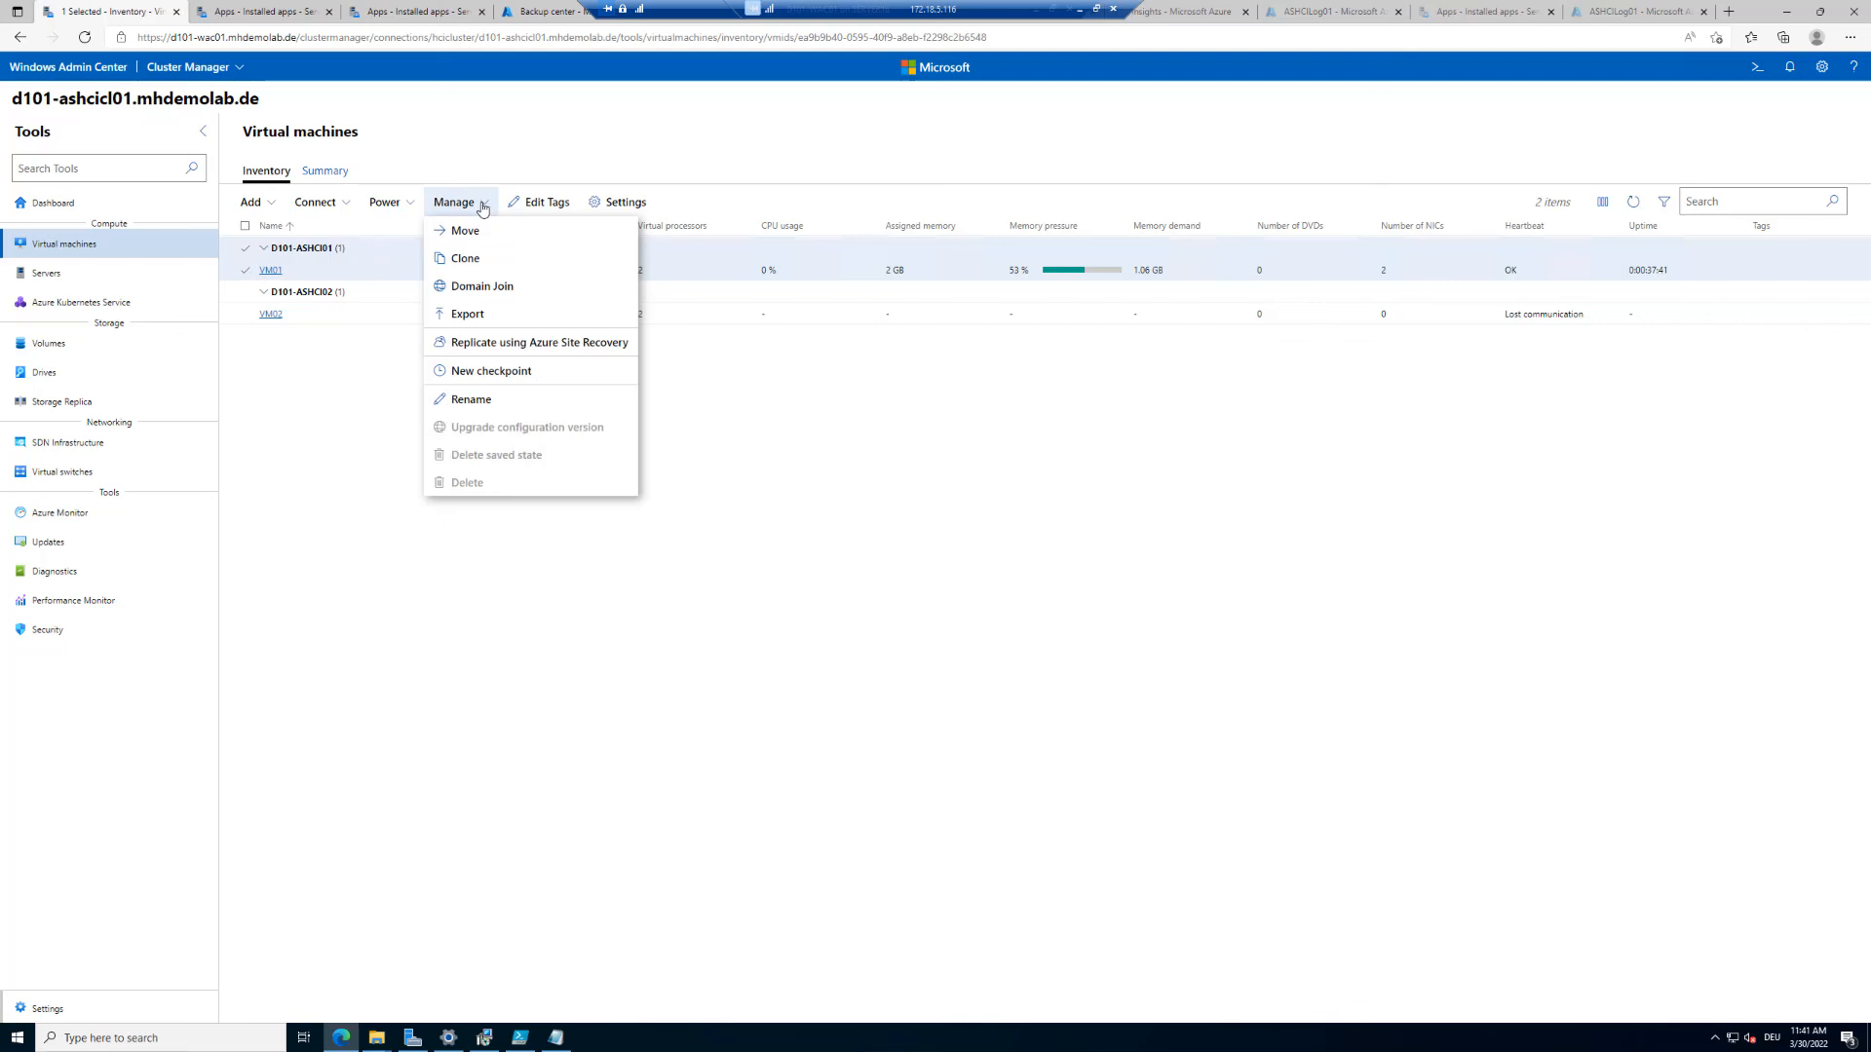
pyautogui.click(467, 345)
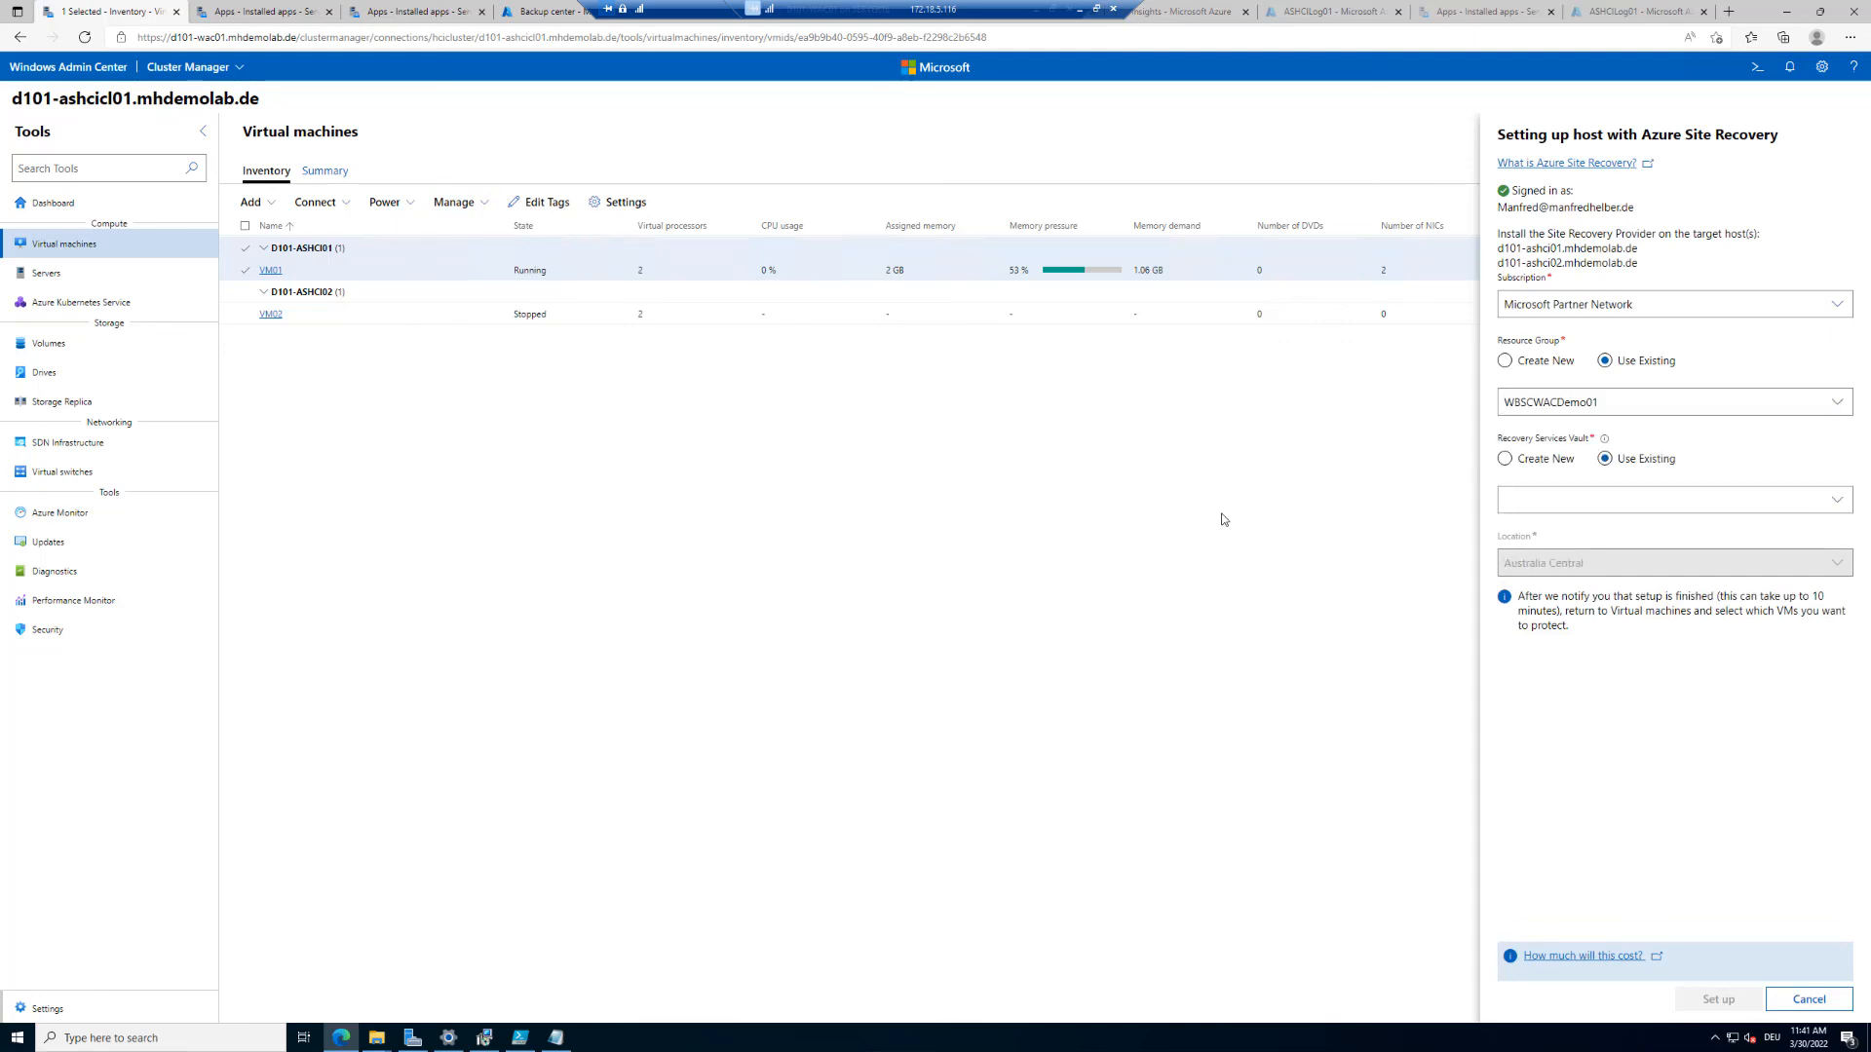
pyautogui.click(1673, 303)
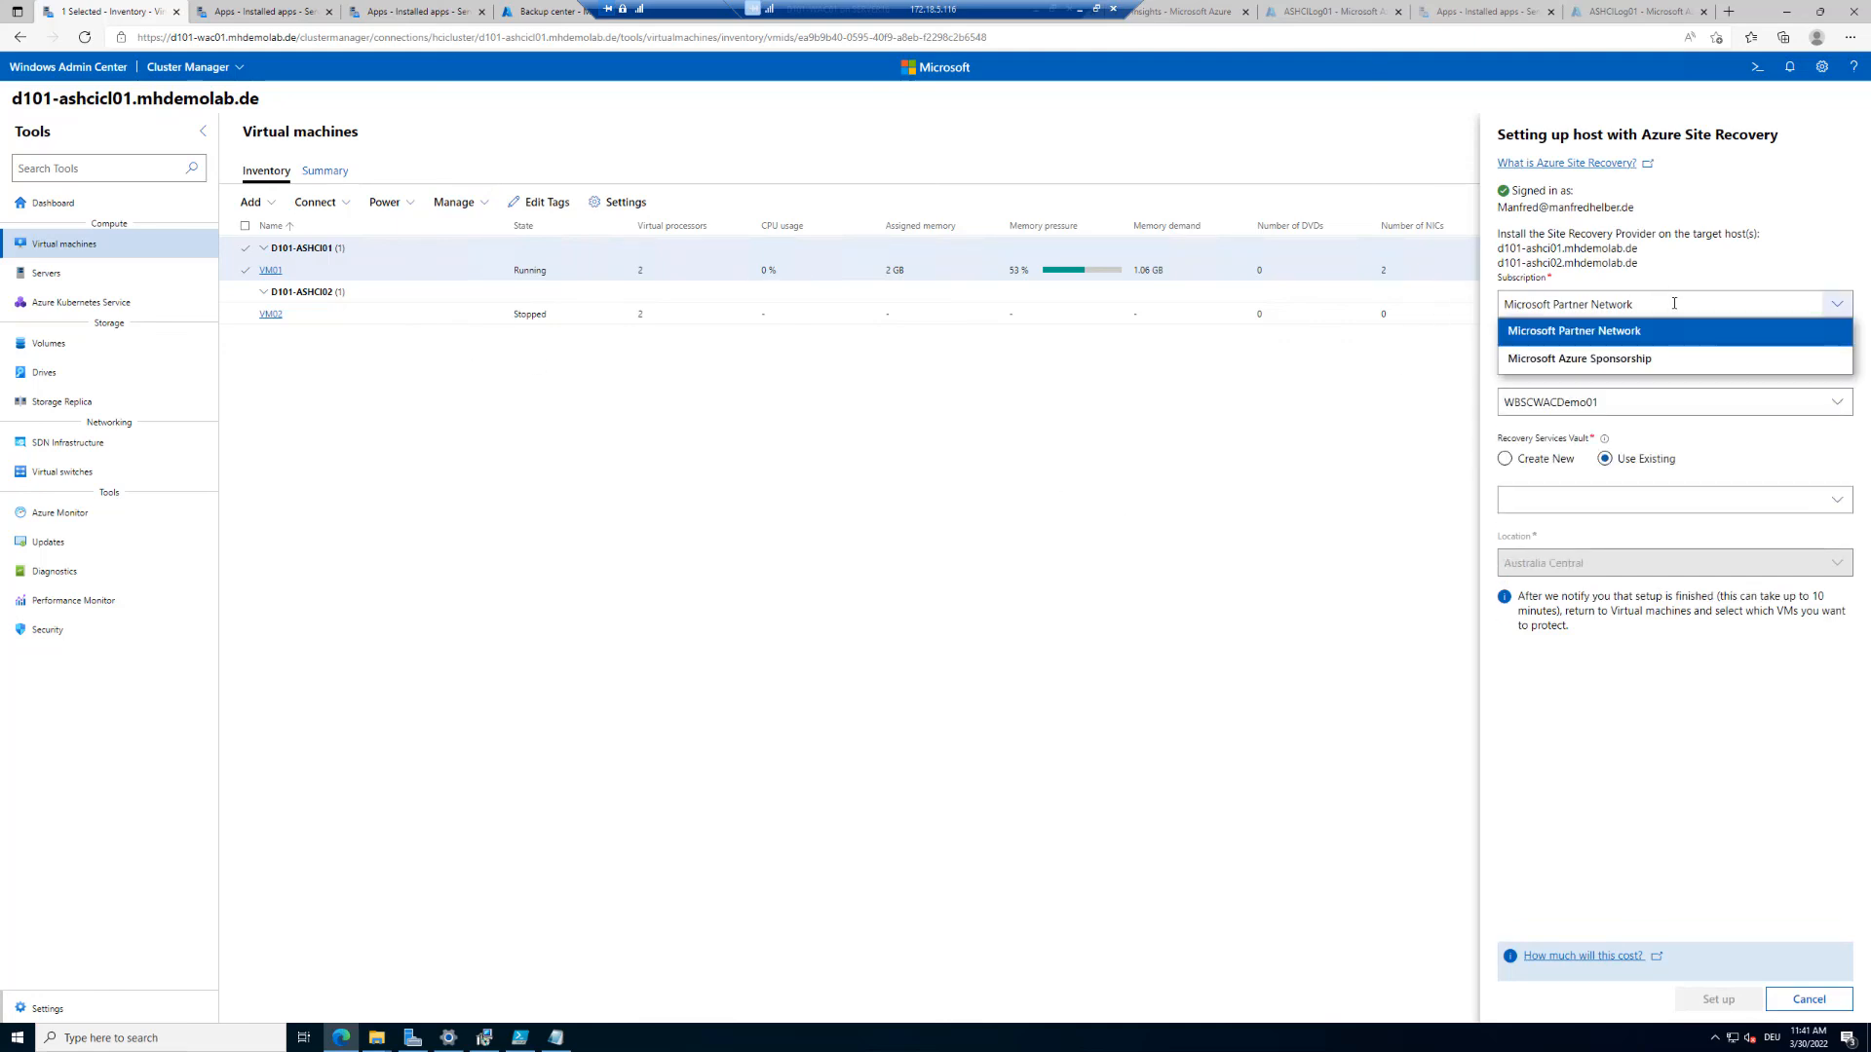
pyautogui.click(1654, 363)
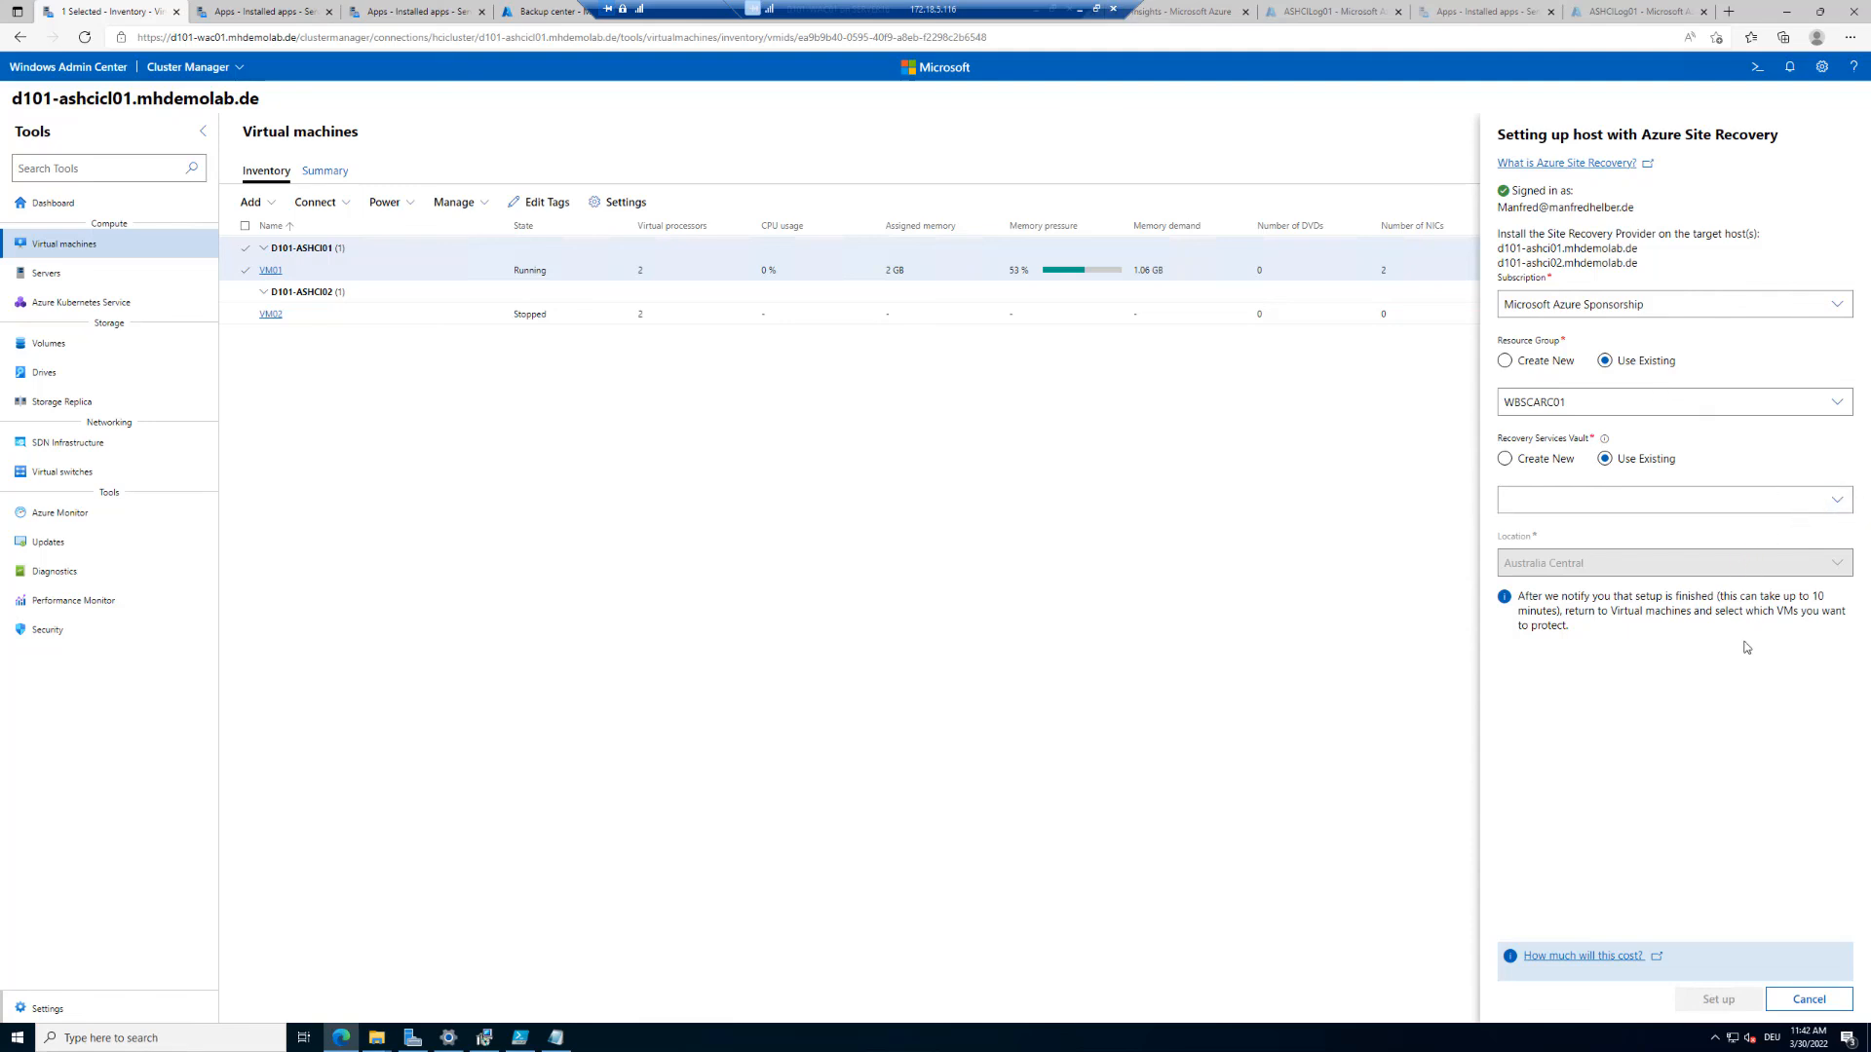
# Try to select an existing Recovery Services vault for resource group WBSCARC01.
pyautogui.click(1541, 462)
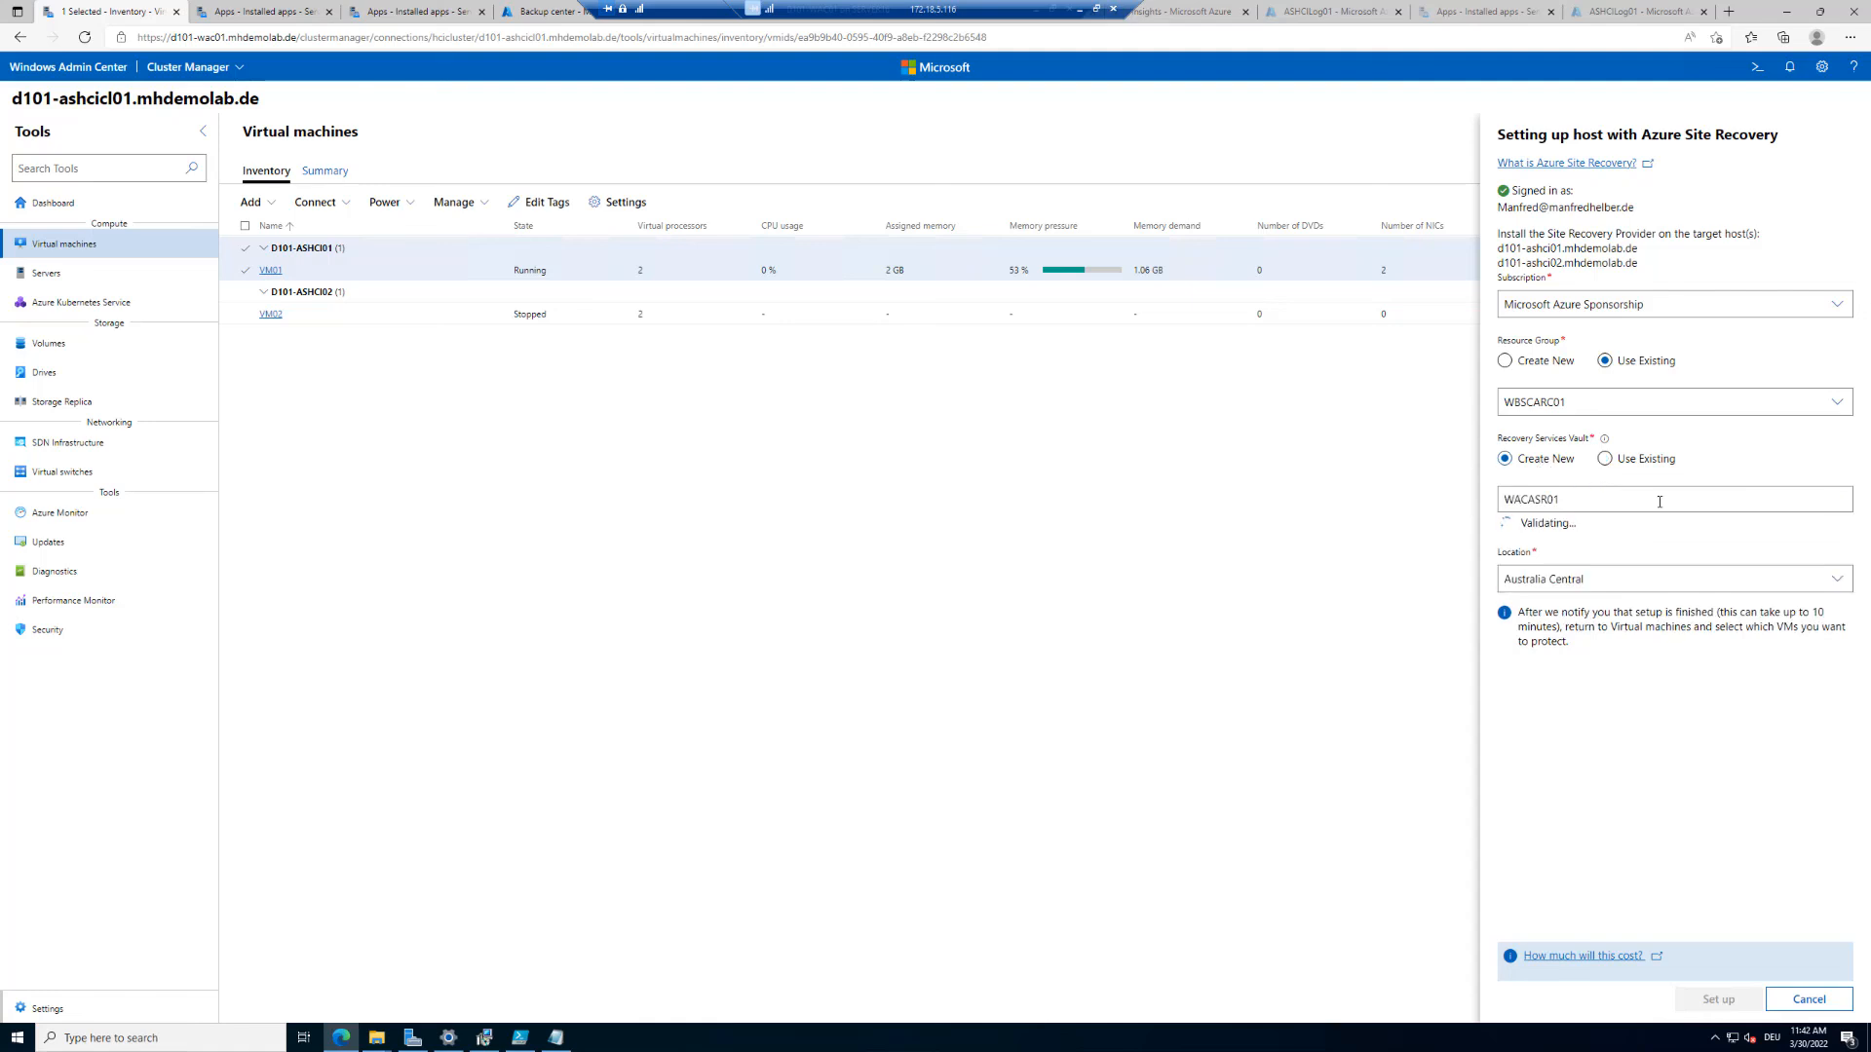
pyautogui.click(1604, 459)
pyautogui.click(1836, 499)
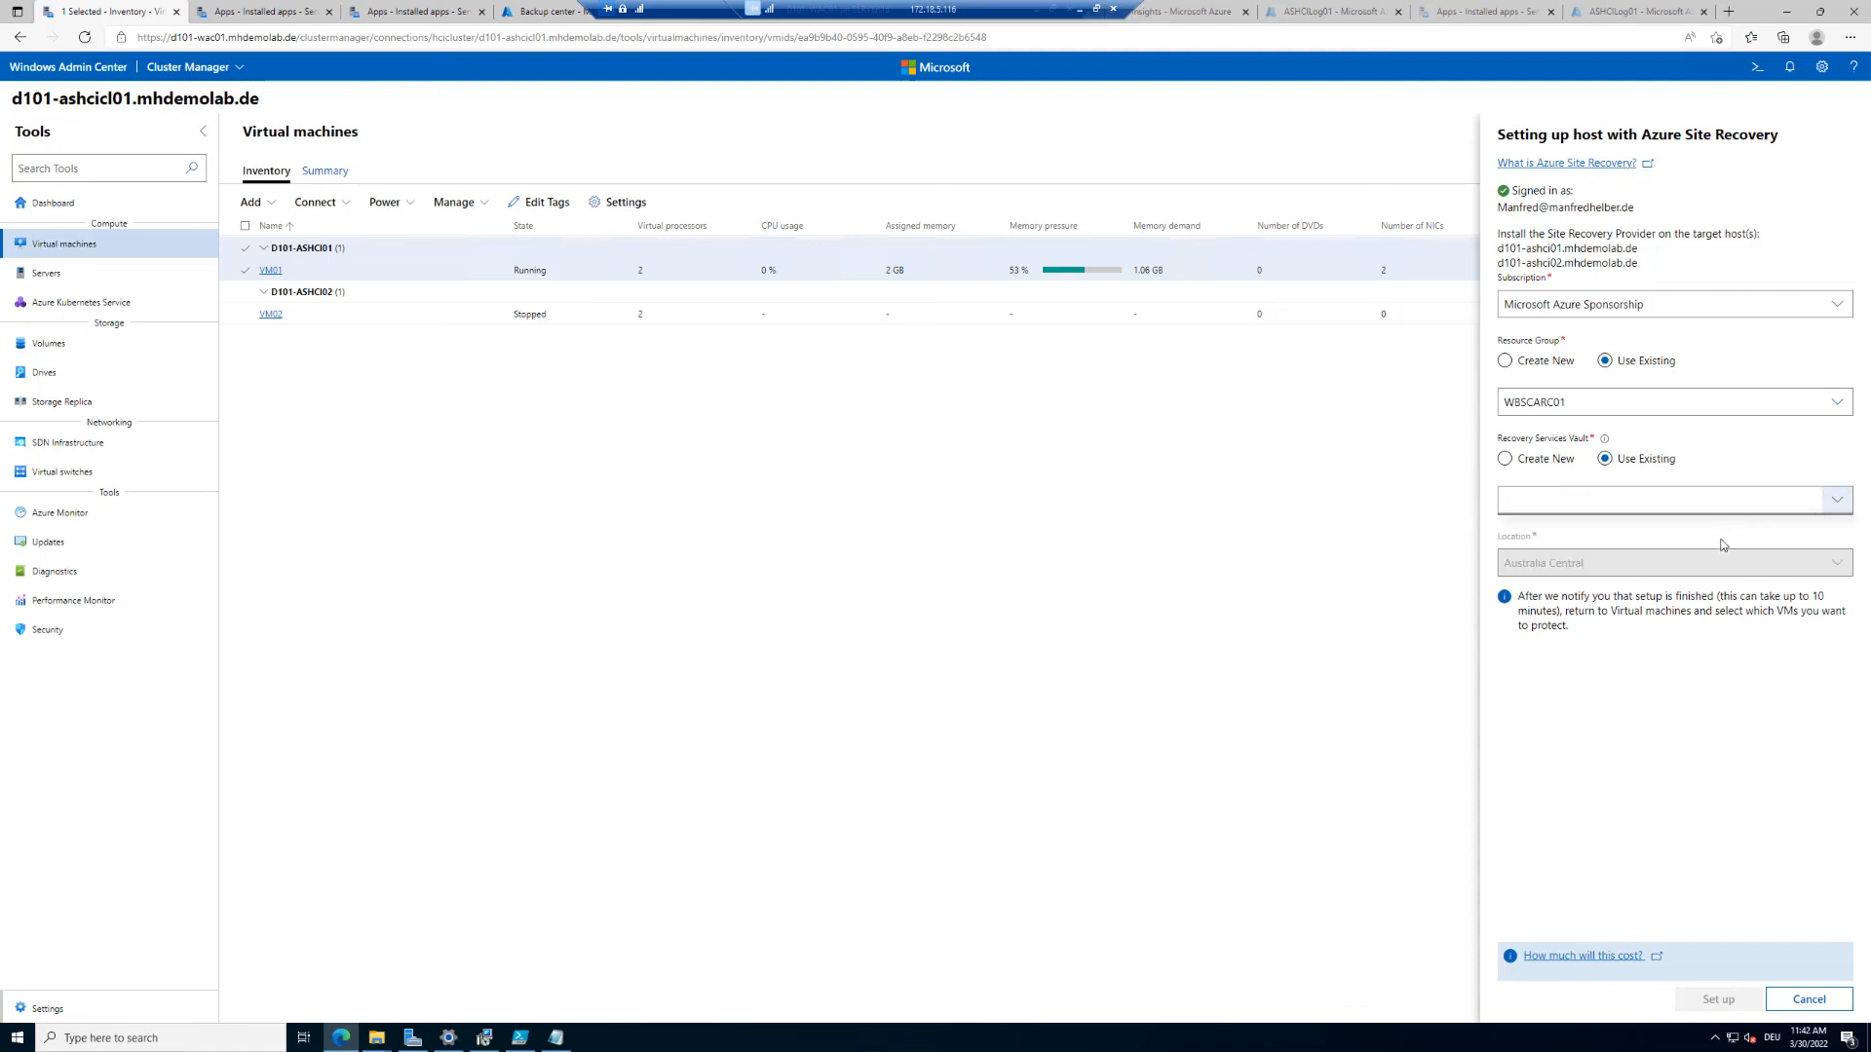
# Create a new Recovery Services vault named WACASR02 in West Europe and start the host setup.
pyautogui.click(1535, 459)
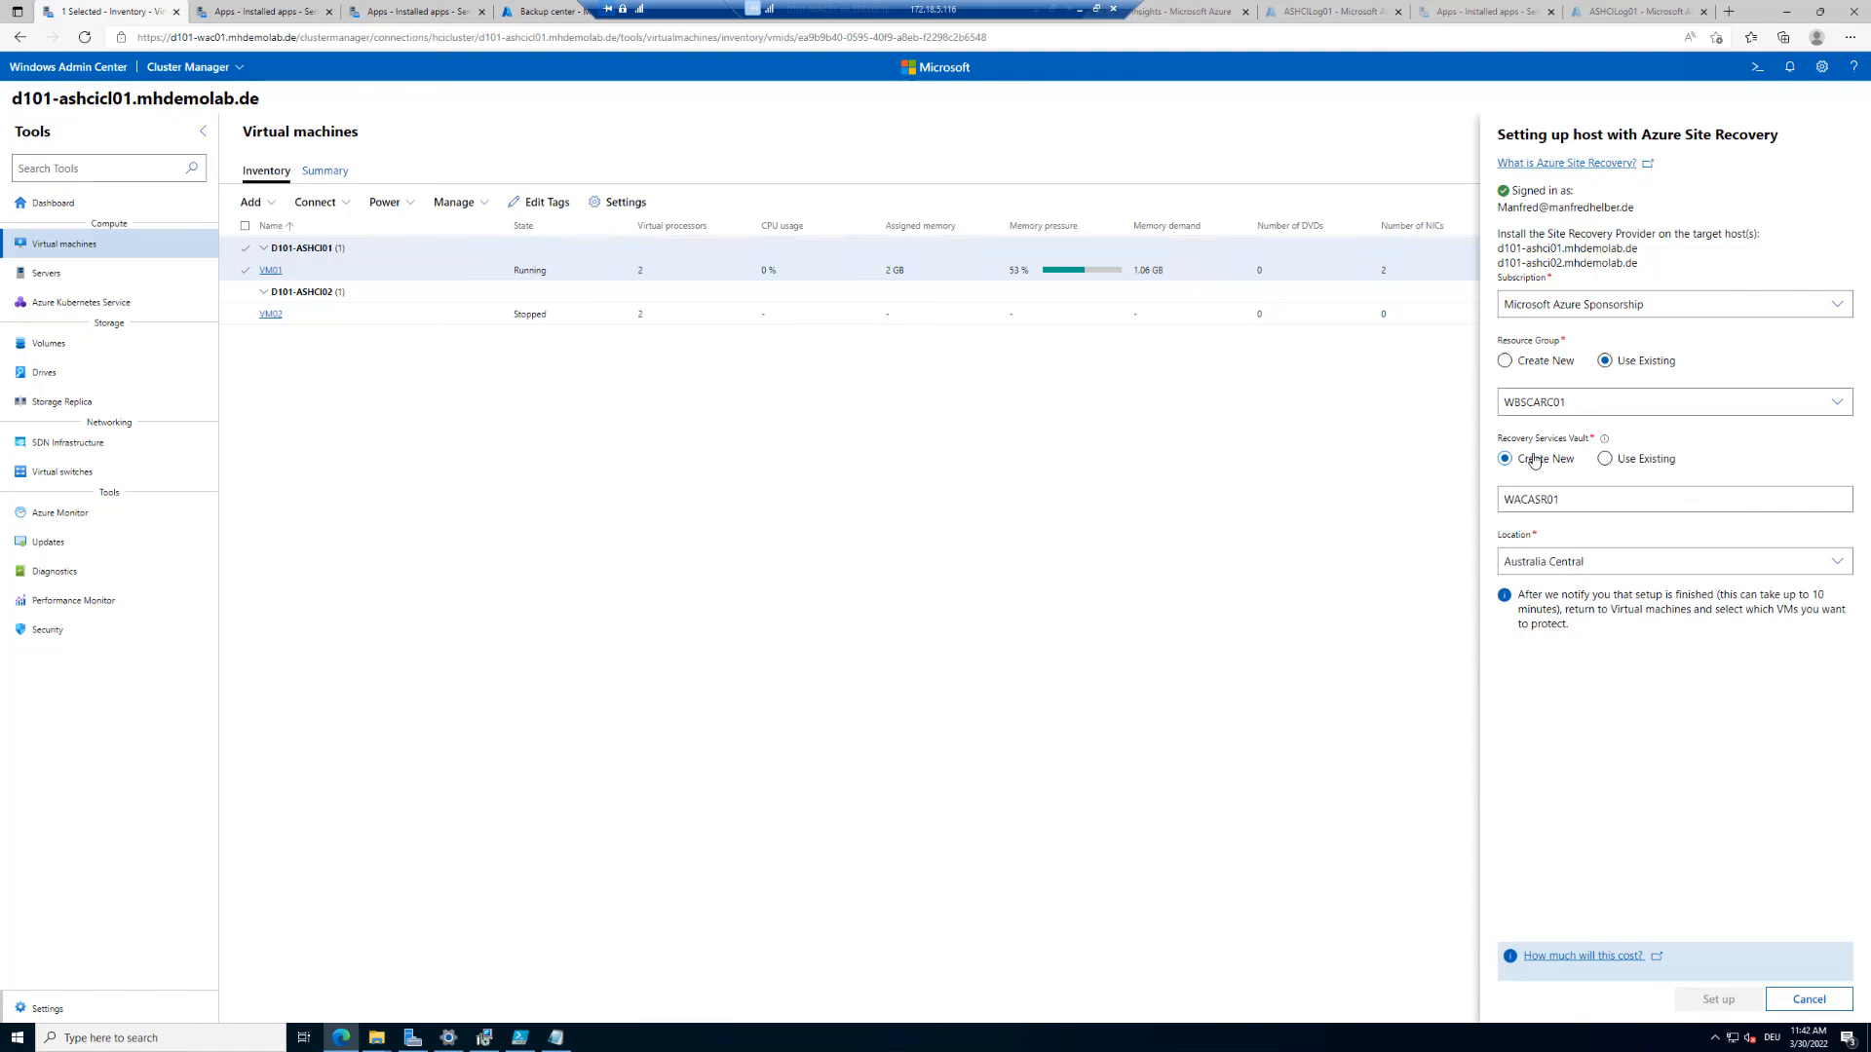
pyautogui.click(1589, 496)
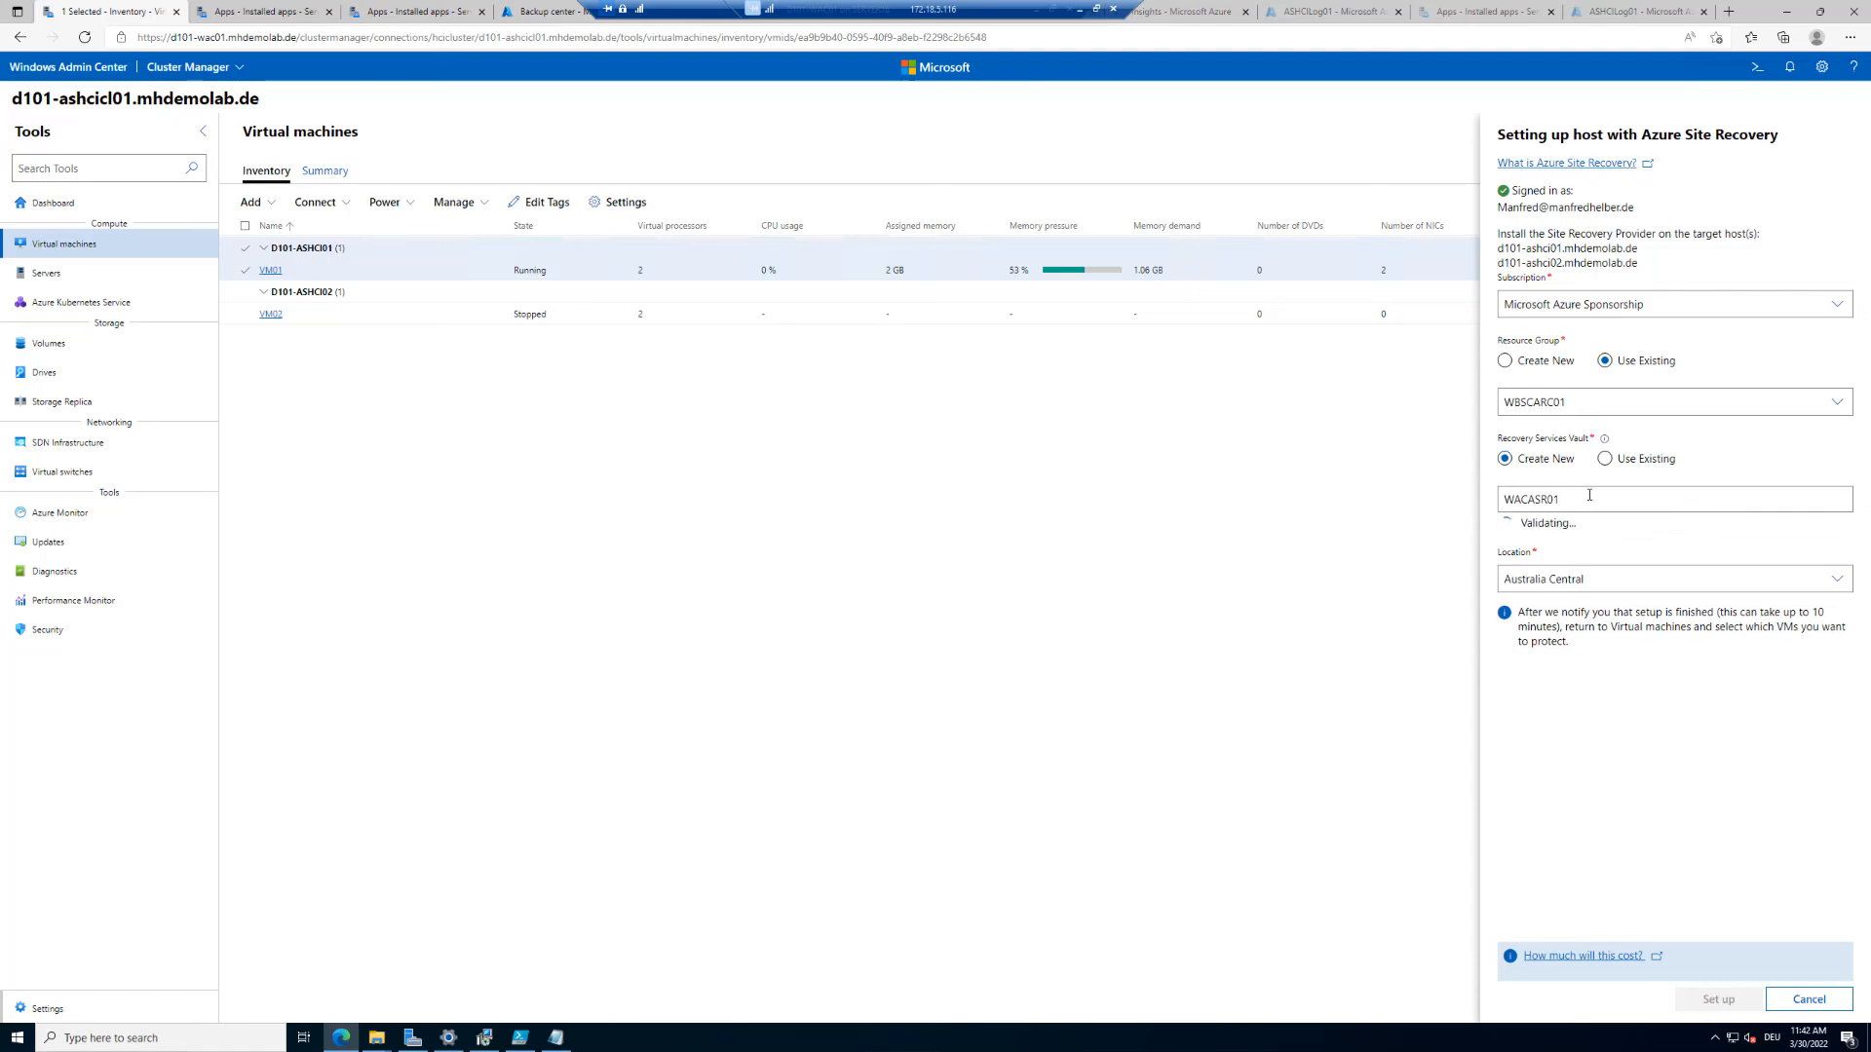
pyautogui.press('BackSpace')
pyautogui.write('2')
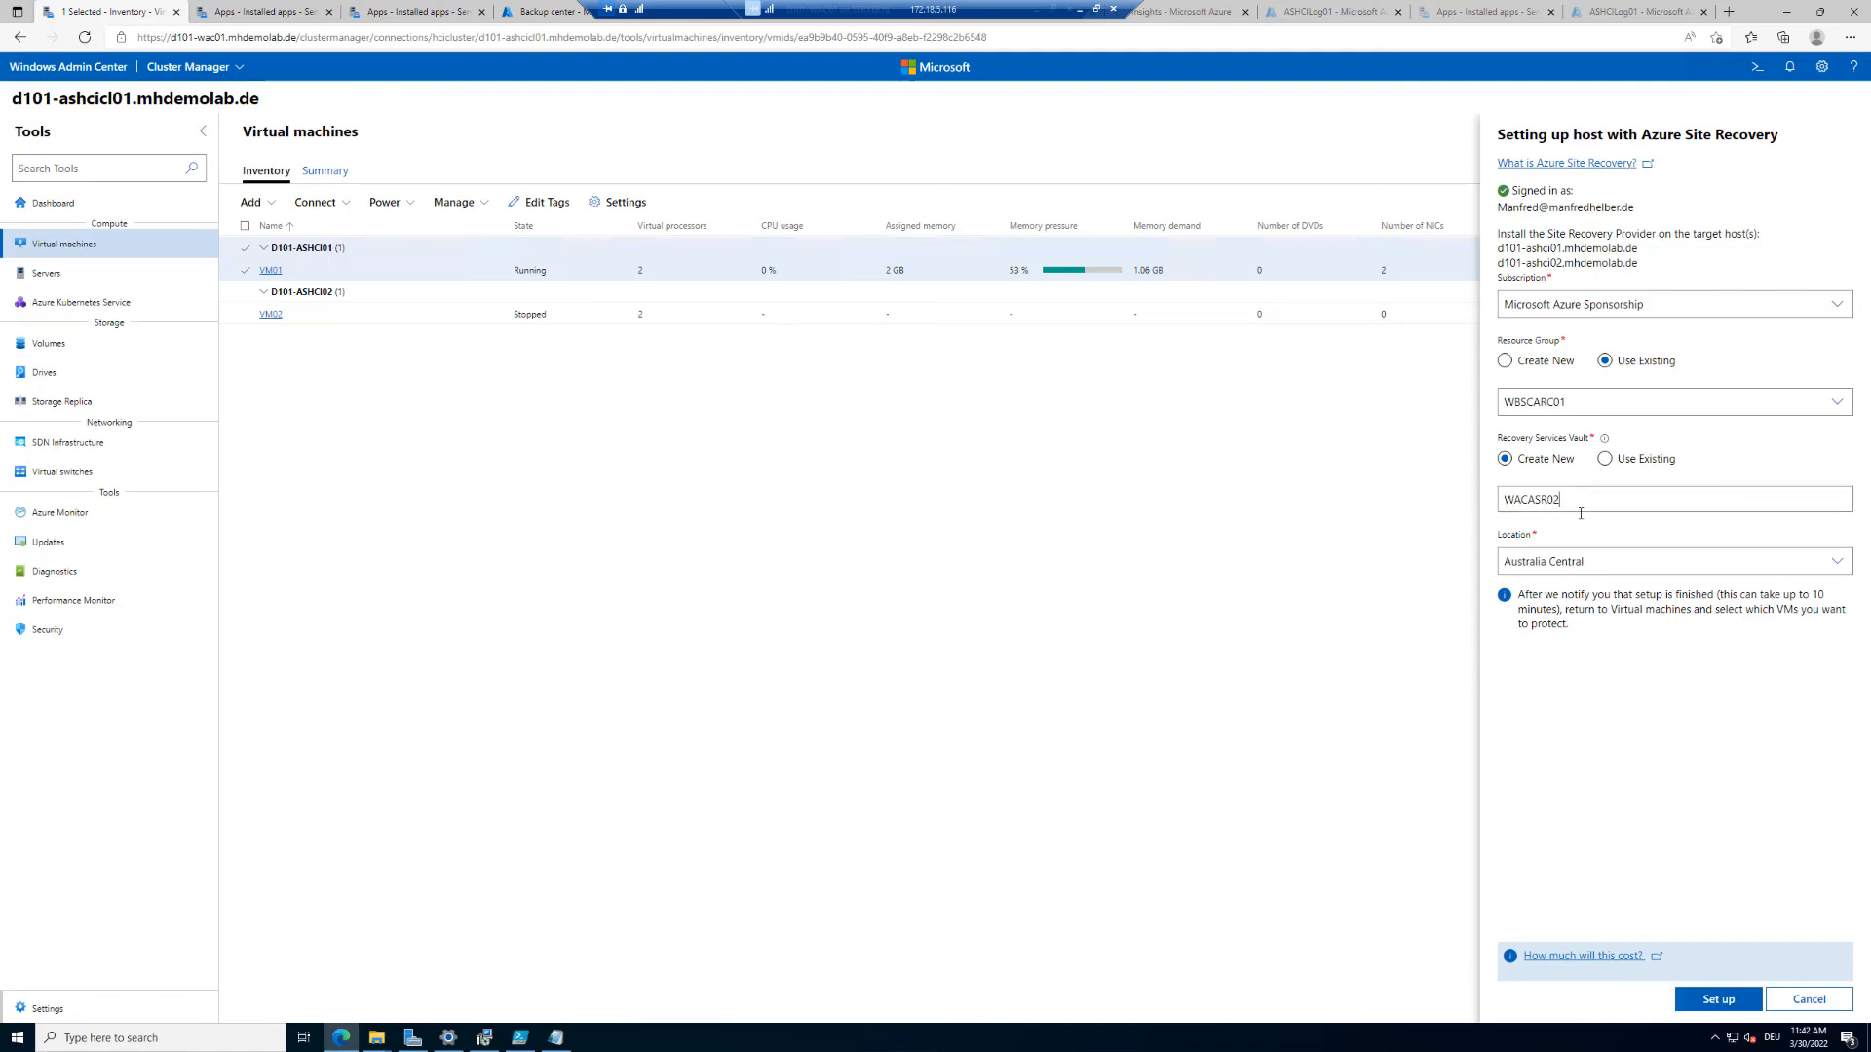
pyautogui.click(1660, 565)
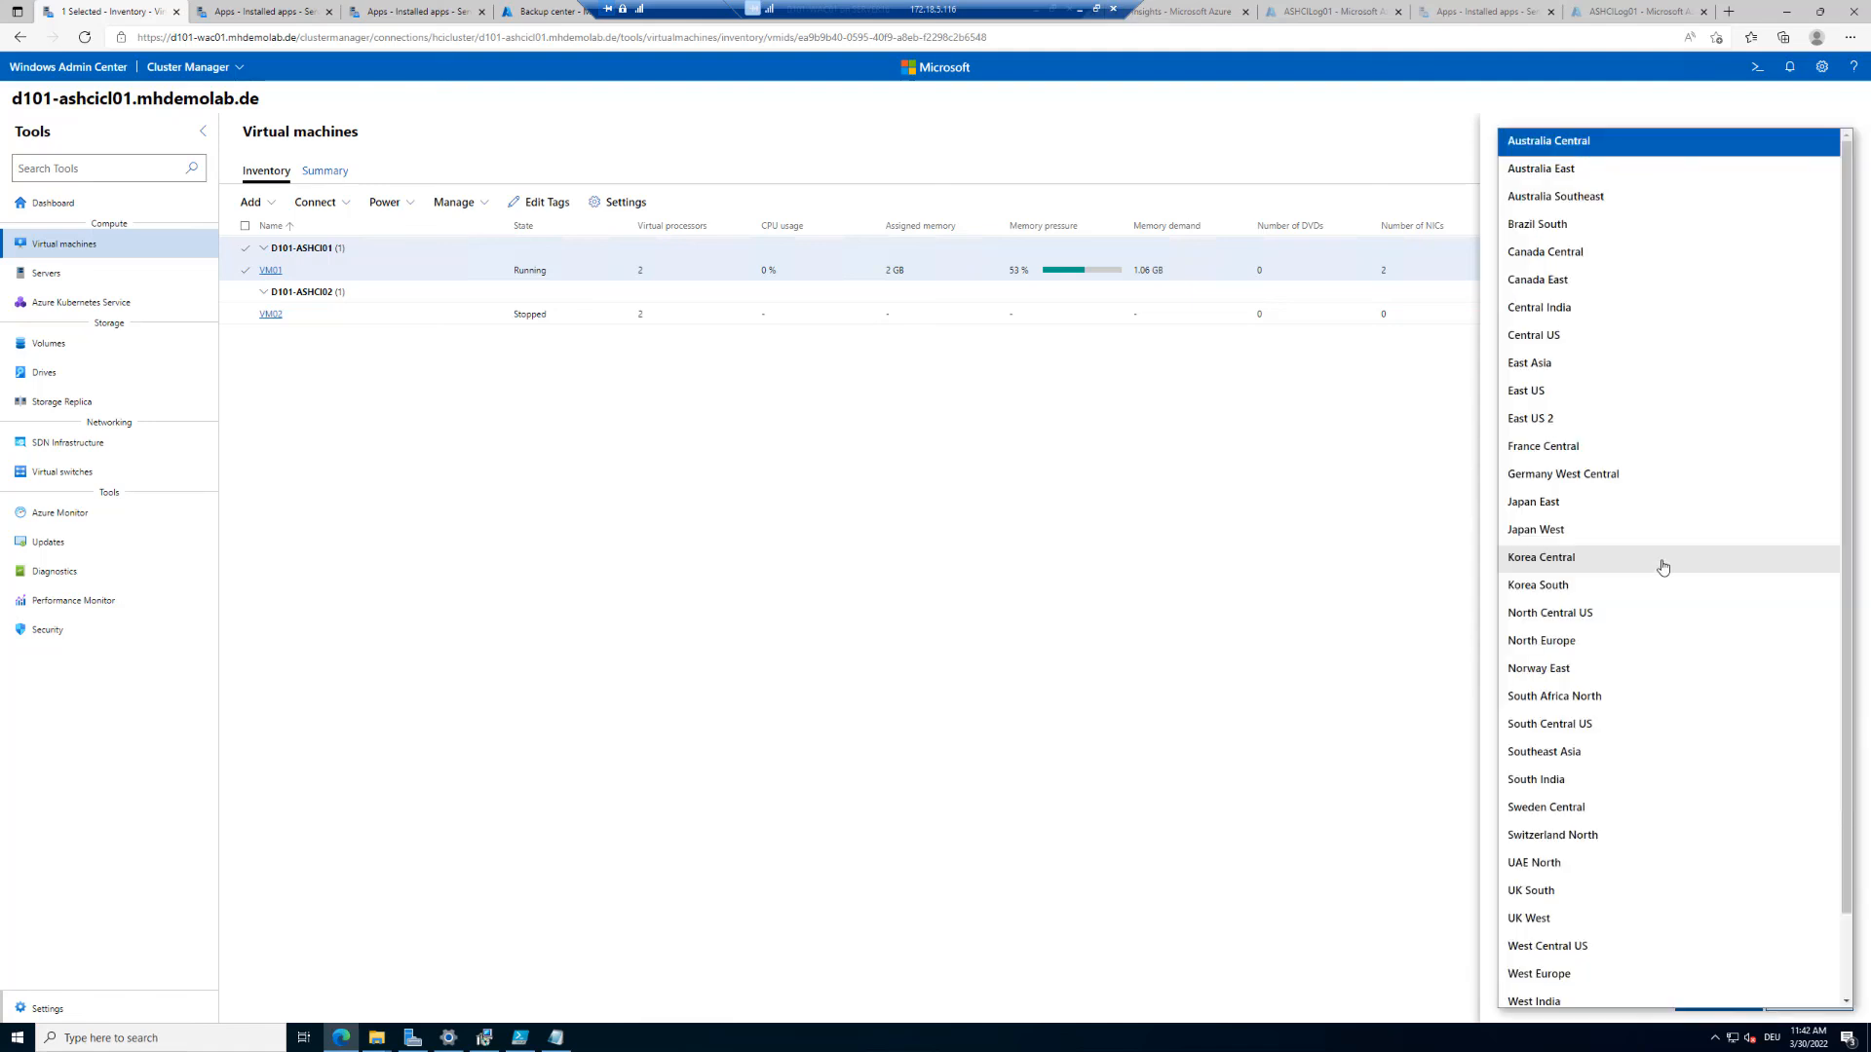
pyautogui.scroll(-1, 1660, 567)
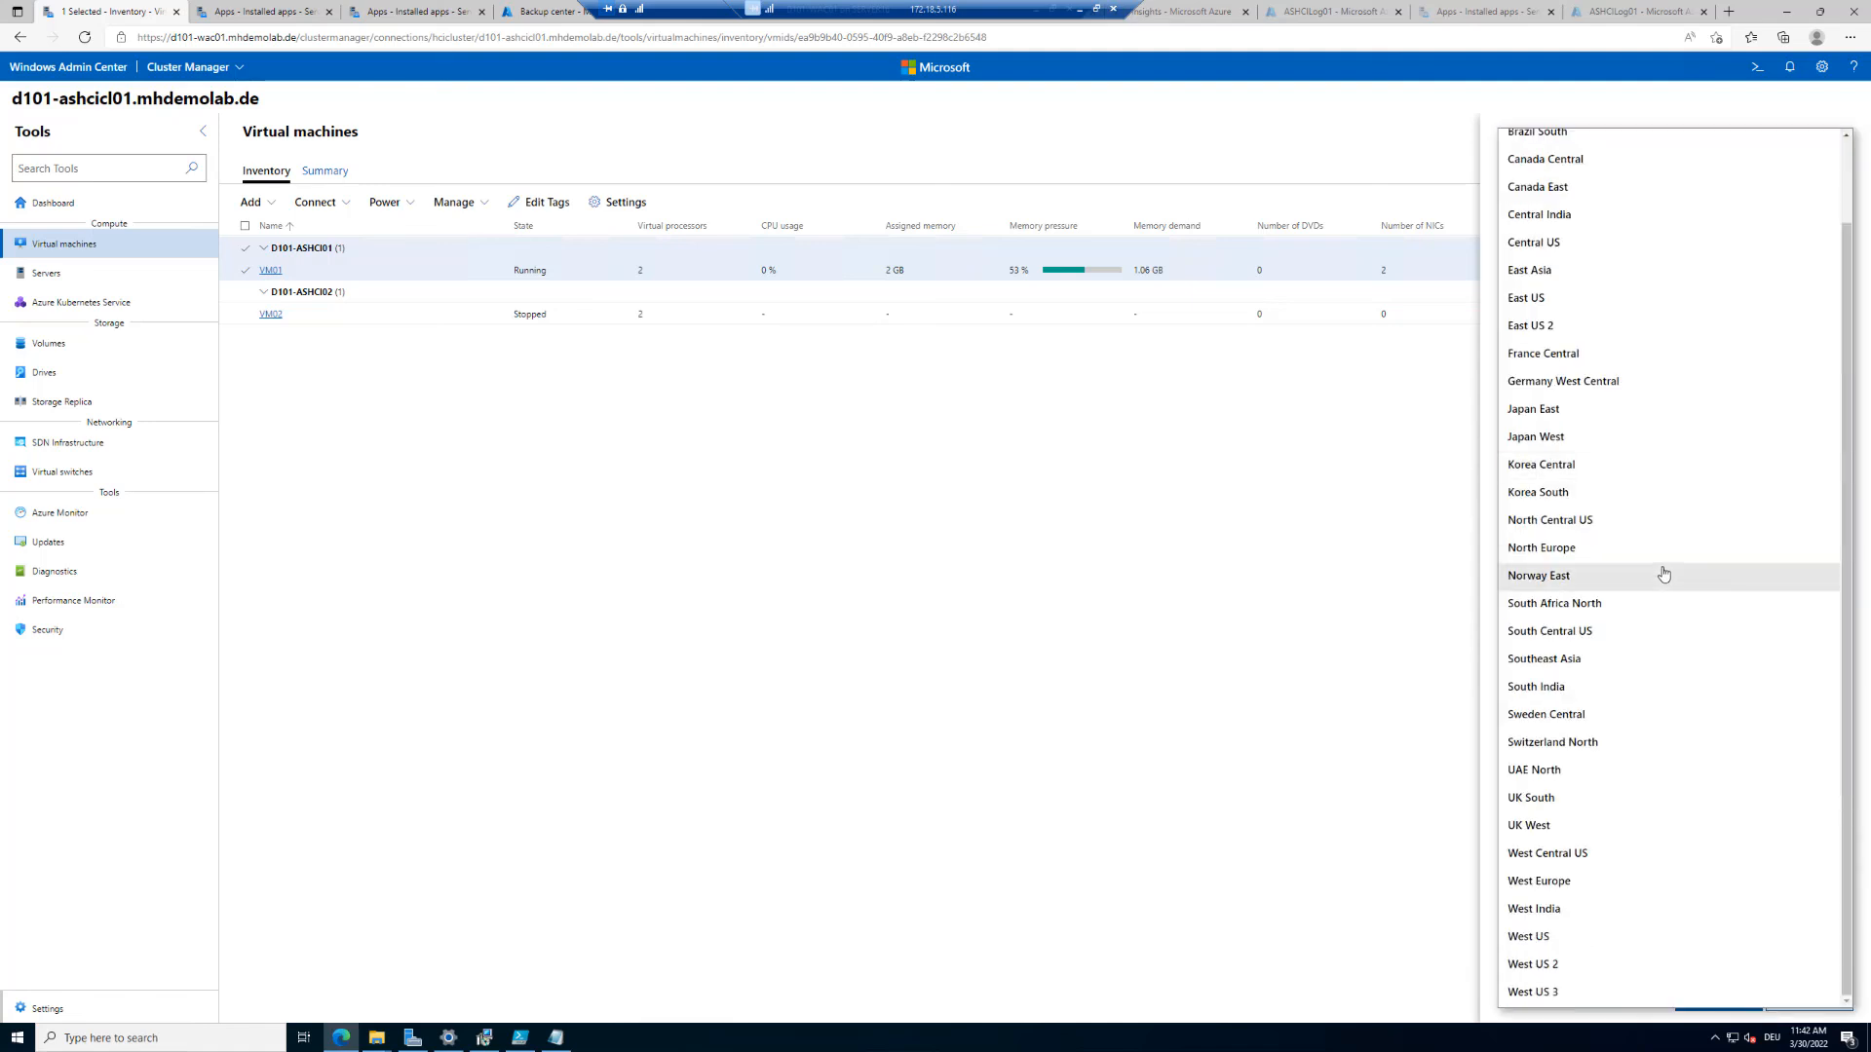
pyautogui.click(1533, 882)
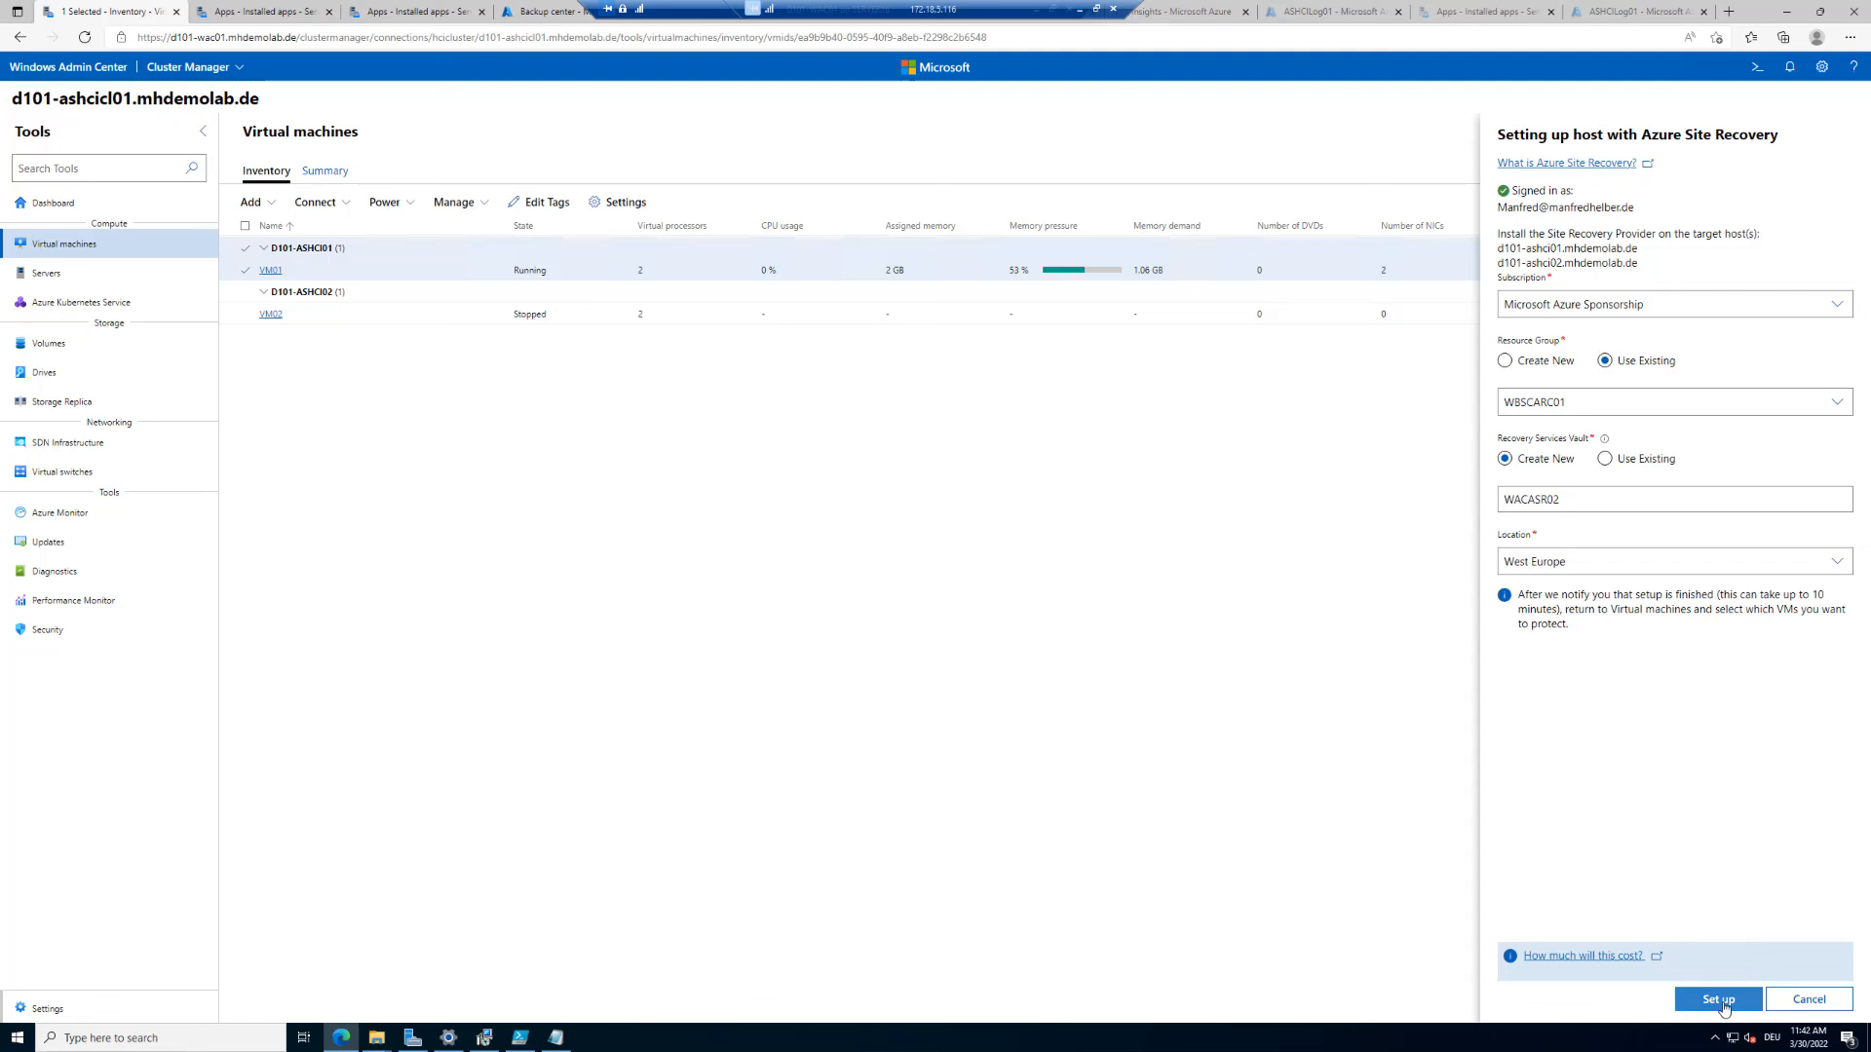
pyautogui.click(1720, 1001)
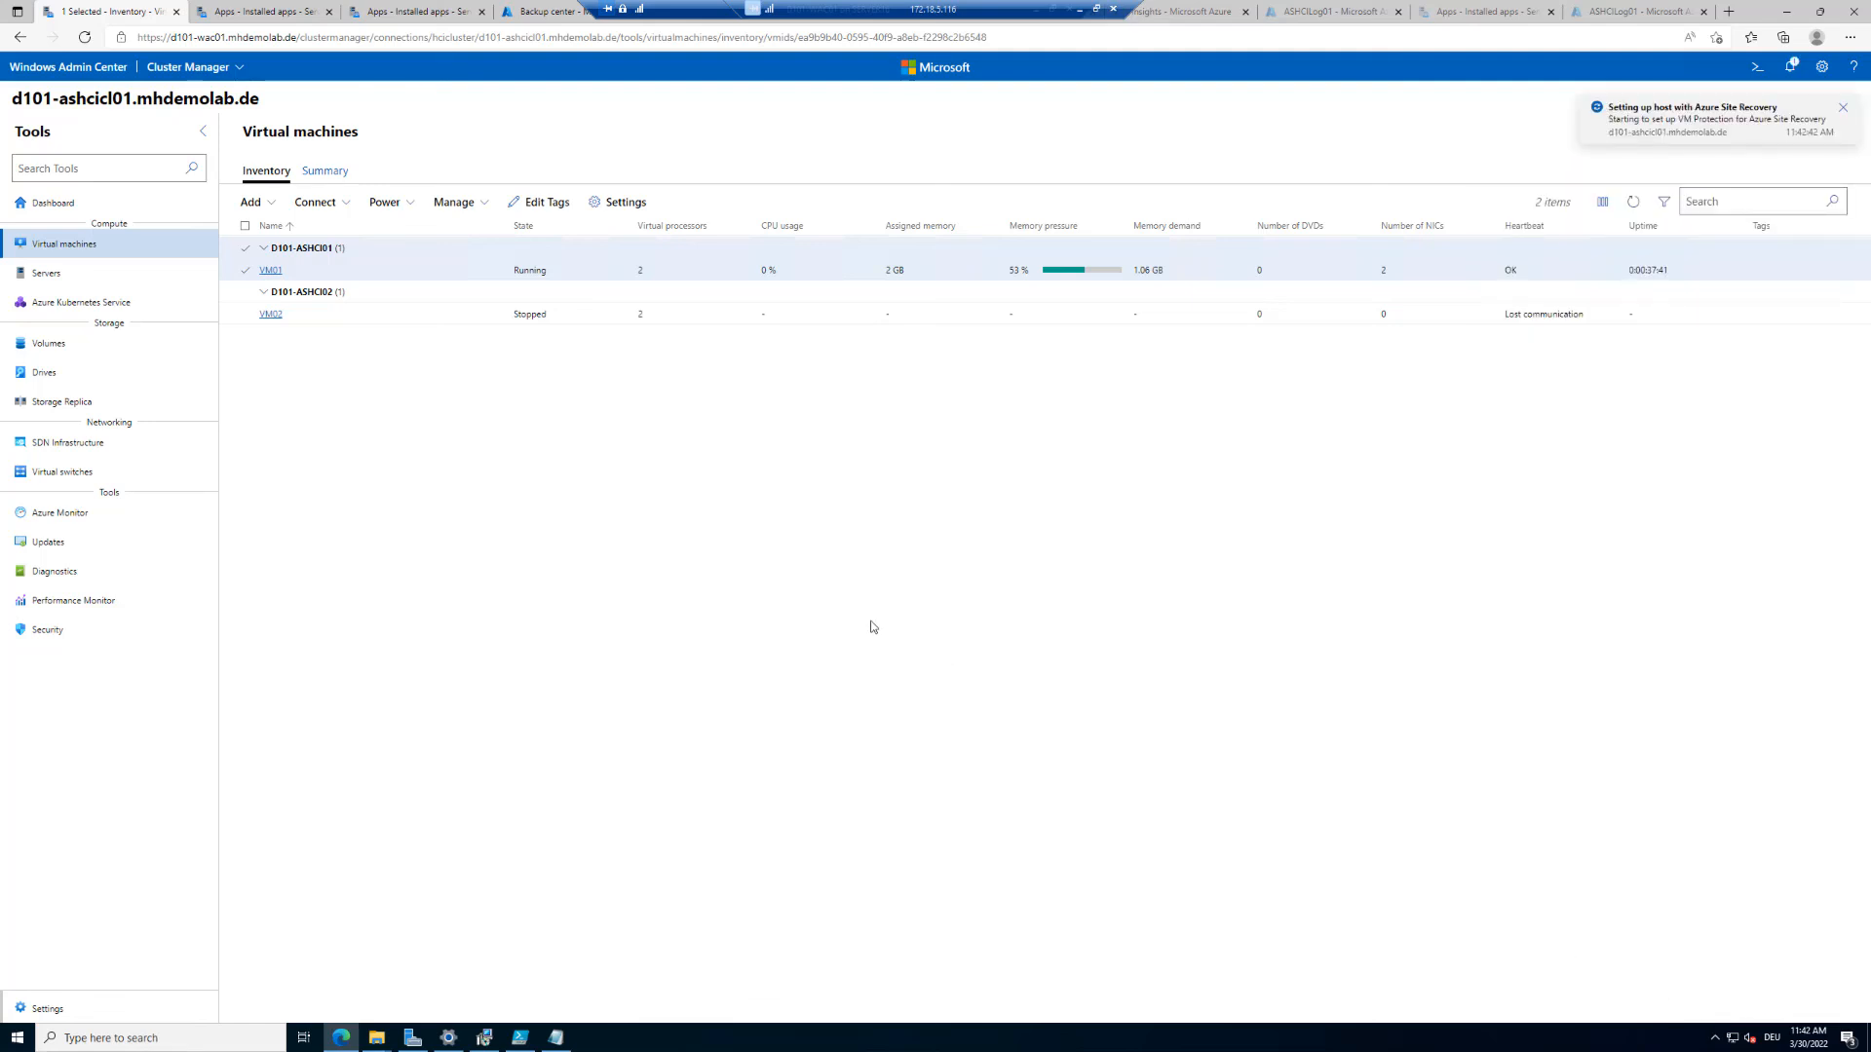